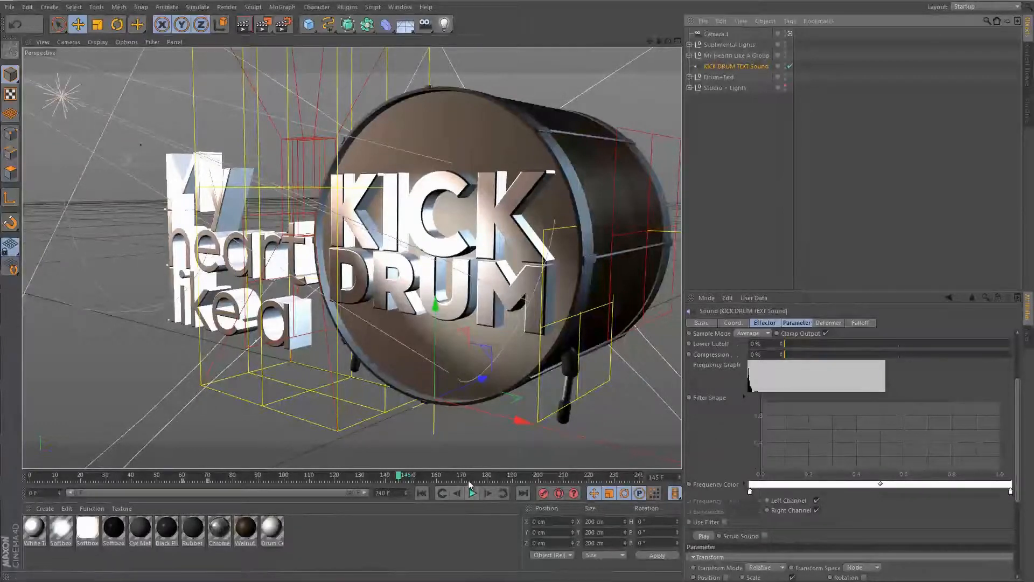
- Preview the finished kick drum text animation in the scene's timeline and replay its rendered video
click(470, 477)
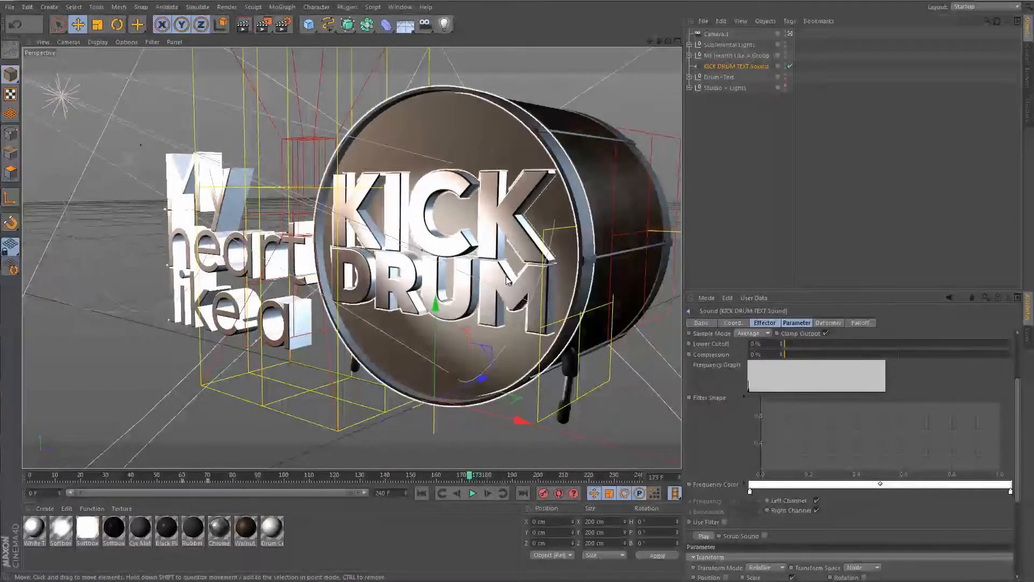
drag(49, 474, 260, 489)
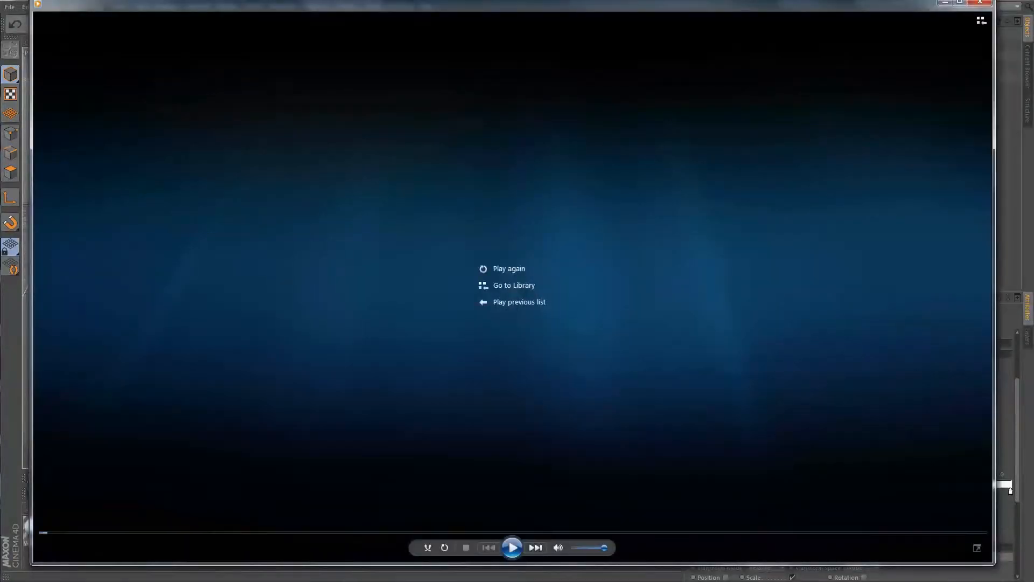
click(495, 270)
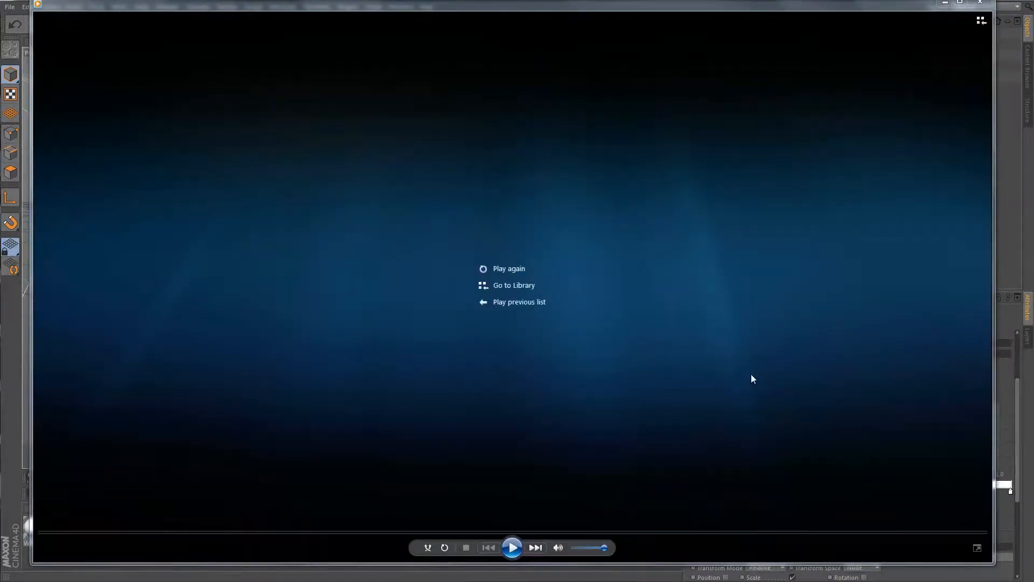
click(1027, 184)
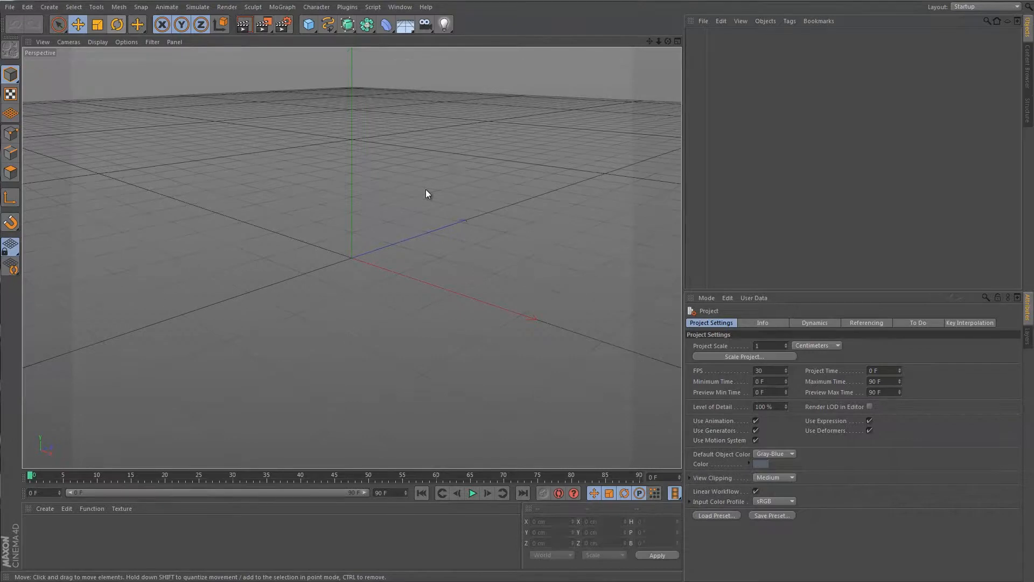
- Add a cylinder to the empty scene and set its orientation to +Z
click(309, 24)
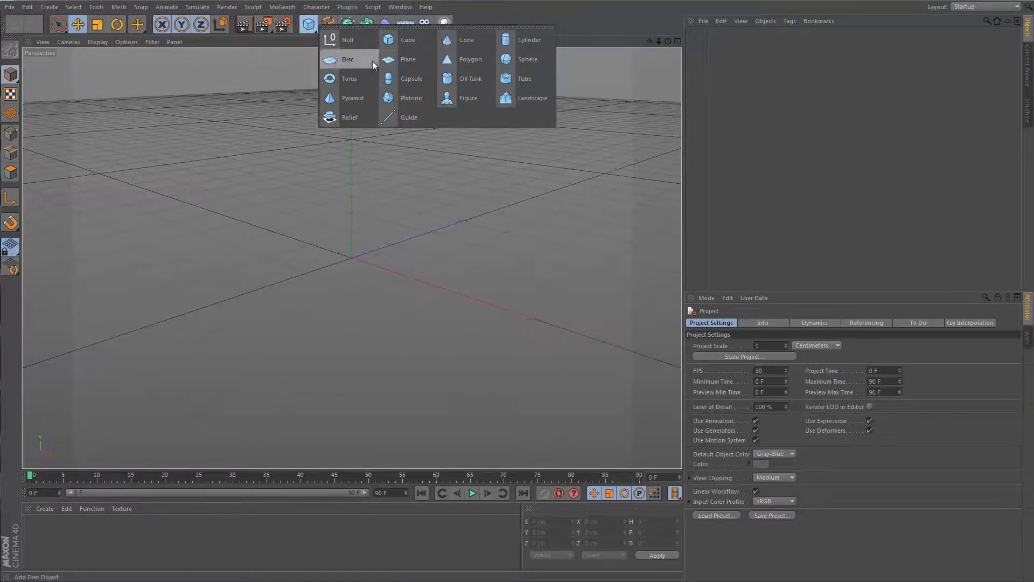
click(509, 41)
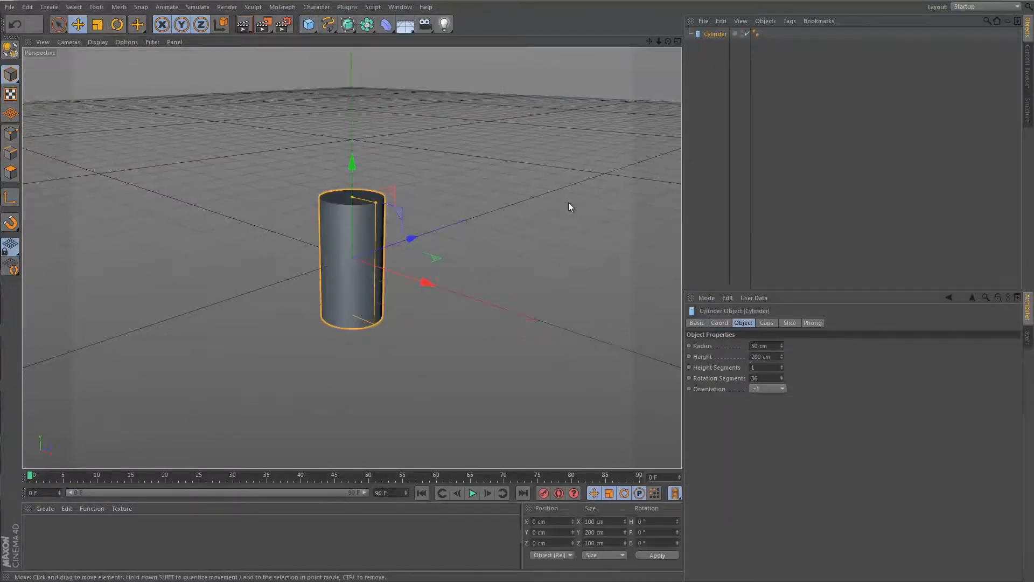
click(774, 389)
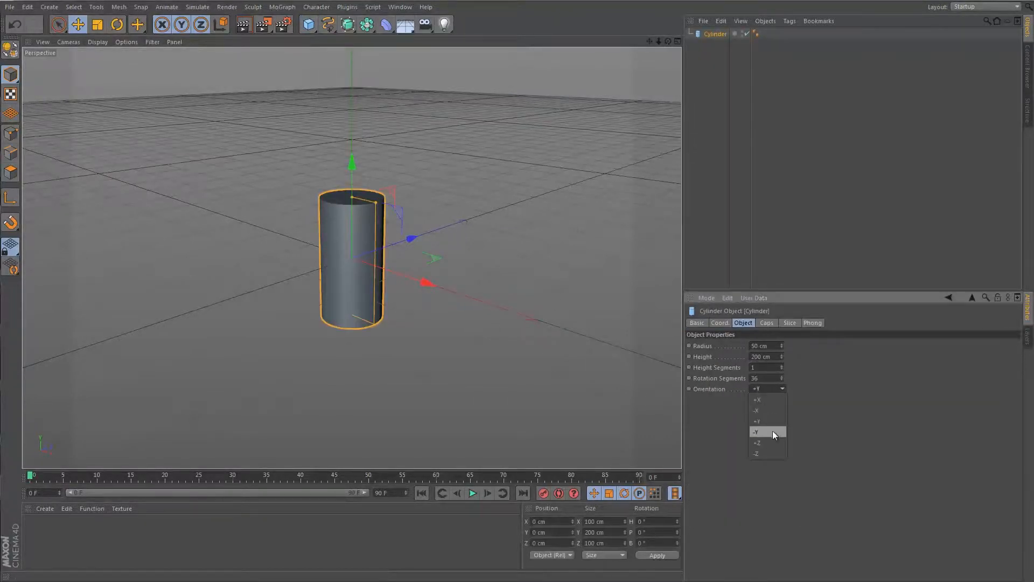
click(769, 443)
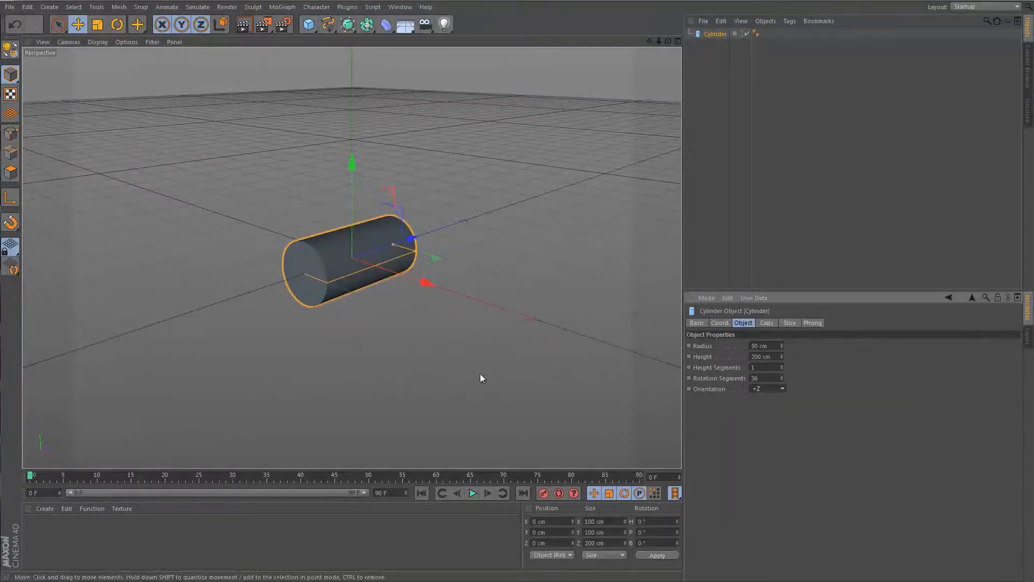
- Set the cylinder's radius to 200 cm, height to 320 cm and rotation segments to 72
drag(781, 343, 781, 358)
click(761, 356)
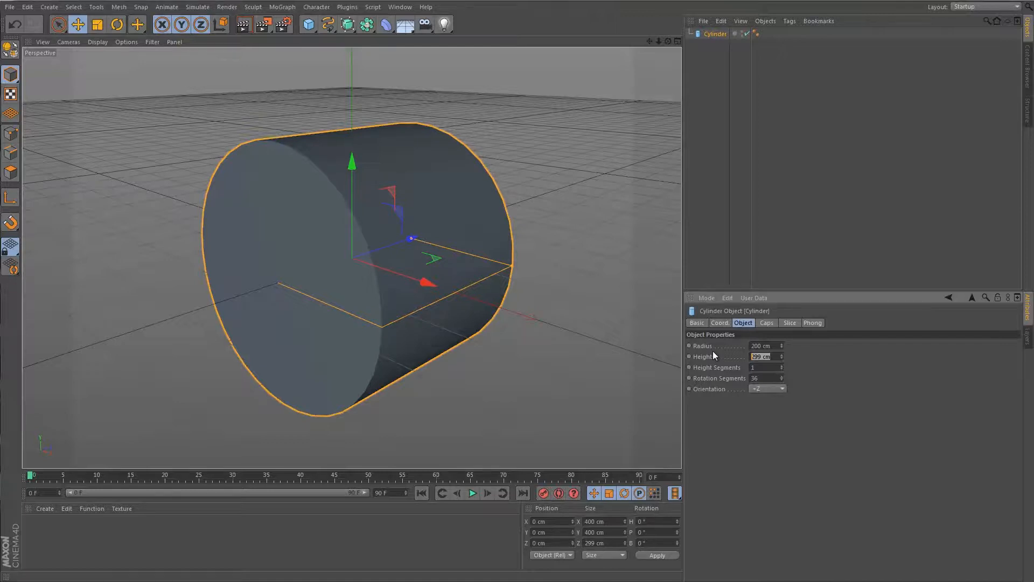
text(320)
key(Return)
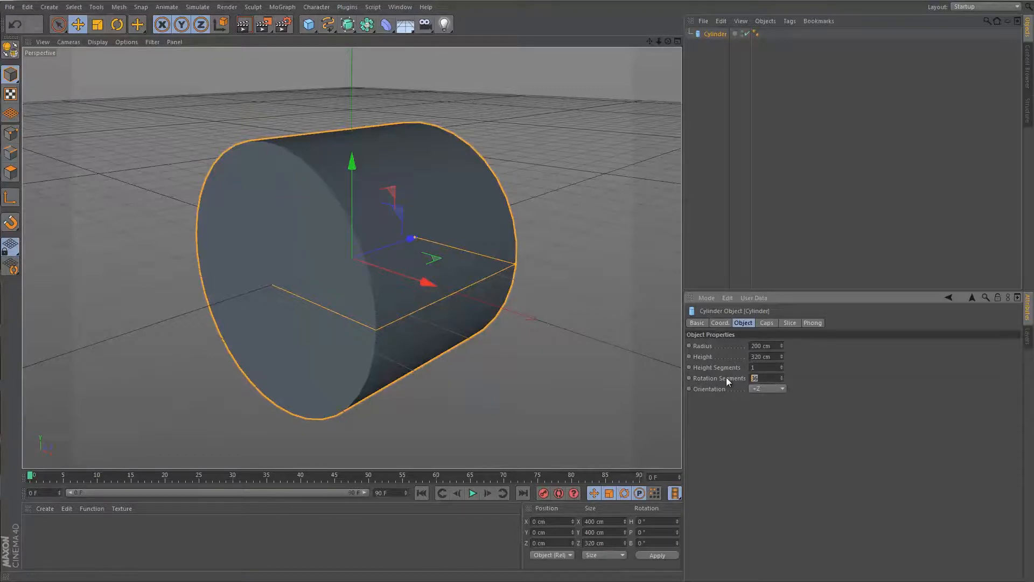
text(2)
key(Return)
- Add a tube to the scene and set its orientation to +Z
click(312, 26)
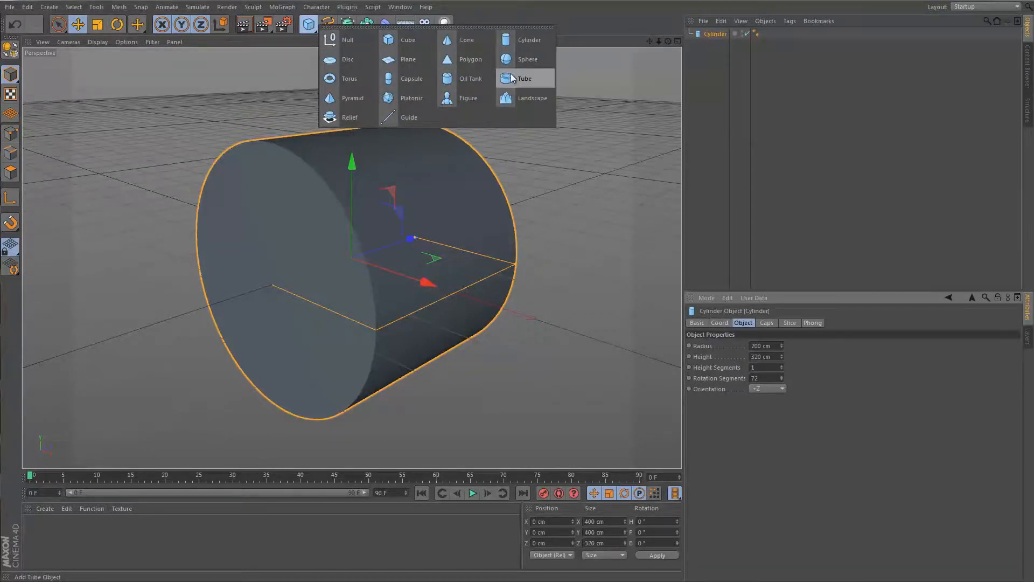
click(515, 78)
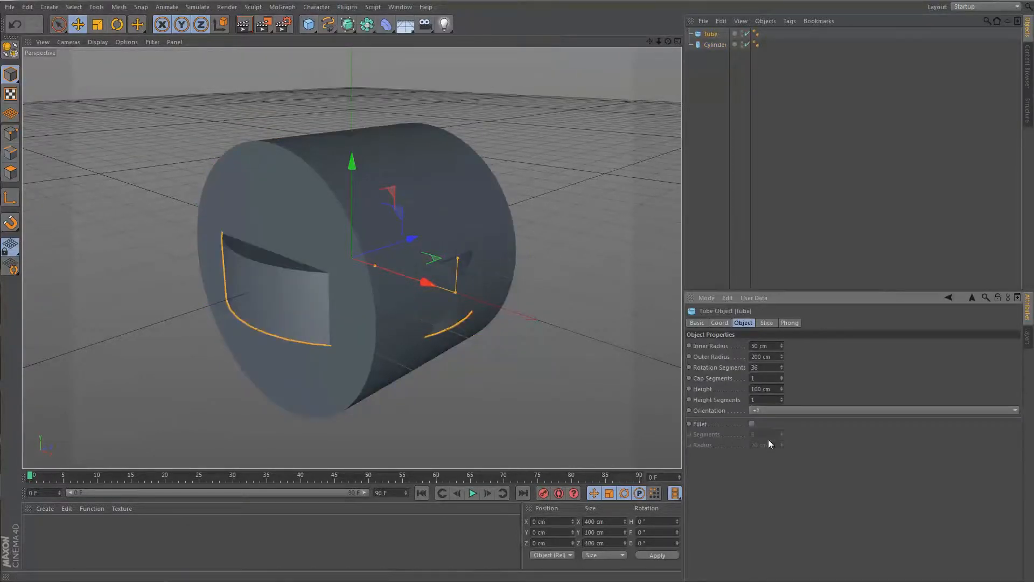
click(783, 409)
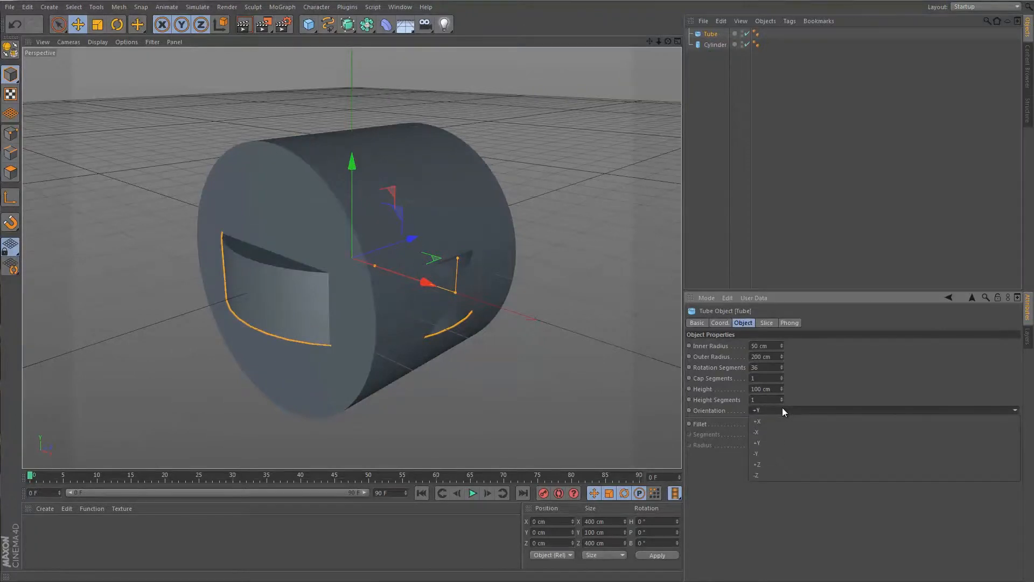
click(777, 465)
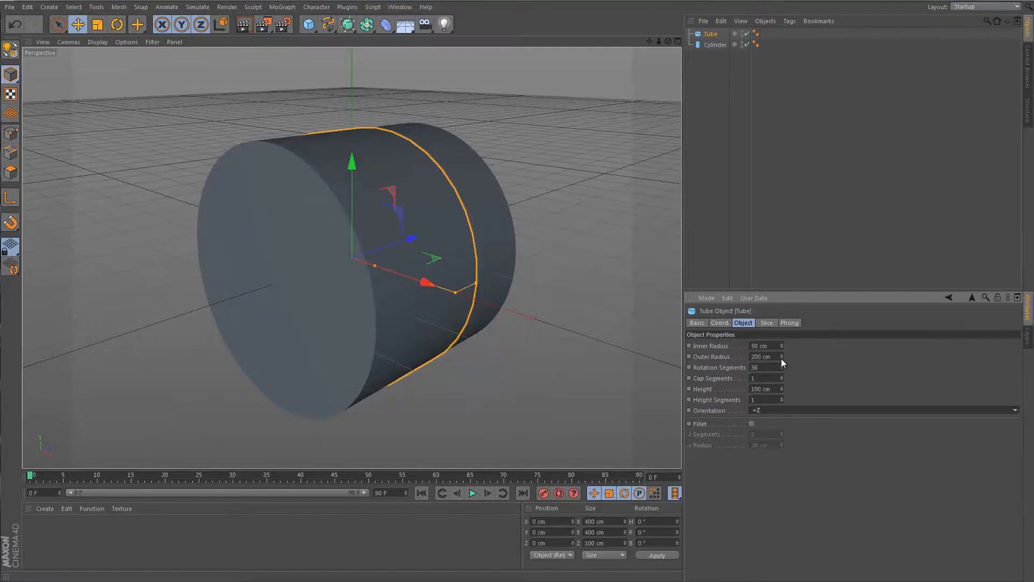
- Set the tube's outer radius to 205 cm and its rotation segments to 72
double_click(757, 356)
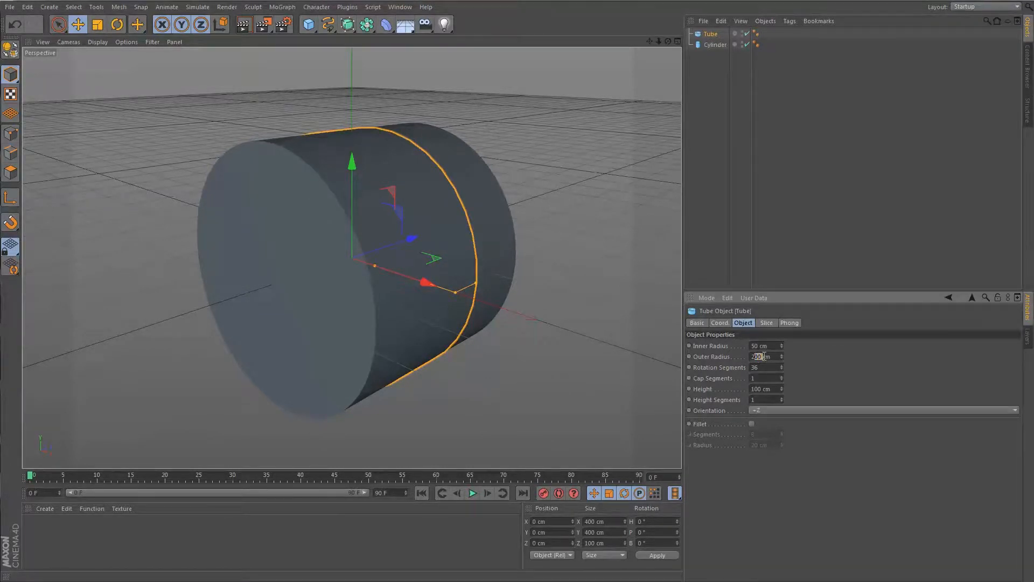
text(205)
key(Return)
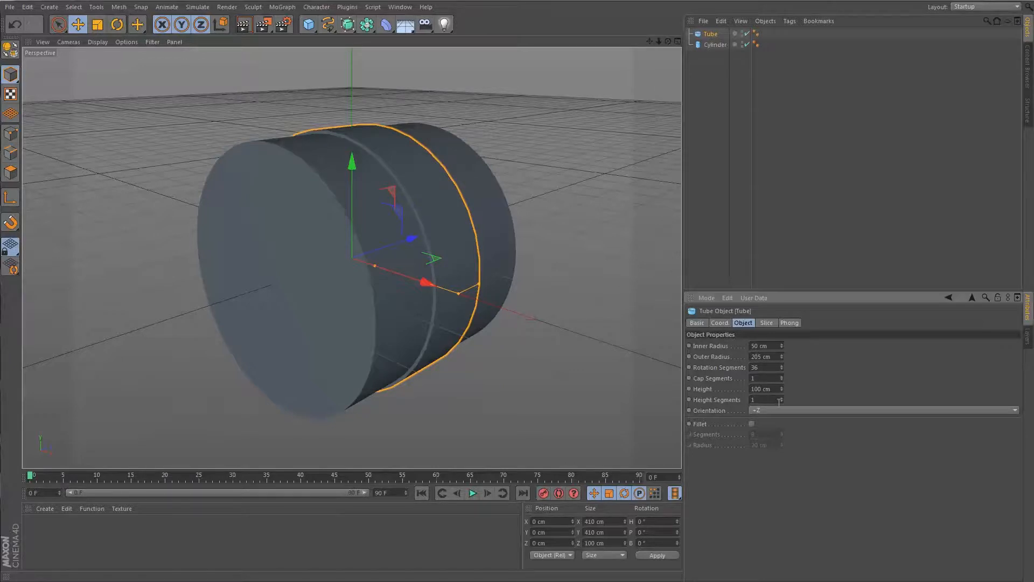
drag(774, 368, 723, 370)
text(72)
key(Return)
- Narrow the tube to a thin hoop with inner radius 199 cm, outer radius 202 cm and height 17 cm
drag(781, 338, 784, 347)
click(783, 345)
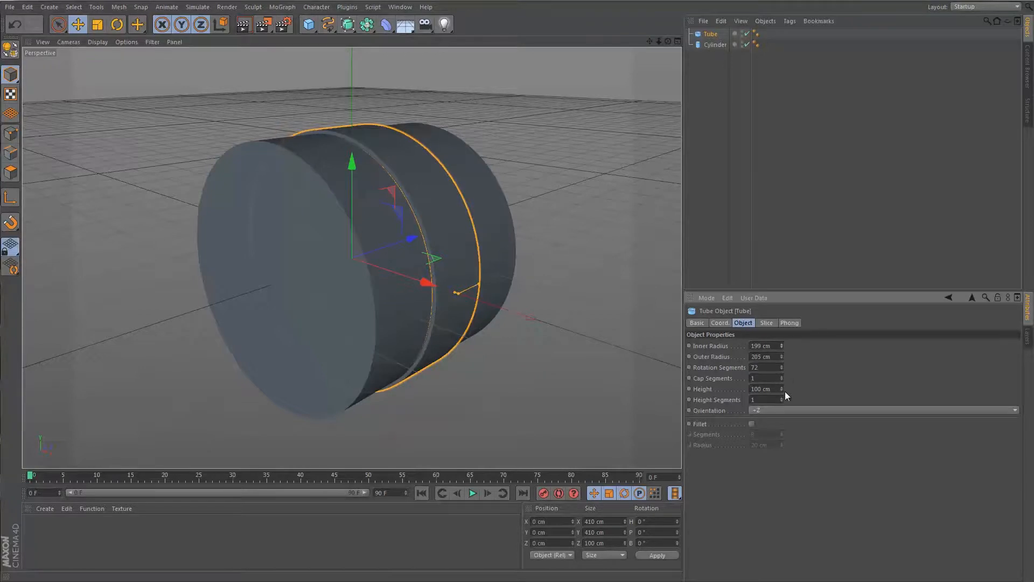
drag(781, 391, 781, 389)
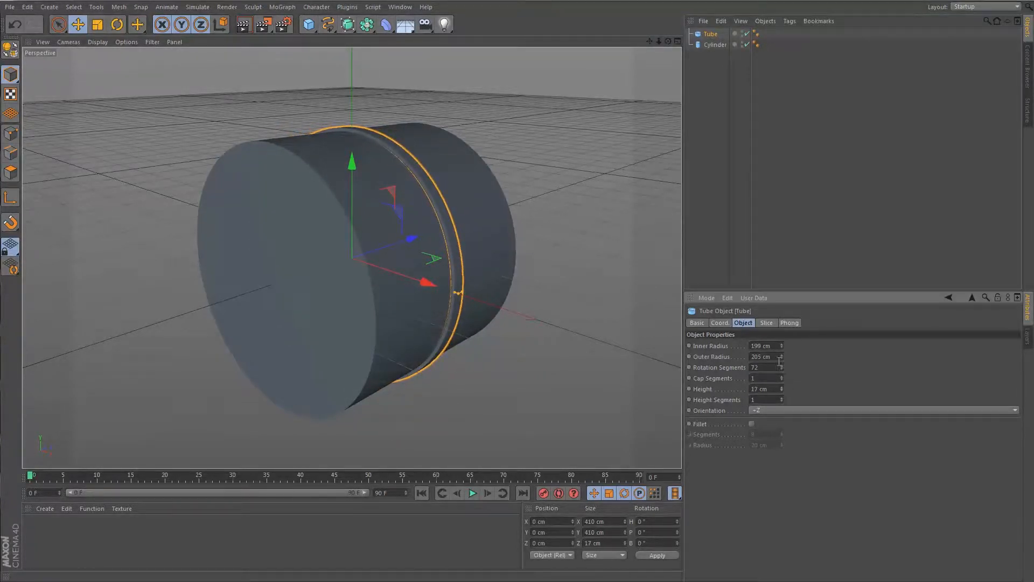
drag(758, 356, 763, 356)
text(2)
key(Return)
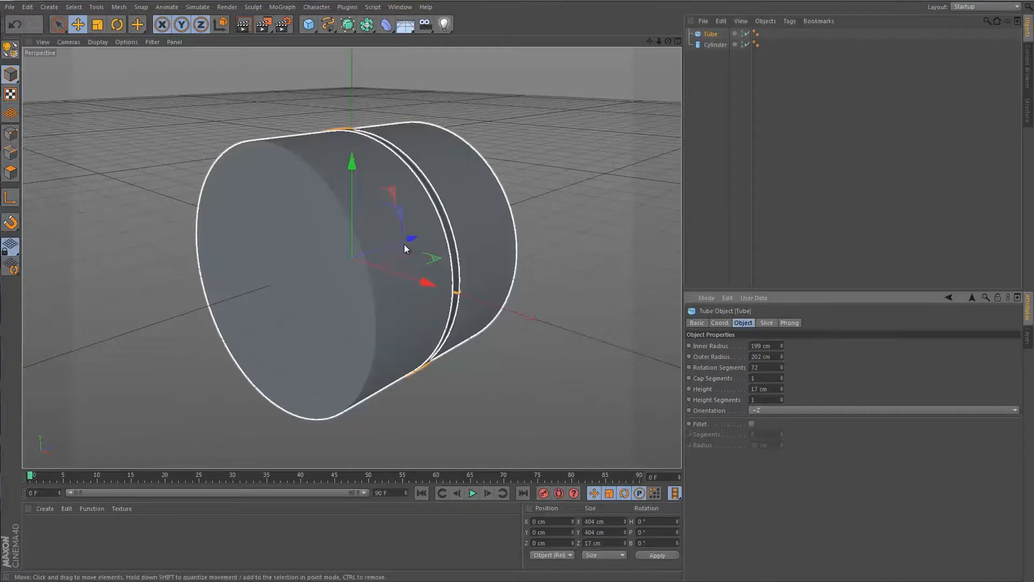
- Move the tube along Z to the cylinder's front end, at about -156 cm, so it forms a rim
drag(408, 239, 341, 263)
click(164, 264)
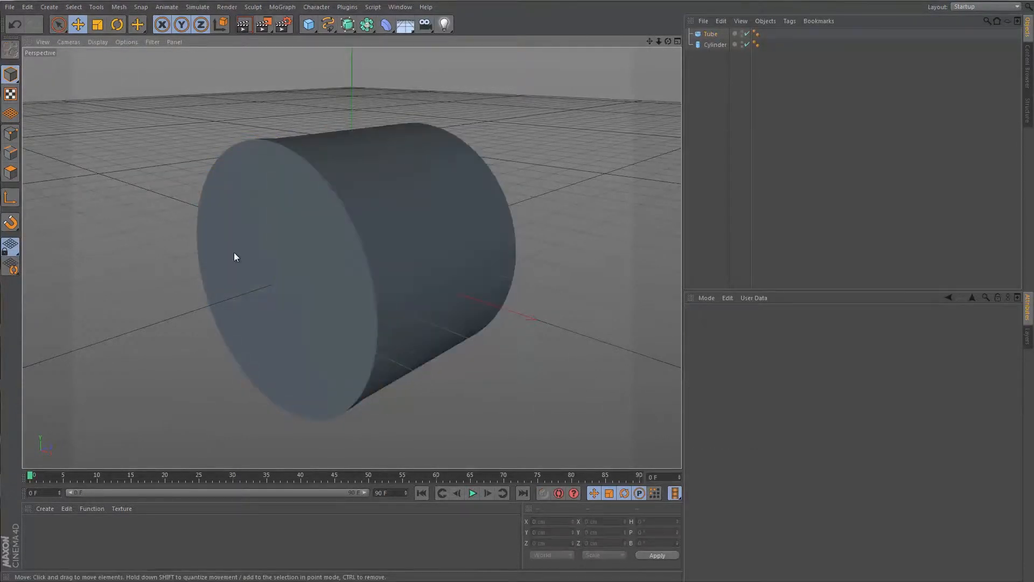
scroll(382, 291, up, 3)
scroll(378, 295, up, 4)
alt+drag(328, 236, 392, 242)
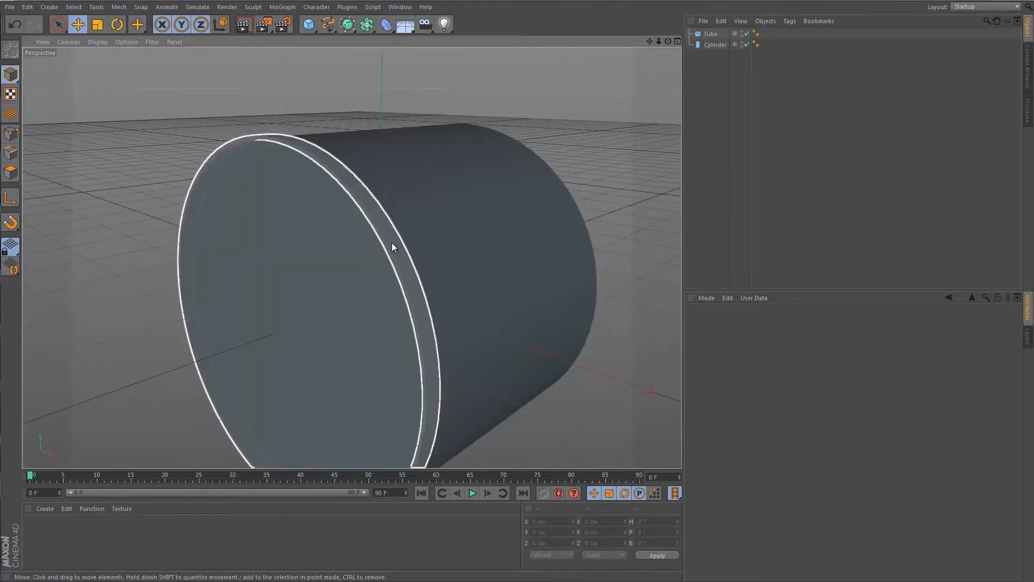
click(392, 242)
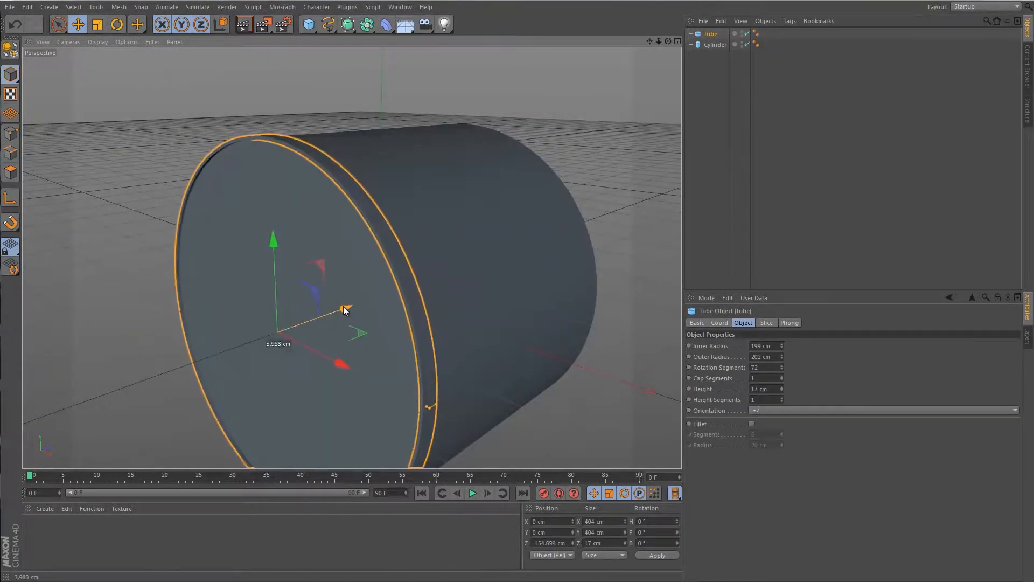
click(147, 280)
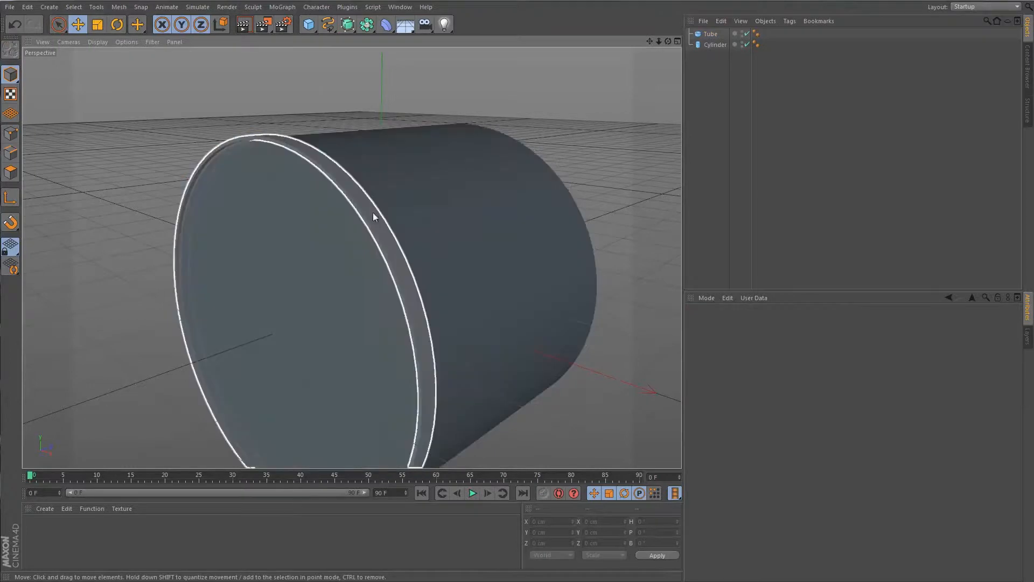
- Try an outer radius of 205 cm on the rim tube and settle on 204 cm
click(429, 382)
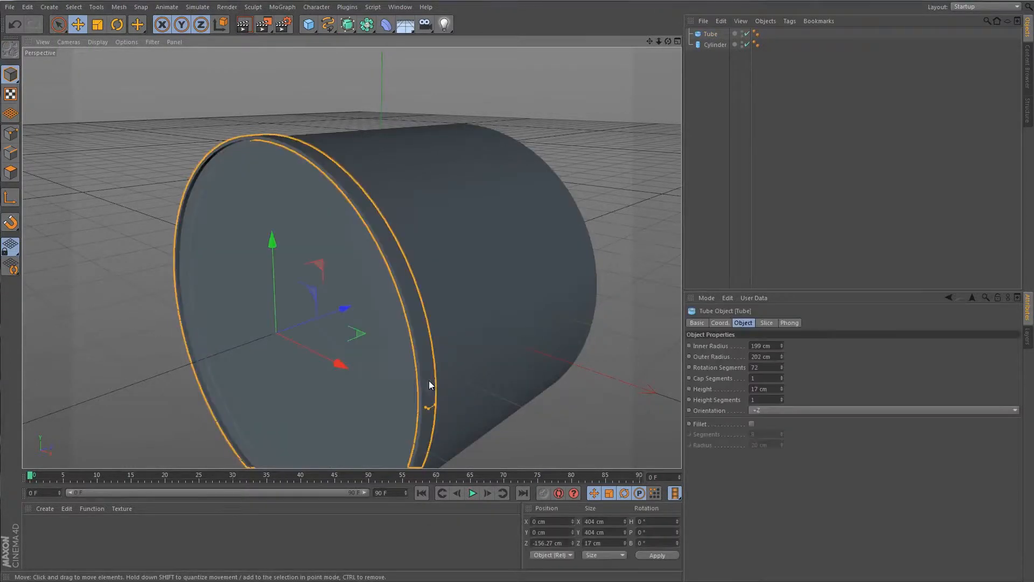
click(761, 356)
text(5)
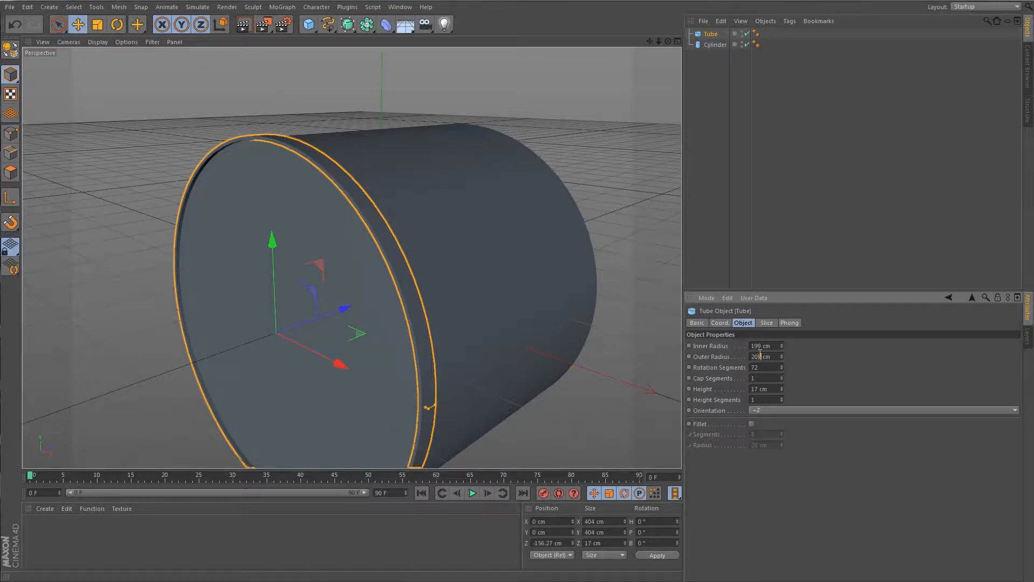
key(Return)
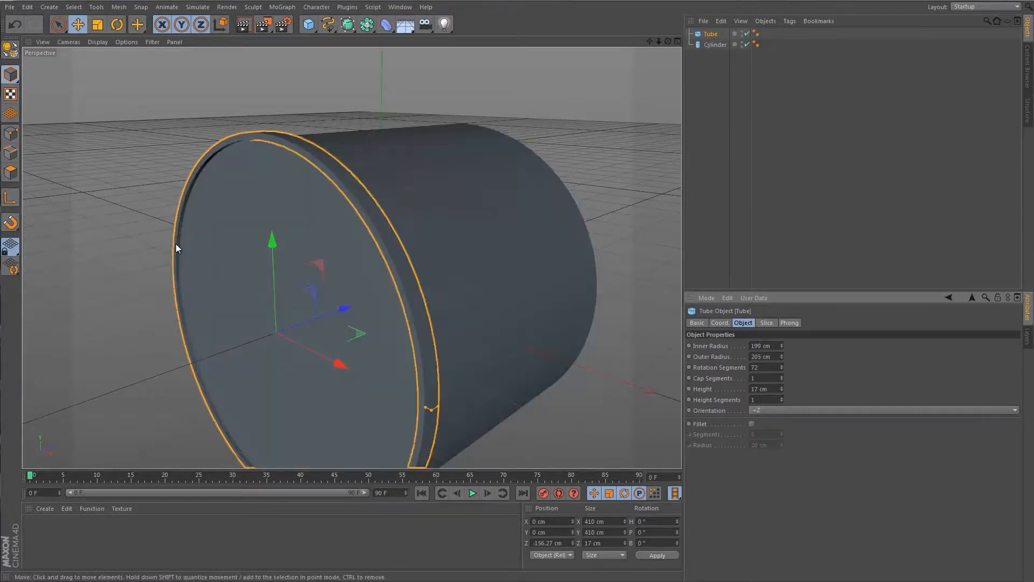
click(119, 207)
click(402, 263)
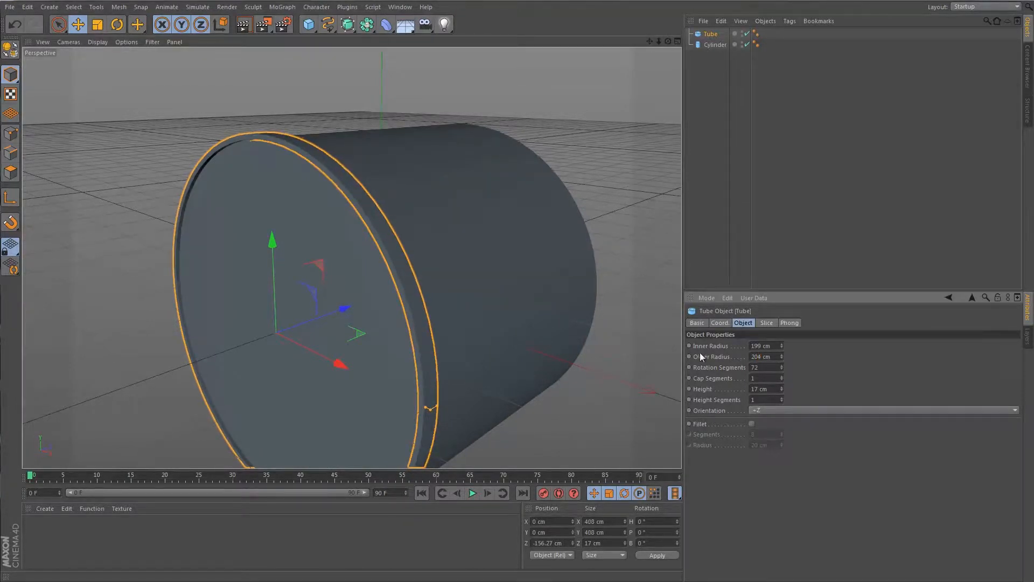
click(141, 278)
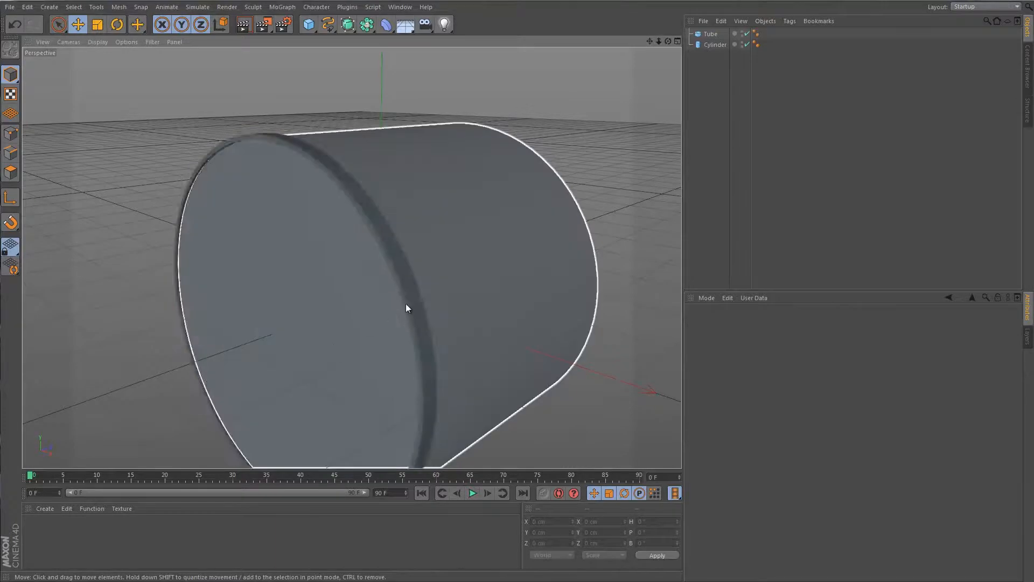
- Nudge the rim tube slightly forward along Z to about -157.8 cm
mouse_move(457, 298)
alt+mouse_down()
mouse_move(237, 271)
mouse_move(389, 264)
mouse_move(478, 280)
mouse_move(456, 284)
alt+mouse_up()
click(410, 283)
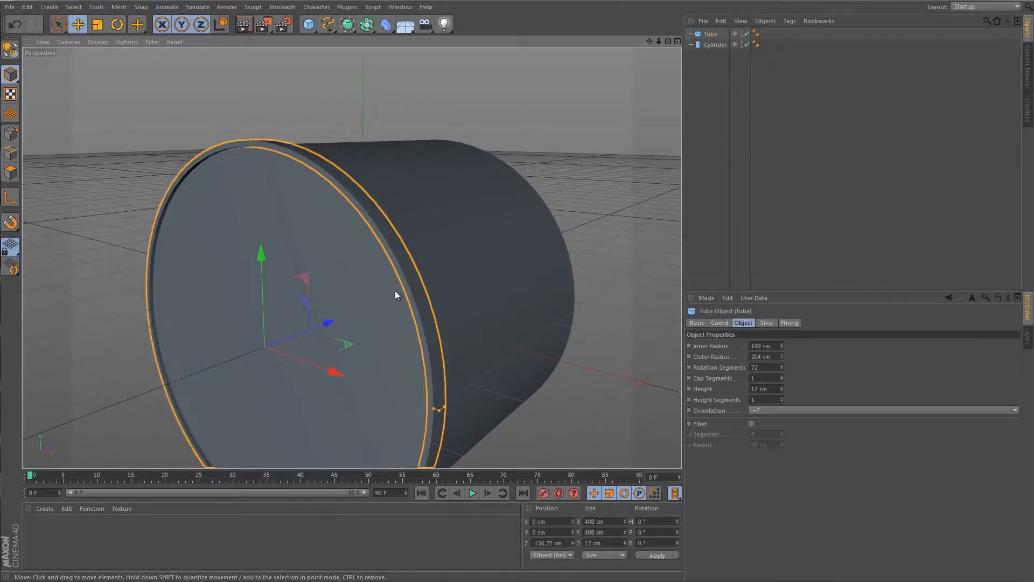
drag(328, 325, 331, 325)
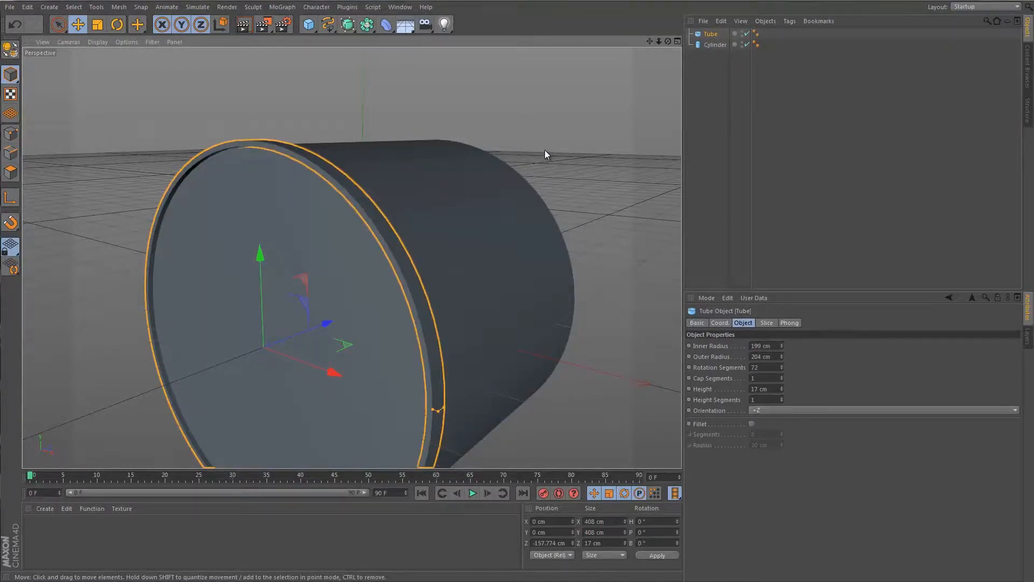
- Check the end cap's tube dimensions in my-heart-like-a-kick-drum_0002.c4d and return to the Untitled 2 scene
click(400, 6)
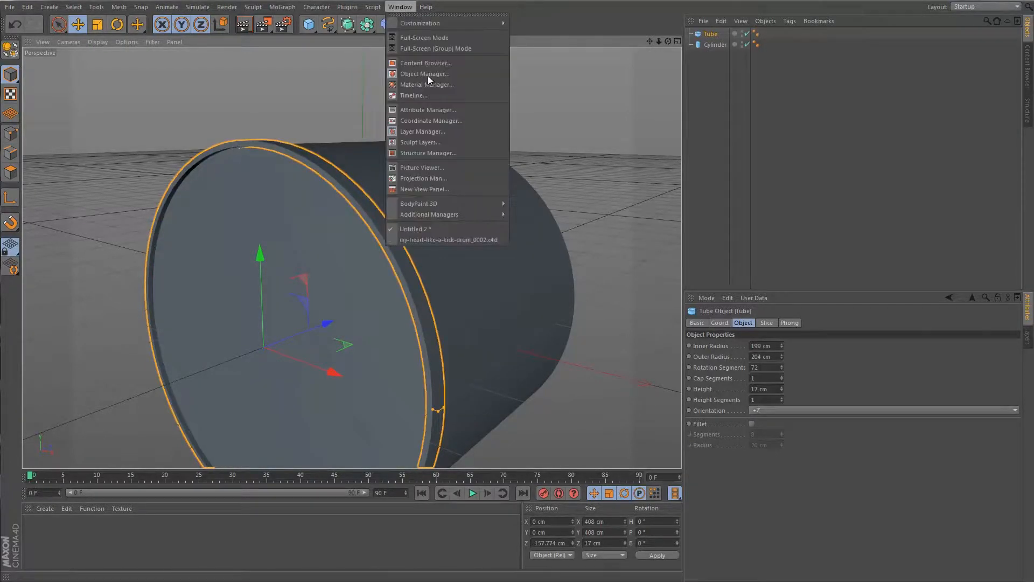
click(445, 240)
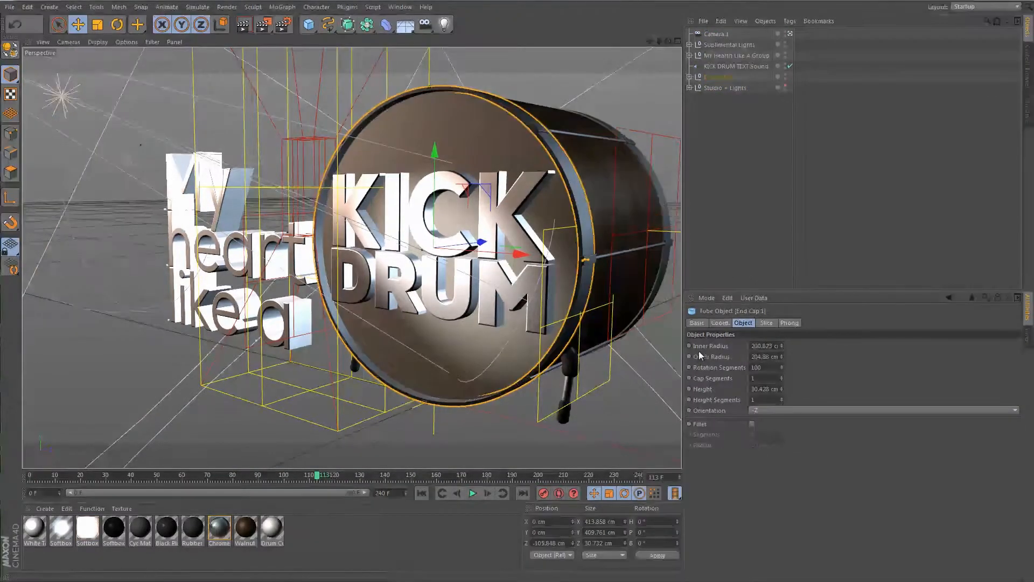
click(403, 8)
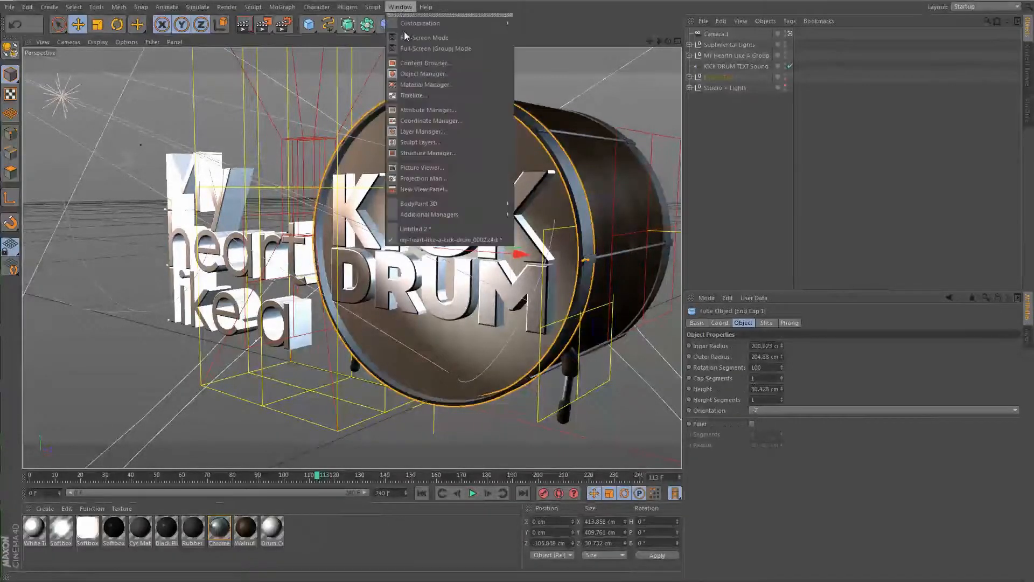
click(447, 228)
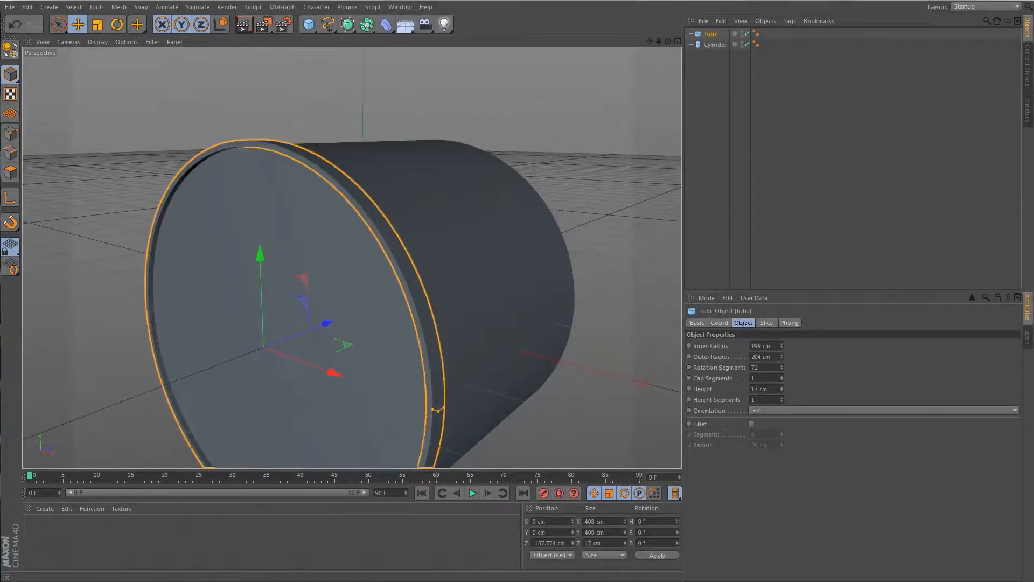
- Set the front rim tube's outer radius to 205 cm and its height to 30 cm
click(760, 359)
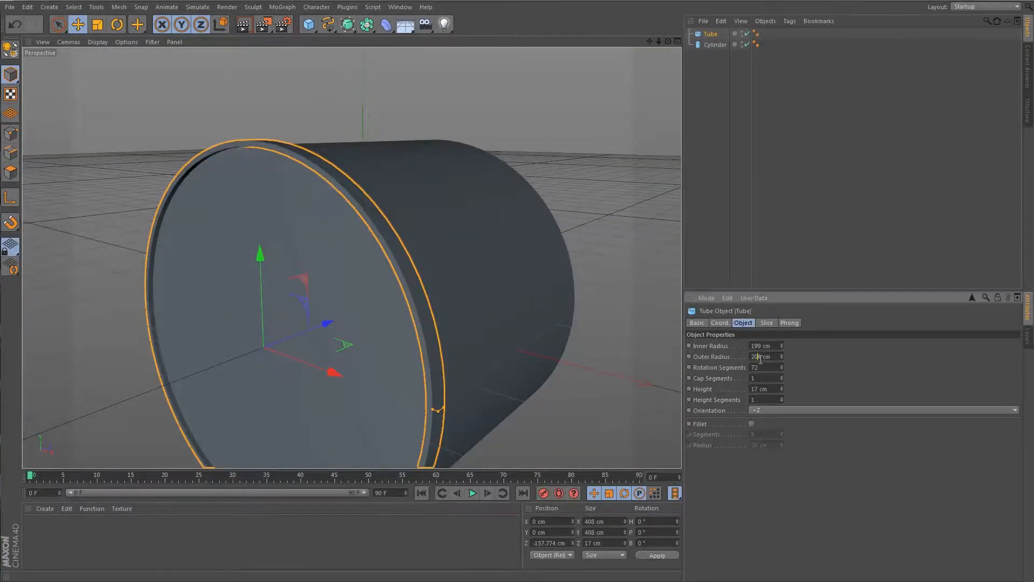
drag(762, 357, 763, 357)
key(Return)
drag(755, 390, 739, 399)
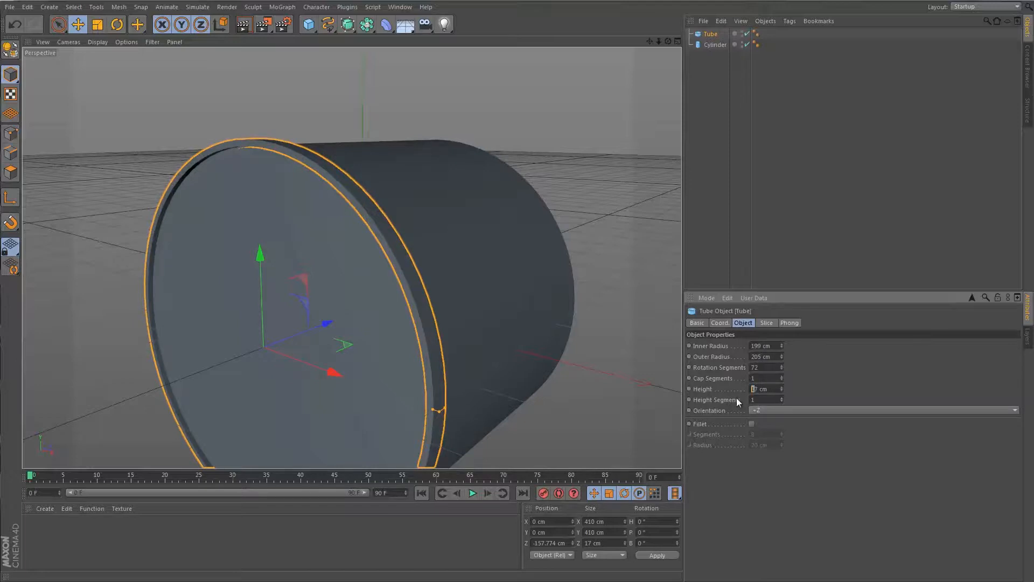
key(Delete)
key(Delete)
key(Return)
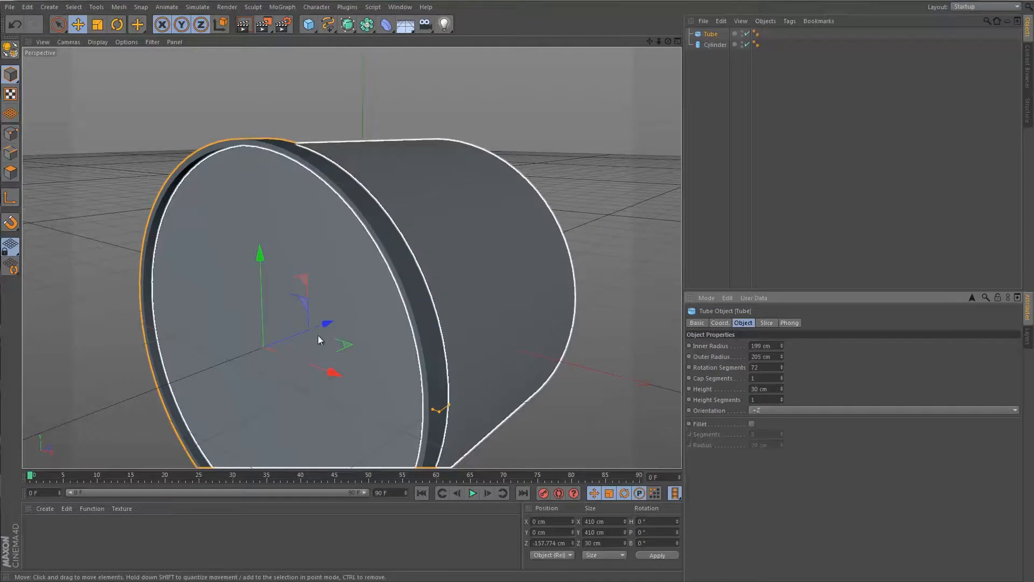
- Move the front rim along Z to about -152.6 cm and place a copy of it at the drum's rear end, at about 151.5 cm
drag(328, 322, 331, 323)
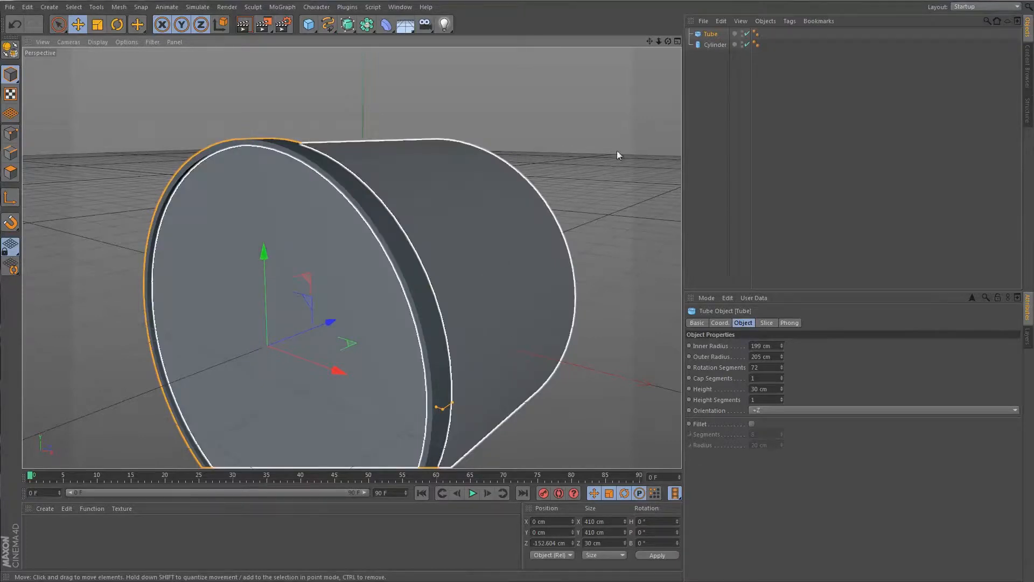
key(ctrl+c)
key(ctrl+v)
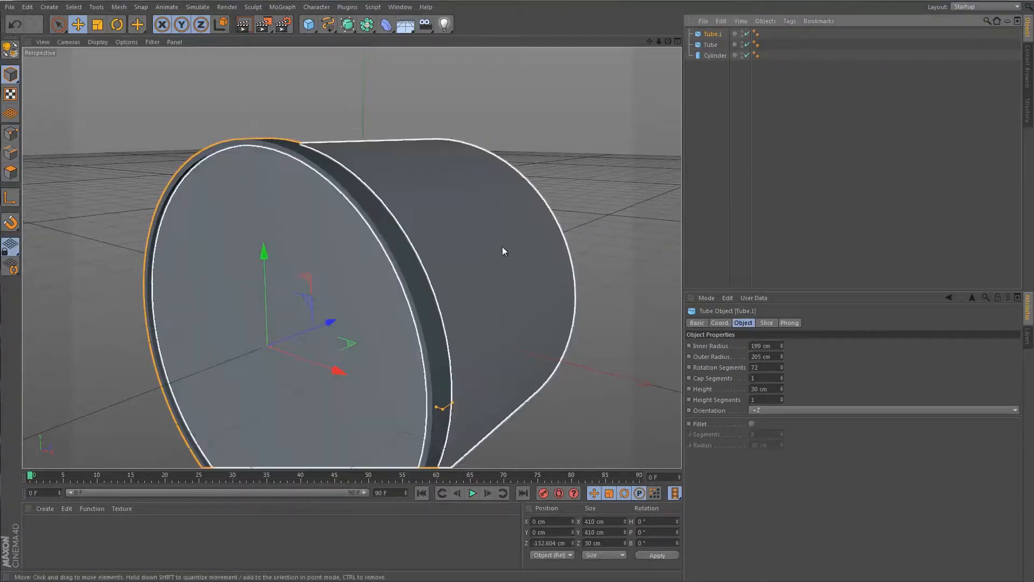
drag(329, 318, 409, 286)
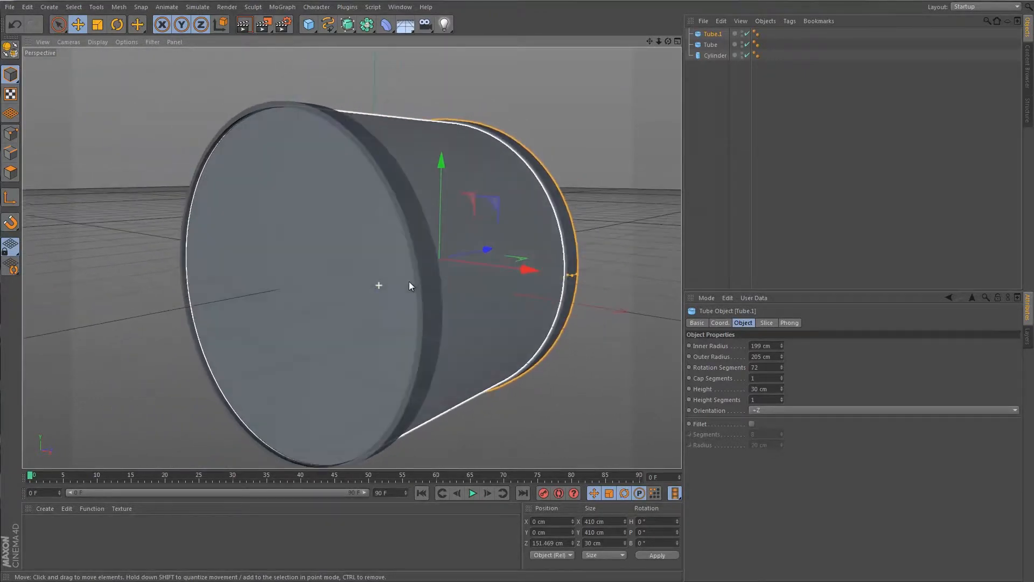
- Try covering the cylinder body with the Walnut Wood material and the white Mat material on top of it
click(418, 267)
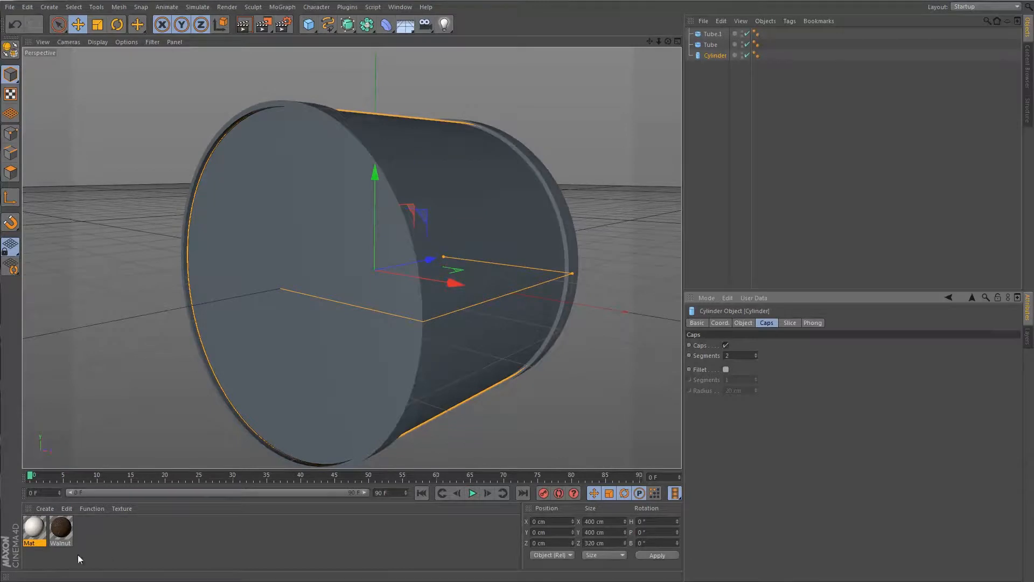
drag(57, 532, 299, 350)
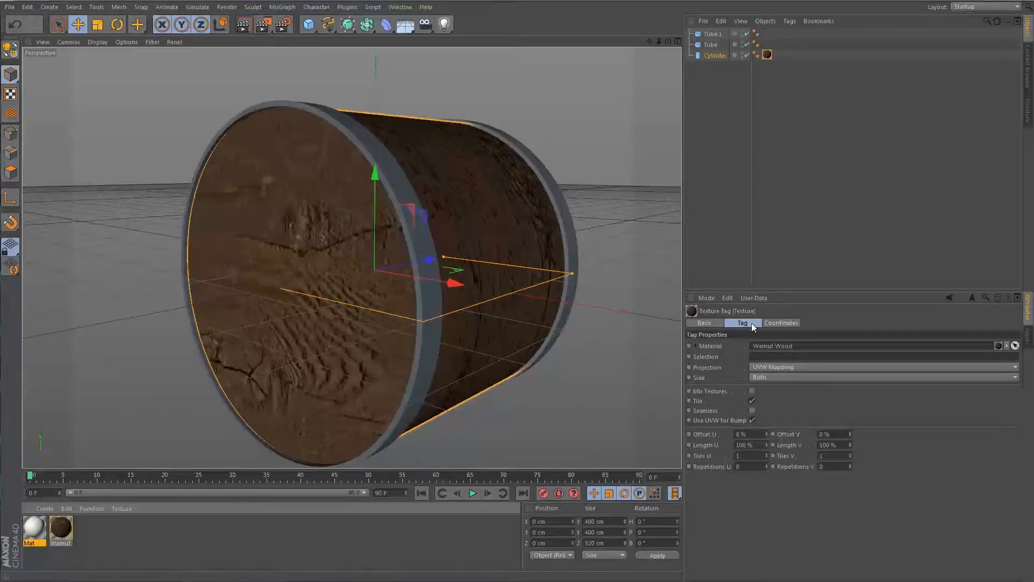
drag(34, 527, 270, 334)
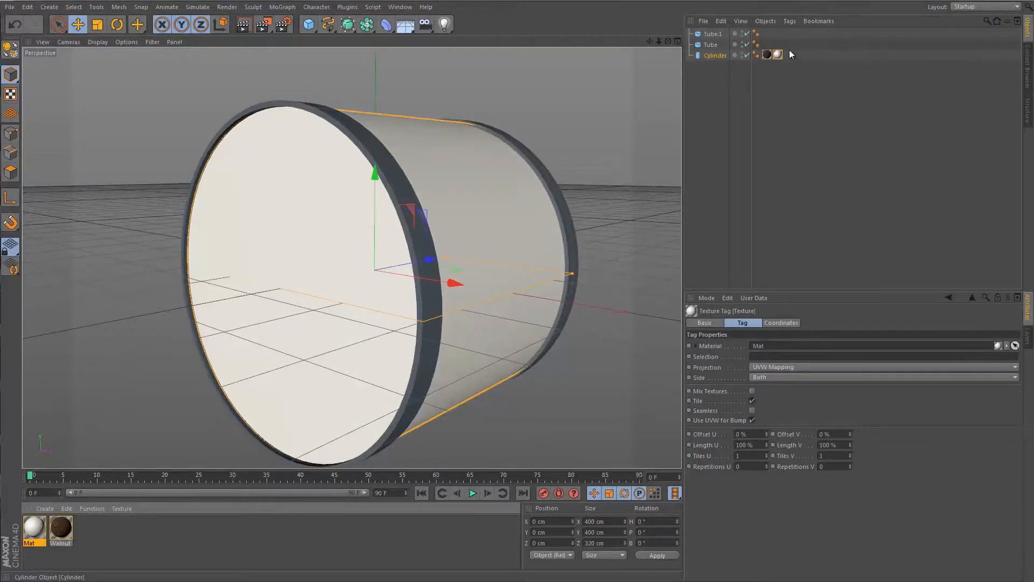
- Try to restrict the cylinder's white Mat texture to the front cap with the selection C1
click(759, 358)
text(c)
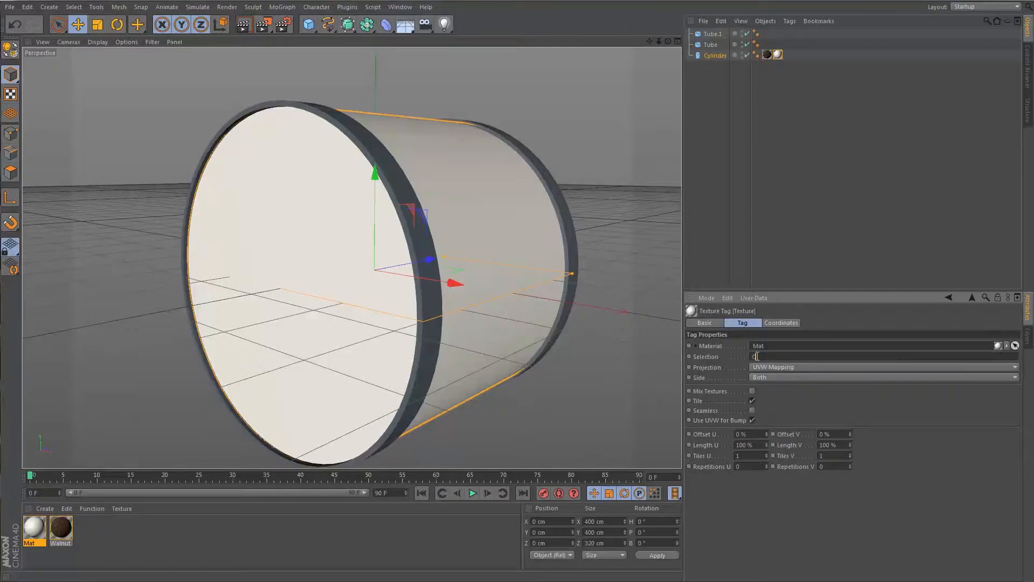
key(Return)
text(1)
alt+drag(651, 337, 625, 319)
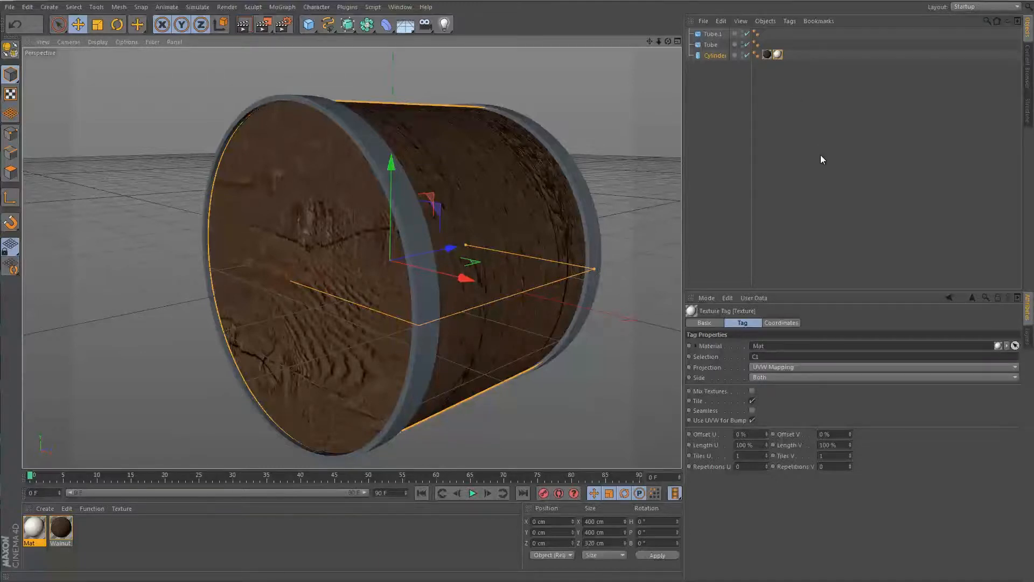
- Check the cylinder's basic and object properties and delete the cylinder body from between the two rims
click(803, 137)
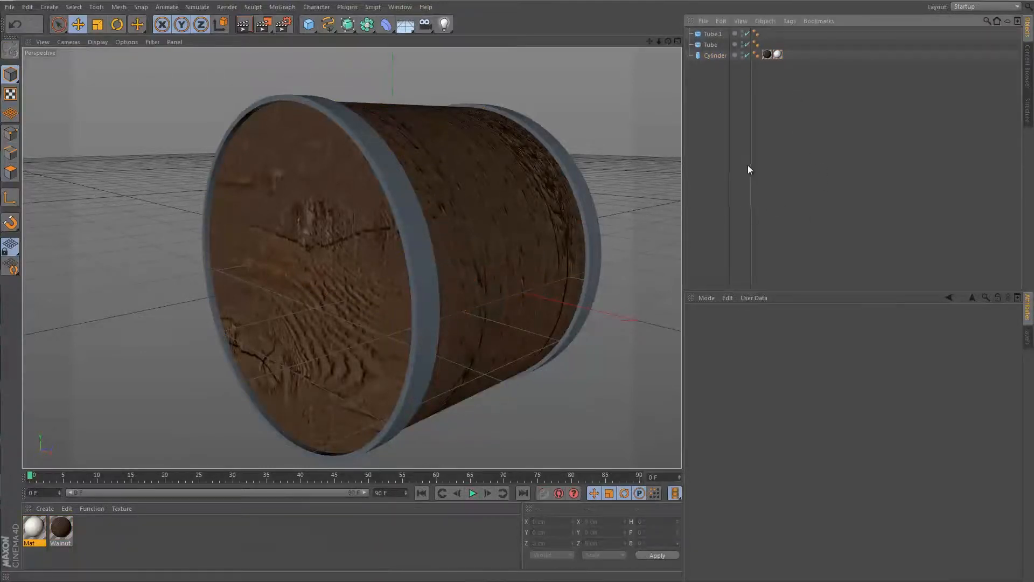
click(716, 56)
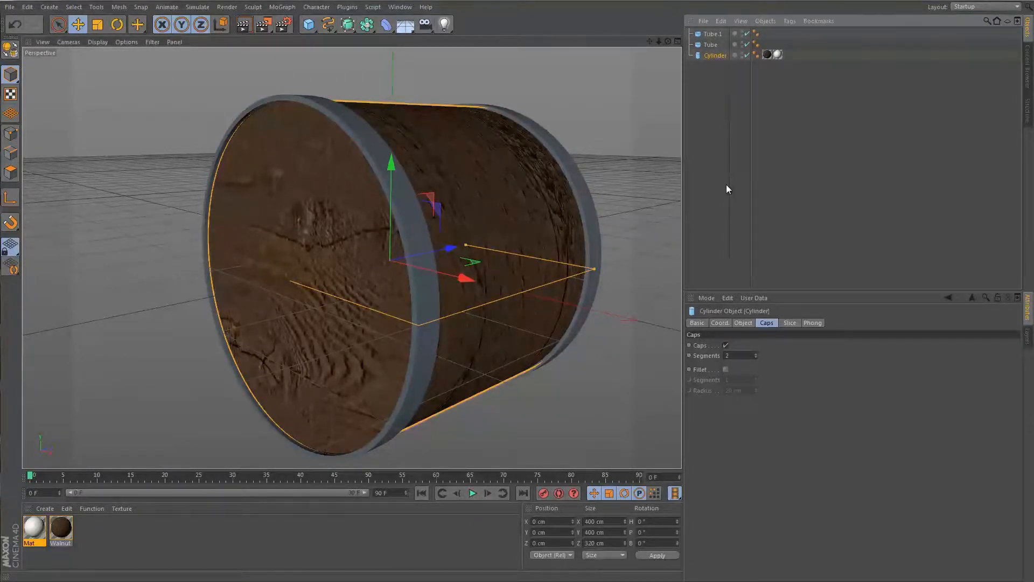
click(721, 323)
click(702, 323)
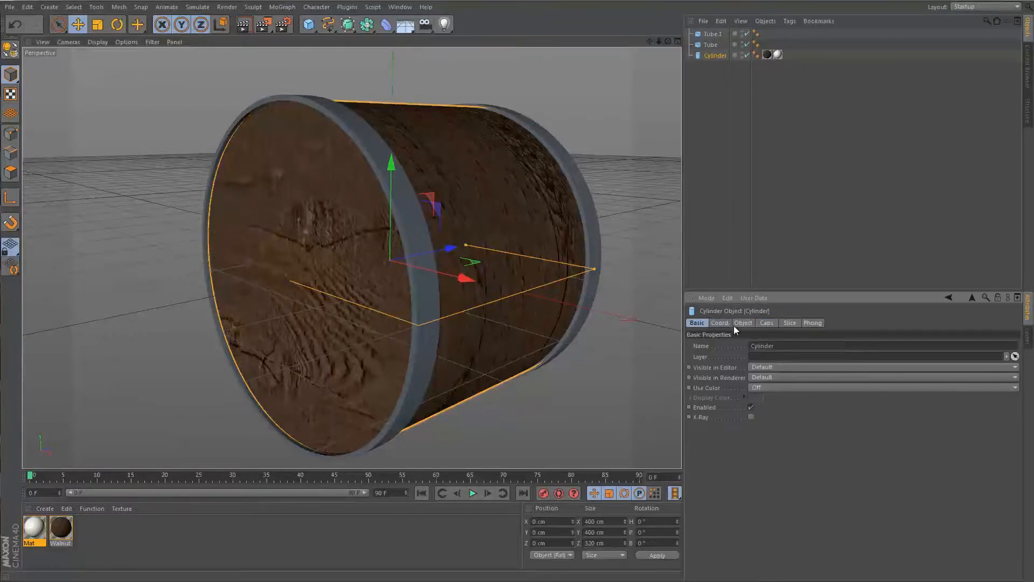
click(742, 322)
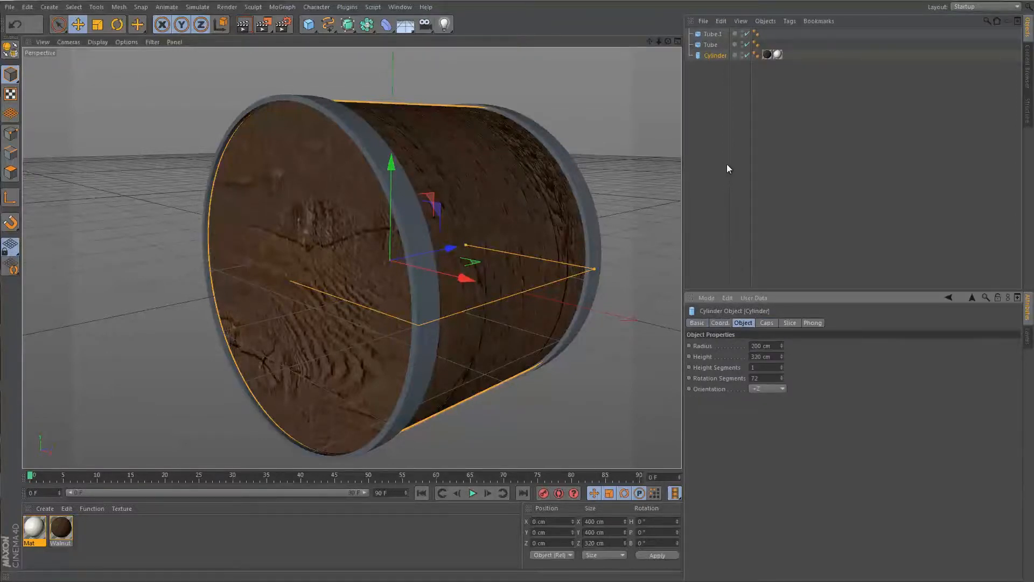
click(776, 113)
click(709, 56)
key(Delete)
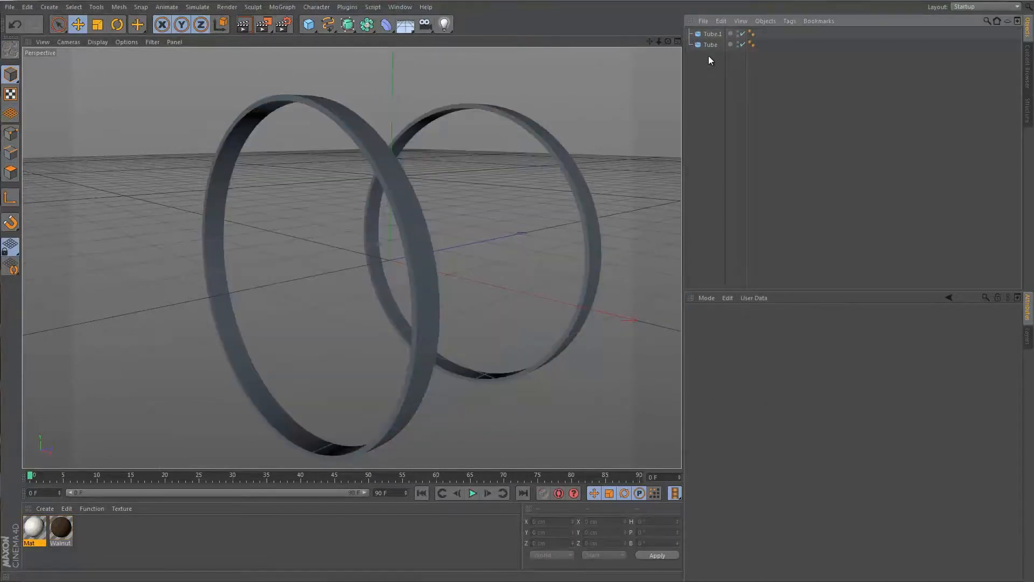
- Add a Circle spline and nest it inside a new Extrude NURBS to form the replacement drum body
click(328, 24)
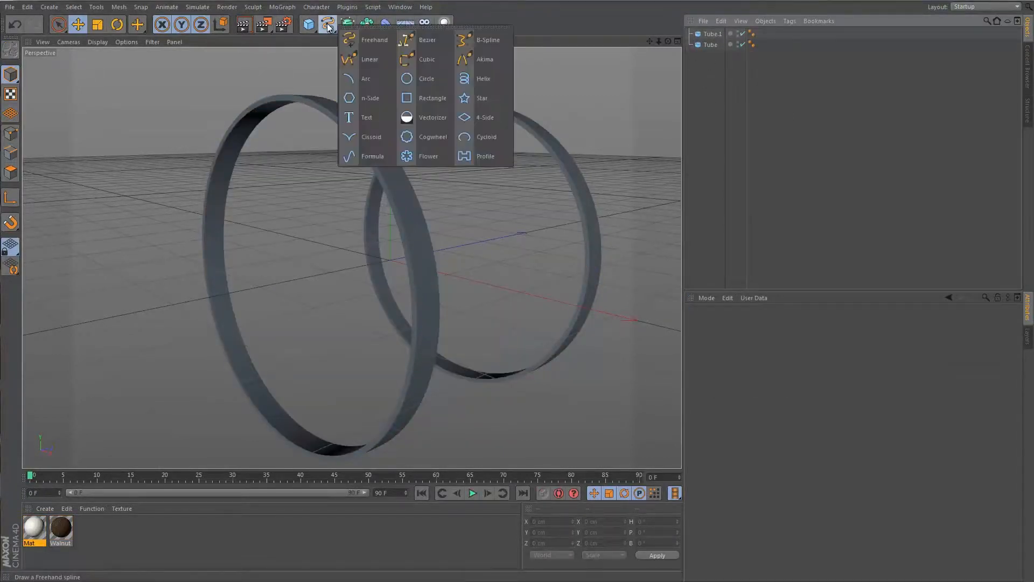
click(422, 79)
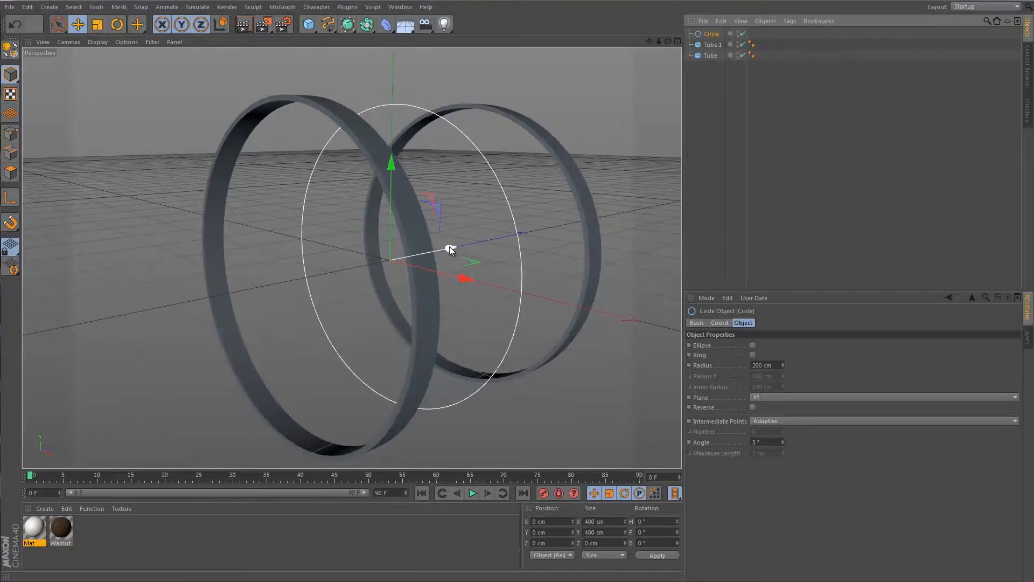
click(348, 25)
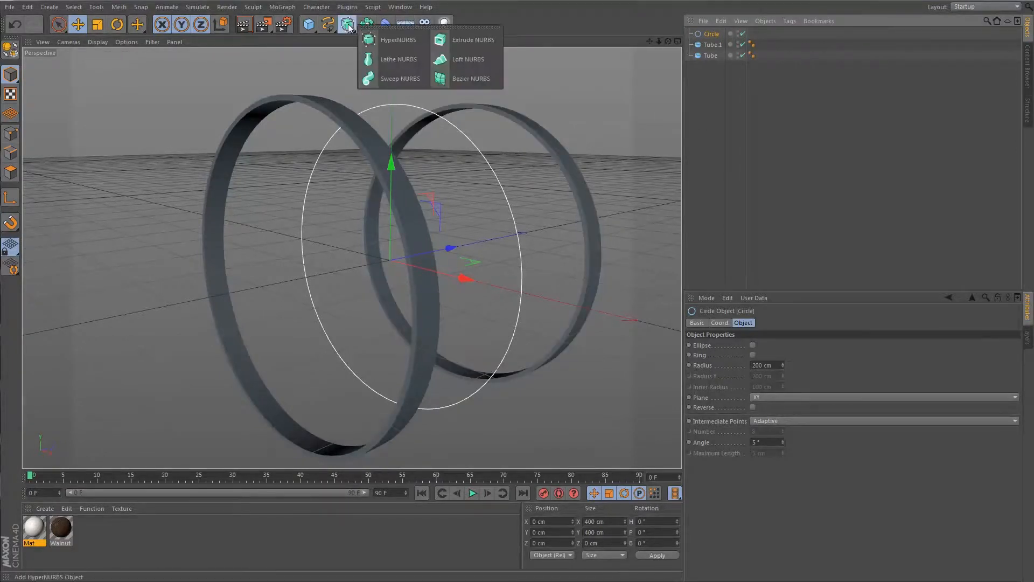
click(475, 43)
drag(713, 45, 718, 35)
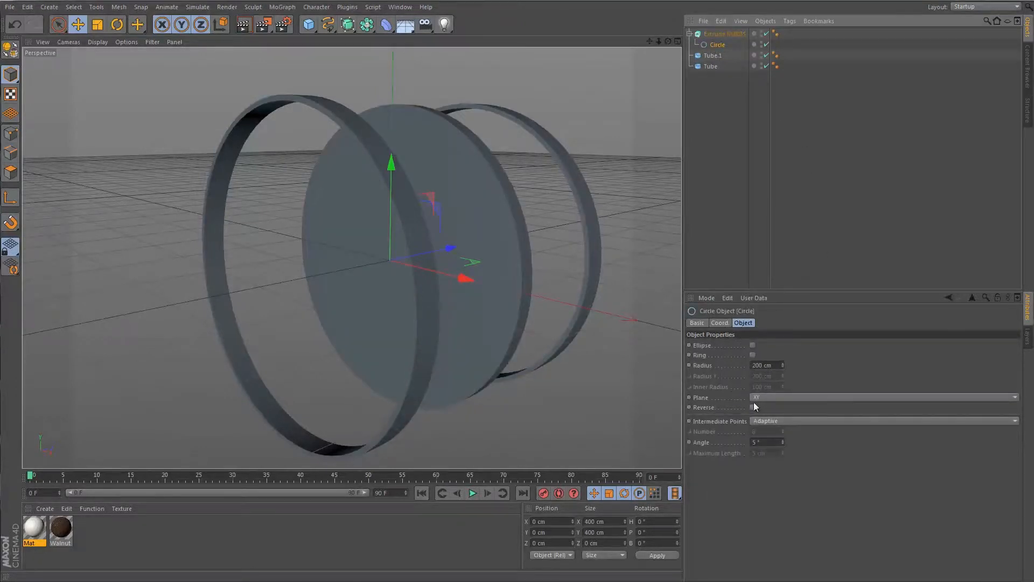
- Set the Extrude NURBS Z movement to 320 cm and move the body along Z to about -159 cm so it spans both rims
click(724, 34)
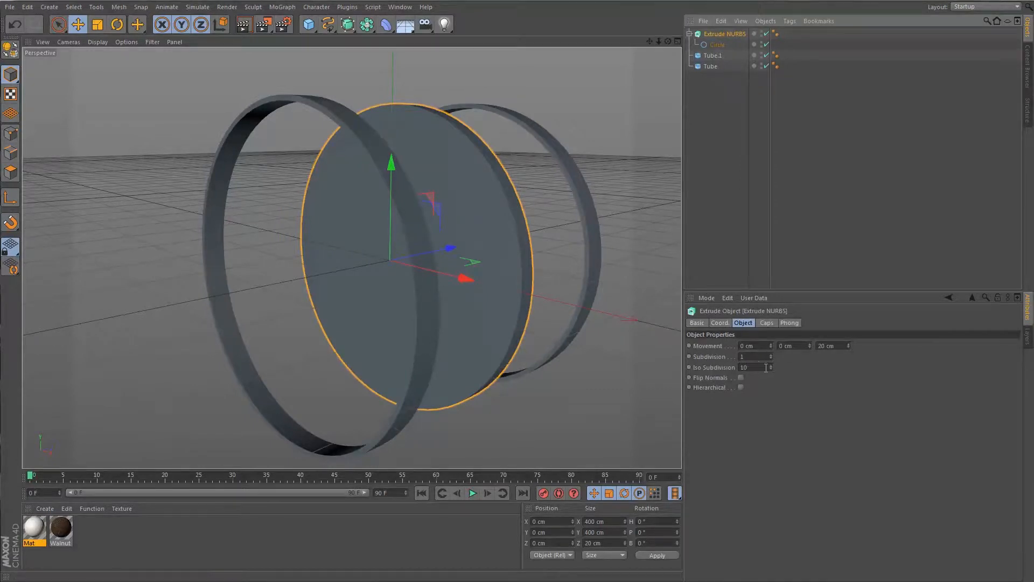
click(837, 346)
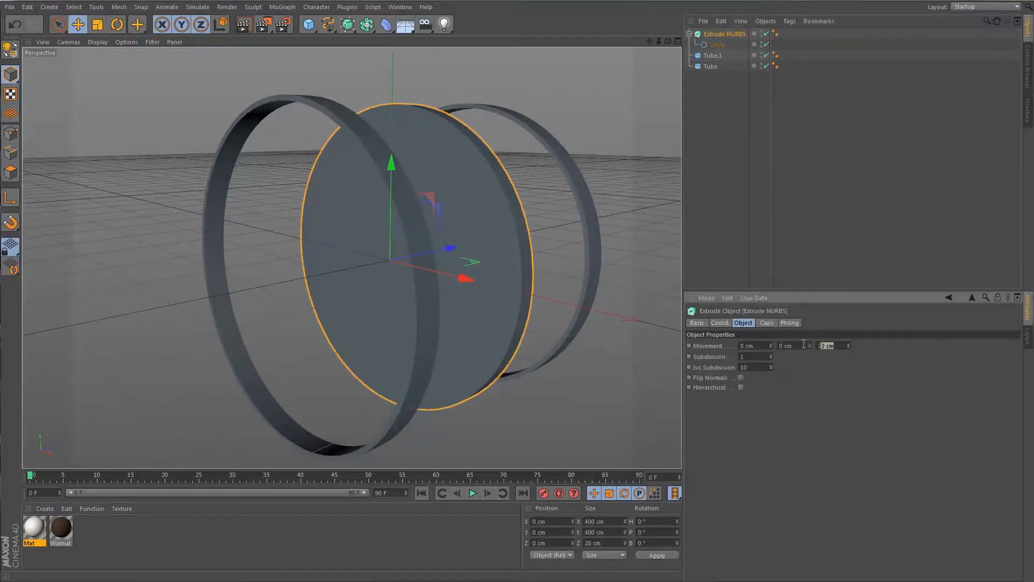
text(0)
key(Return)
drag(451, 251, 358, 267)
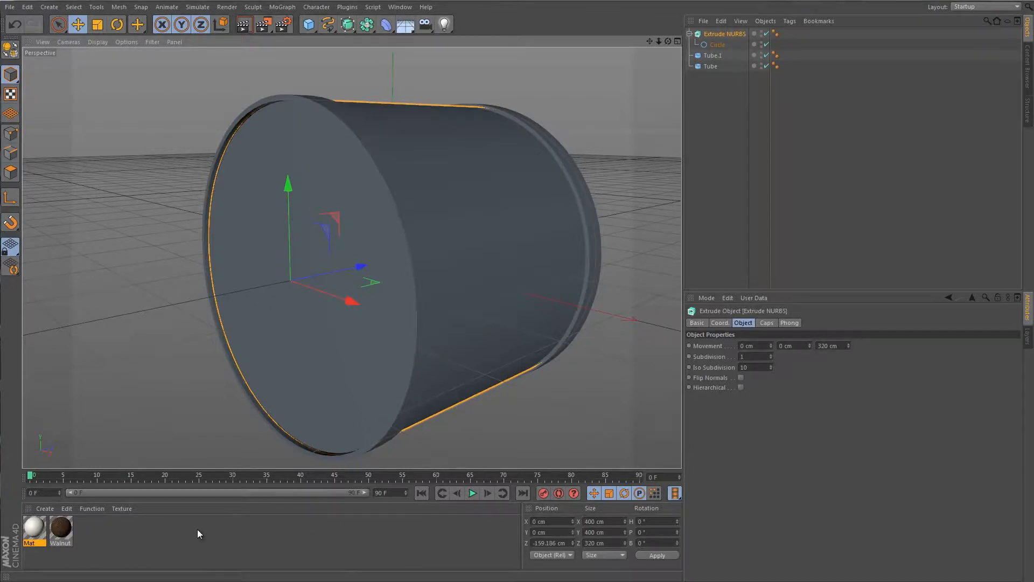
- Apply the Walnut Wood and white Mat materials to the extruded body, restricting Mat to the cap selection C1
drag(68, 537, 320, 324)
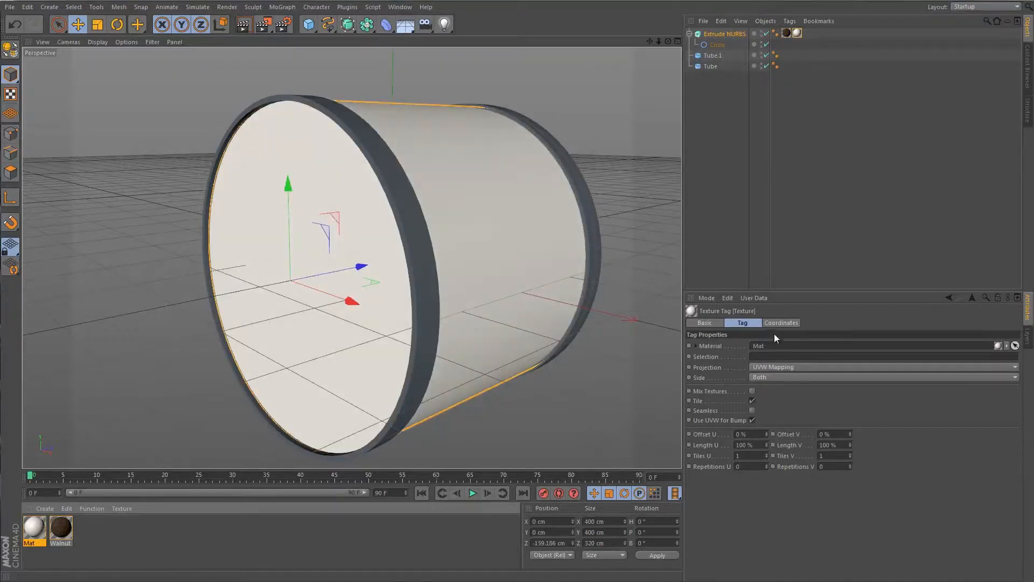
click(770, 355)
text(C1)
key(Return)
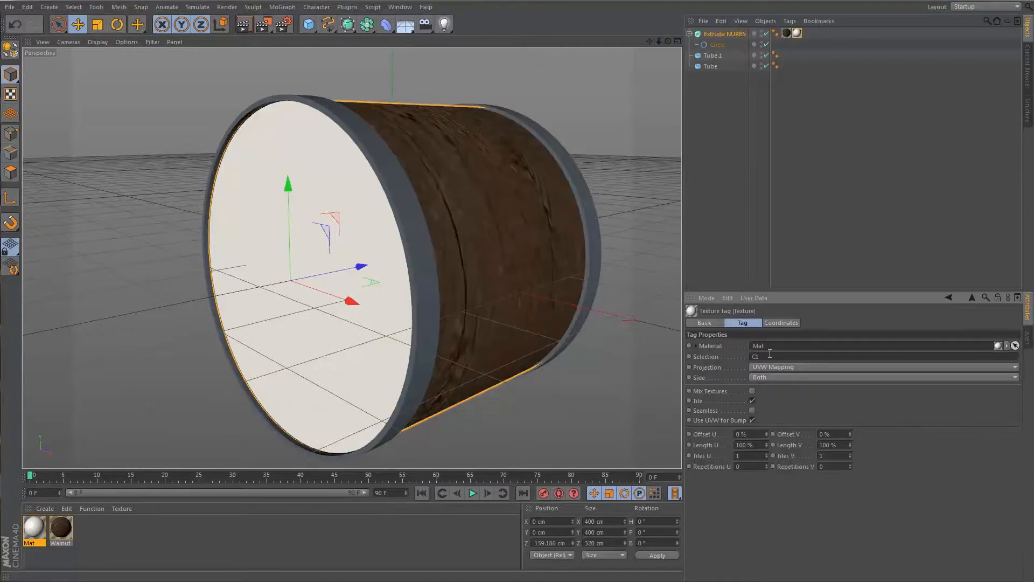
- Try Spherical projection for the body's Walnut Wood texture and settle on Cylindrical
click(613, 379)
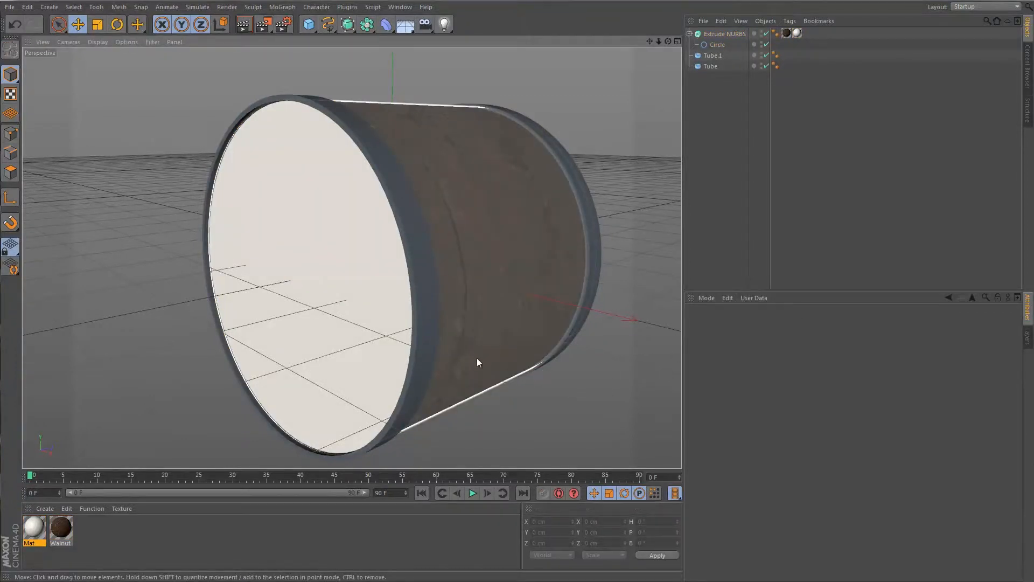
click(490, 224)
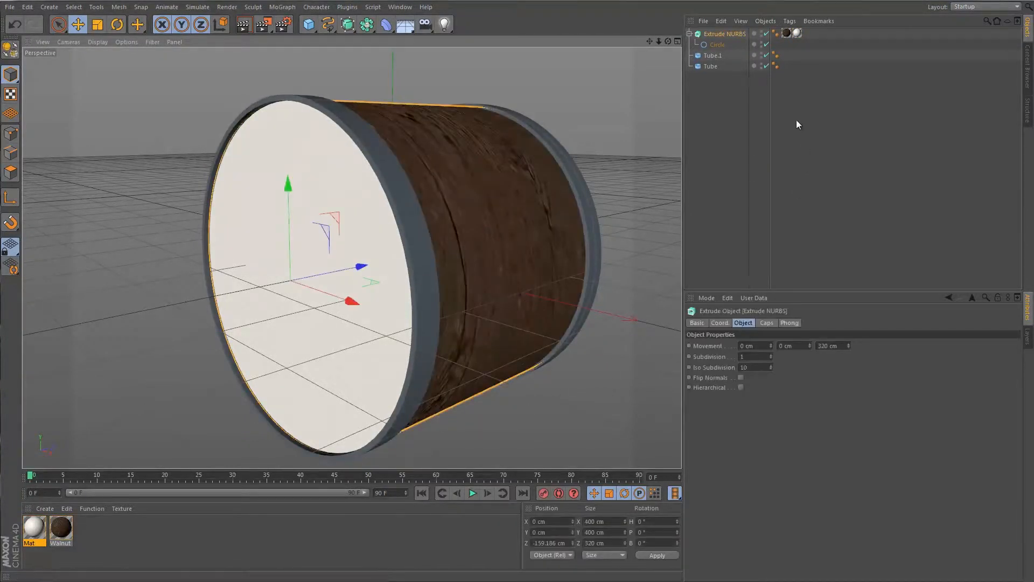
click(786, 33)
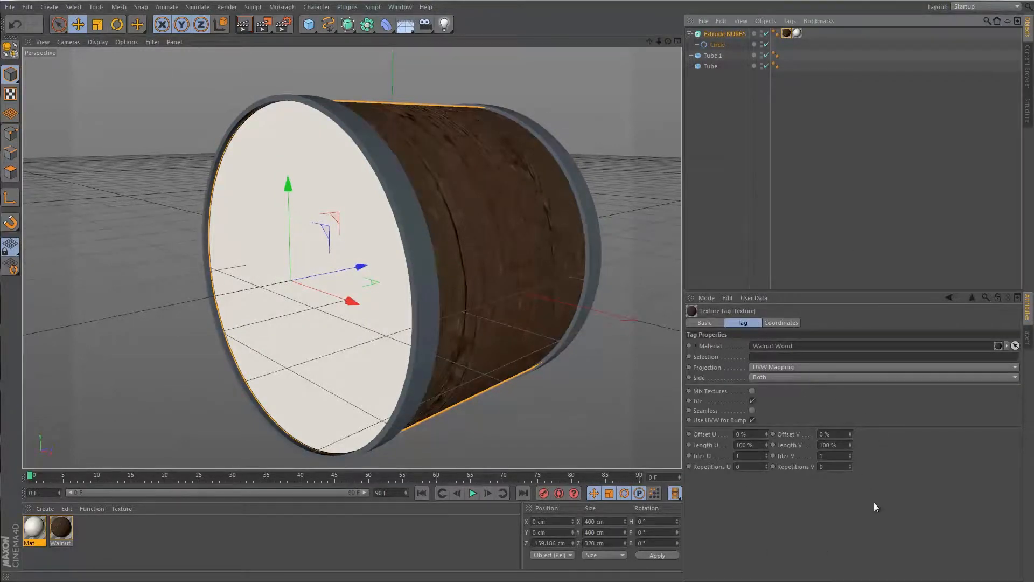
click(809, 367)
click(804, 373)
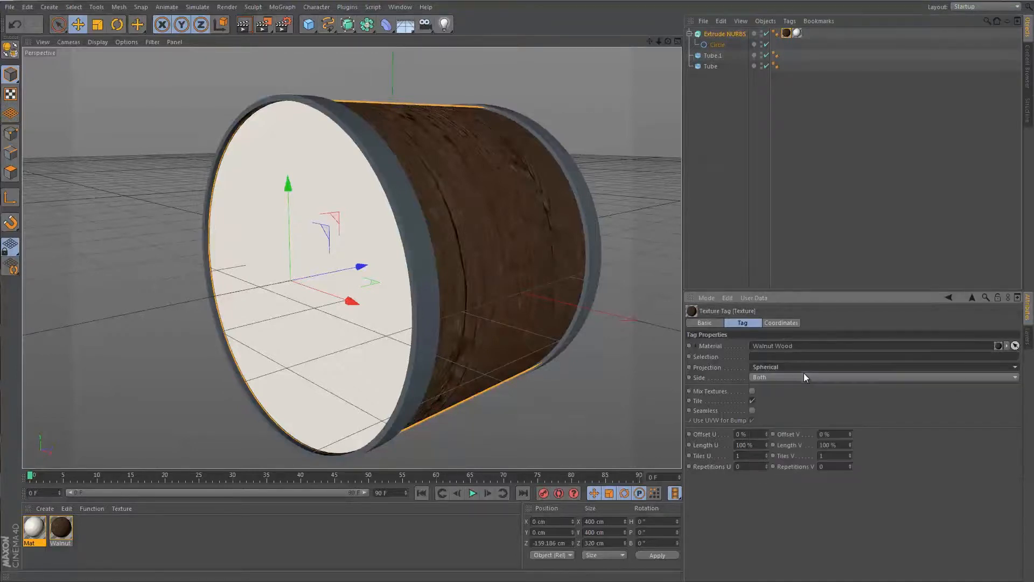
click(806, 368)
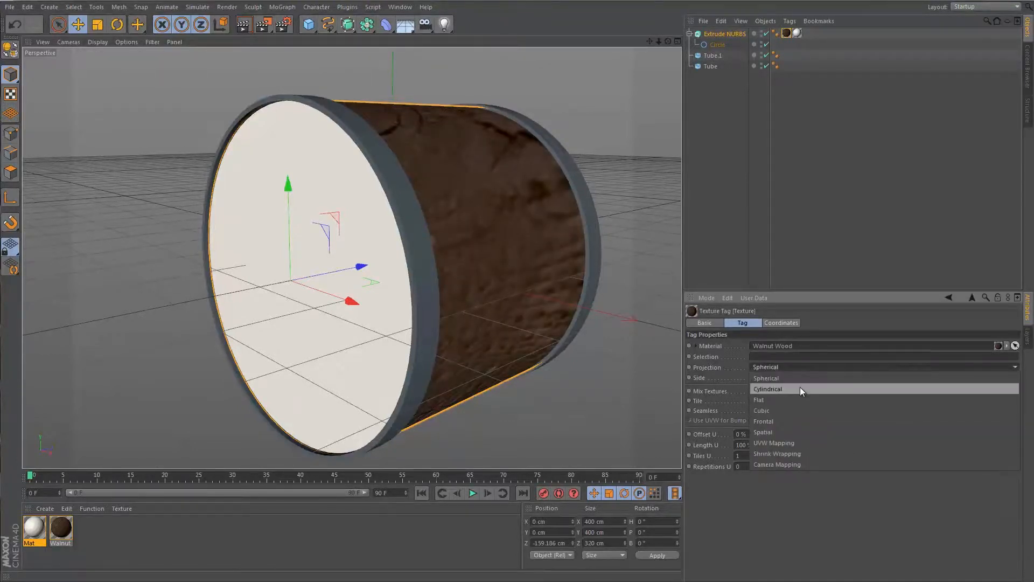
click(800, 388)
click(596, 399)
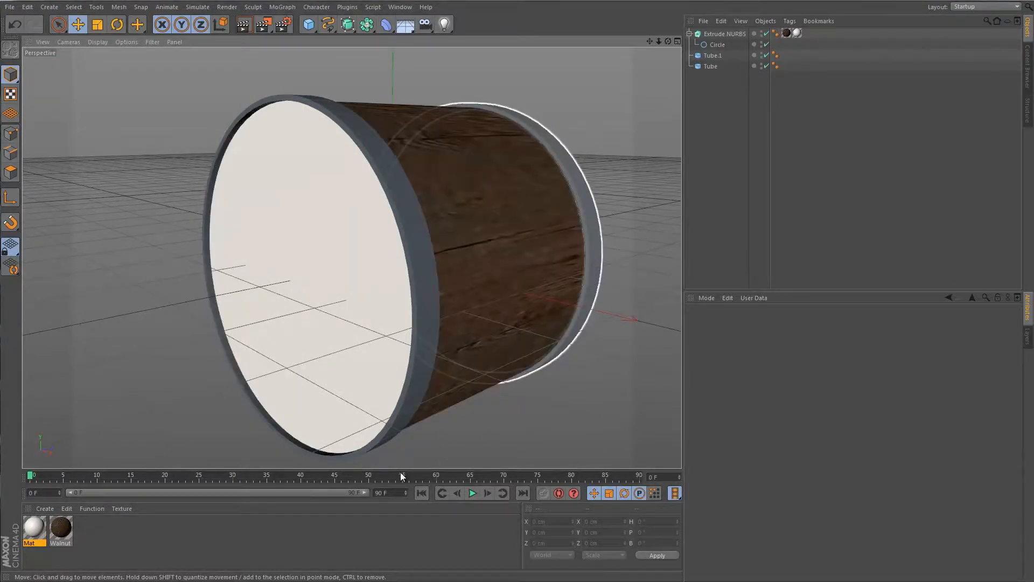
- Load the Chrome material from the Content Browser's Metal presets into the scene's materials
click(1028, 69)
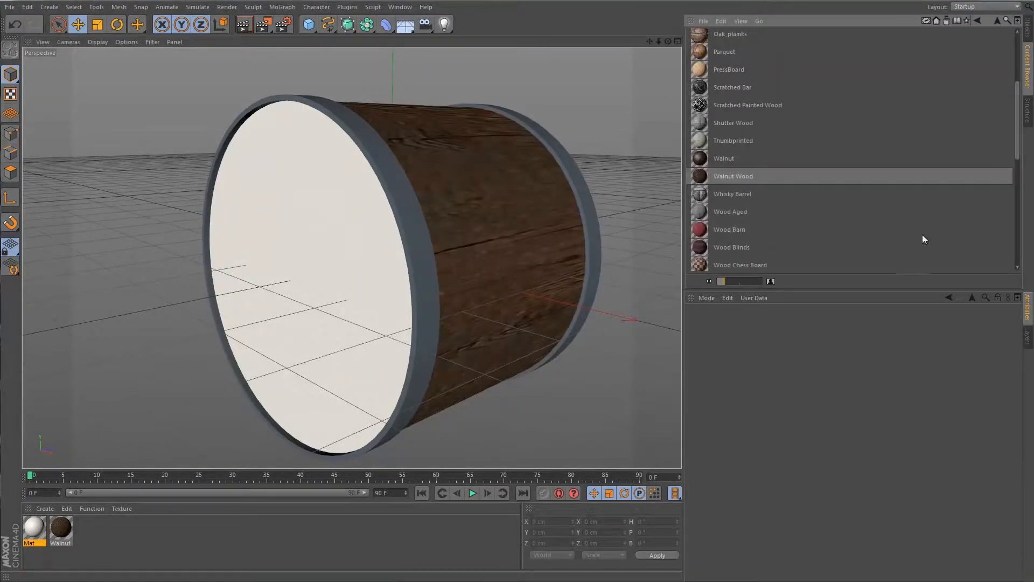
click(998, 21)
click(748, 261)
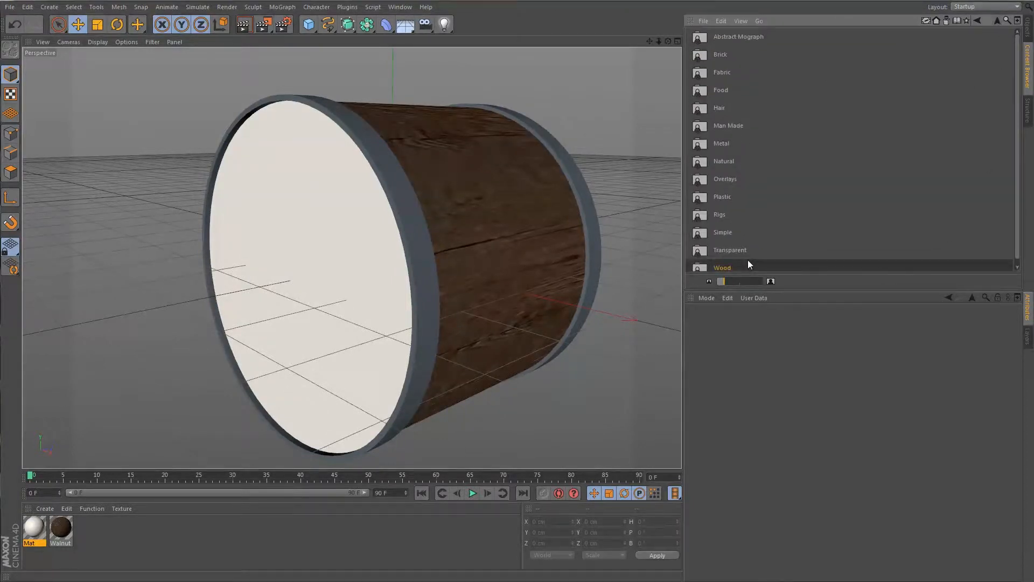
double_click(701, 145)
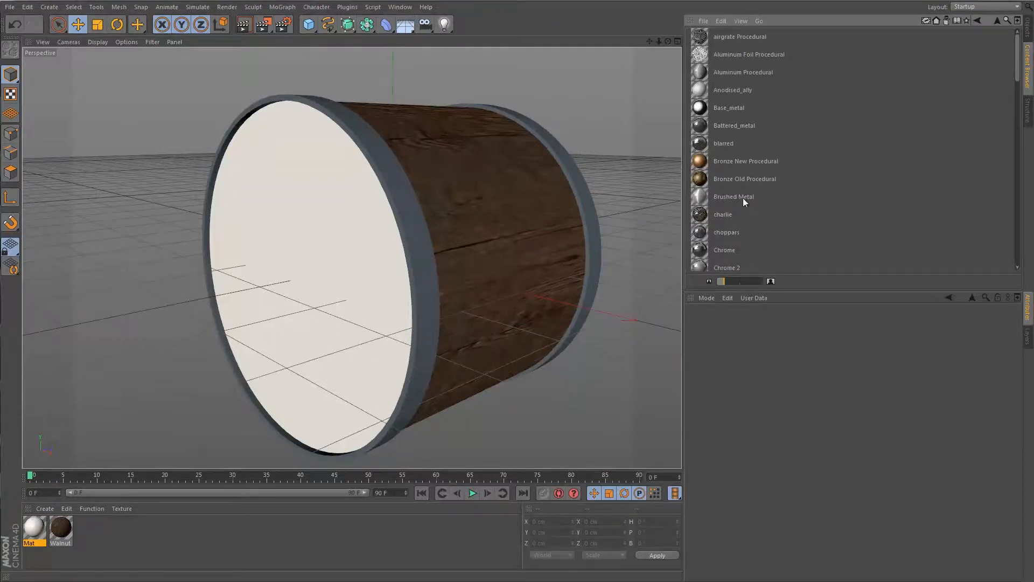
drag(726, 250, 284, 540)
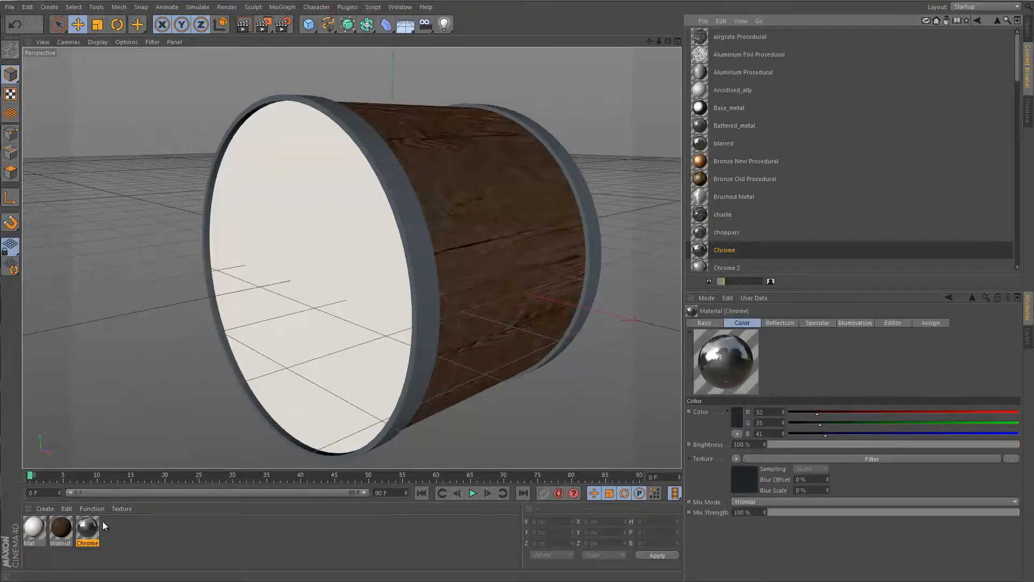
- Apply the Chrome material to the front and back tube rims of the drum
drag(87, 530, 425, 338)
drag(85, 529, 596, 266)
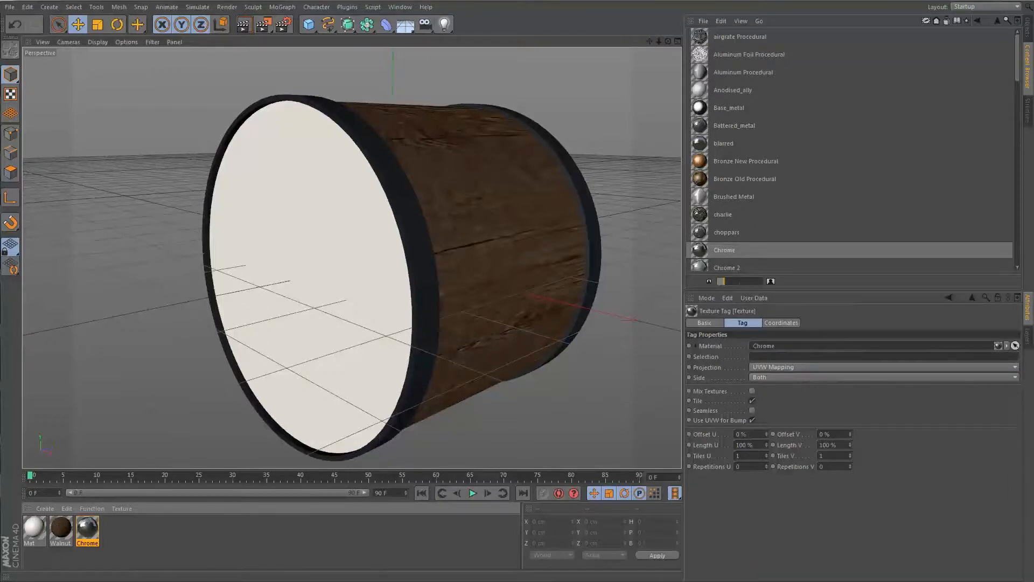
click(1030, 30)
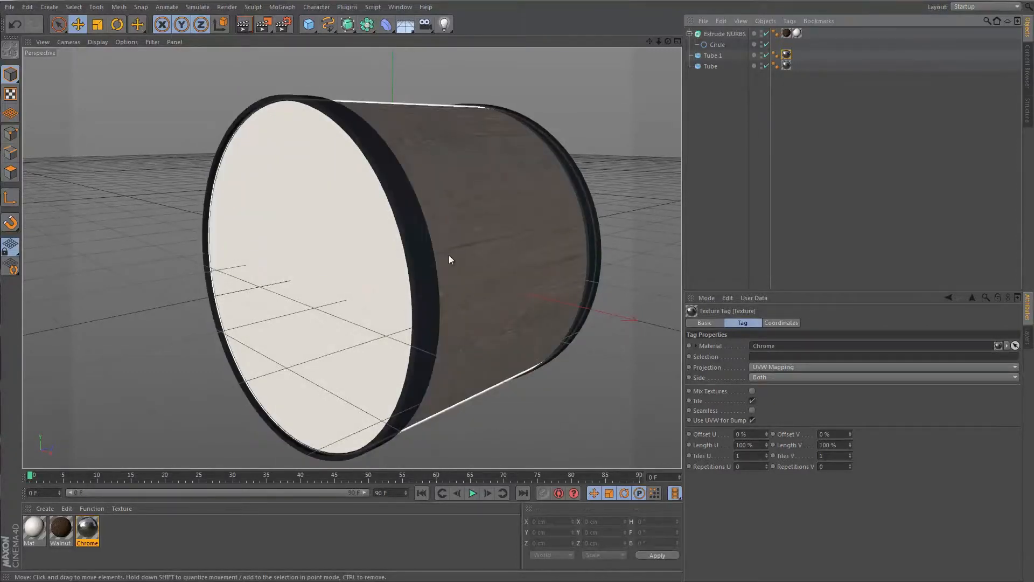
click(625, 239)
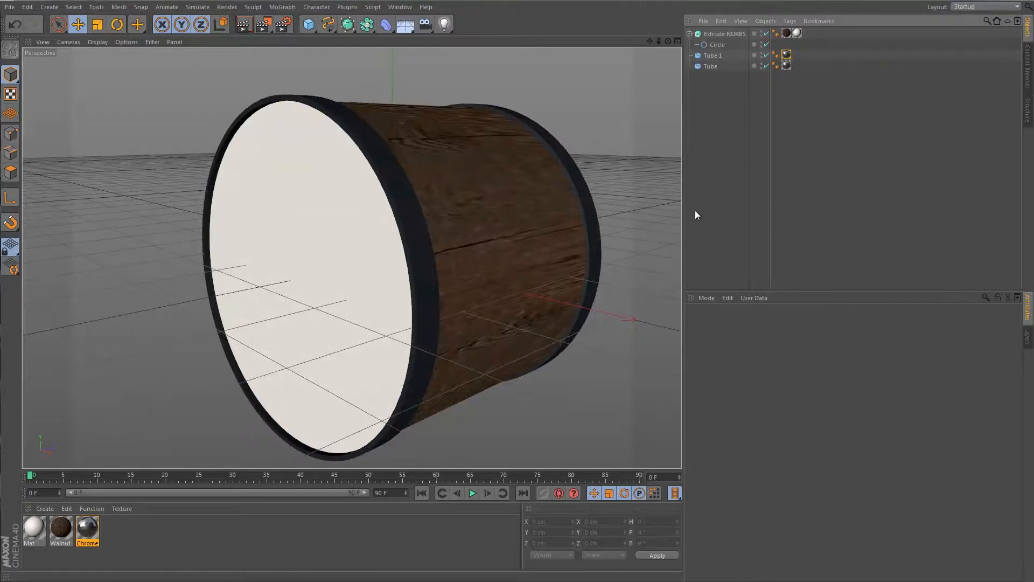
- Collapse the Extrude NURBS hierarchy and hide the drum body and both tubes in the viewport
click(690, 33)
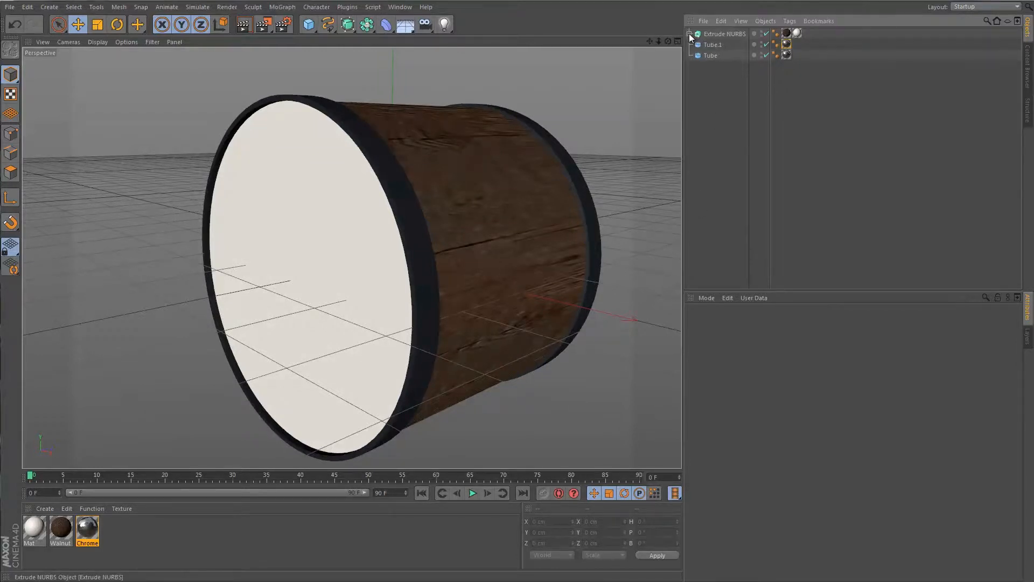
click(762, 32)
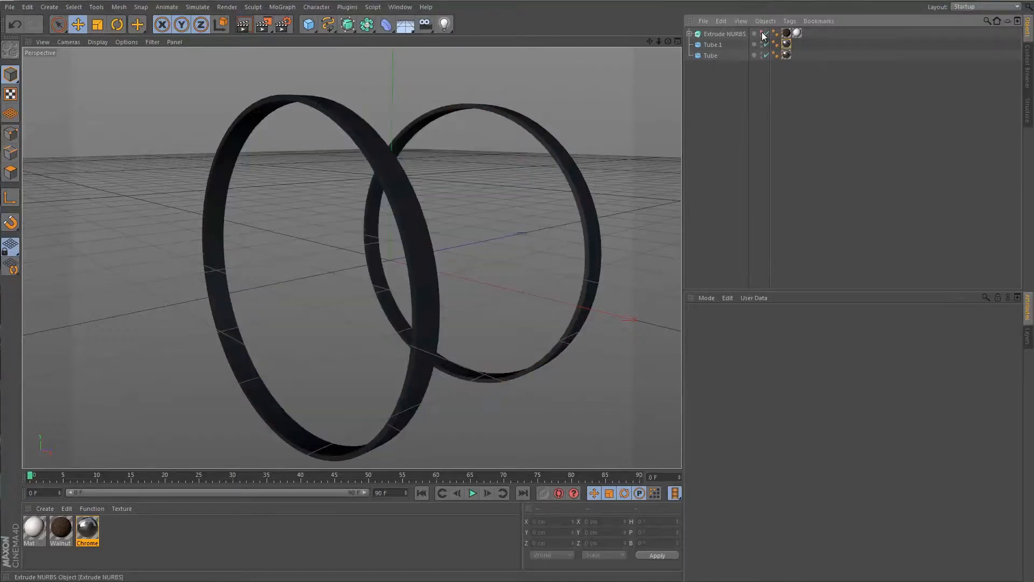
click(762, 32)
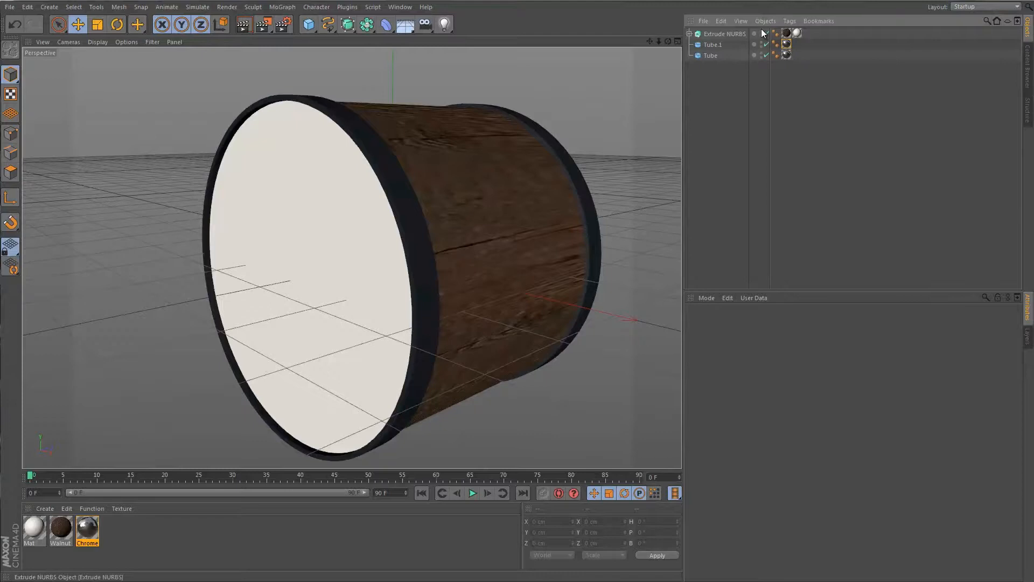
alt+drag(762, 31, 765, 102)
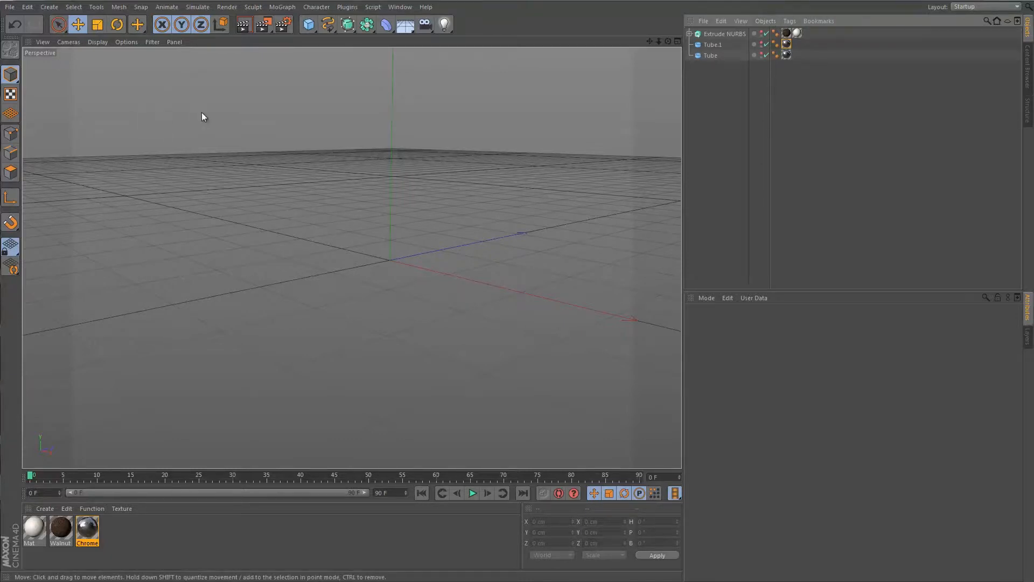
- Add a cube at the origin sized 10 cm in X, 5 cm in Y and 5 cm in Z
click(310, 28)
click(407, 39)
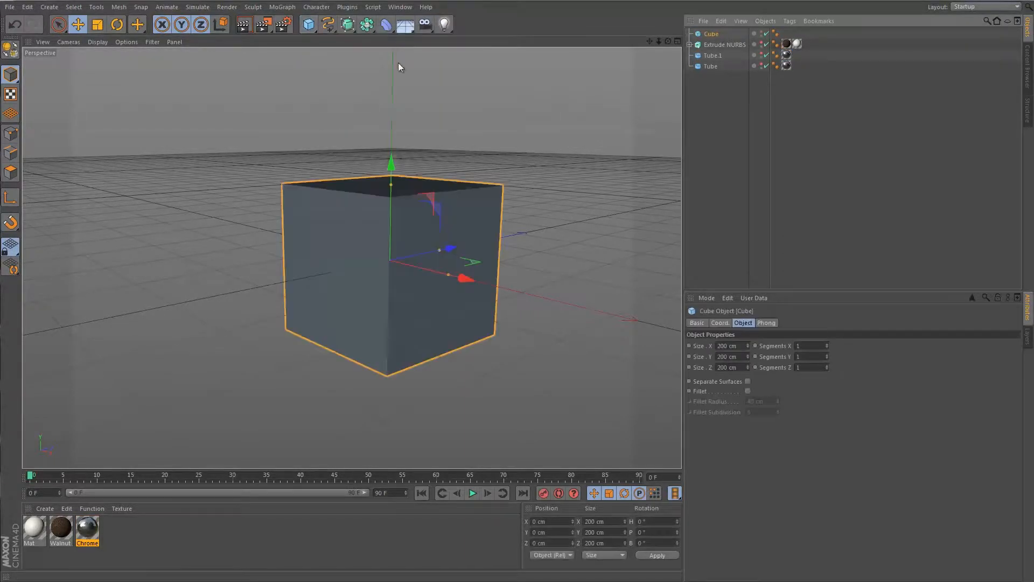
drag(748, 345, 749, 353)
click(743, 345)
text(10)
key(Tab)
text(2)
key(BackSpace)
text(5)
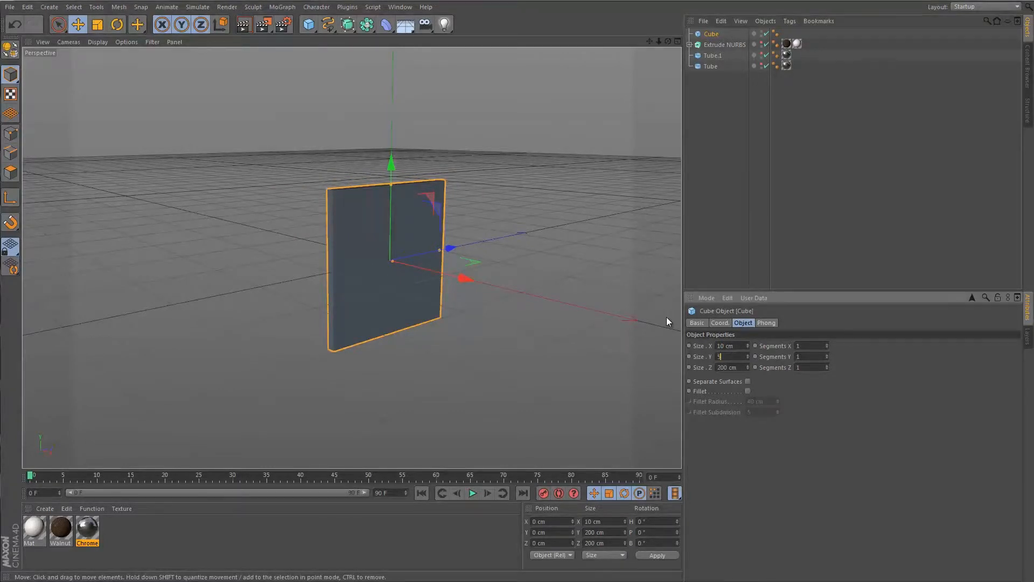
key(Return)
key(Tab)
text(5)
key(Return)
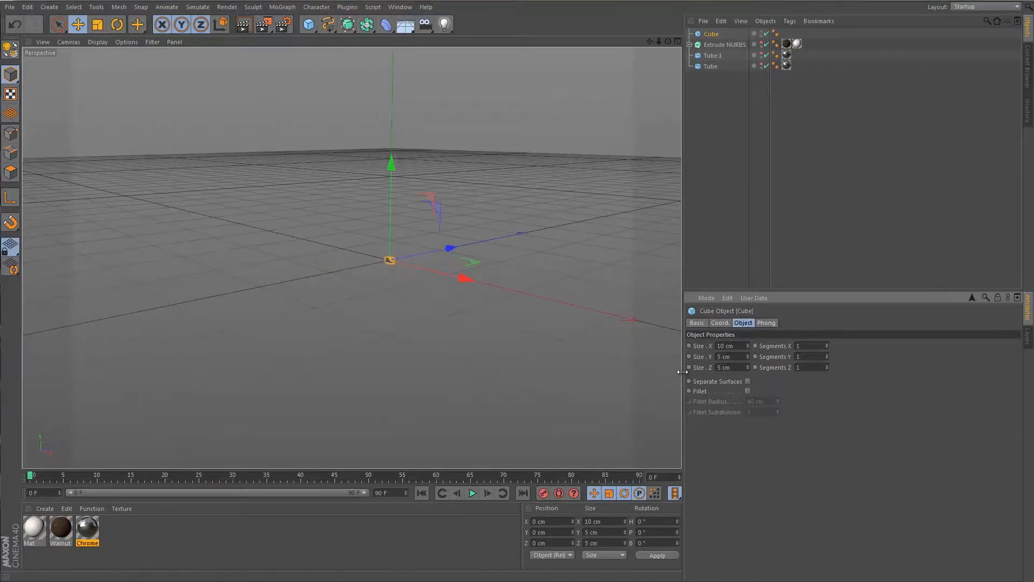
- Reshape the cube into a flat block by stretching Z to about 13 cm and reducing Y to about 3 cm
click(415, 306)
mouse_move(350, 257)
alt+mouse_down()
mouse_move(459, 269)
mouse_move(354, 259)
alt+mouse_up()
alt+right_drag(379, 247, 733, 294)
alt+right_drag(484, 259, 439, 264)
mouse_move(439, 264)
alt+mouse_down()
mouse_move(371, 263)
mouse_move(389, 270)
mouse_move(379, 305)
mouse_move(404, 300)
mouse_move(390, 298)
mouse_move(431, 269)
alt+mouse_up()
click(435, 268)
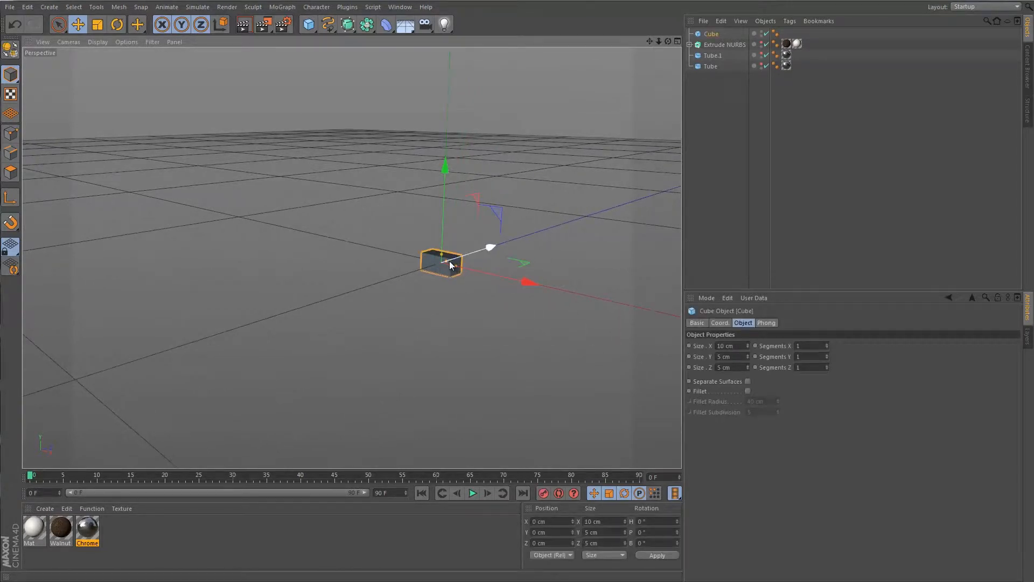
drag(448, 260, 455, 259)
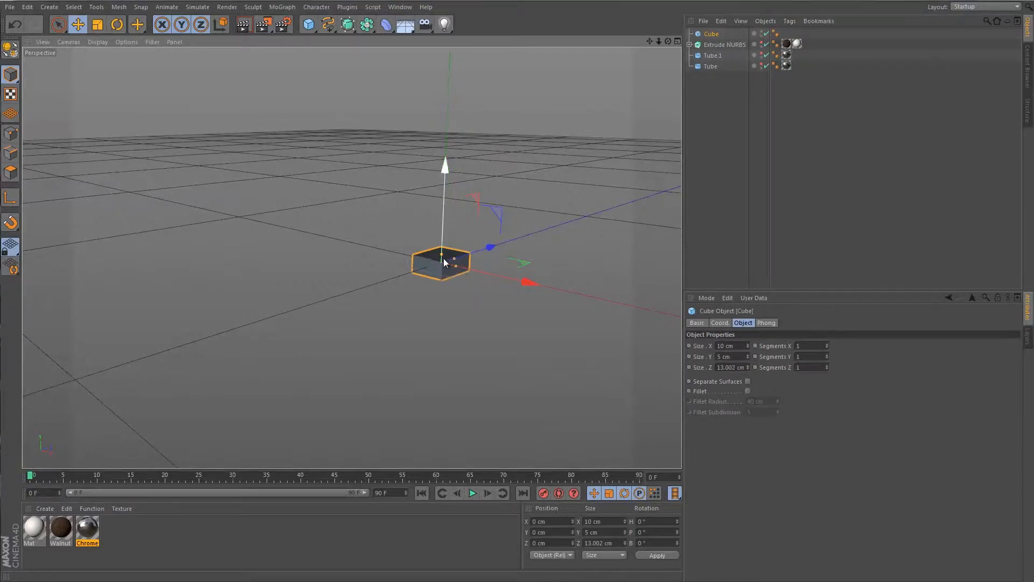
drag(441, 258, 441, 261)
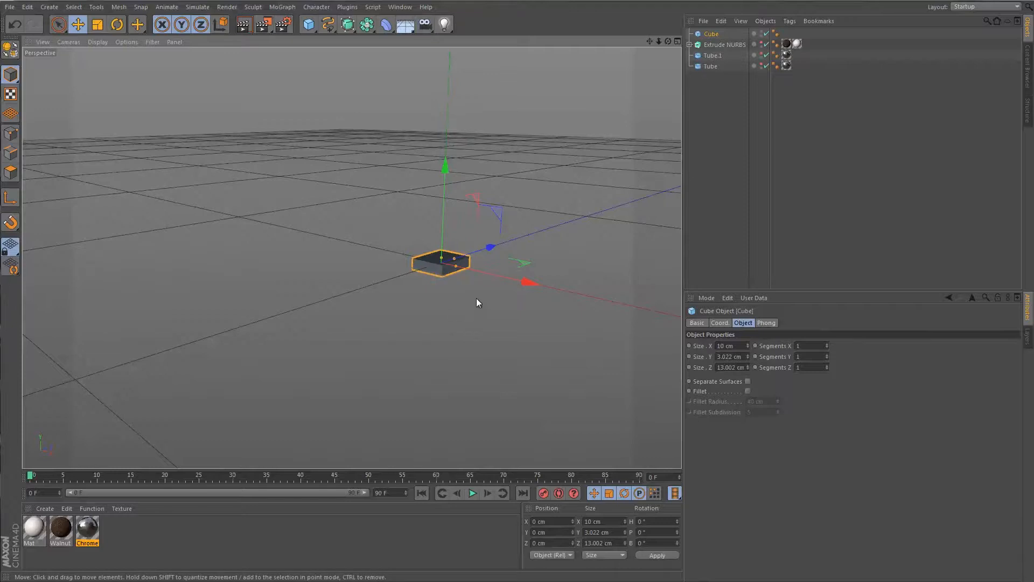
alt+drag(486, 270, 483, 285)
click(502, 370)
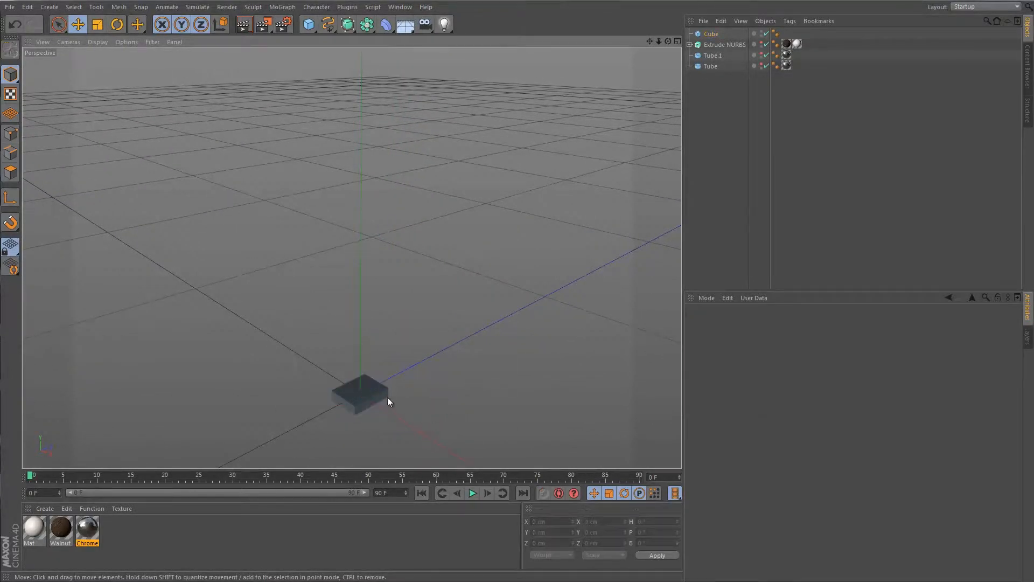
click(374, 392)
click(484, 381)
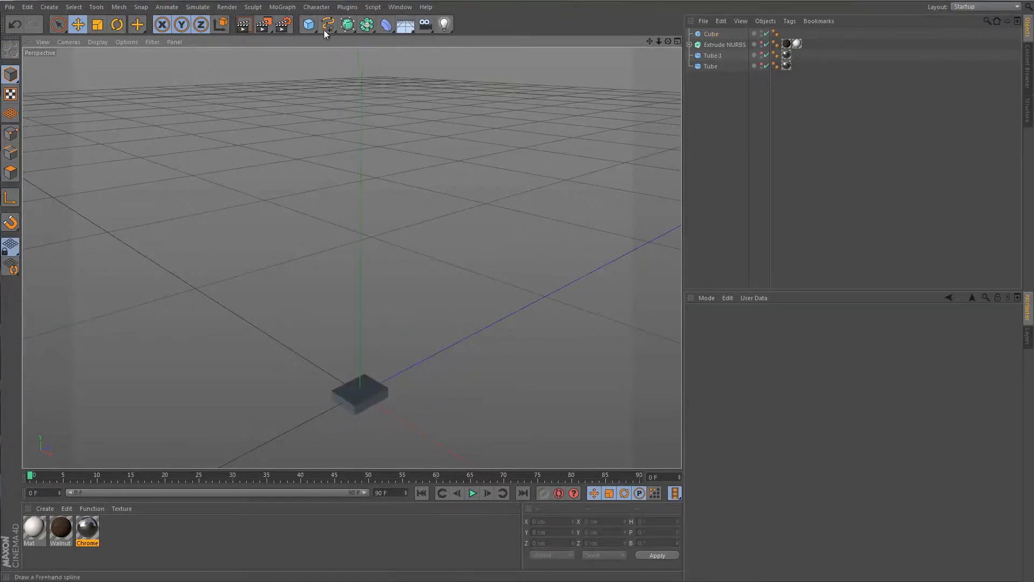
- Add a cylinder oriented along +Z with a 1 cm radius, running as a thin rod through the block
drag(312, 27, 510, 44)
click(760, 388)
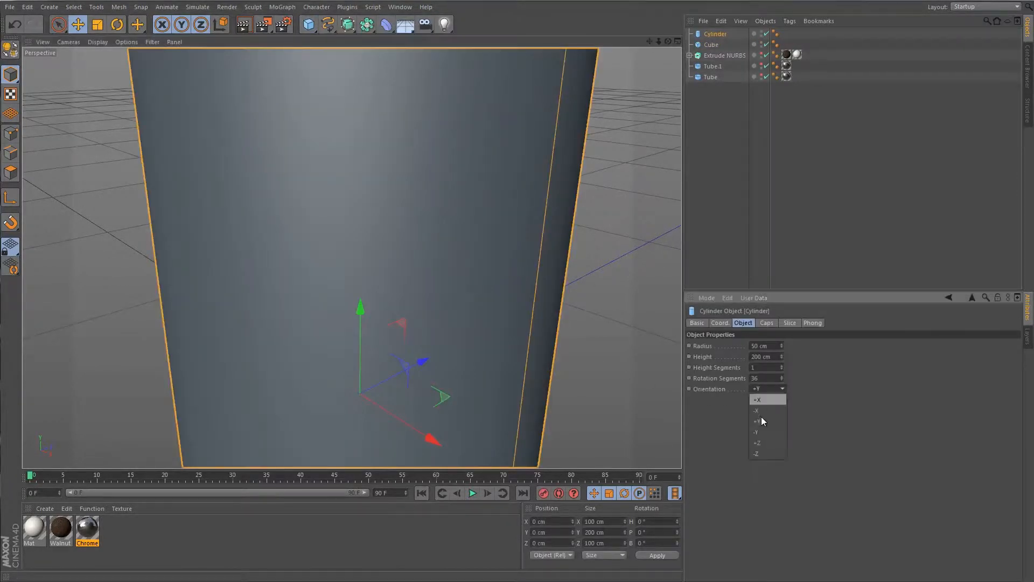
click(759, 443)
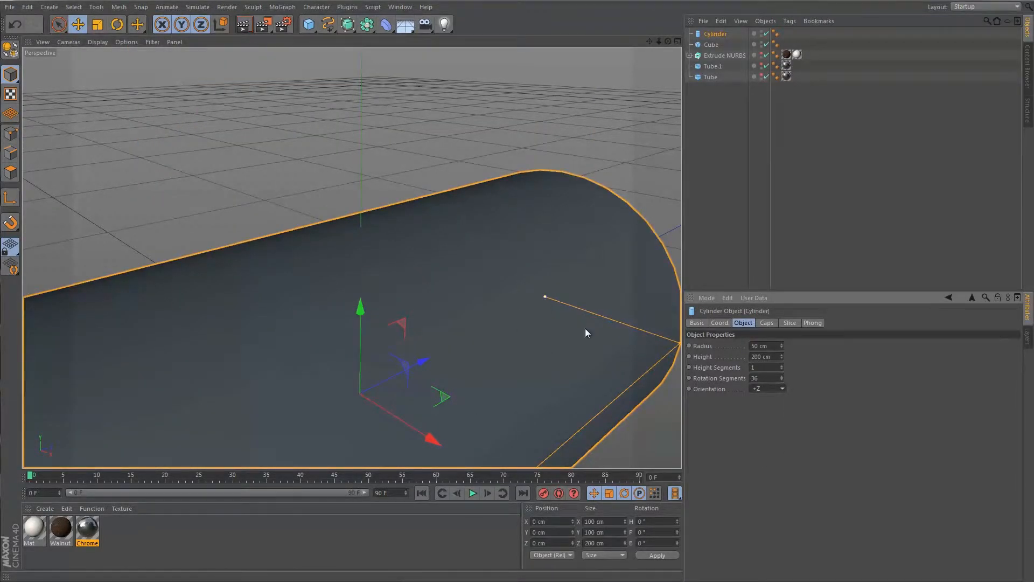
drag(678, 344, 540, 319)
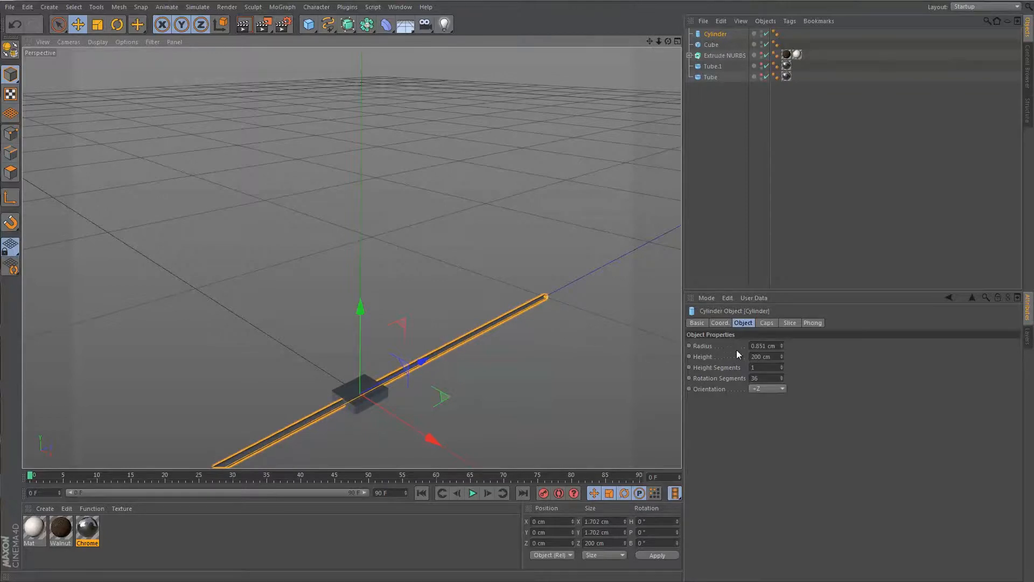
click(755, 345)
text(1)
key(Return)
click(542, 398)
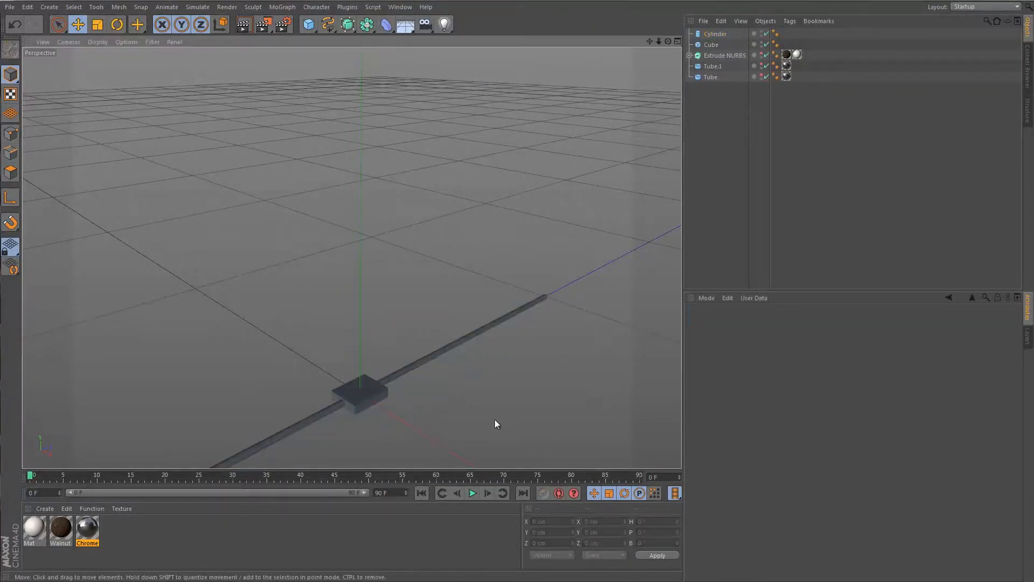
- Move the block along Z to about -99.8 cm, onto the near end of the rod
click(320, 418)
scroll(428, 408, down, 2)
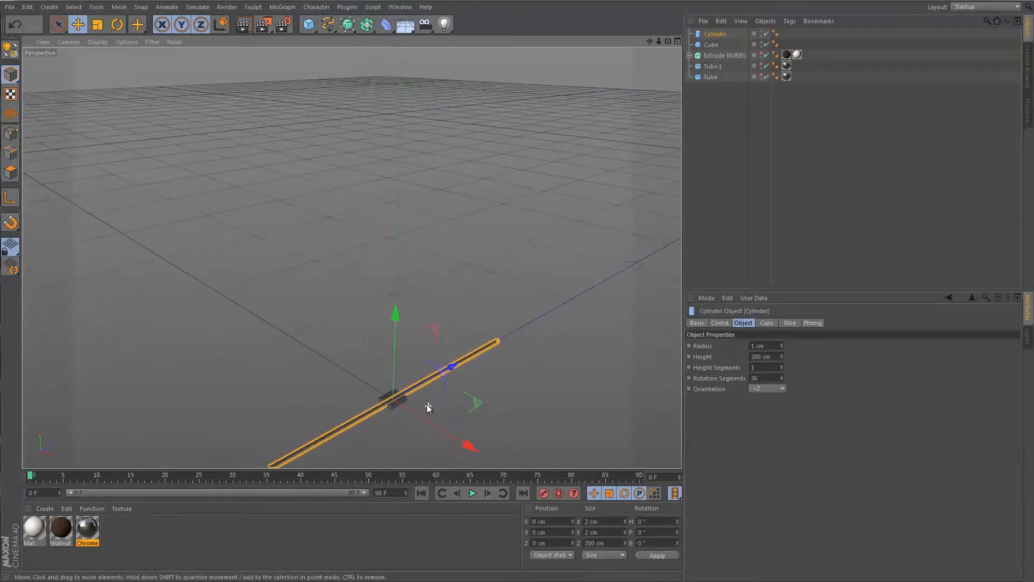
alt+drag(391, 442, 402, 359)
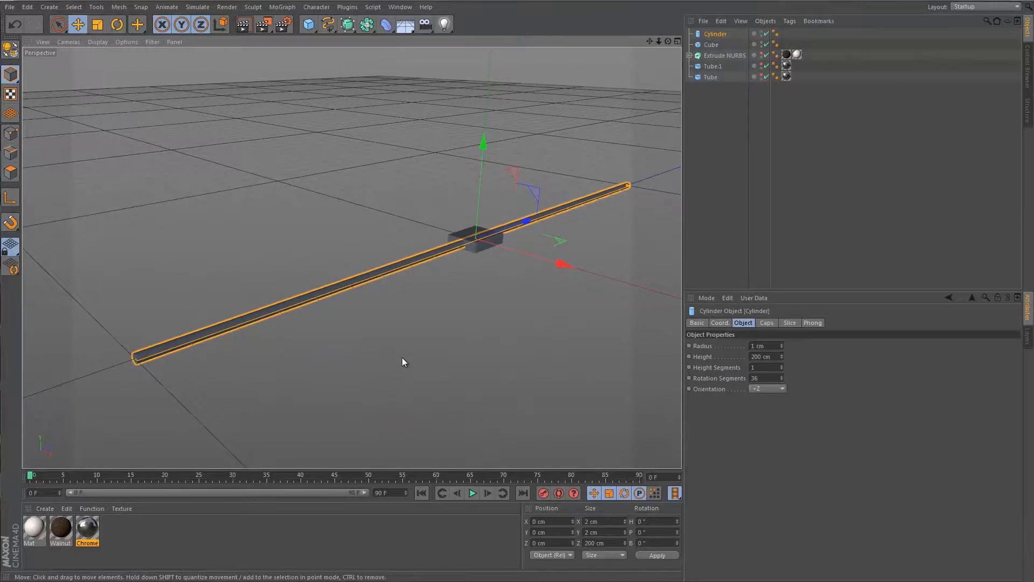
click(478, 249)
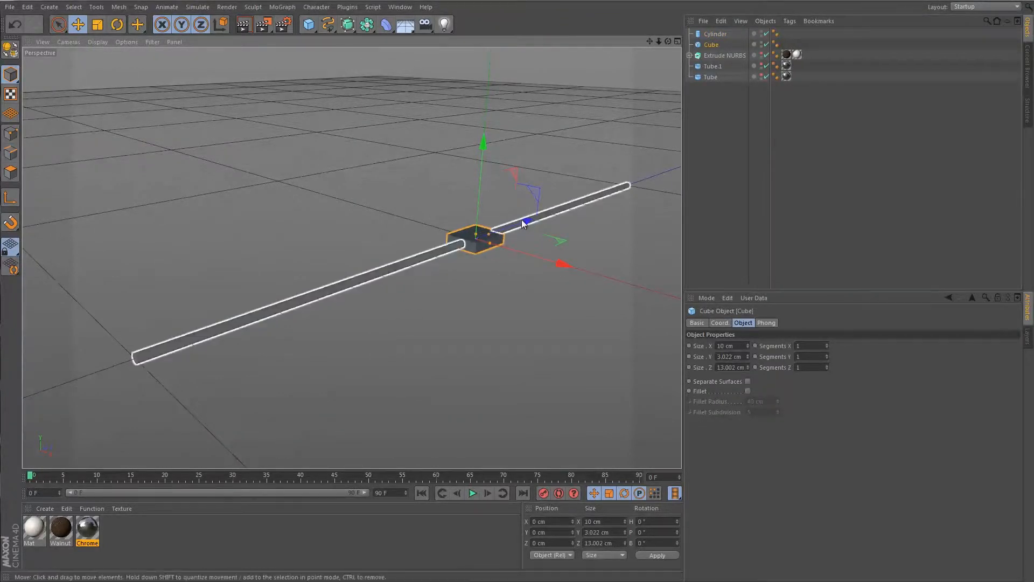
drag(525, 222, 225, 358)
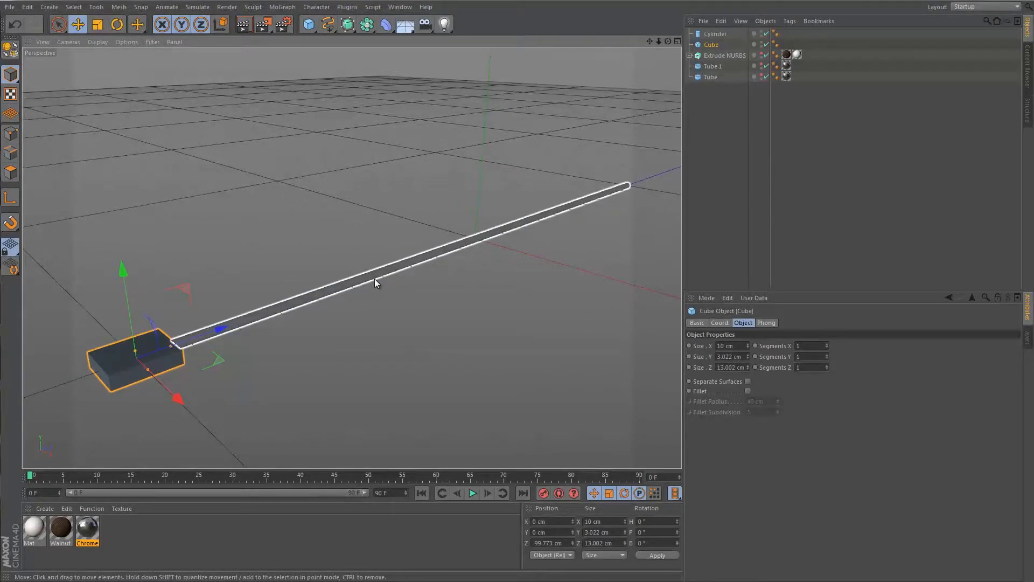
- Set the rod cylinder's height to 320 cm
click(374, 283)
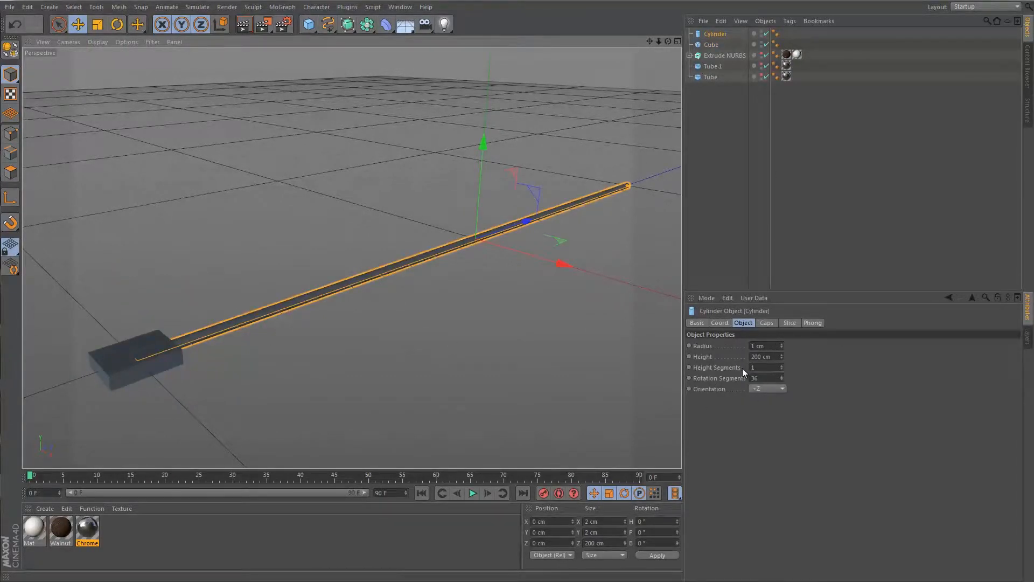
drag(778, 357, 719, 359)
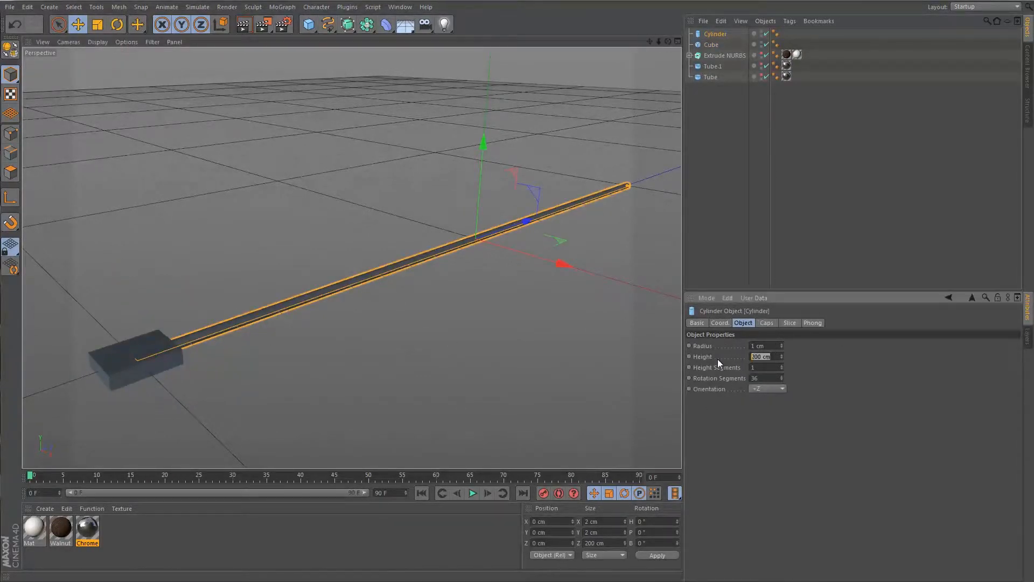
text(320)
key(Return)
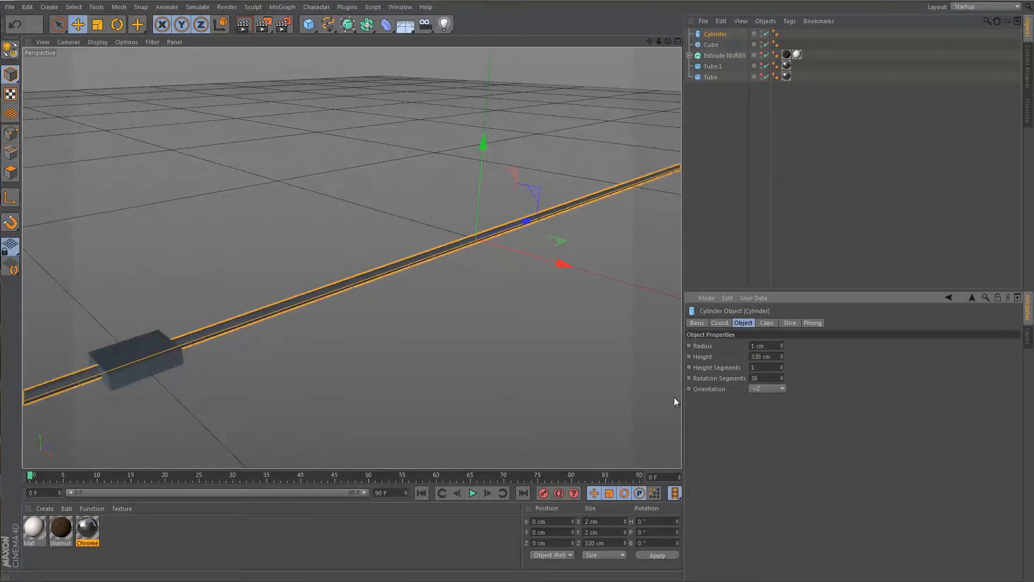
- Move the block along Z to about -153.5 cm so it sits on the end of the lengthened rod
scroll(428, 368, down, 5)
scroll(429, 367, up, 1)
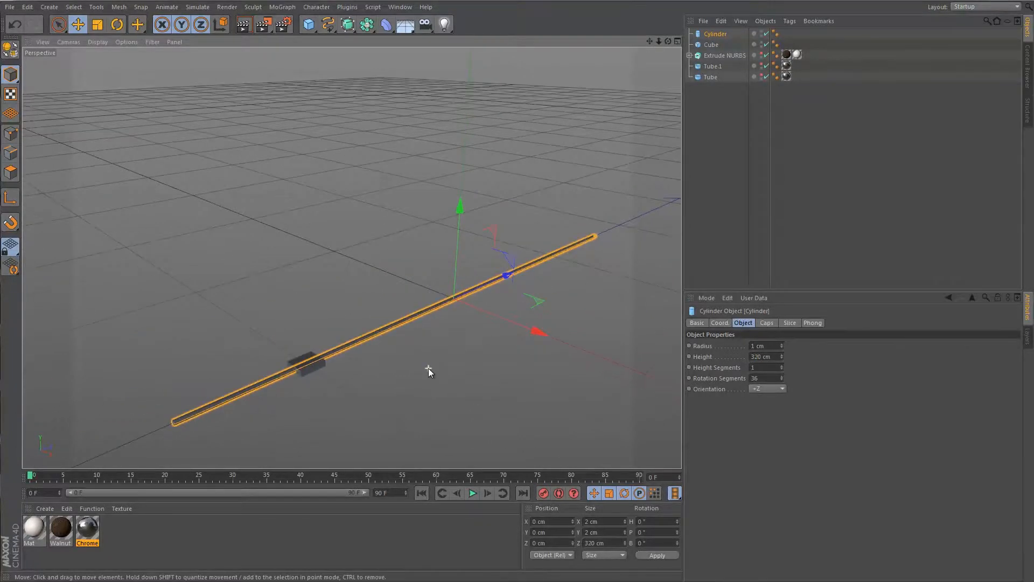
click(302, 369)
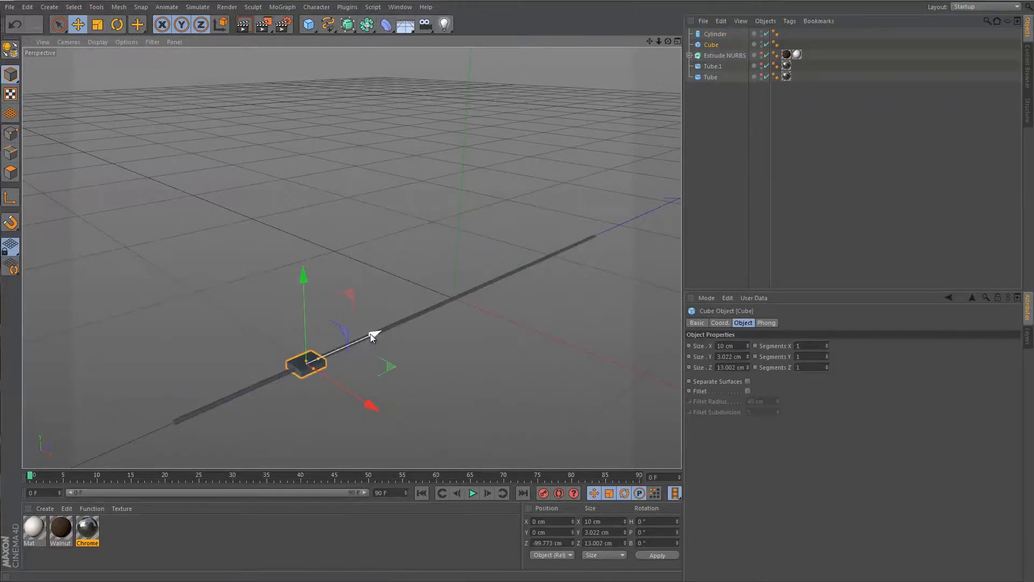
drag(373, 331, 270, 379)
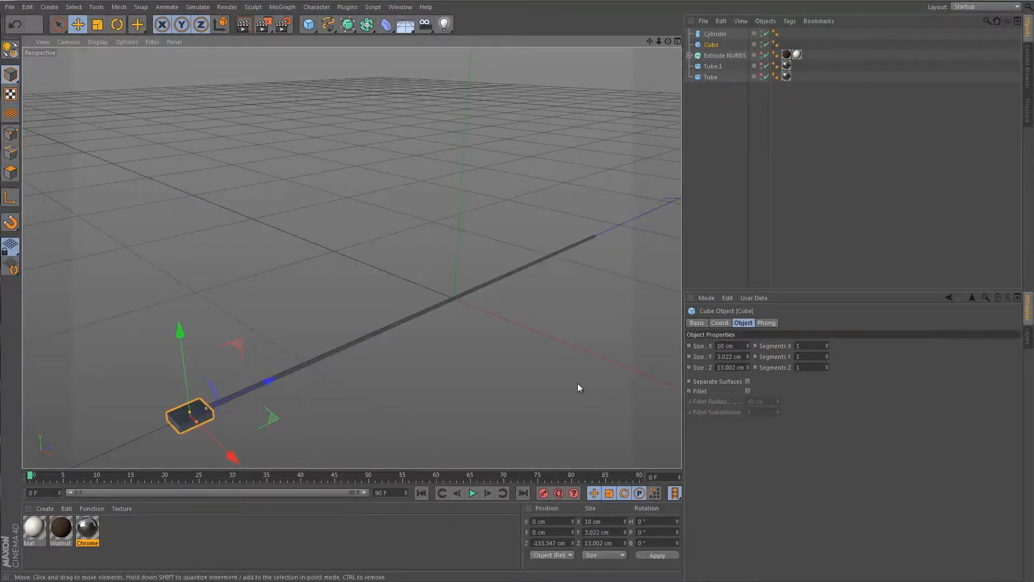
- Duplicate the block and move the copy along Z to about 152.7 cm, at the rod's opposite end
key(ctrl+c)
key(ctrl+v)
drag(266, 383, 527, 310)
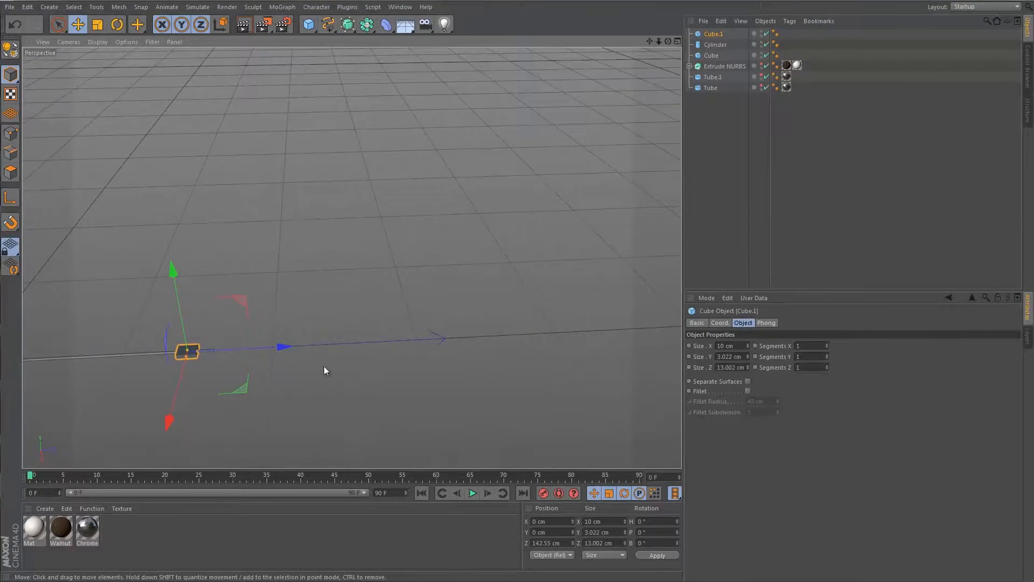
drag(290, 348, 300, 345)
alt+drag(228, 378, 510, 268)
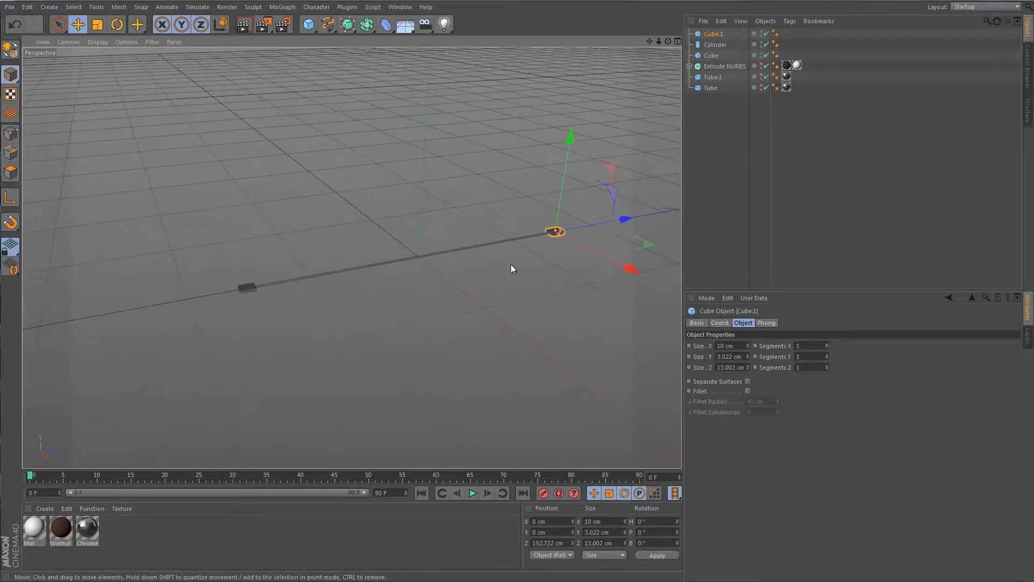
click(515, 265)
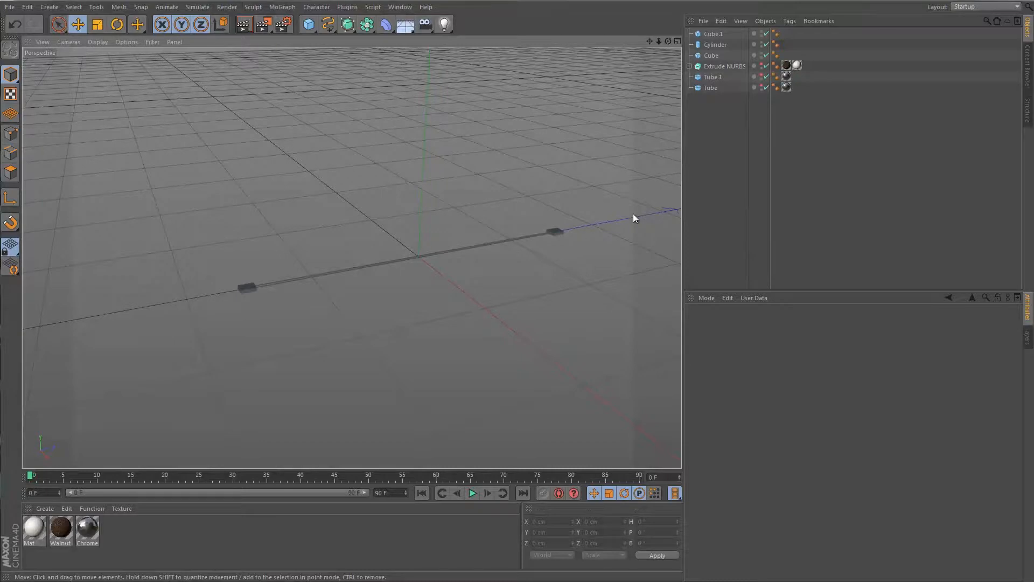
- Group the rod cylinder and its two end blocks into a null and rename it ConnectorBar
click(723, 34)
shift+click(717, 55)
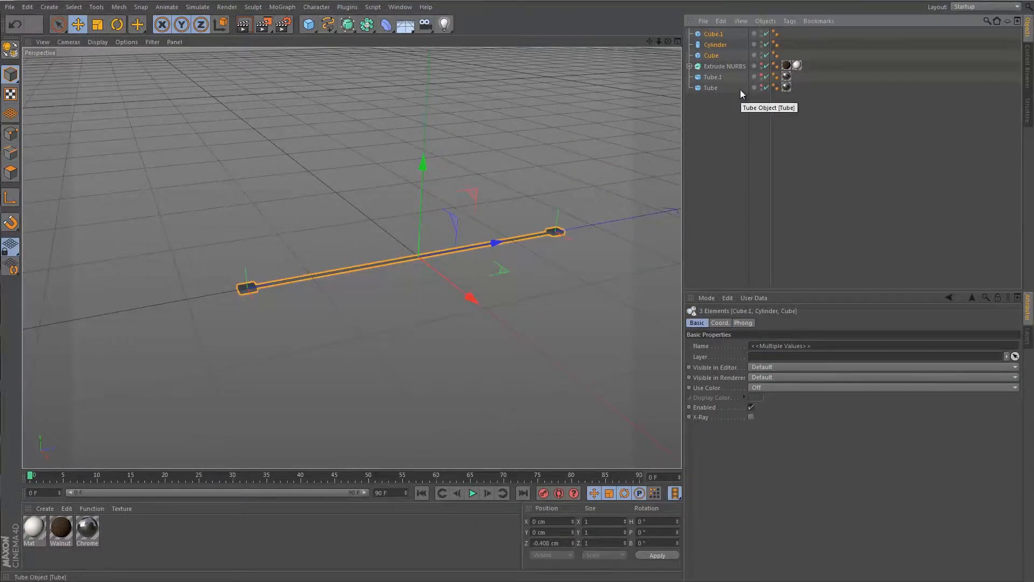
key(alt+g)
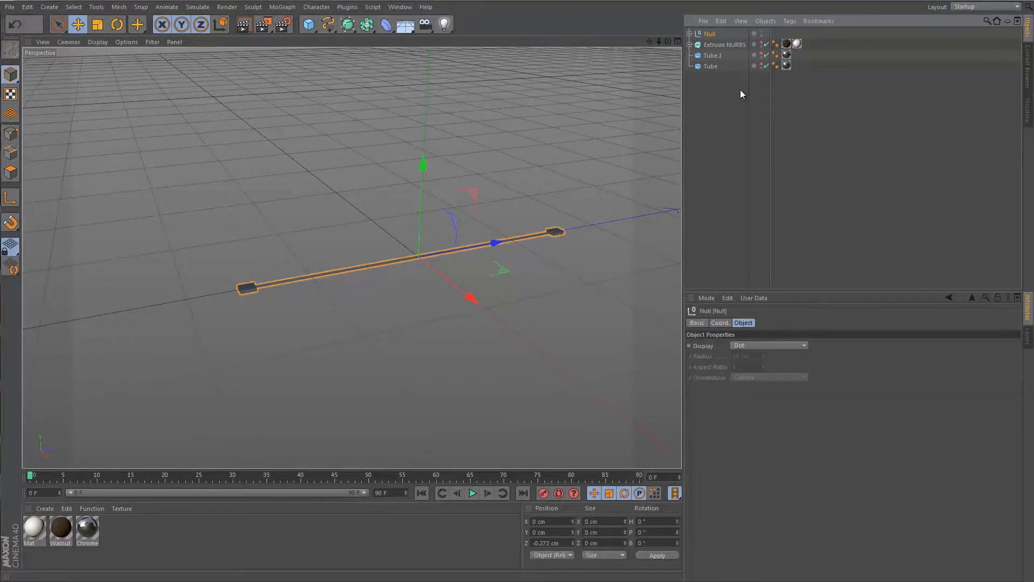
double_click(710, 34)
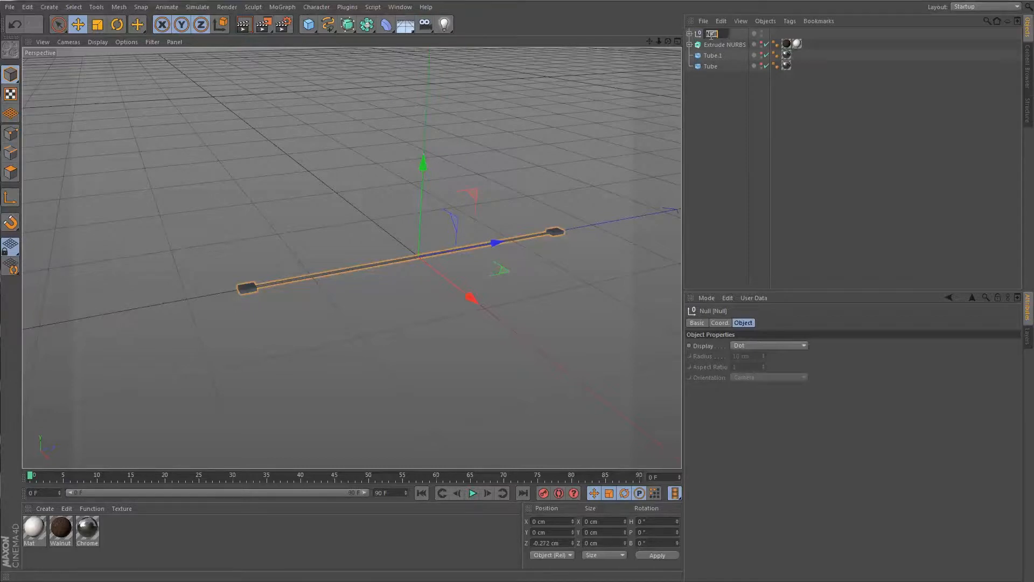
text(c)
text(onnecto)
text(rBar)
key(Return)
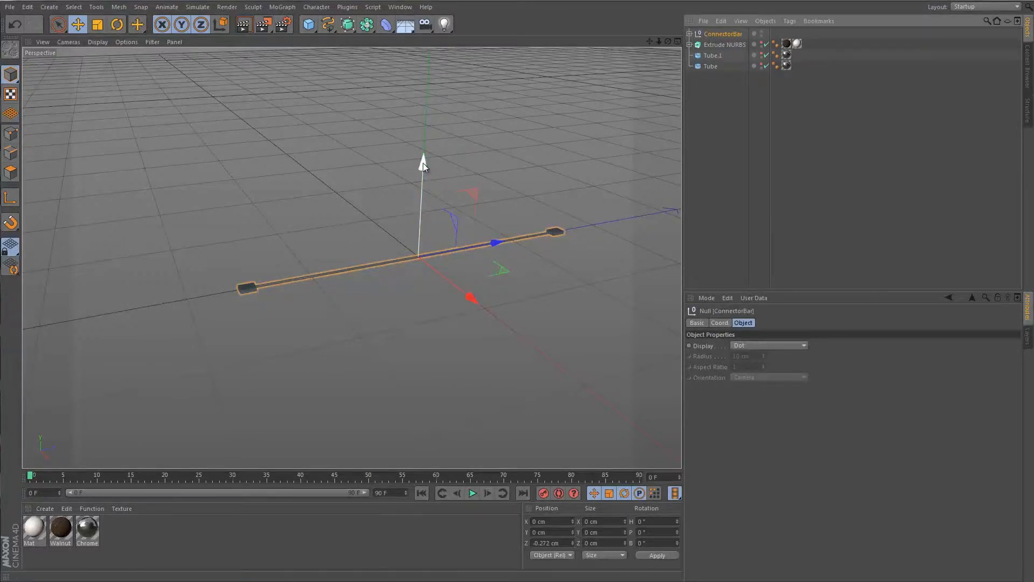
- Raise the ConnectorBar group along Y to about 132 cm and turn the Extrude NURBS drum body back on
drag(422, 163, 676, 362)
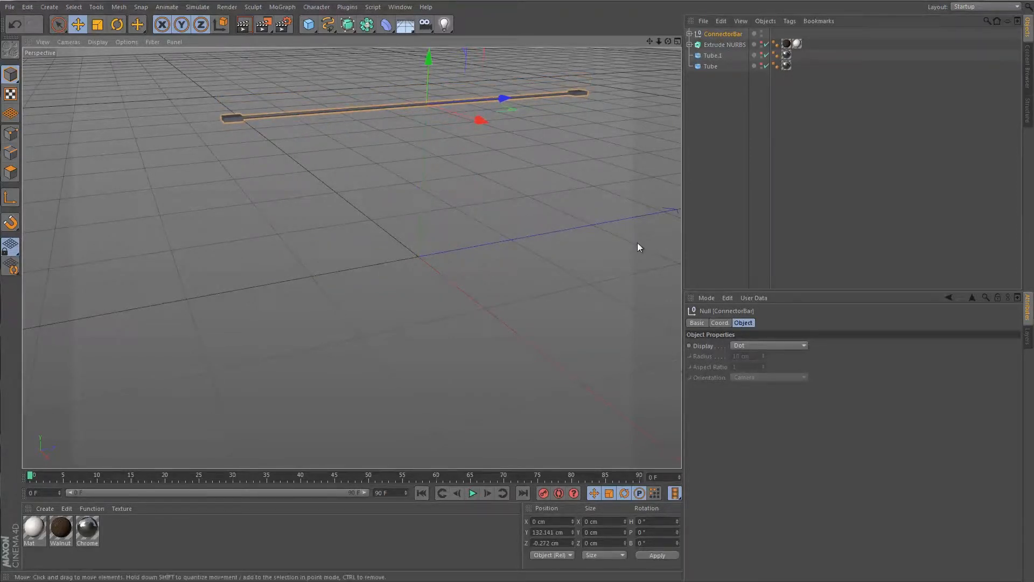
click(762, 43)
click(765, 44)
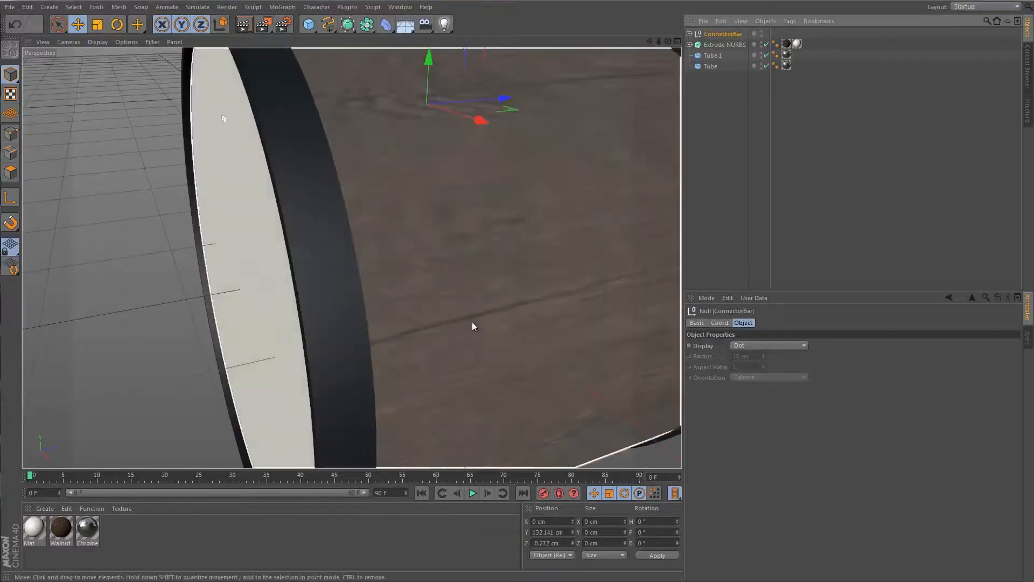
scroll(445, 149, down, 1)
scroll(445, 148, down, 5)
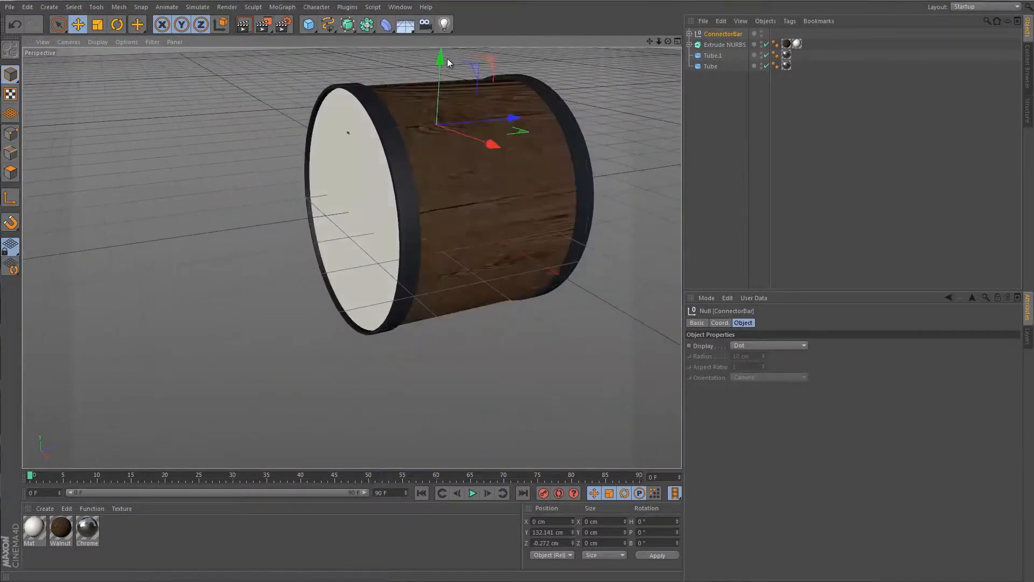
- Raise the ConnectorBar group along Y to about 205.6 cm so it rests on top of the drum shell
drag(443, 59, 676, 361)
alt+drag(399, 109, 322, 107)
alt+right_drag(322, 108, 548, 135)
alt+drag(430, 195, 356, 145)
alt+right_drag(343, 137, 427, 144)
alt+drag(298, 161, 396, 214)
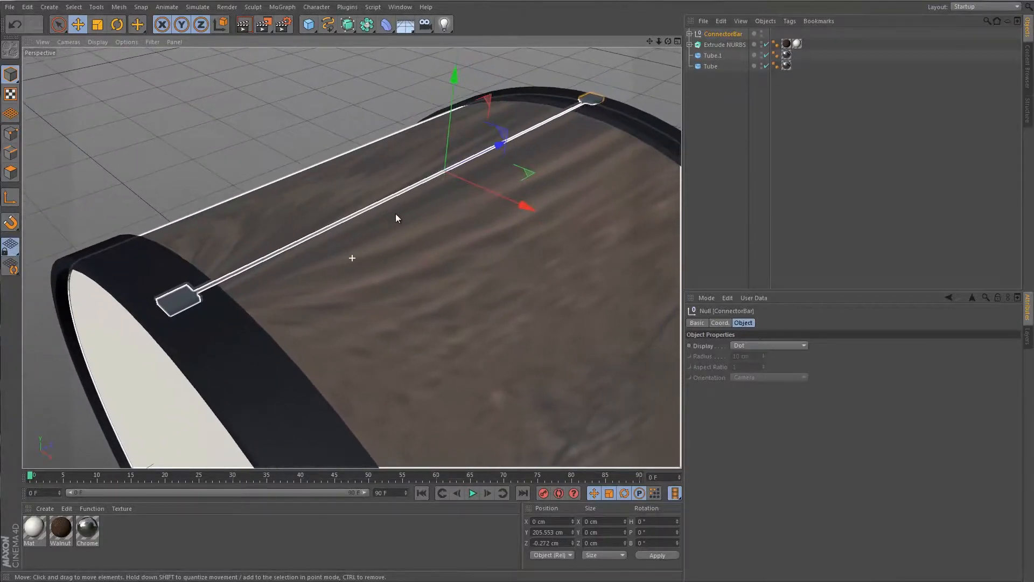
- Lengthen the block at the near end of the rod to a Z size of 35 cm
click(169, 297)
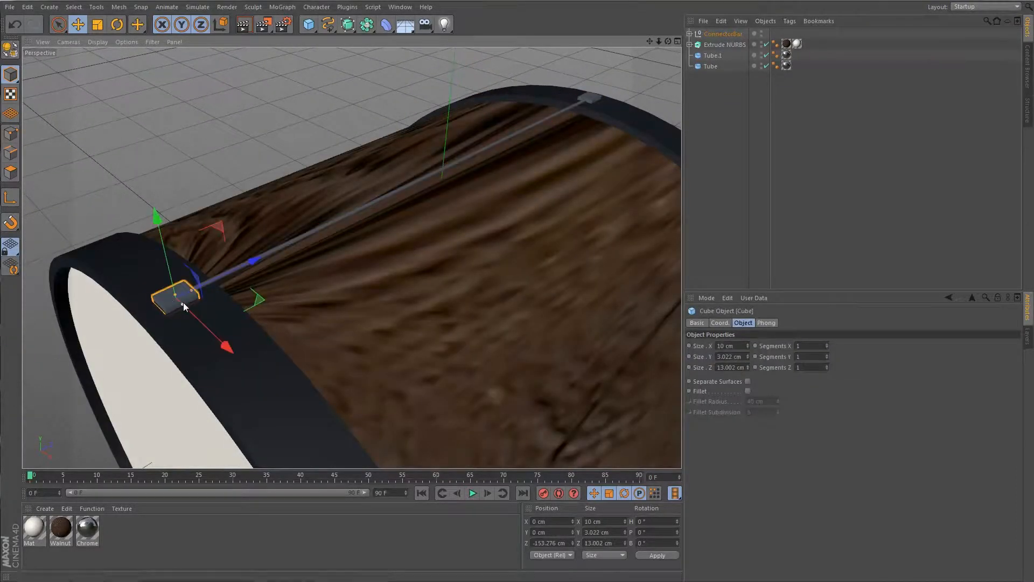
drag(193, 293, 218, 286)
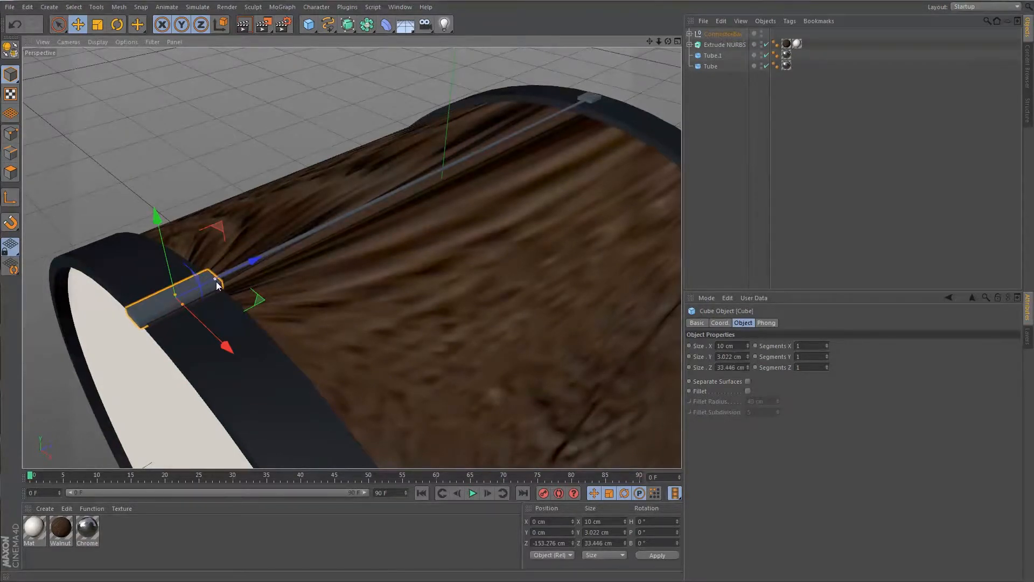
click(717, 368)
text(35)
key(Return)
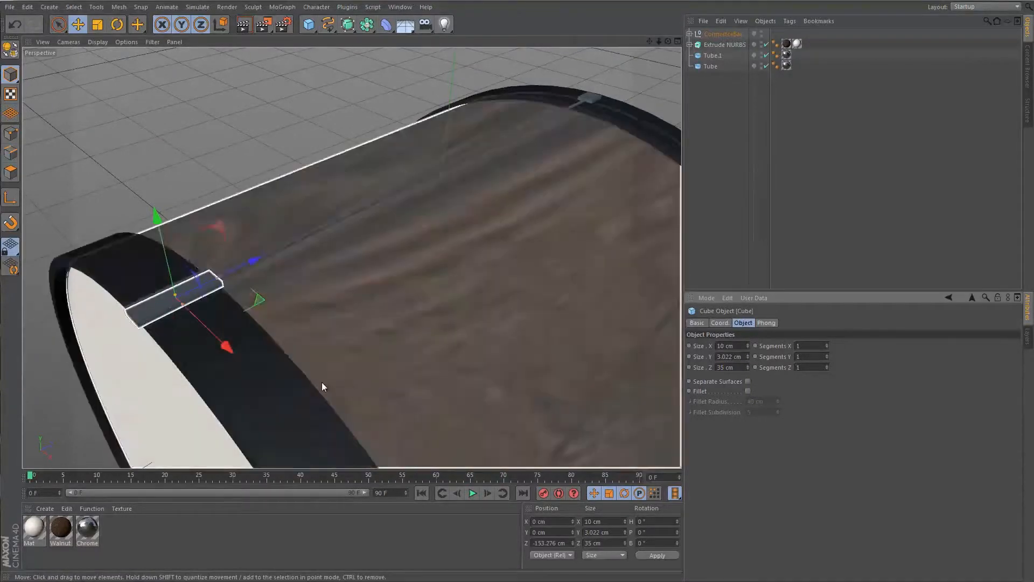
- Try X sizes of 10, 20 and 25 cm on the near end block
drag(183, 303, 183, 310)
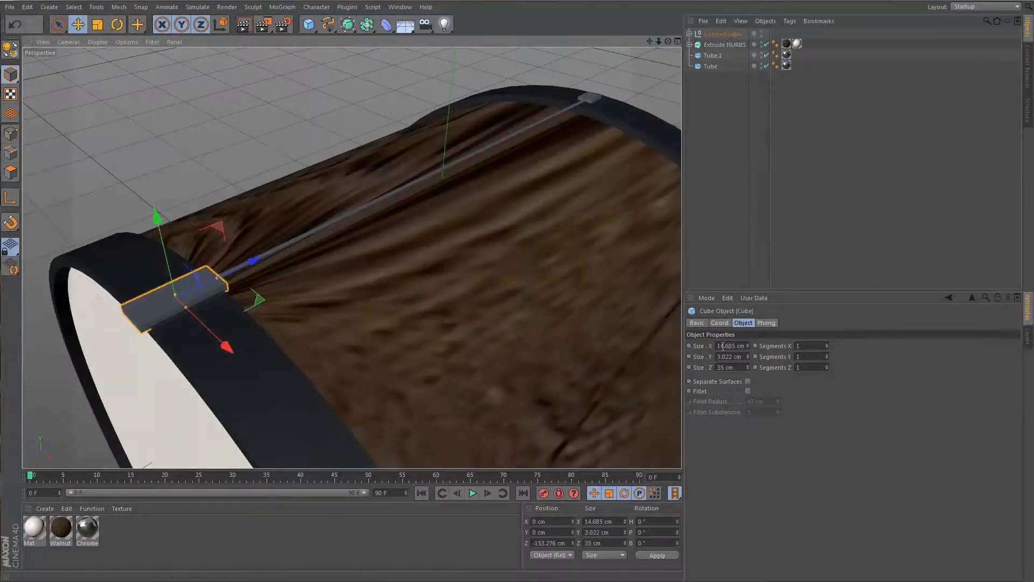
double_click(720, 346)
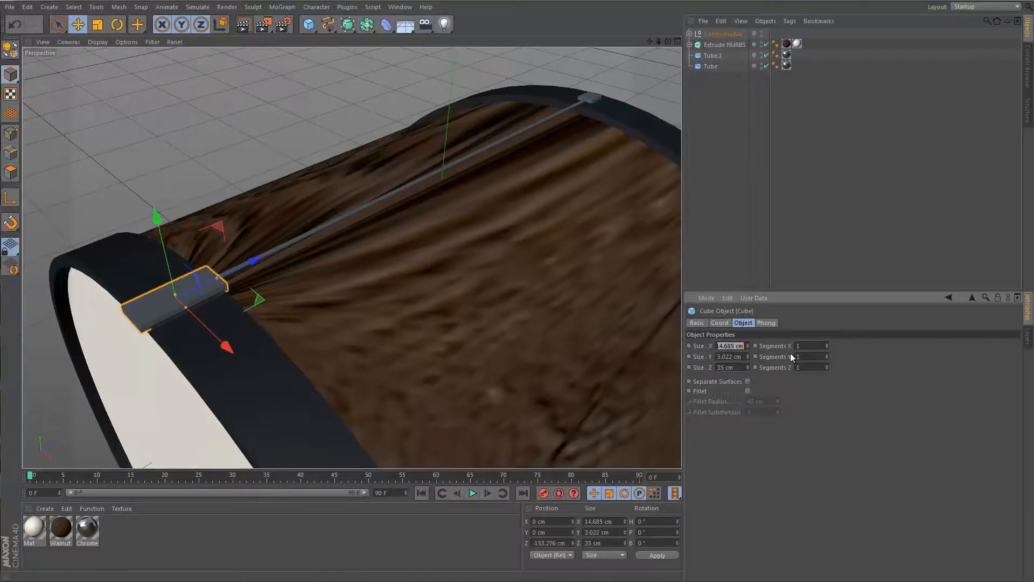
text(10)
key(Return)
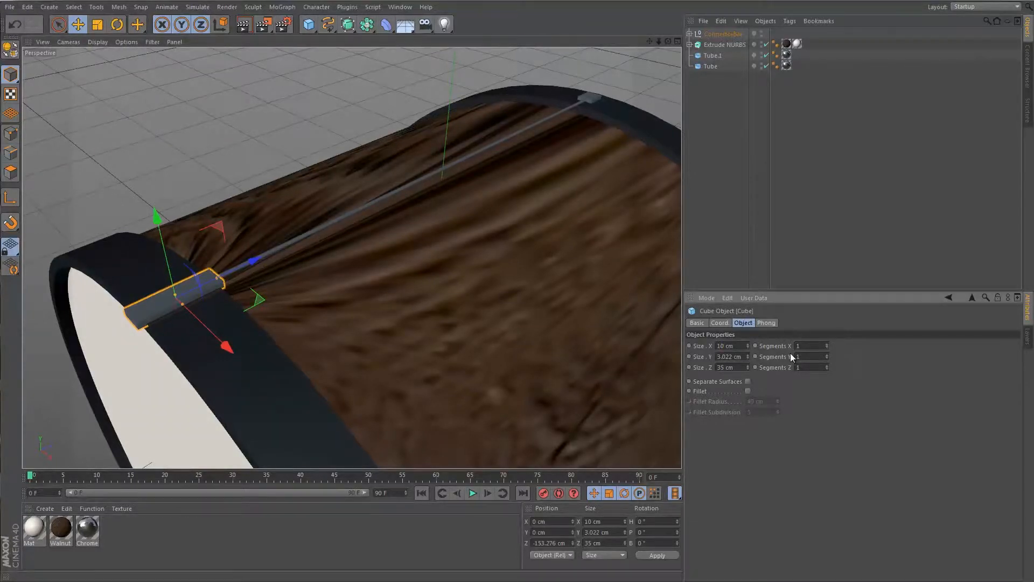
drag(735, 346, 651, 347)
text(20)
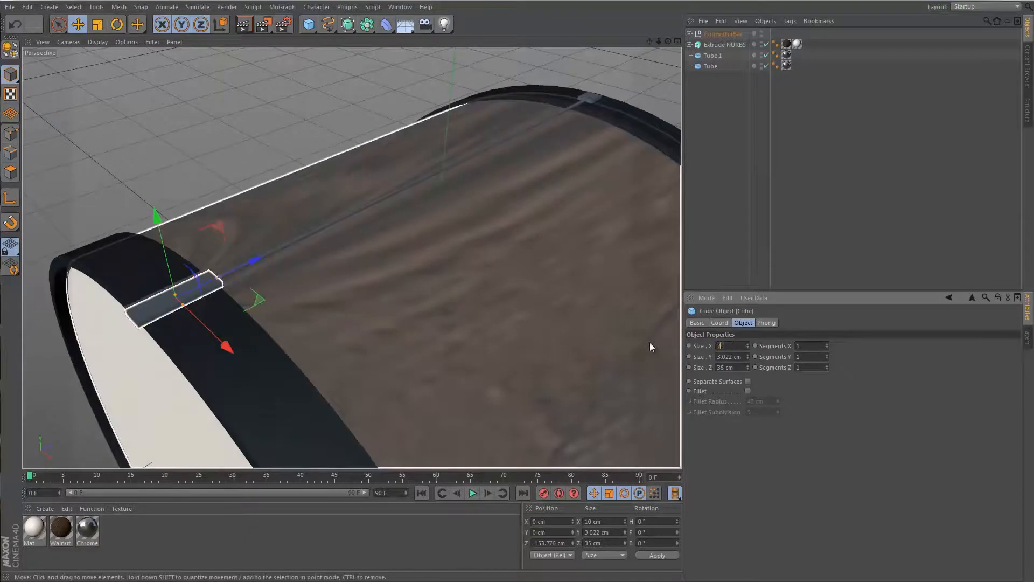
key(Return)
drag(735, 346, 709, 349)
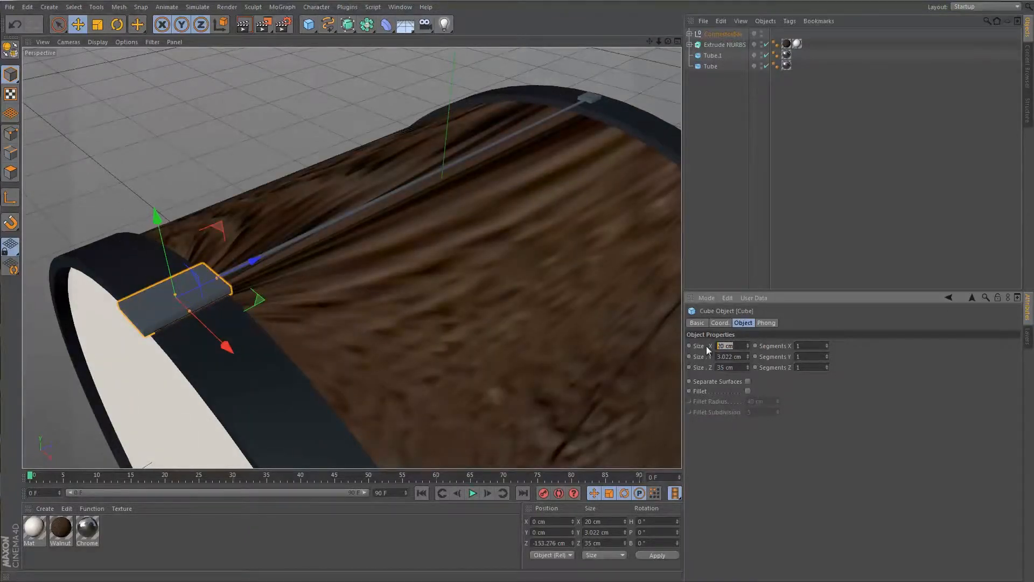
text(25)
key(Return)
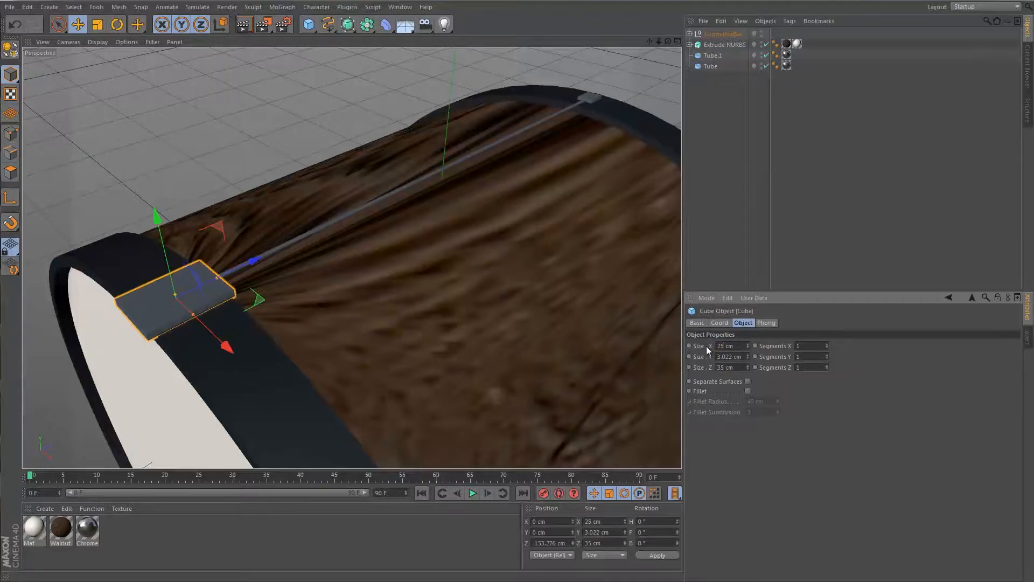
- Set the near end block's X size to 15 cm
drag(734, 345, 694, 352)
text(15)
key(Return)
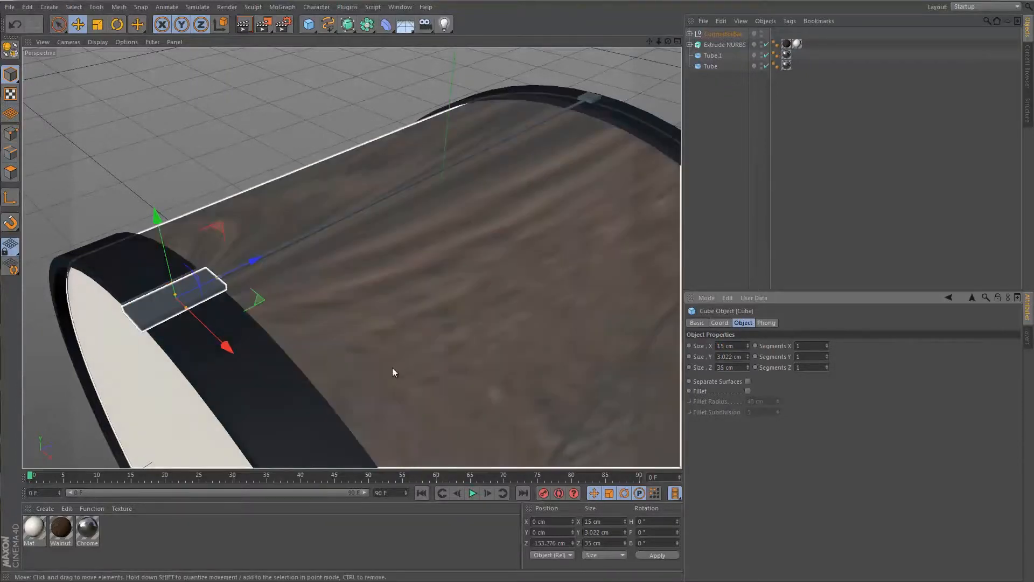
- Try a 3 cm radius on the rod cylinder and settle on 2 cm
click(276, 250)
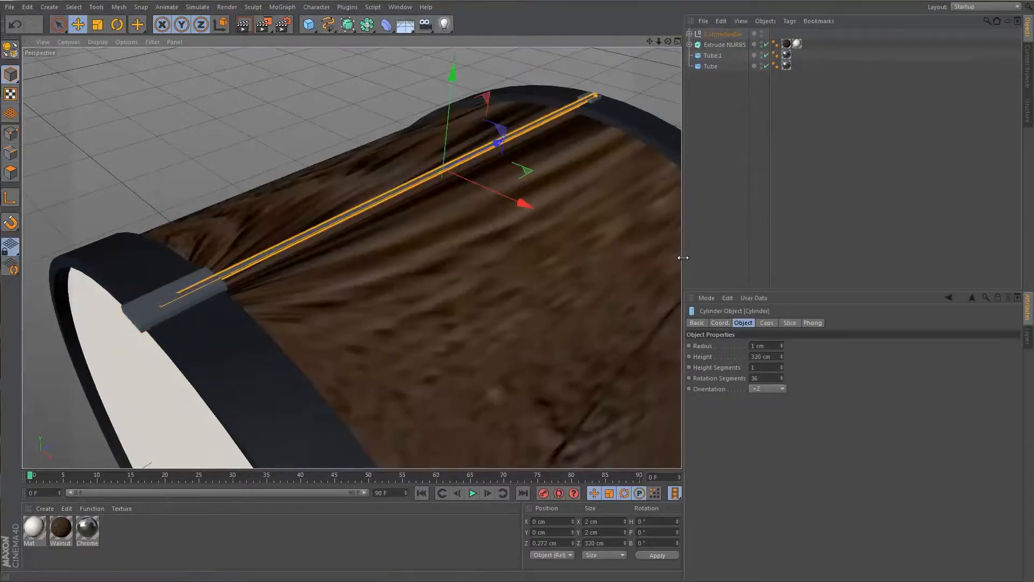
double_click(773, 345)
text(3)
key(Return)
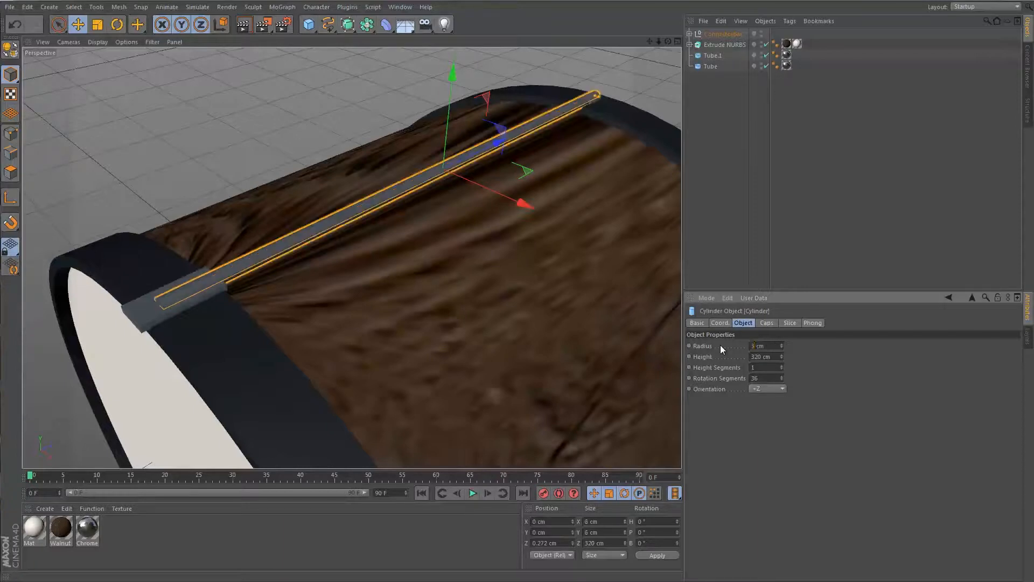
drag(766, 348, 699, 338)
text(2)
key(Return)
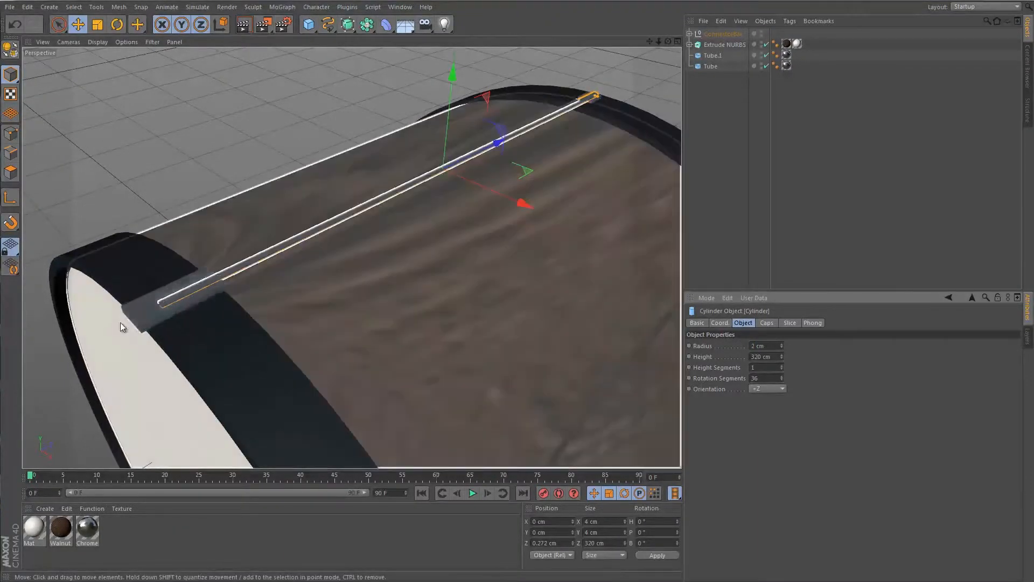
click(267, 120)
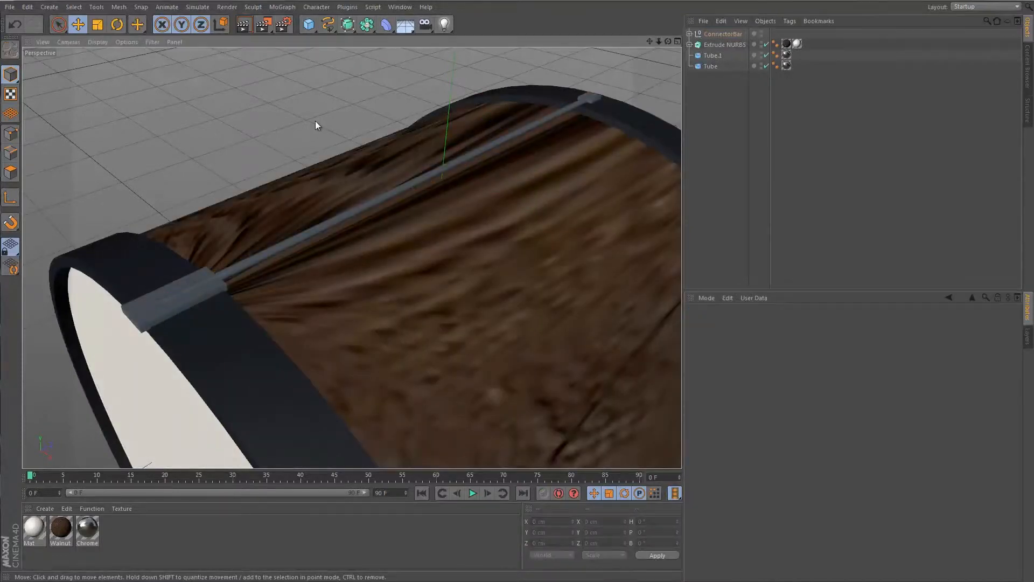
- Set the near end block's Y size to 4 cm
click(314, 236)
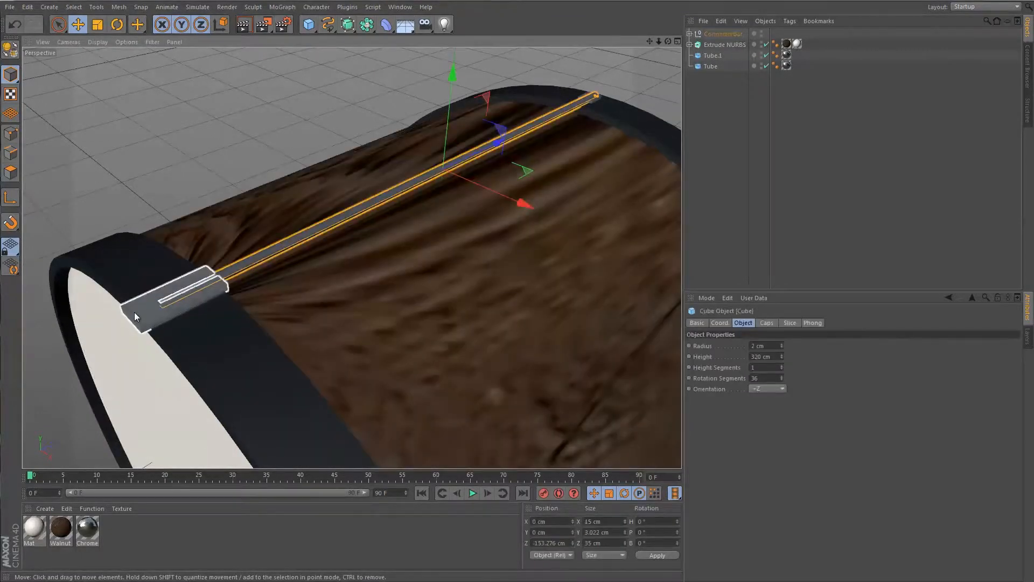
click(182, 306)
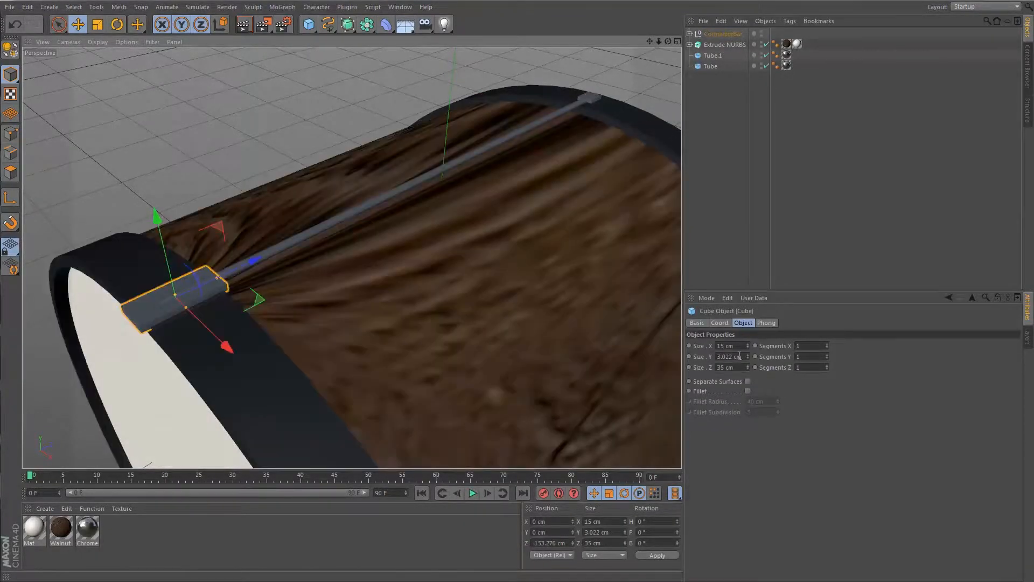
double_click(732, 357)
text(4)
key(Return)
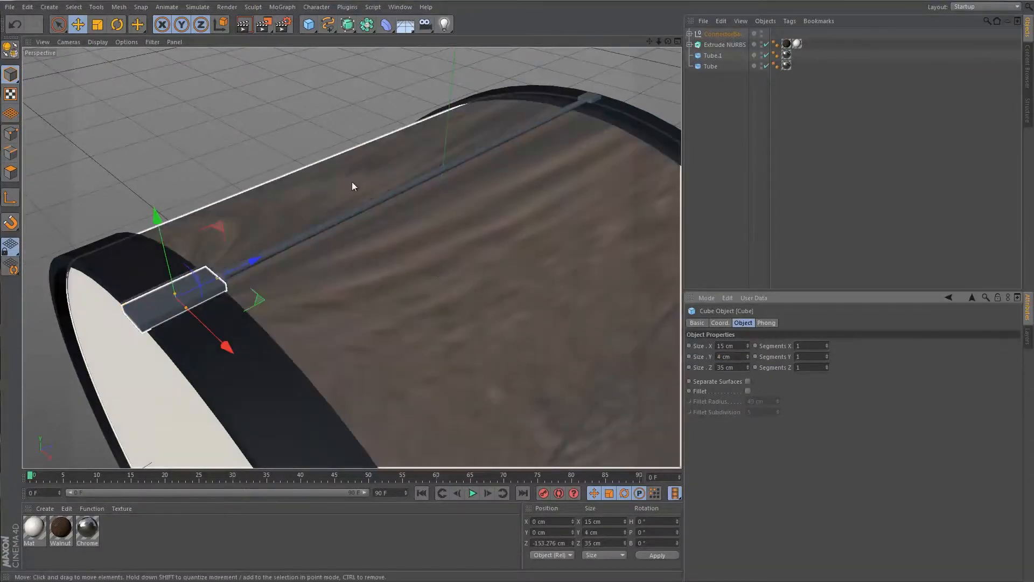
click(264, 147)
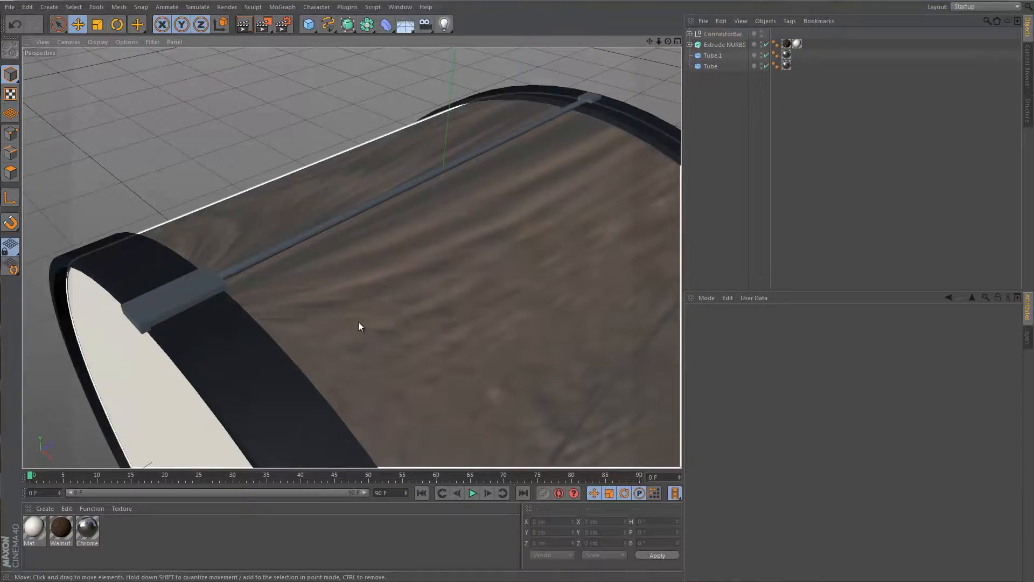
- Round the near end block's edges with a fillet of 1 cm radius and 3 subdivisions
alt+drag(320, 307, 226, 281)
click(195, 280)
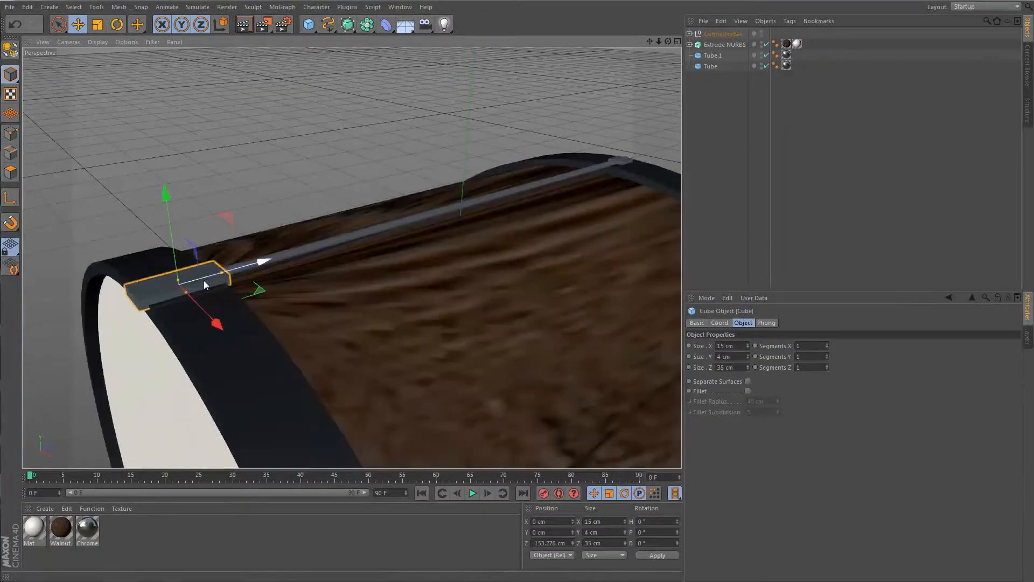
click(698, 323)
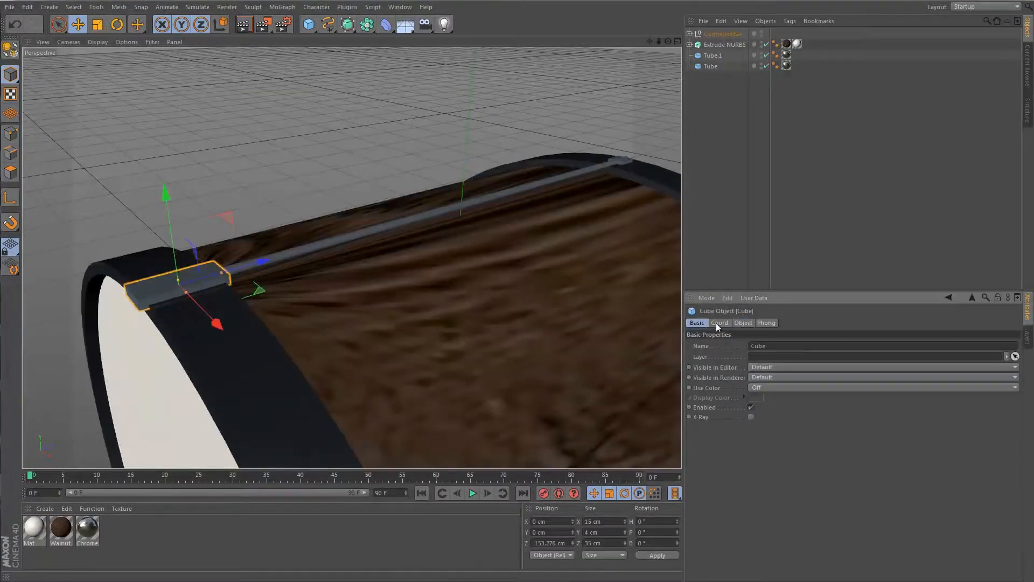
click(717, 323)
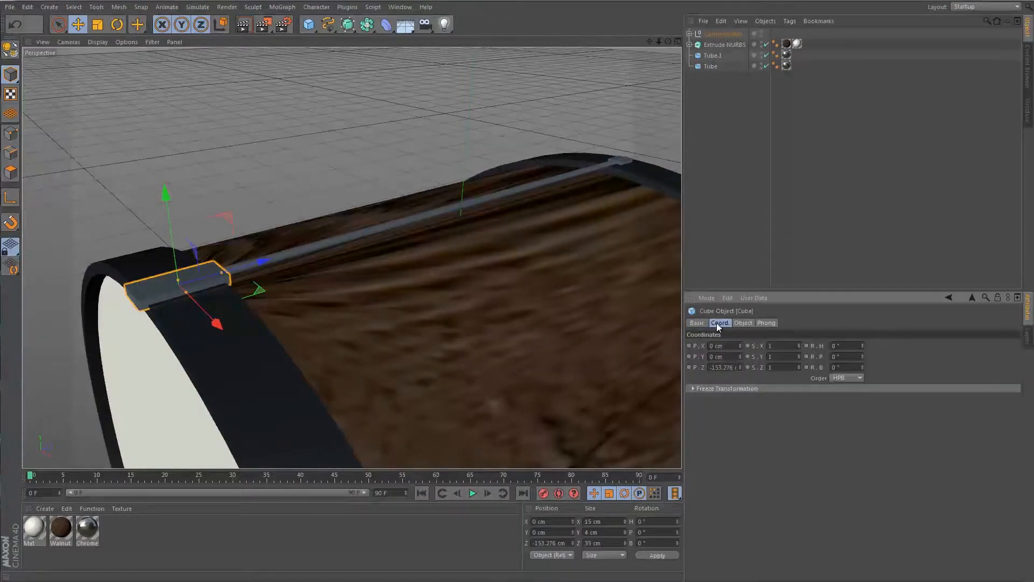
click(744, 323)
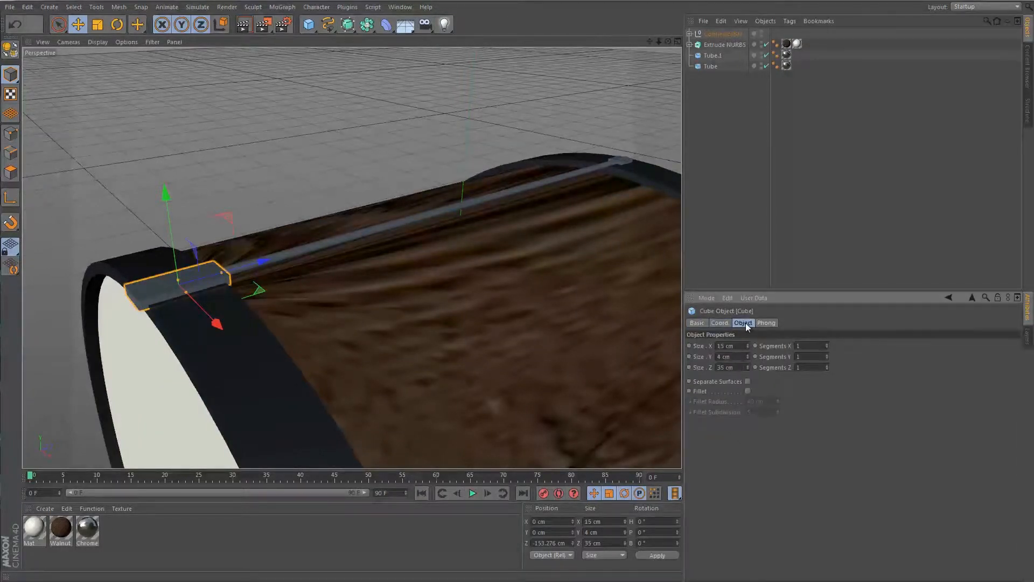
click(748, 390)
drag(769, 402, 740, 402)
text(1)
key(Tab)
text(3)
key(Return)
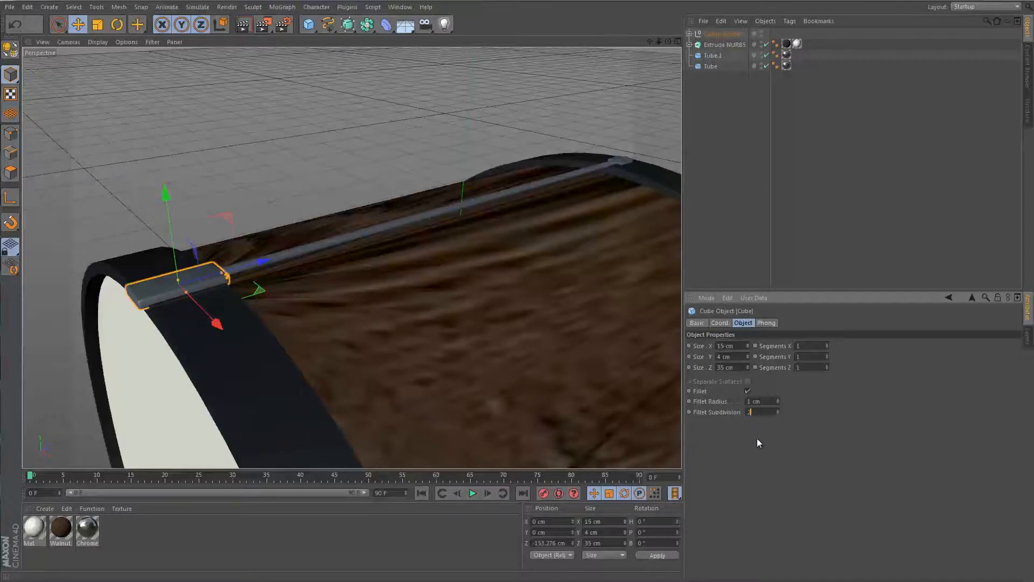
drag(760, 412, 732, 411)
key(Return)
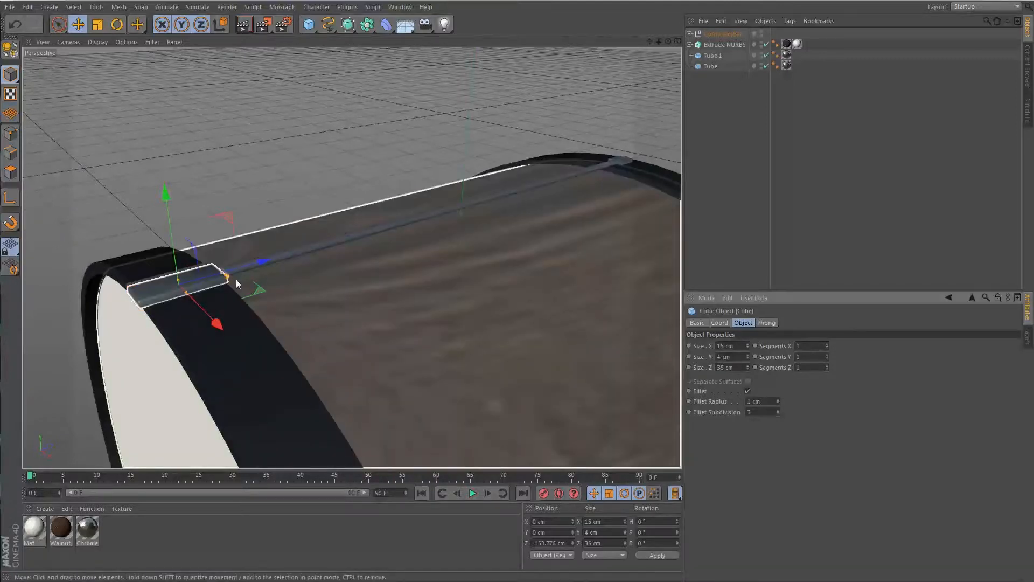
click(198, 148)
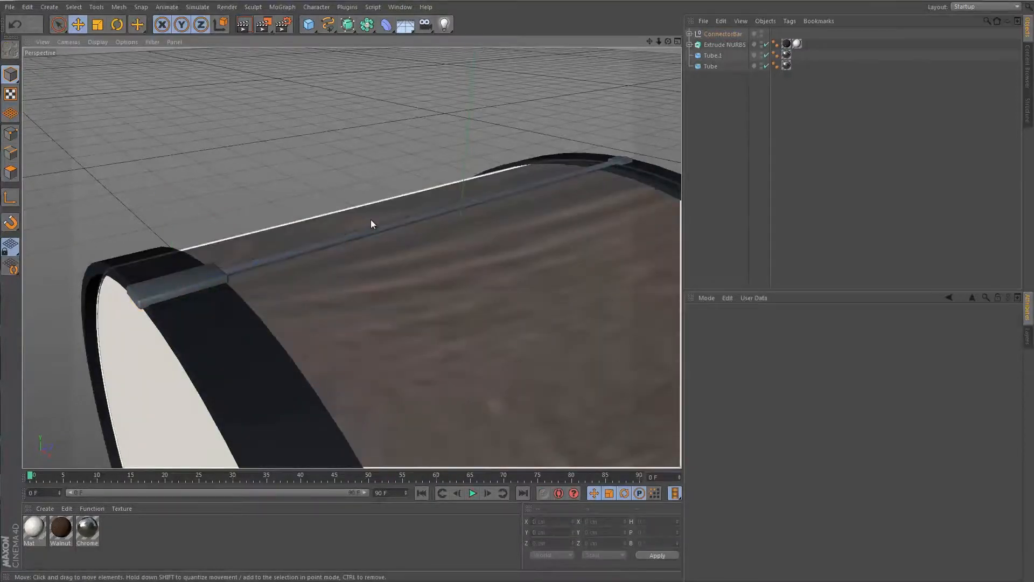
- Delete the plain, unrounded block at the far end of the connector bar
click(192, 283)
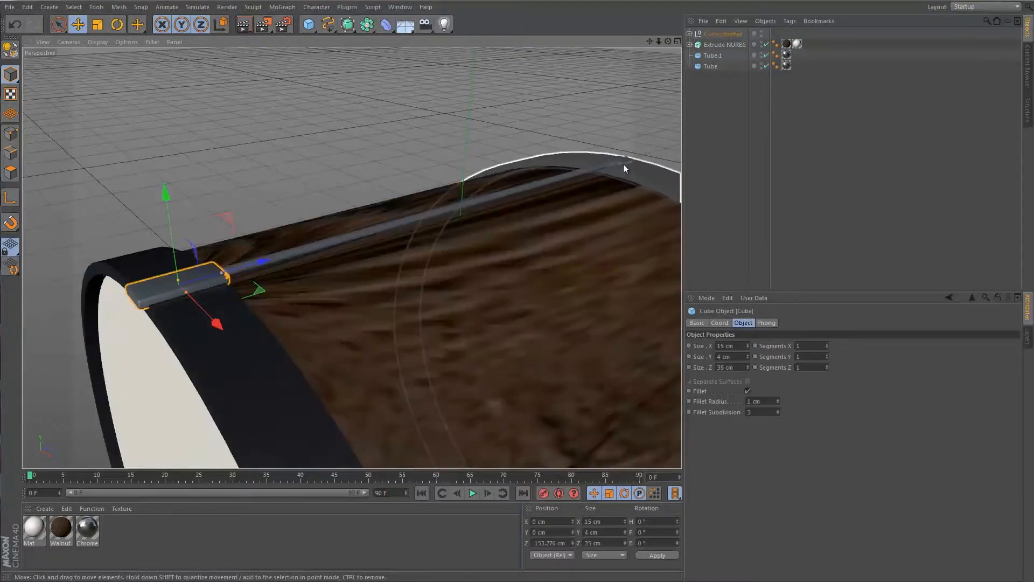
click(624, 164)
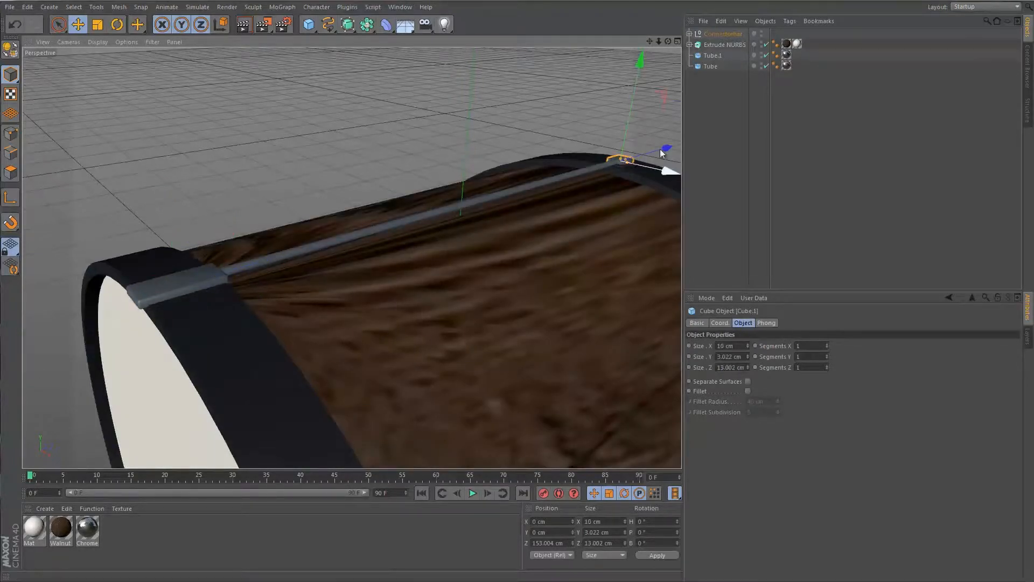
click(701, 110)
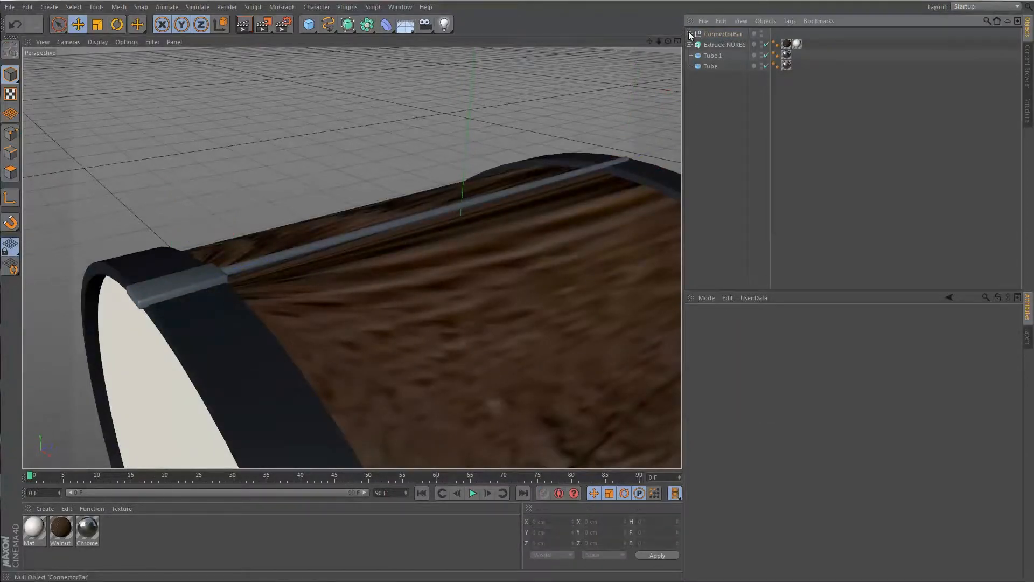
- Duplicate the rounded near end block outside the ConnectorBar group and move the copy along Z to about 151 cm, onto the far rim
click(689, 34)
click(712, 56)
ctrl+drag(713, 56, 701, 32)
drag(263, 260, 606, 187)
drag(645, 173, 584, 205)
mouse_move(521, 202)
alt+right_down()
mouse_move(542, 183)
mouse_move(613, 181)
alt+right_up()
drag(576, 161, 574, 159)
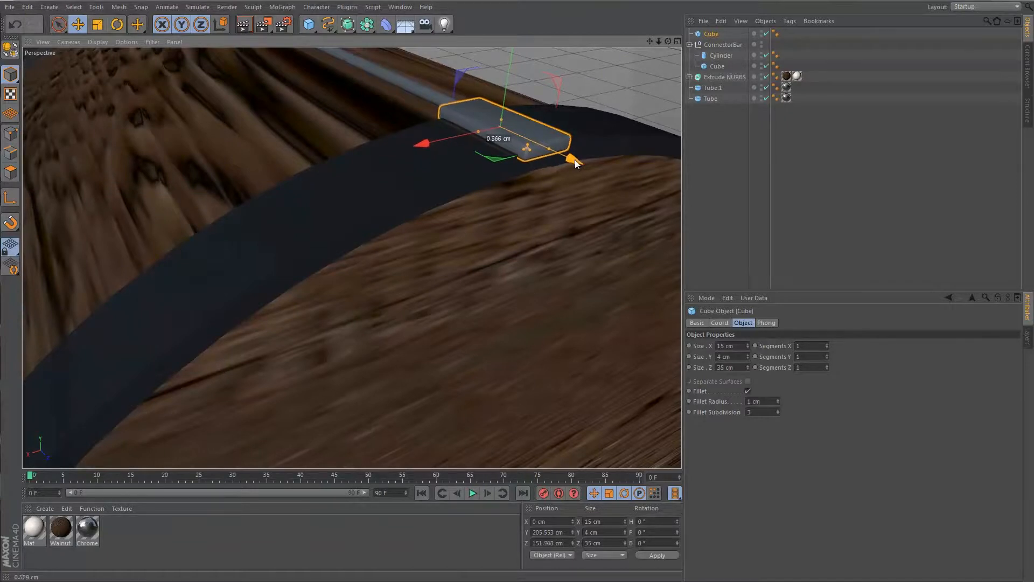
mouse_move(347, 136)
alt+mouse_down()
mouse_move(439, 176)
mouse_move(508, 159)
mouse_move(312, 143)
mouse_move(549, 190)
mouse_move(405, 196)
mouse_move(311, 180)
alt+mouse_up()
alt+drag(145, 194, 411, 187)
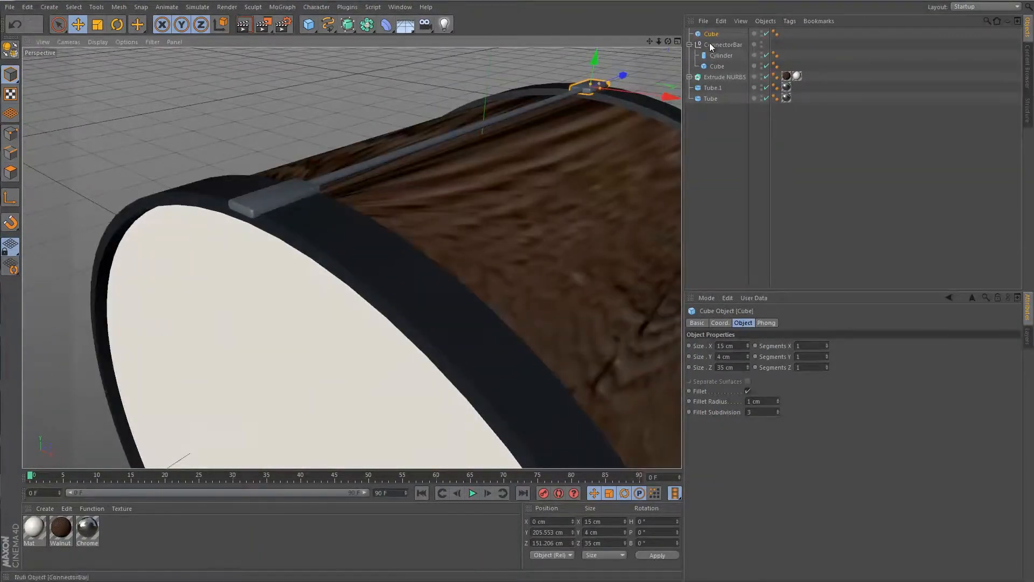
- Nest the copied end block in the ConnectorBar group and lower the whole group to a Y position of about 204 cm
drag(712, 33, 728, 65)
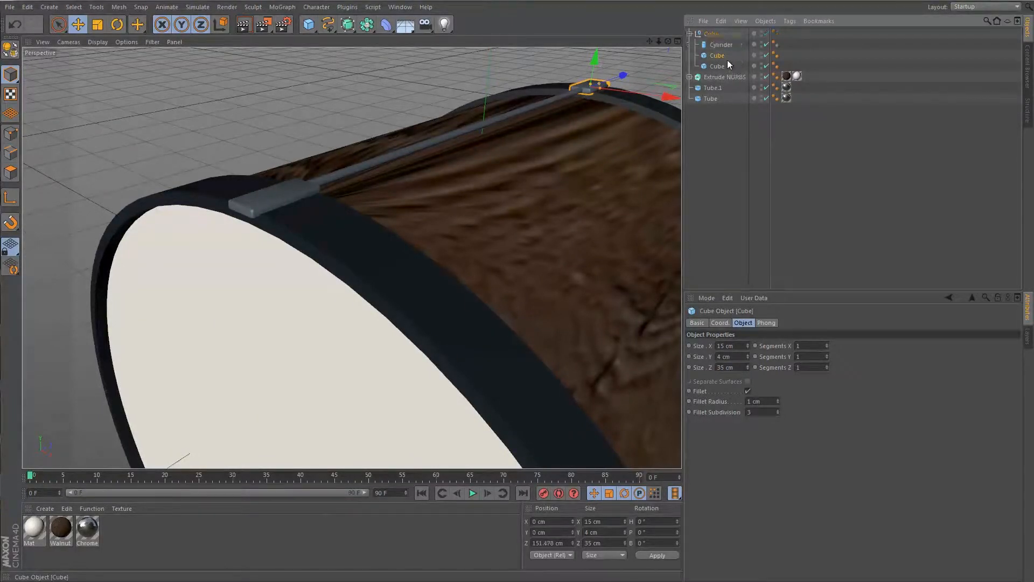
click(713, 33)
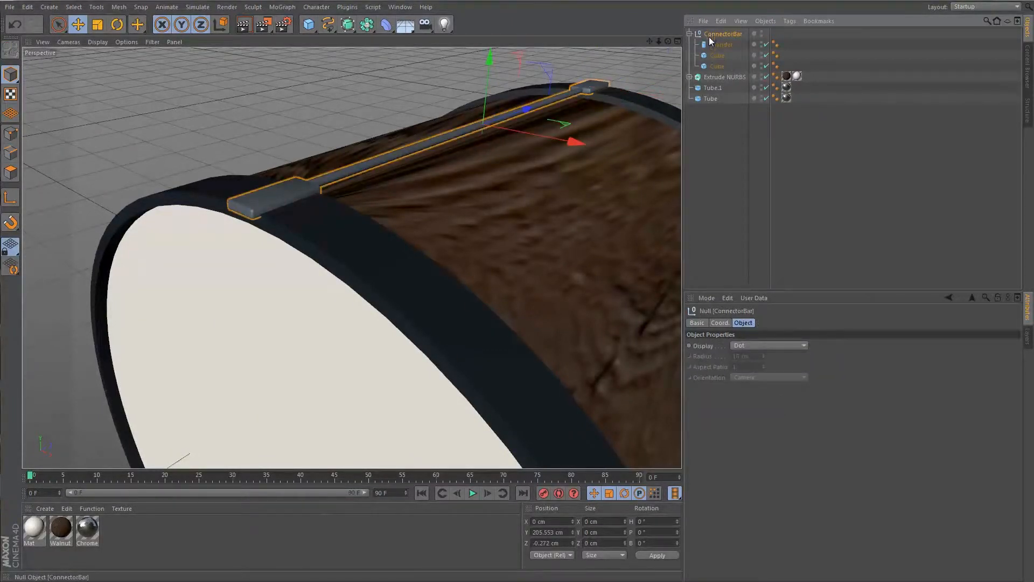
drag(489, 61, 487, 63)
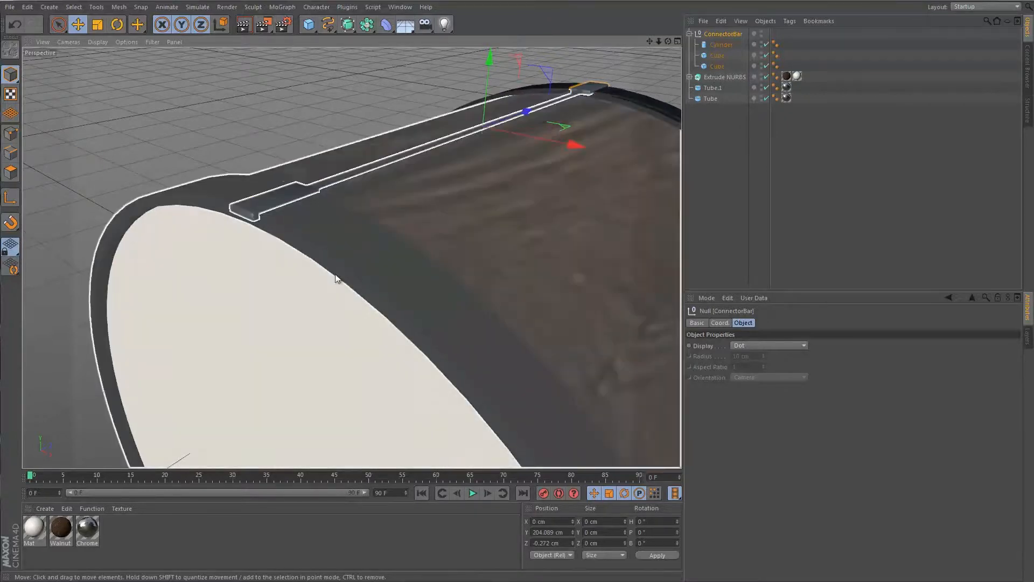
click(219, 73)
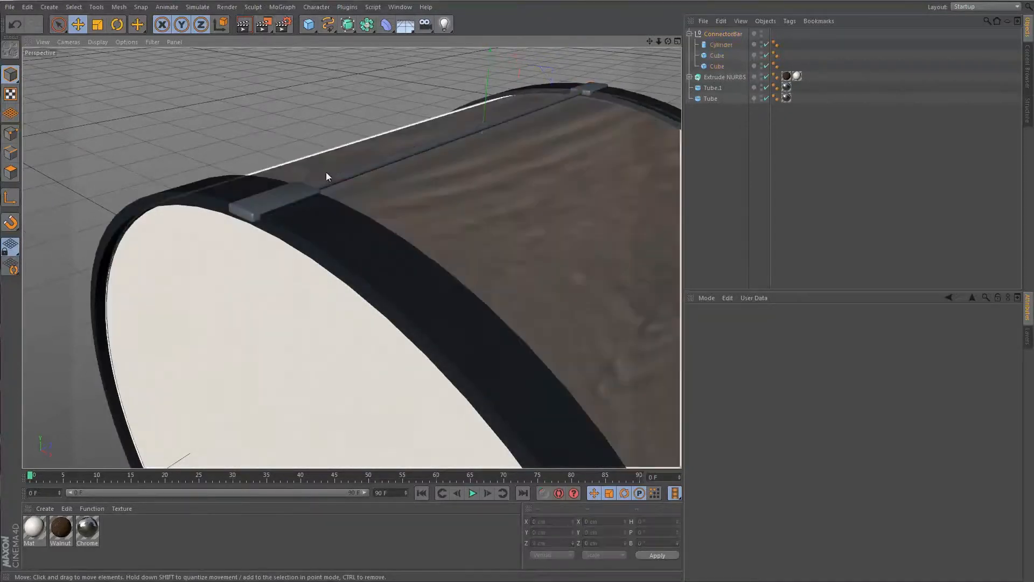
- Apply the Chrome material to the whole ConnectorBar group and collapse the group
click(276, 195)
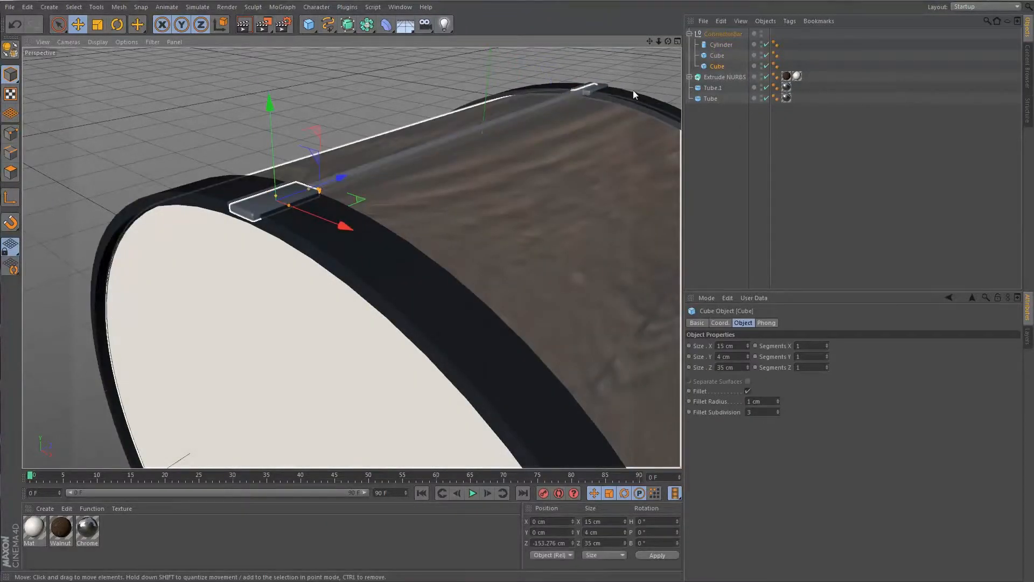
click(725, 33)
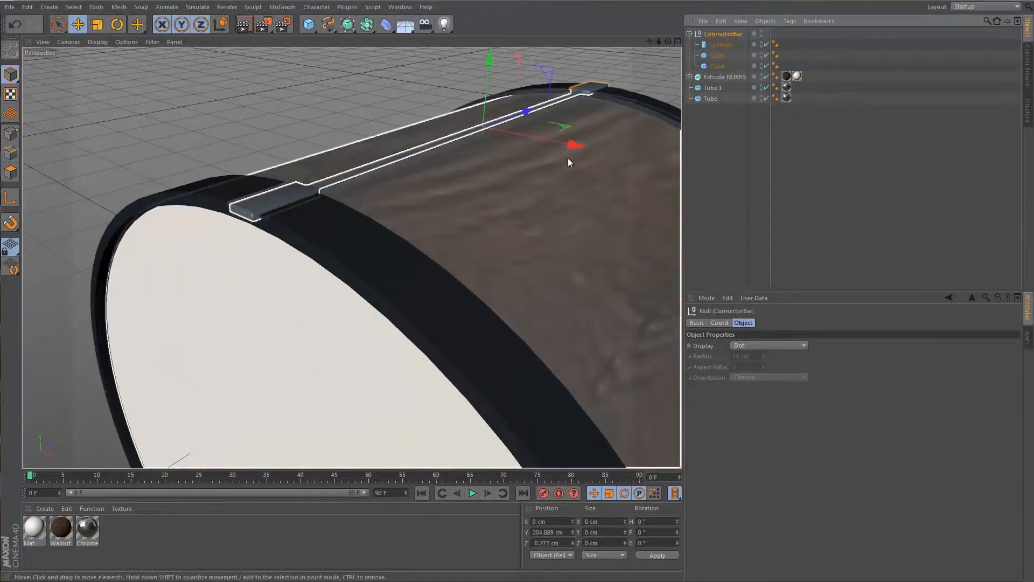
drag(83, 533, 716, 33)
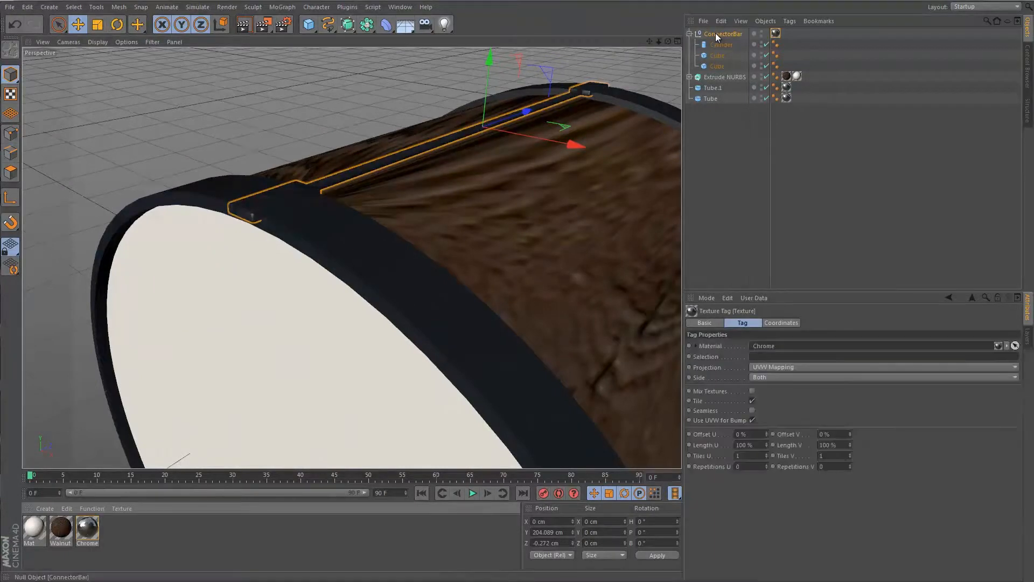
click(690, 33)
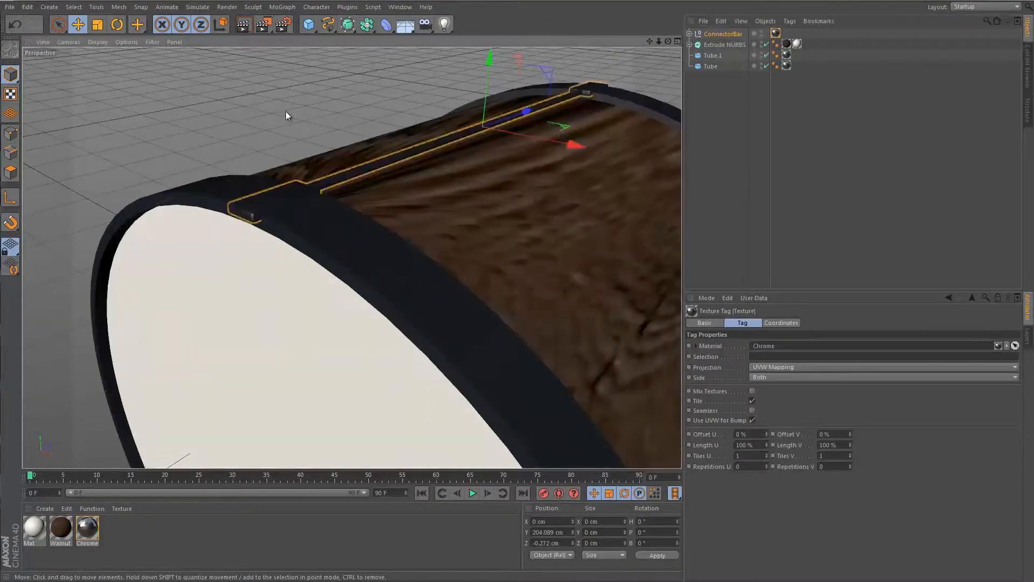
click(286, 111)
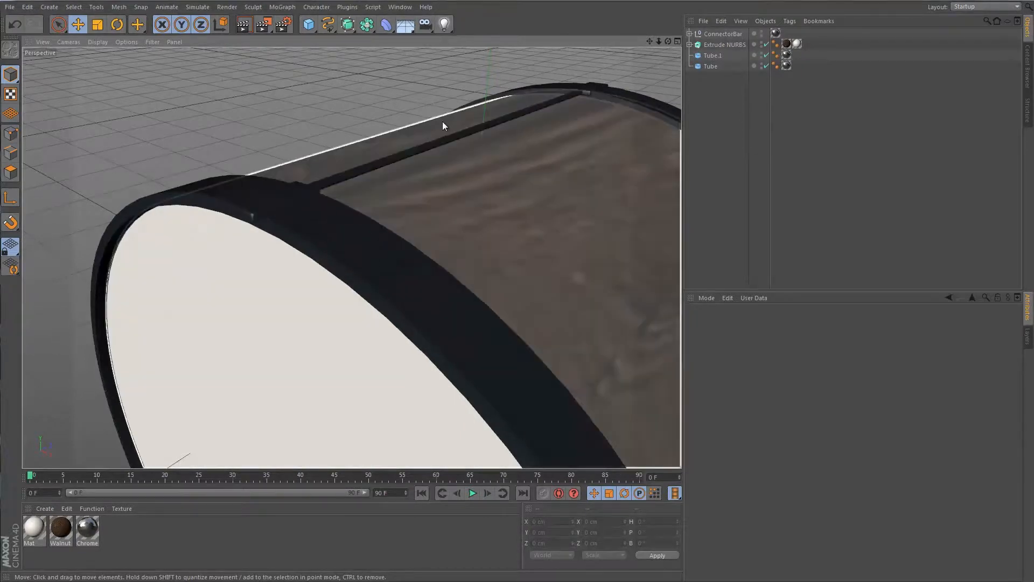
- Add a MoGraph Cloner object and make the ConnectorBar group its child
click(461, 134)
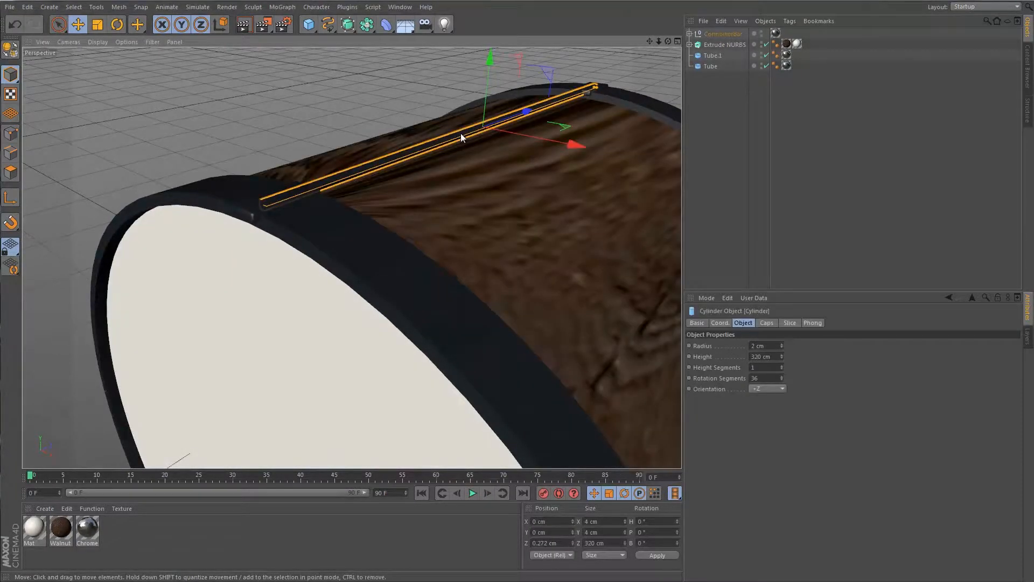
alt+drag(453, 144, 422, 371)
mouse_move(559, 326)
alt+mouse_down()
mouse_move(384, 294)
mouse_move(325, 251)
mouse_move(359, 247)
mouse_move(383, 266)
mouse_move(399, 238)
alt+mouse_up()
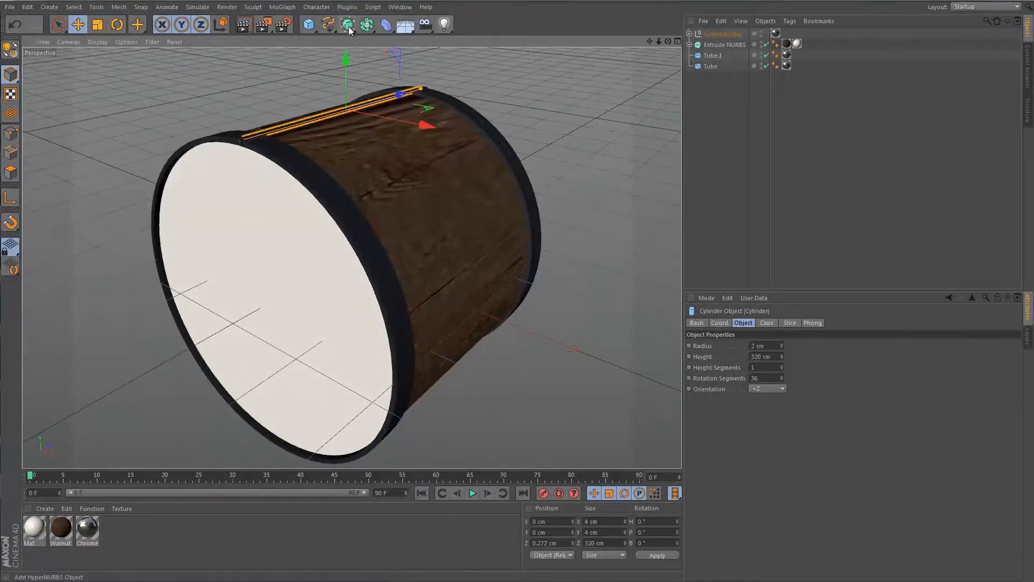
click(367, 24)
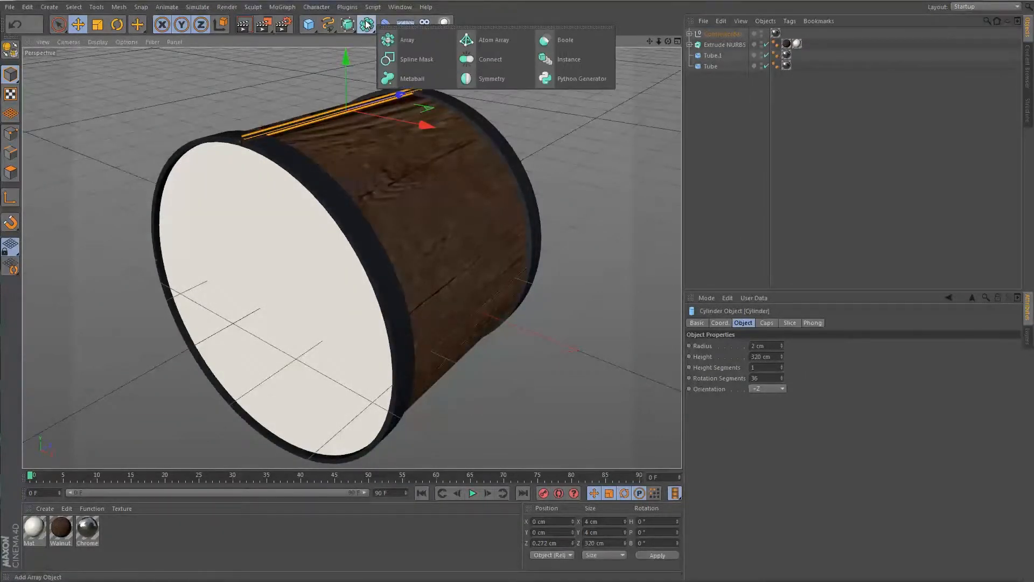
click(276, 11)
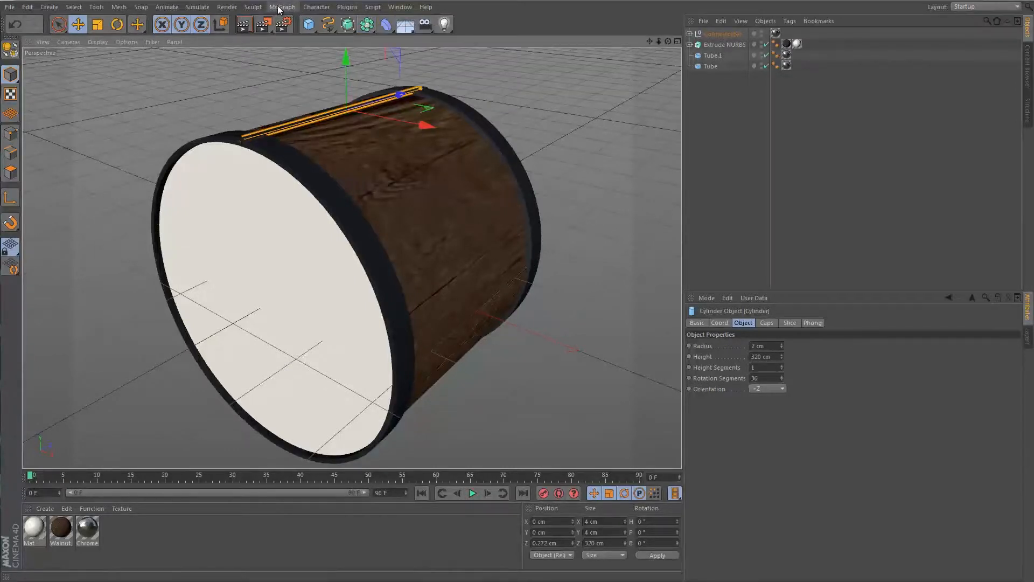
click(281, 8)
click(300, 85)
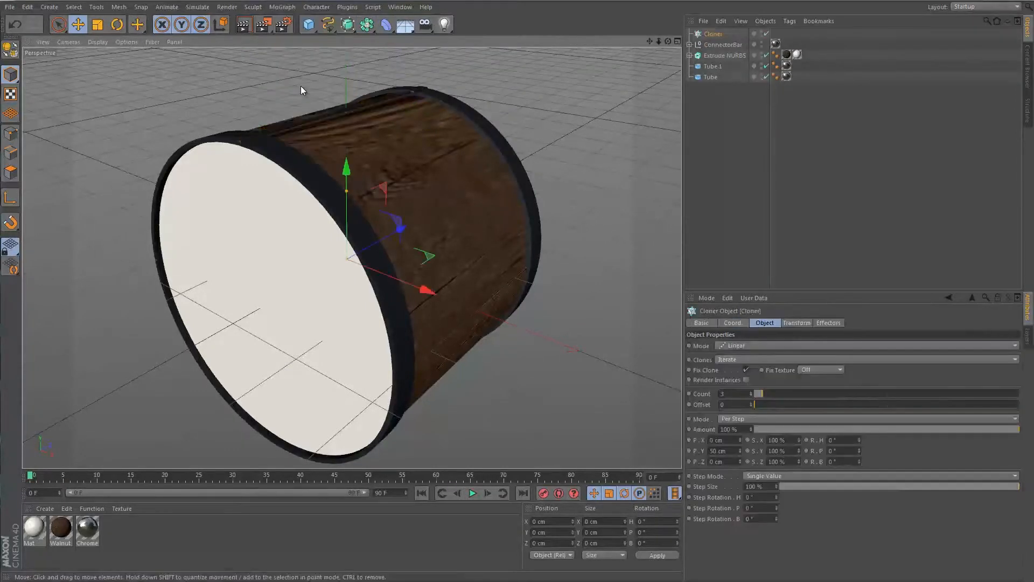
click(724, 45)
drag(712, 37, 712, 34)
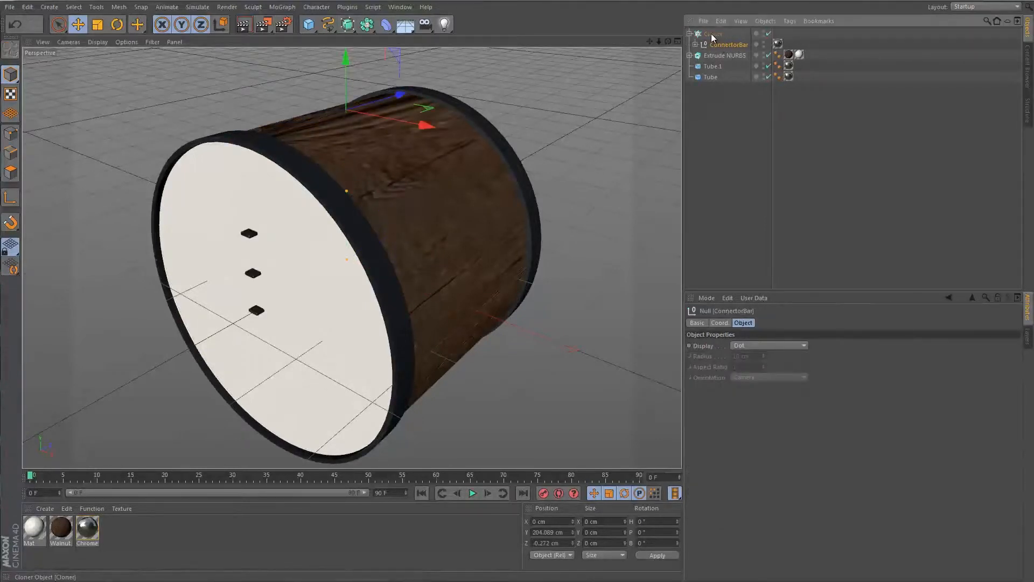
- Switch the Cloner's mode from Linear to Radial
click(719, 35)
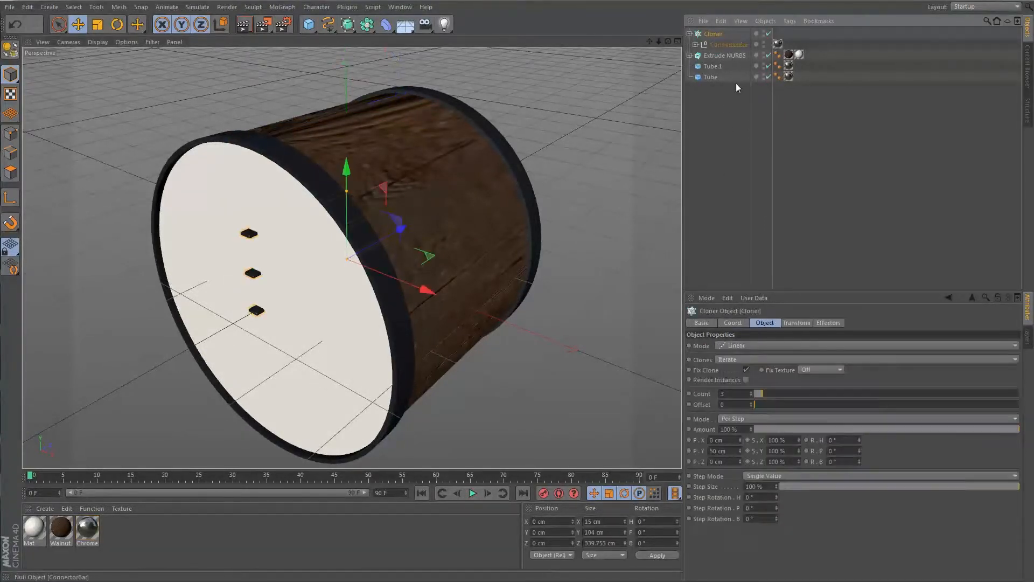
click(748, 344)
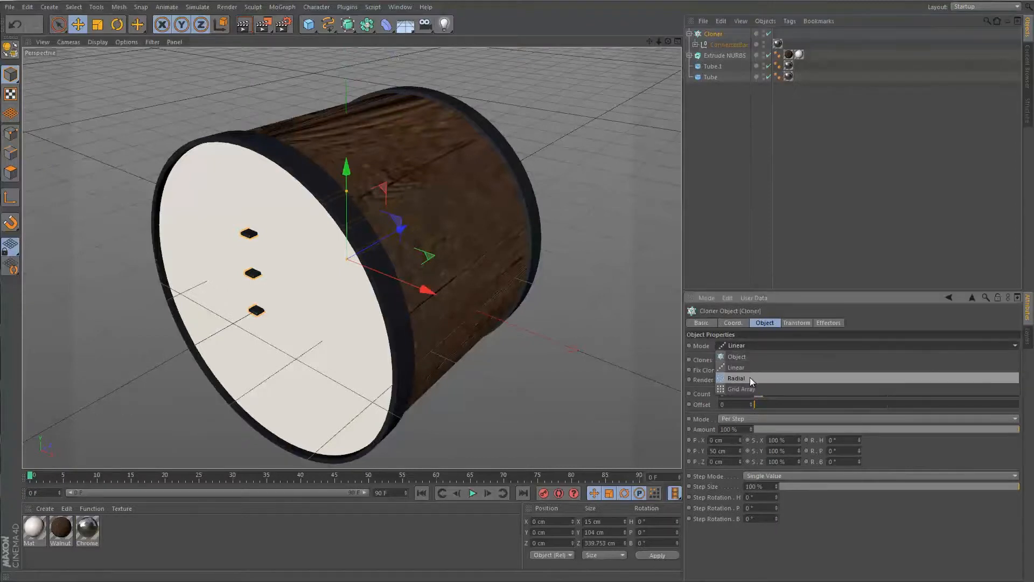
click(750, 378)
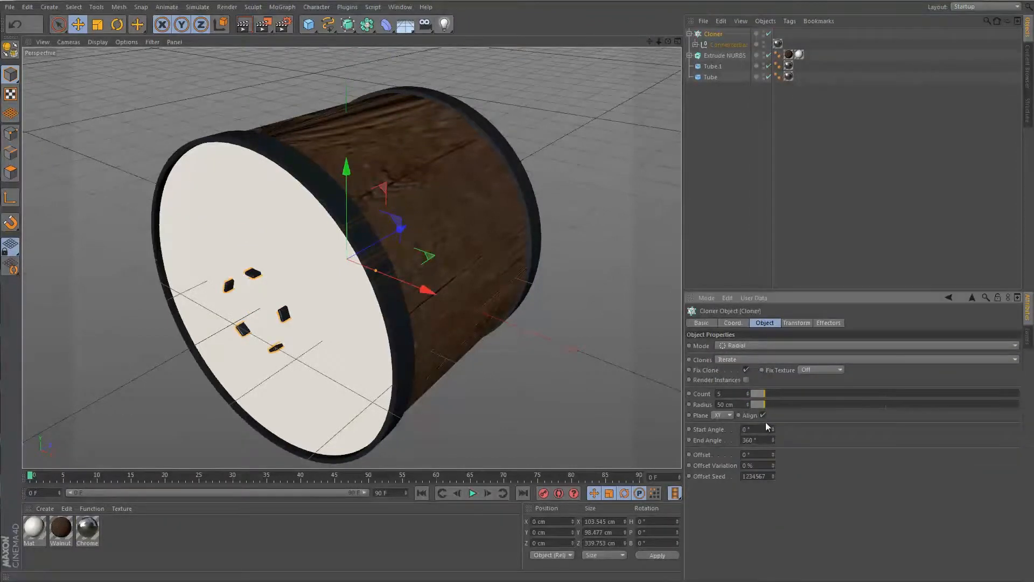
- Enlarge the Cloner's radius to 205 cm so the connector bars sit on the drum's rims
drag(765, 403, 806, 407)
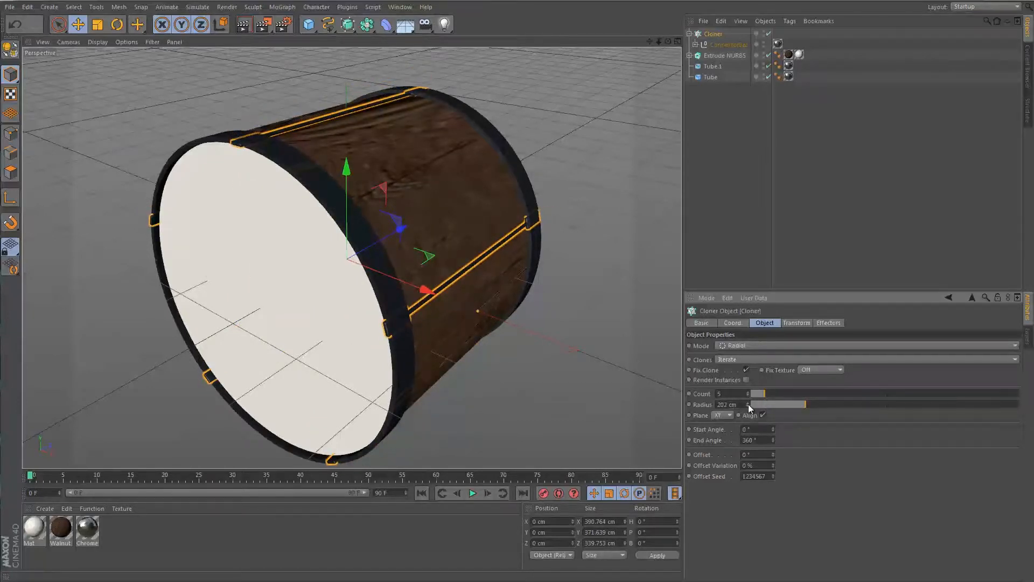
alt+drag(322, 103, 405, 114)
alt+right_drag(404, 114, 490, 124)
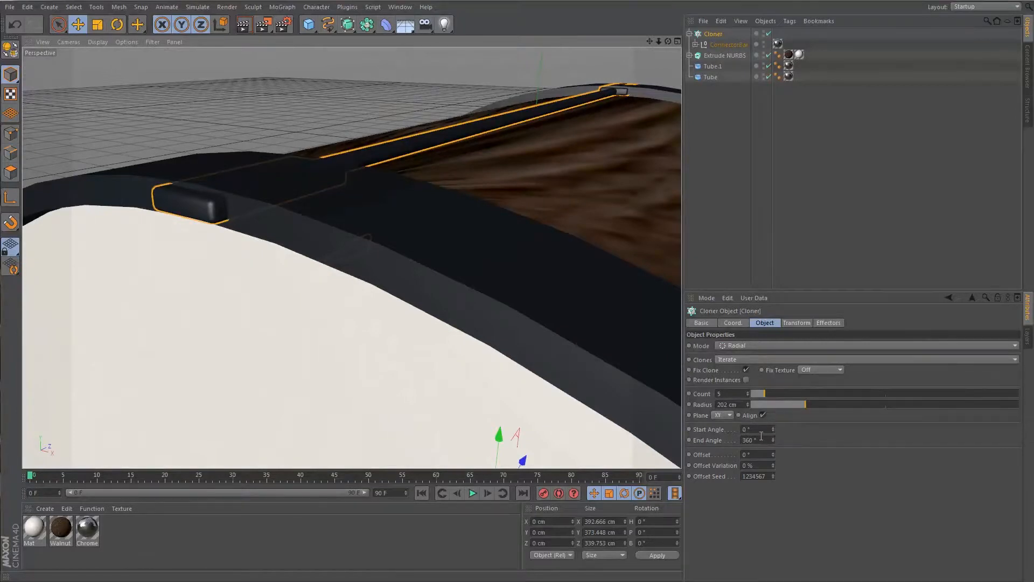
click(747, 403)
click(748, 403)
click(748, 403)
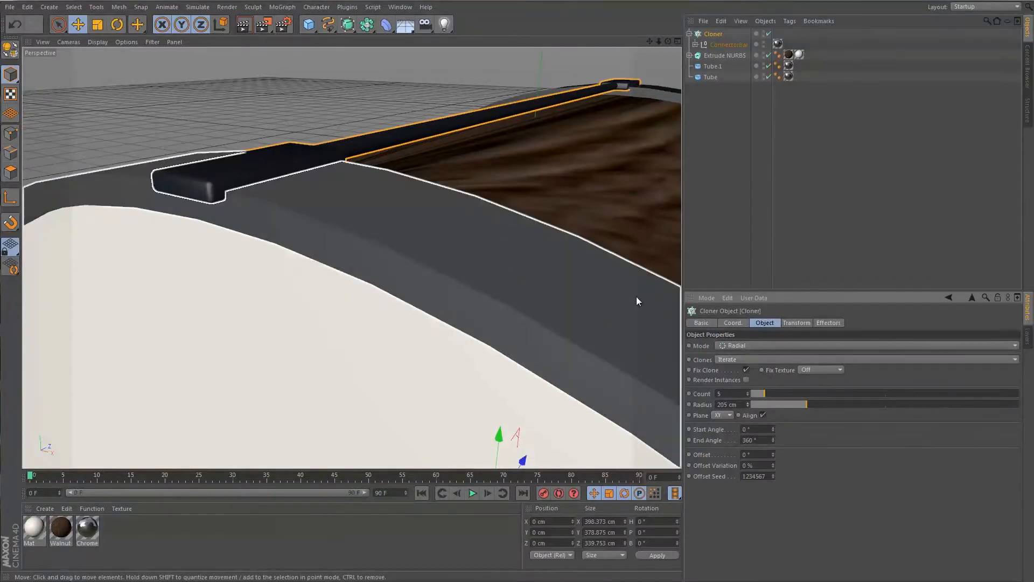
click(748, 406)
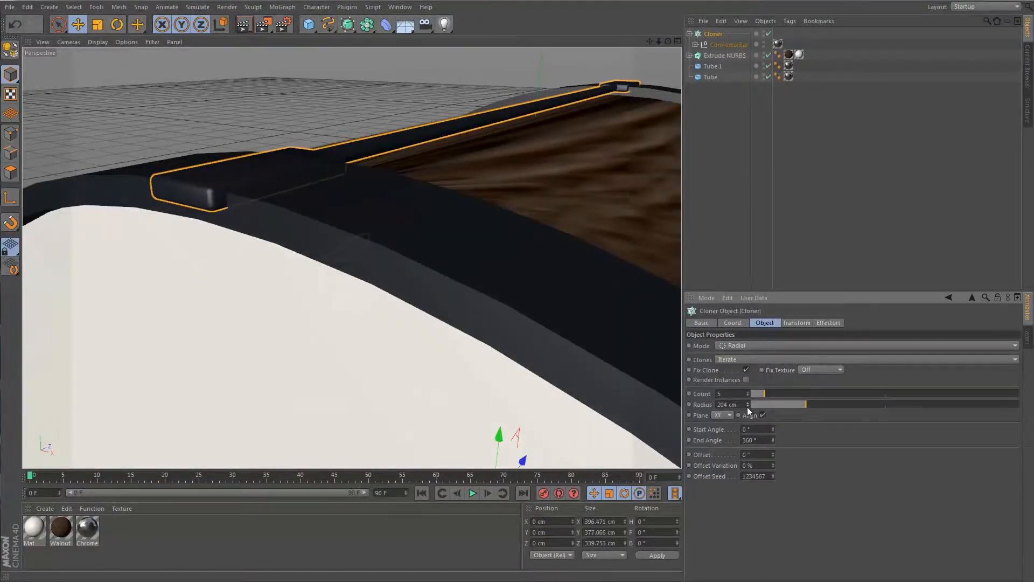
click(748, 403)
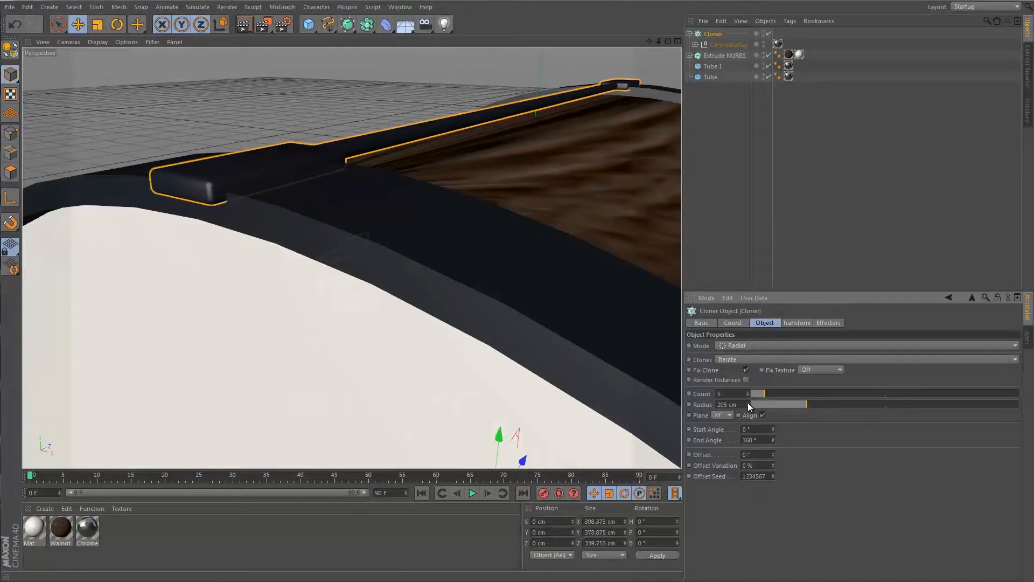
- Set the Cloner's count to 8 bars around the drum and deselect it
alt+right_drag(580, 202, 518, 216)
alt+drag(518, 214, 353, 213)
alt+right_drag(432, 219, 321, 228)
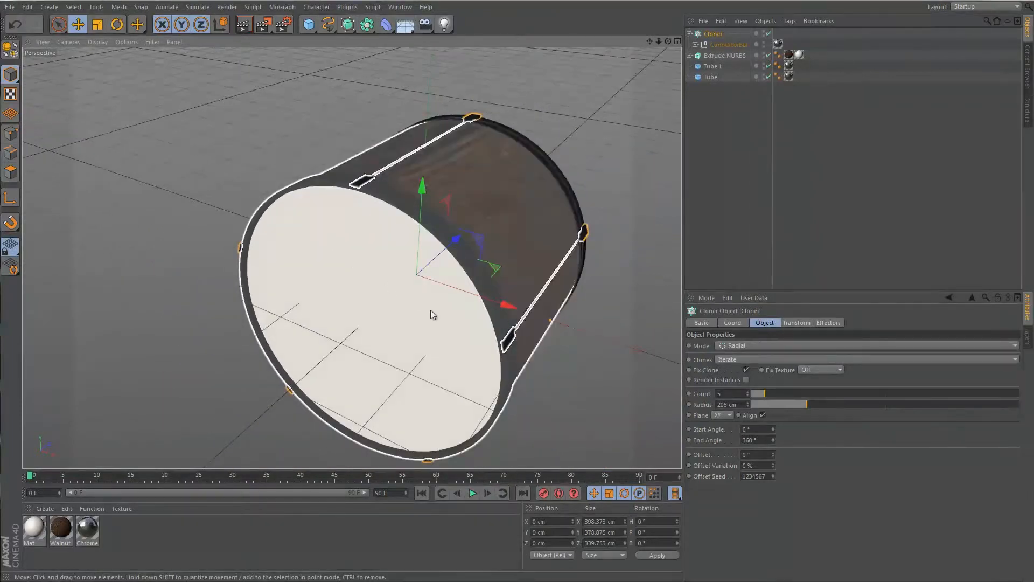
click(748, 393)
click(748, 393)
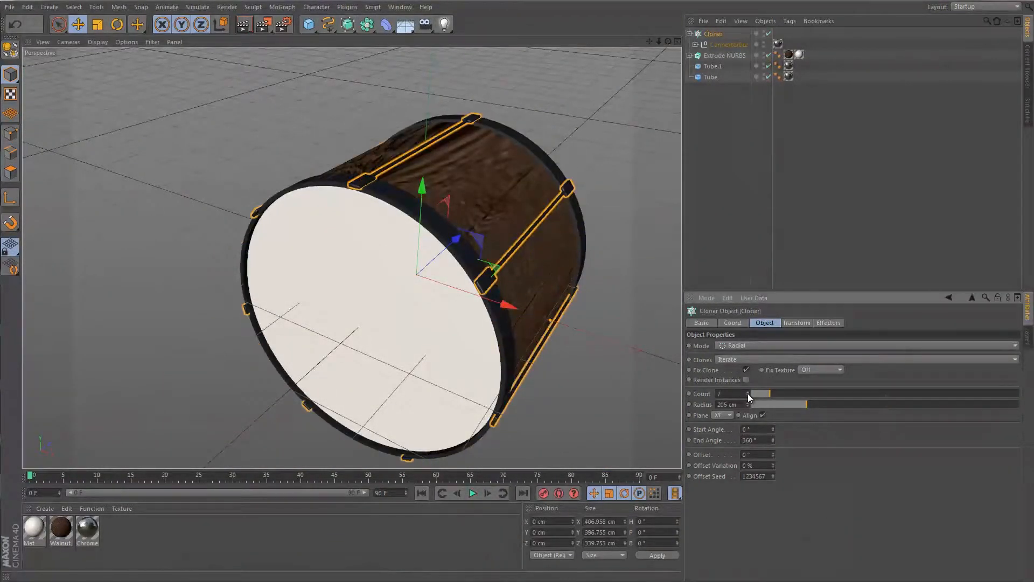
click(748, 394)
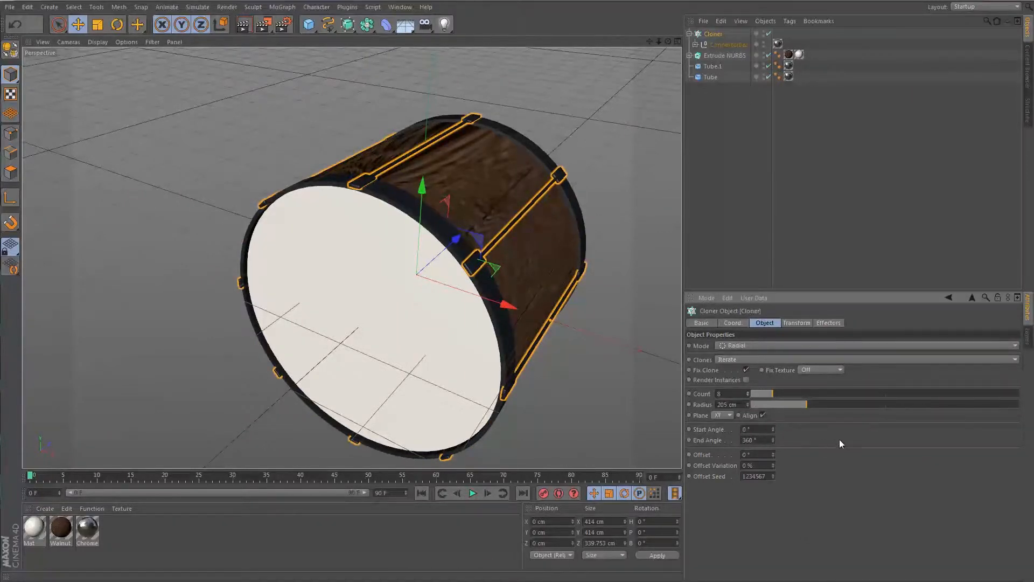
click(605, 338)
alt+drag(595, 389, 553, 198)
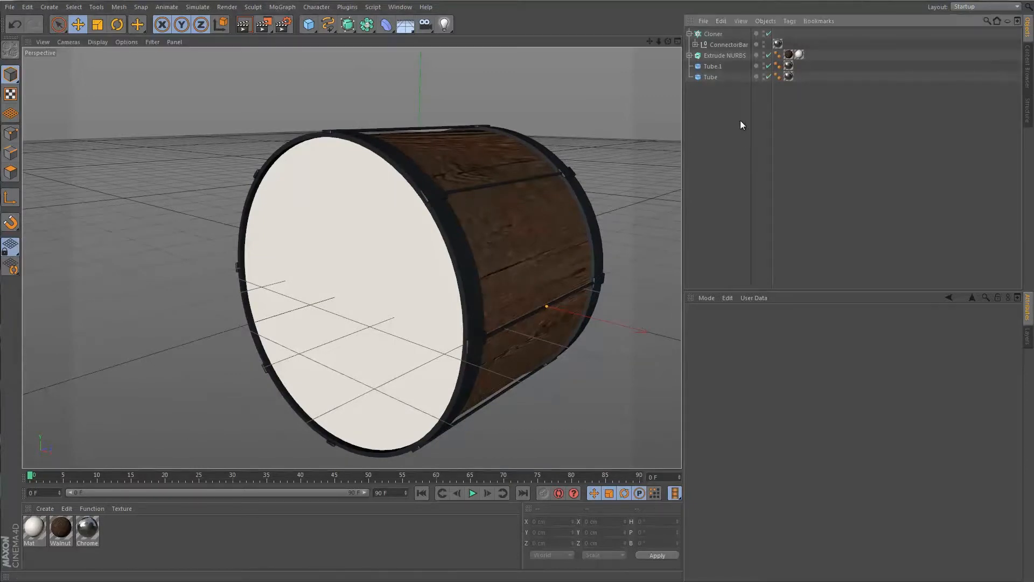
- Duplicate the ConnectorBar group outside the Cloner and make the copy a child of a new Array object
click(720, 43)
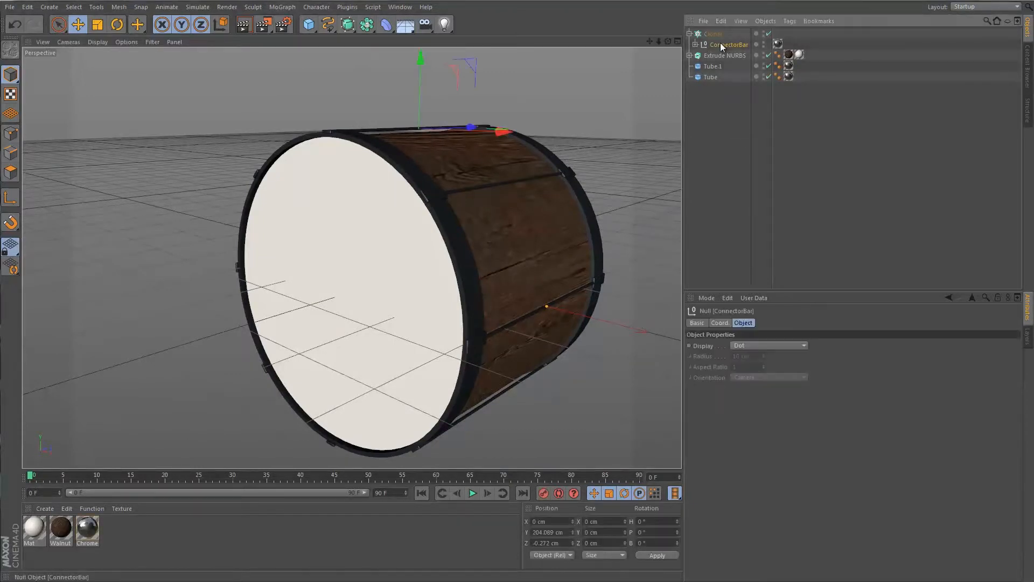
ctrl+drag(720, 172, 716, 178)
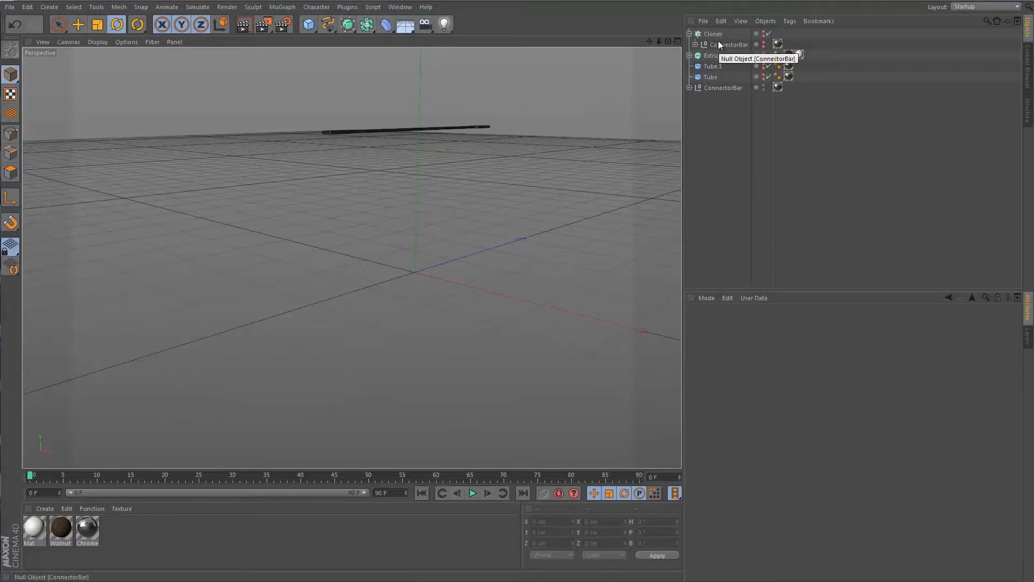
click(367, 26)
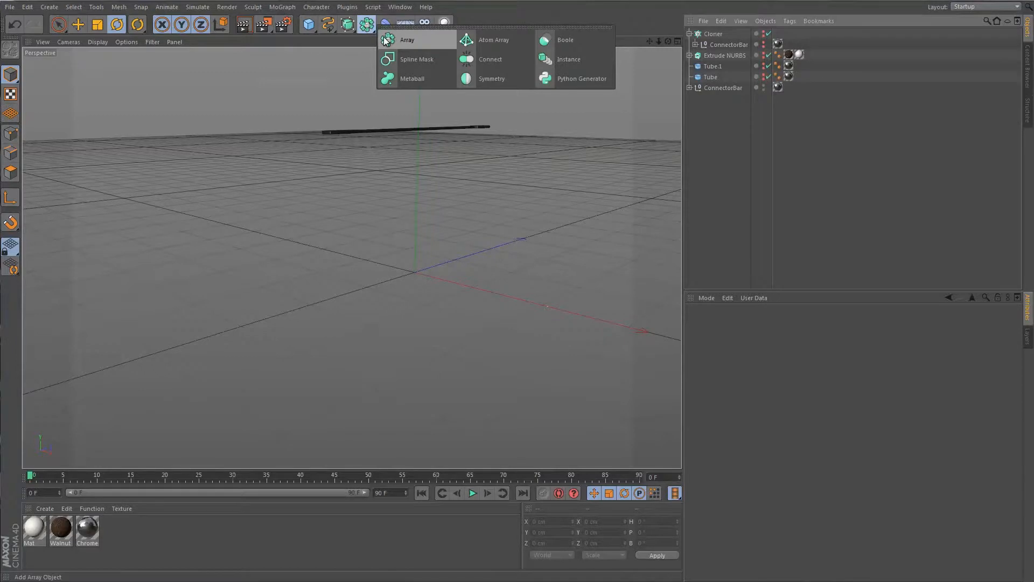
click(387, 40)
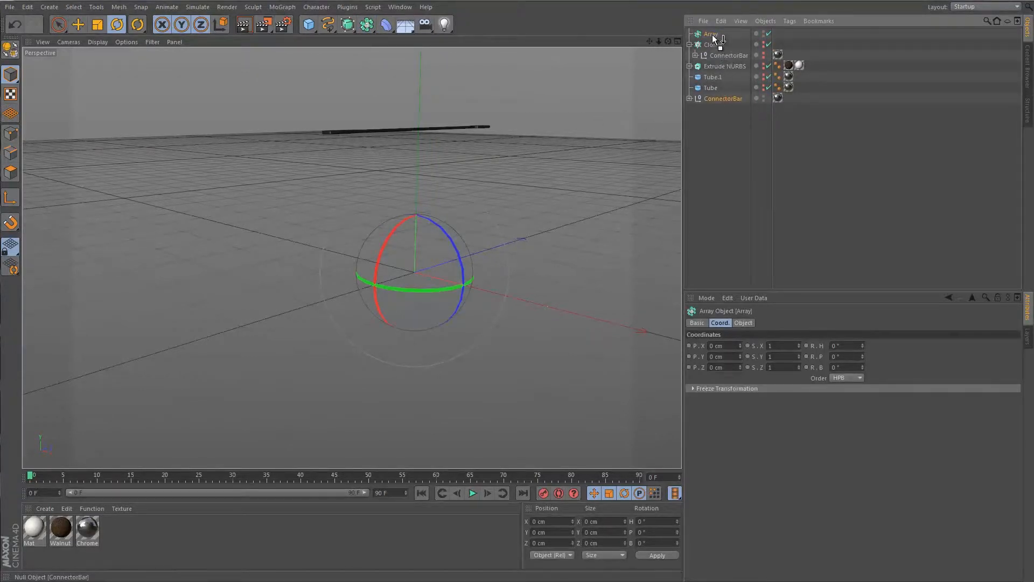
drag(712, 34, 712, 34)
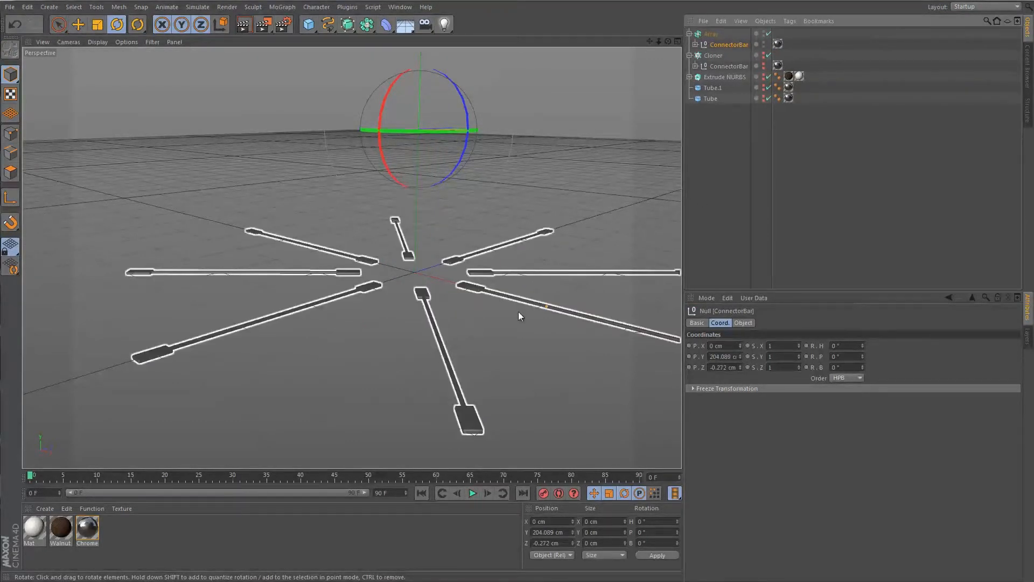
- Rotate the Array to a pitch of 90° so the bars are distributed in the drum's circular plane
click(711, 34)
drag(398, 231, 383, 310)
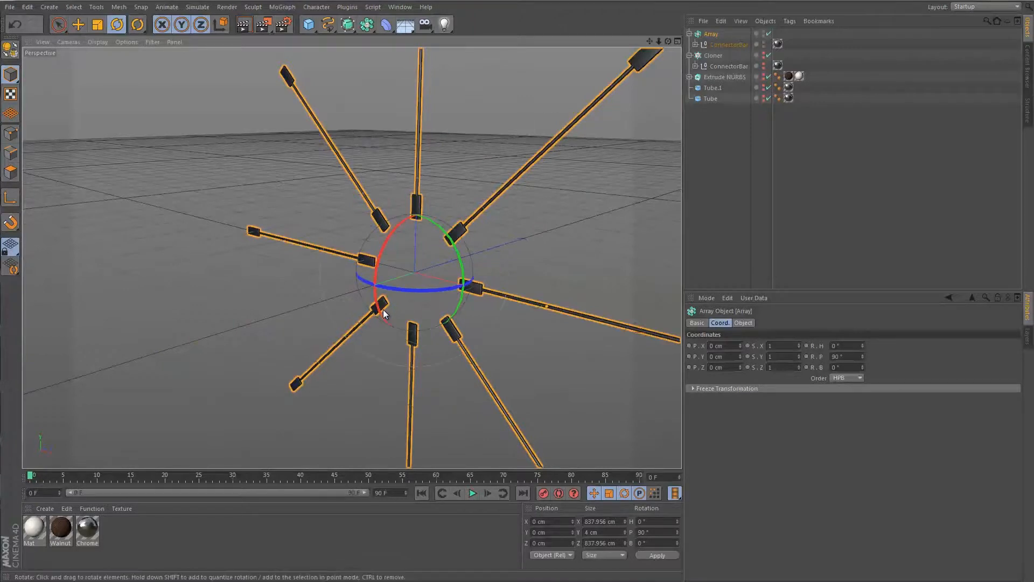
- Try rotating the Array's ConnectorBar group itself to a pitch of -90°
click(723, 44)
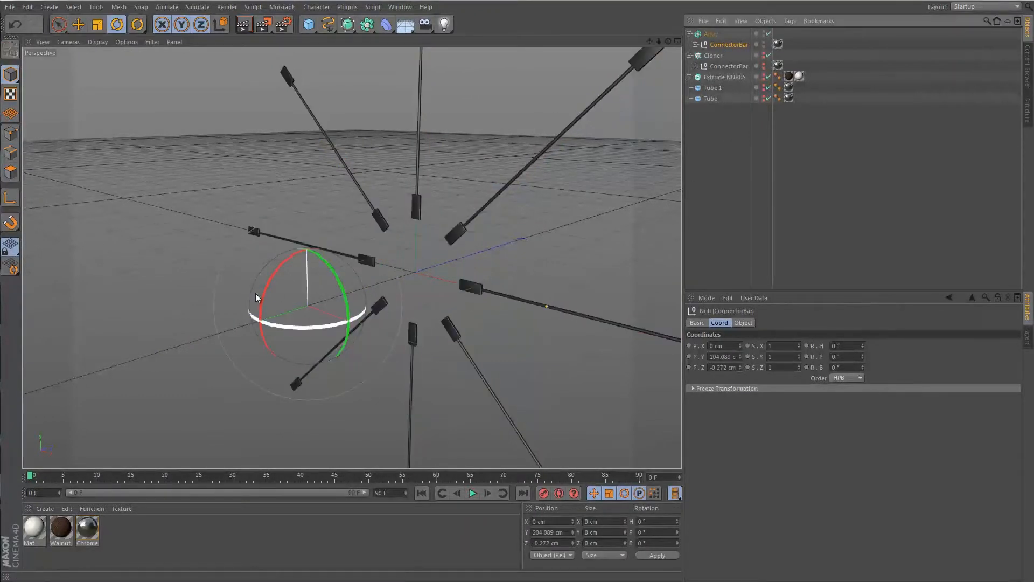
drag(265, 290, 367, 230)
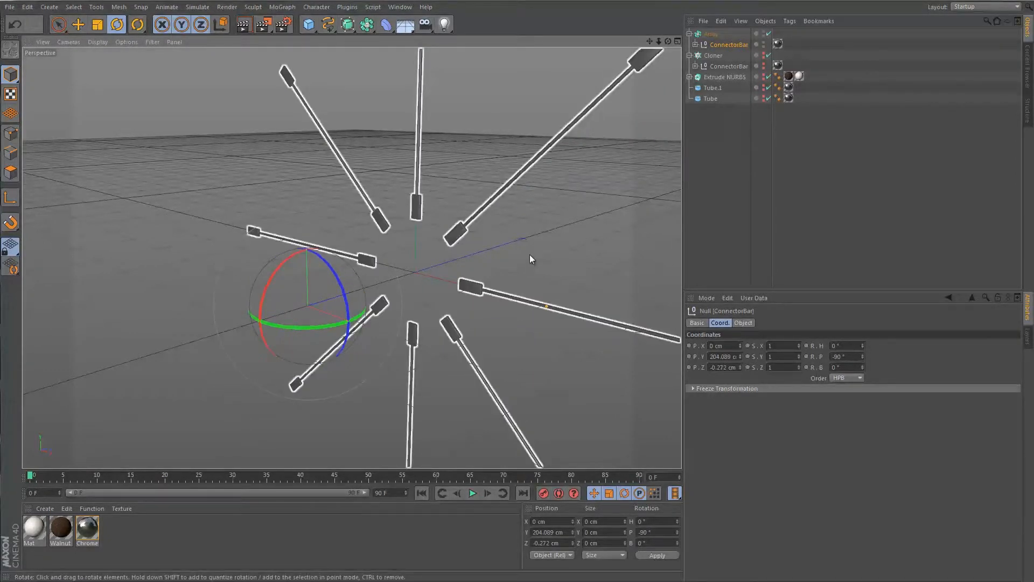
key(ctrl+z)
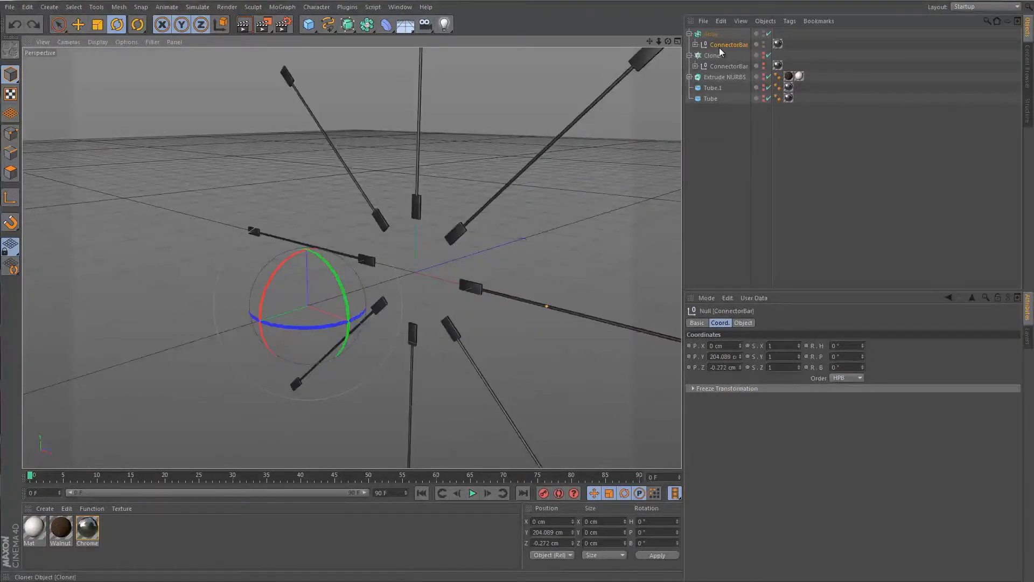
- Rotate the cylinder and both cubes inside the Array's ConnectorBar to a pitch of -90° so the bars run along the drum
click(695, 44)
click(725, 55)
shift+click(723, 76)
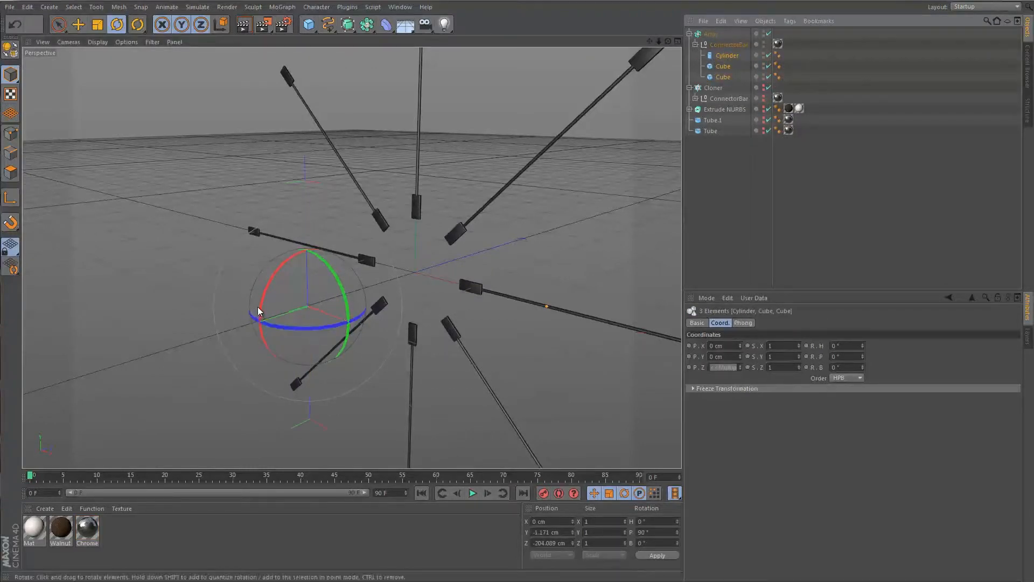
drag(251, 314, 312, 245)
drag(314, 244, 319, 244)
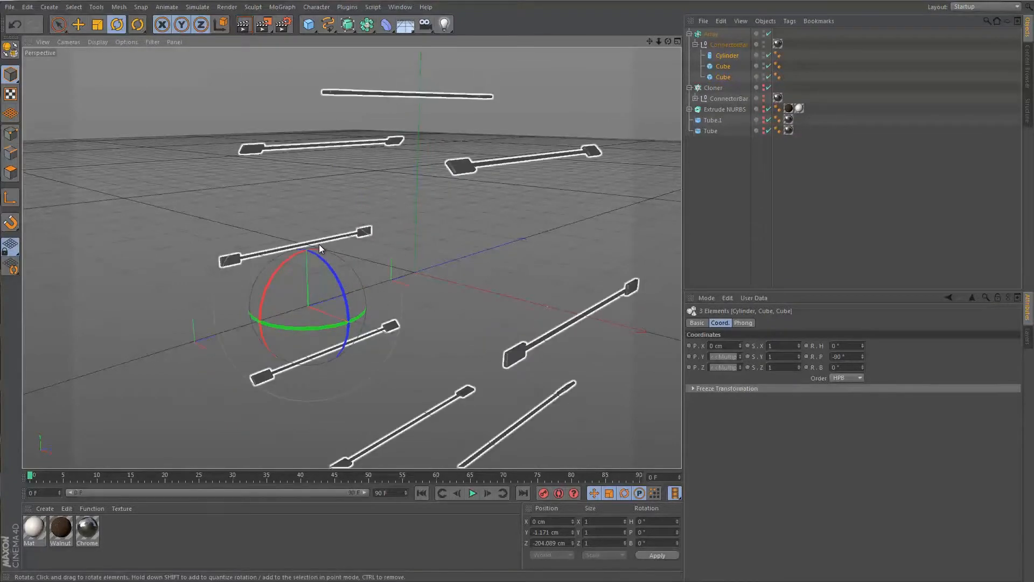
- Make the Extrude NURBS drum body and both rim tubes visible again in the viewport
click(764, 108)
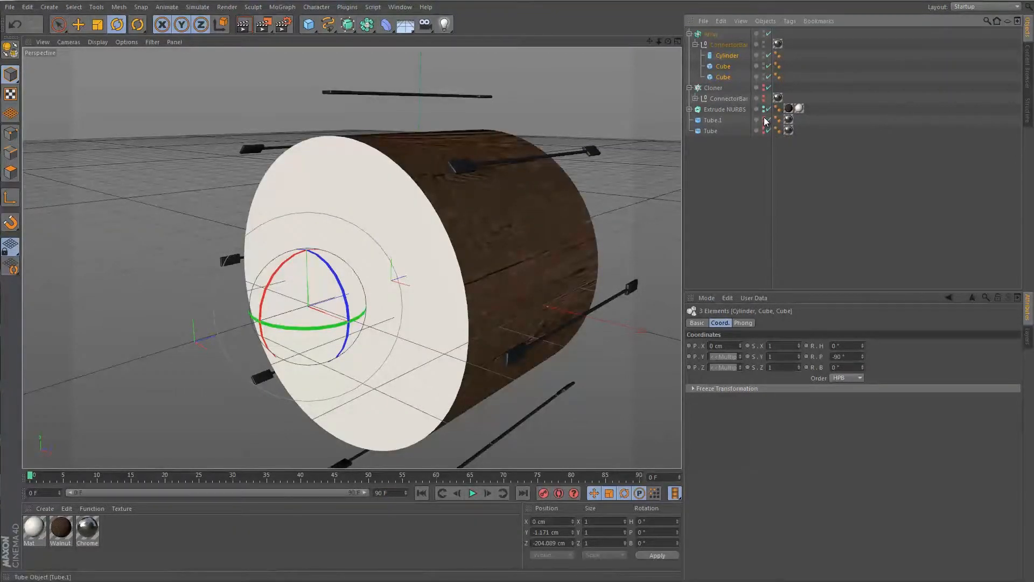
click(764, 108)
click(764, 108)
click(764, 130)
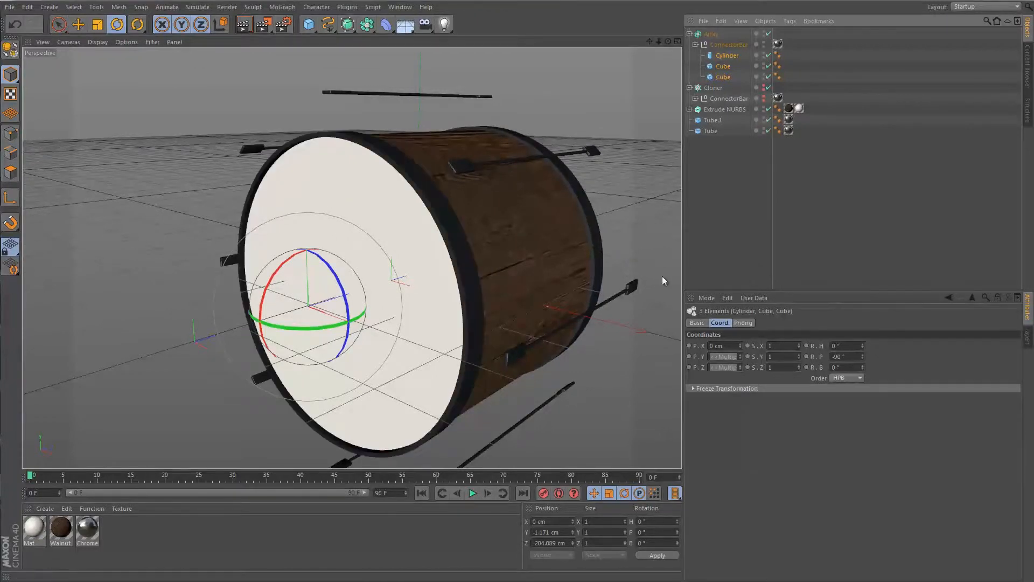
- Reduce the Array's radius to 205 cm so its bars sit on the drum's rims, and deselect it
click(712, 34)
click(695, 45)
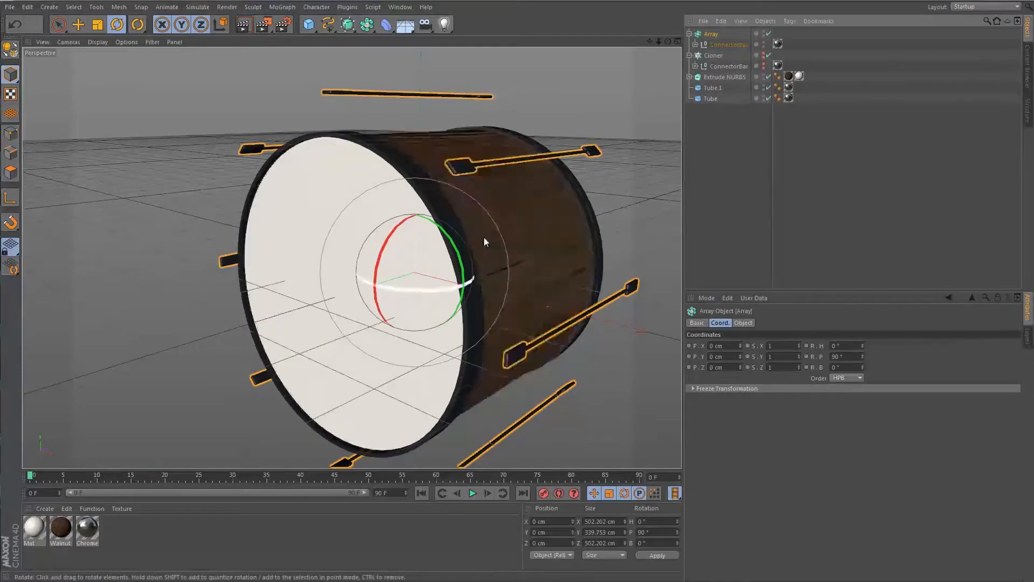
click(744, 322)
drag(777, 345, 777, 342)
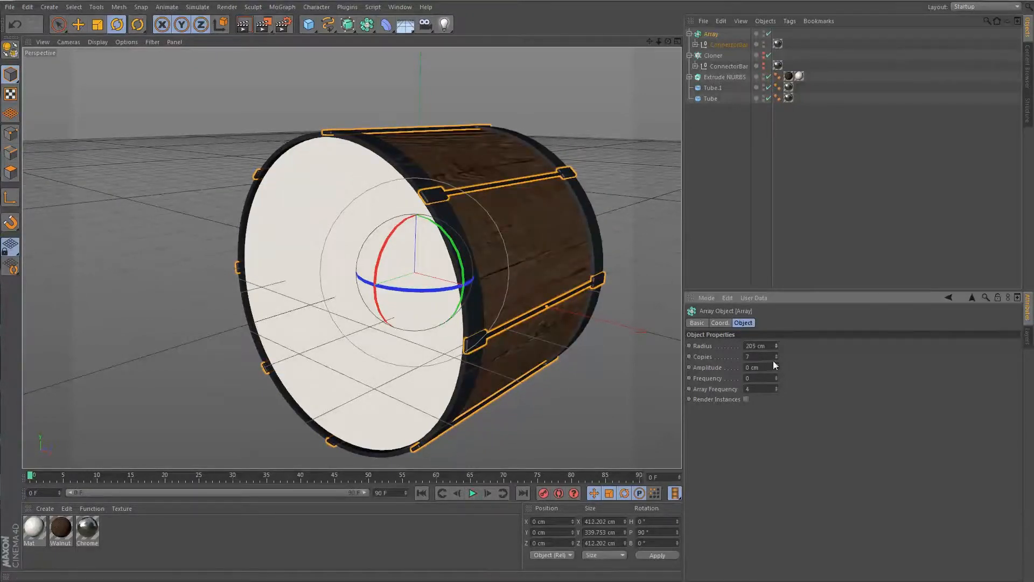
click(608, 386)
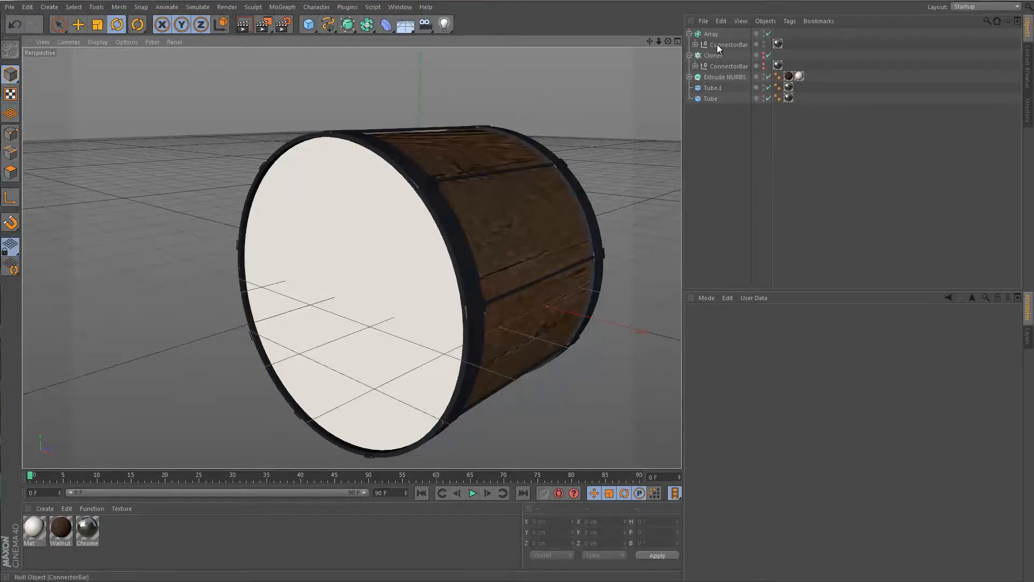
- Copy the Cloner's ConnectorBar group to the top level of the hierarchy, keeping the original inside the Cloner
drag(729, 66, 741, 151)
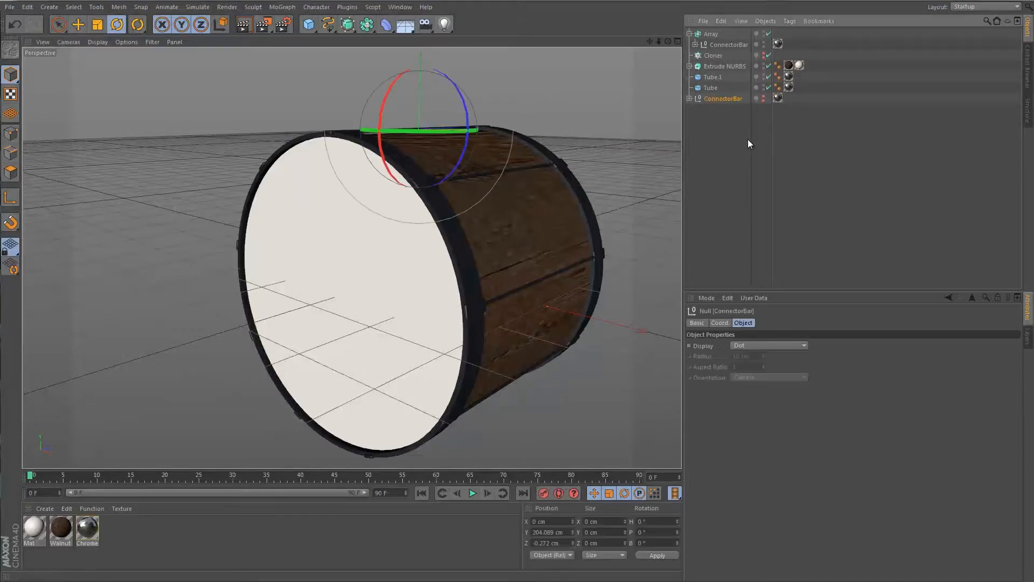
key(ctrl+z)
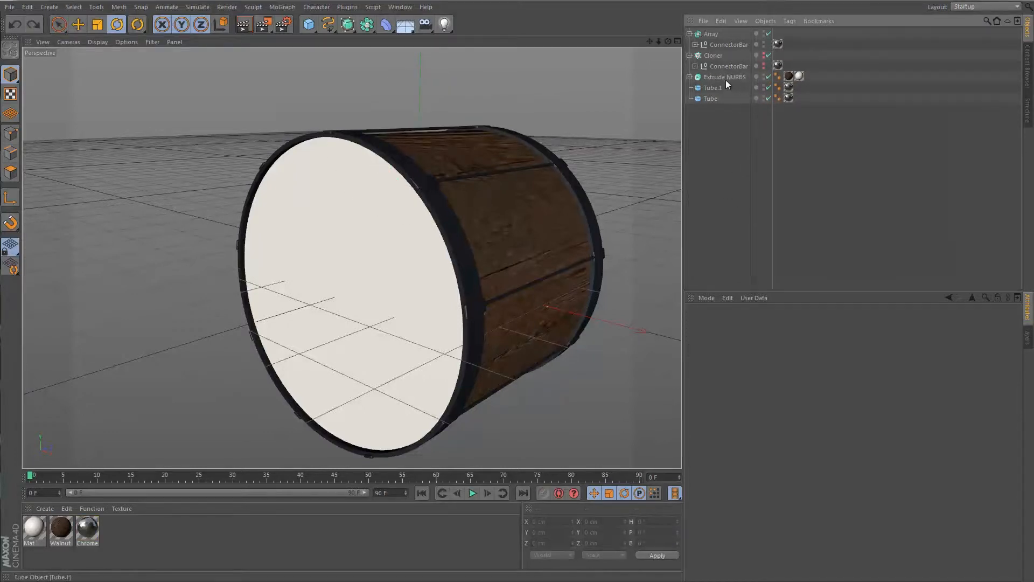
ctrl+drag(718, 160, 718, 161)
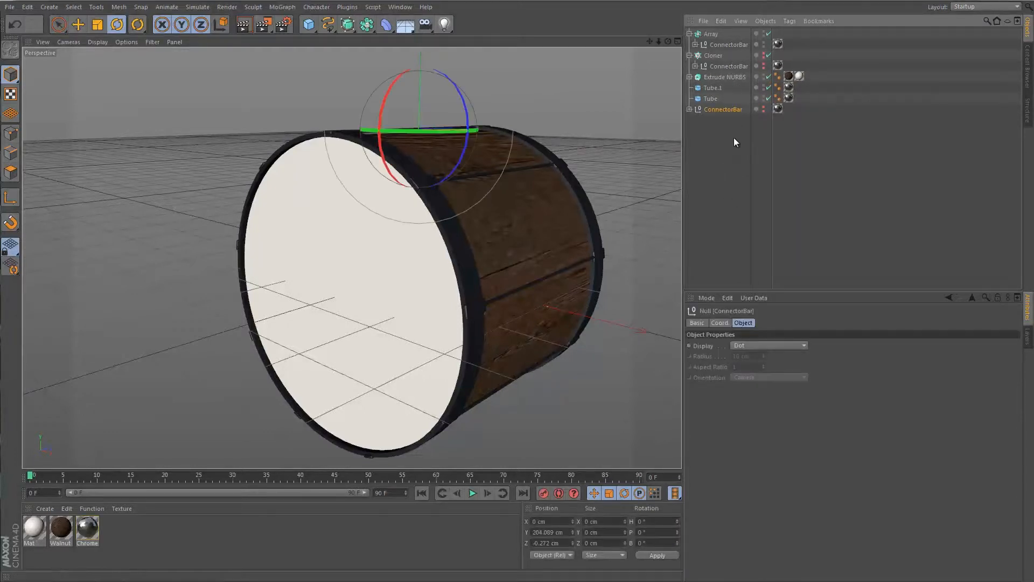
- Hide the Array, Cloner, drum body and rim tubes so only the top-level ConnectorBar copy is shown
alt+click(764, 33)
alt+drag(764, 33, 762, 48)
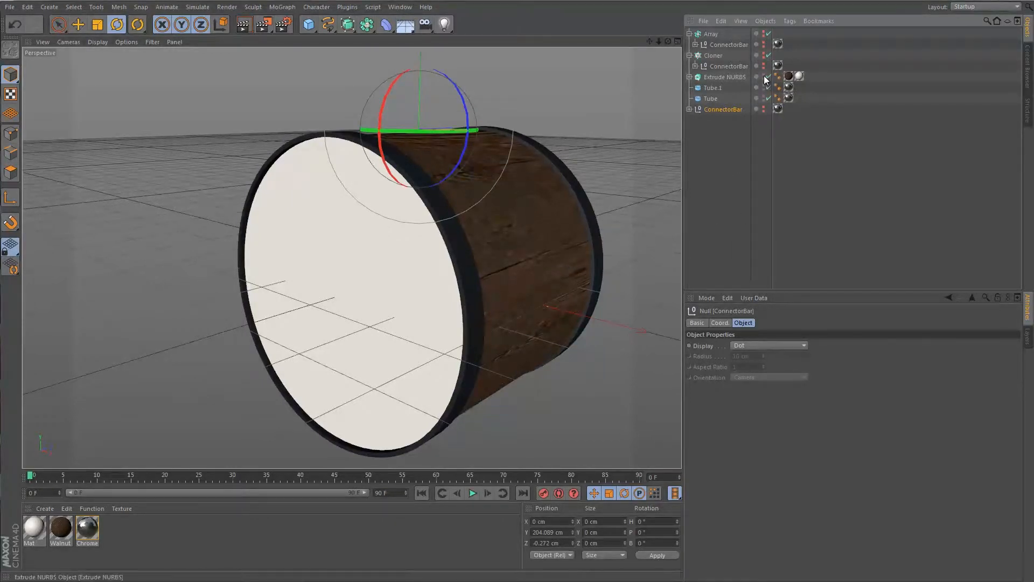
alt+drag(764, 77, 766, 110)
click(764, 108)
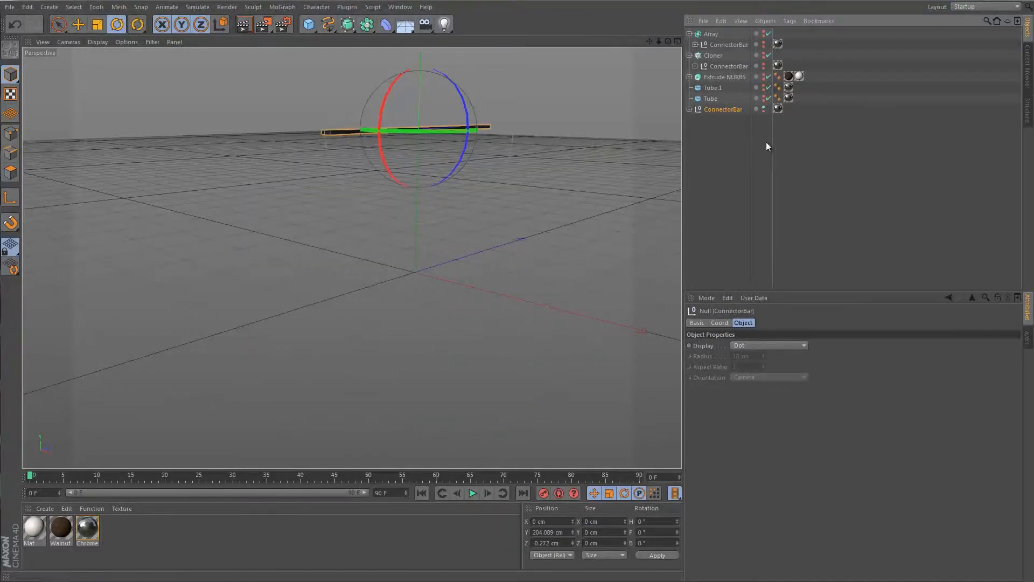
click(764, 108)
click(764, 109)
click(737, 160)
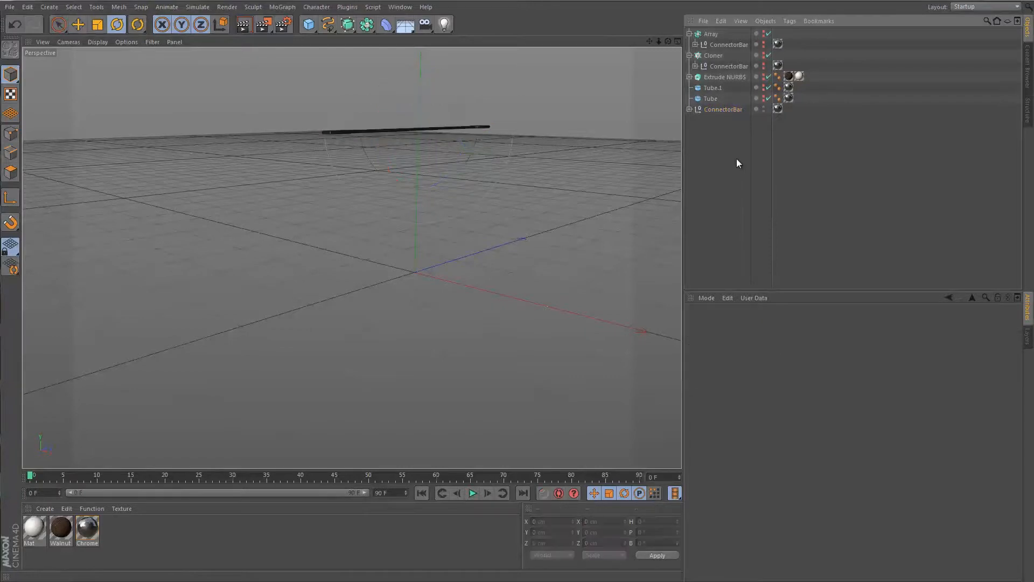
- Set the top-level ConnectorBar's Y and Z positions to 0 cm to centre it at the world origin
click(727, 108)
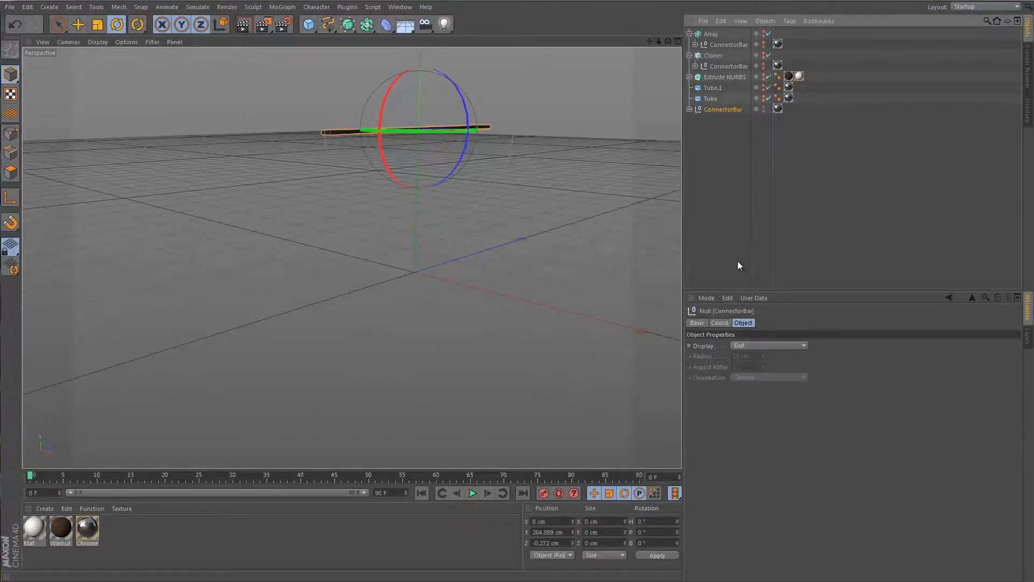
click(720, 322)
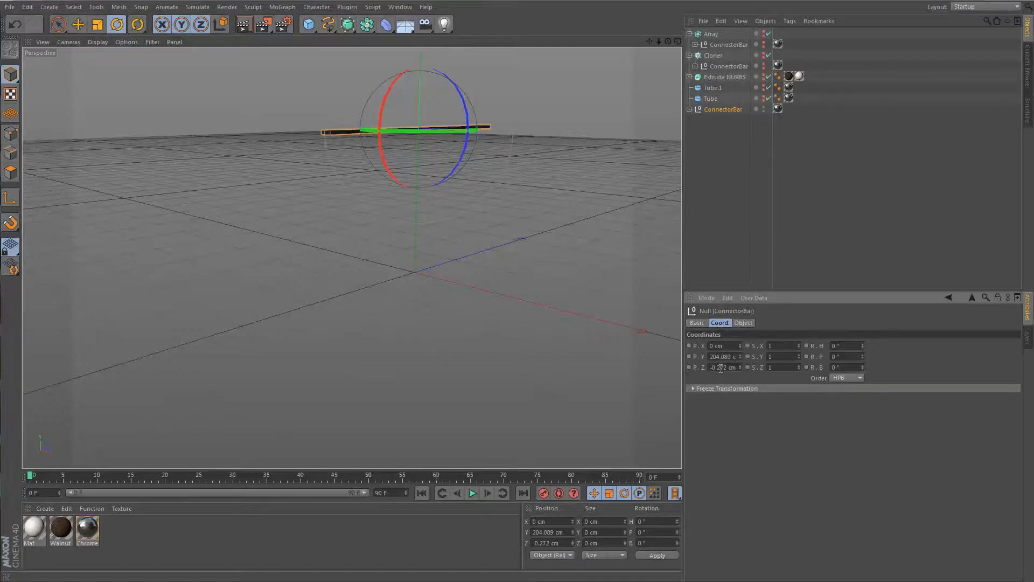
click(709, 356)
text(0)
key(Tab)
text(0)
key(Return)
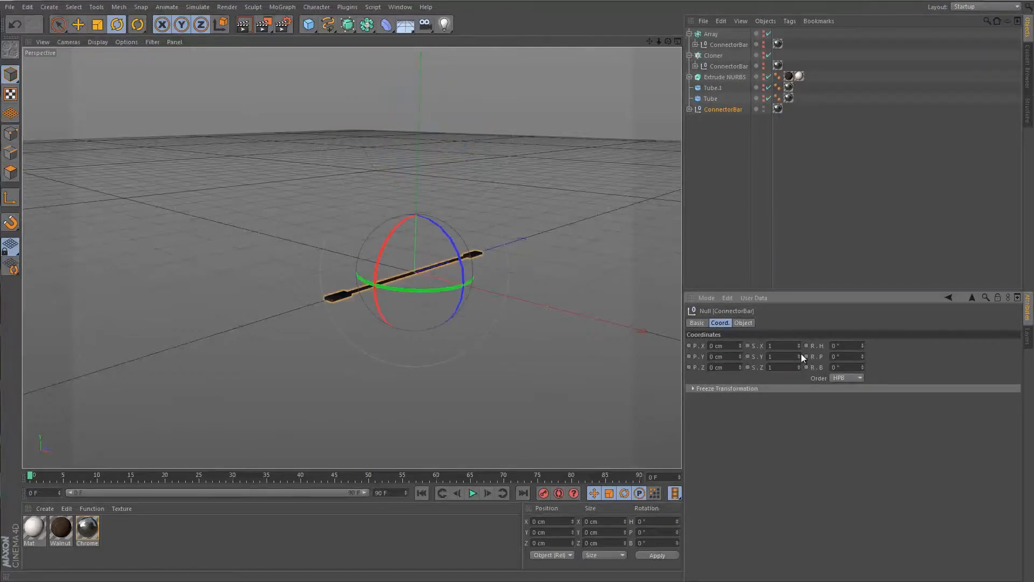
click(551, 376)
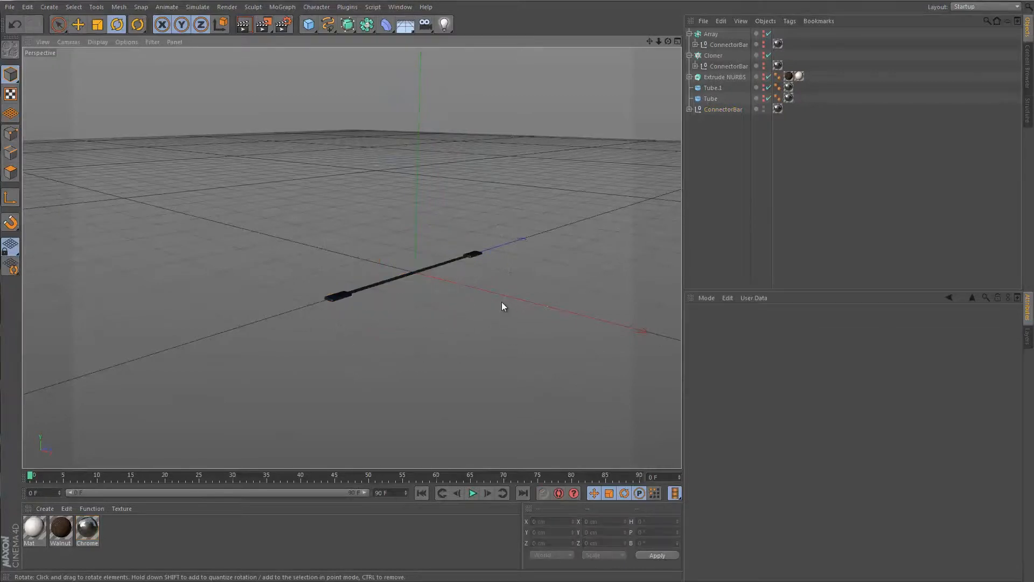
- Raise the top-level ConnectorBar group to a Y position of 205 cm and deselect it
click(421, 270)
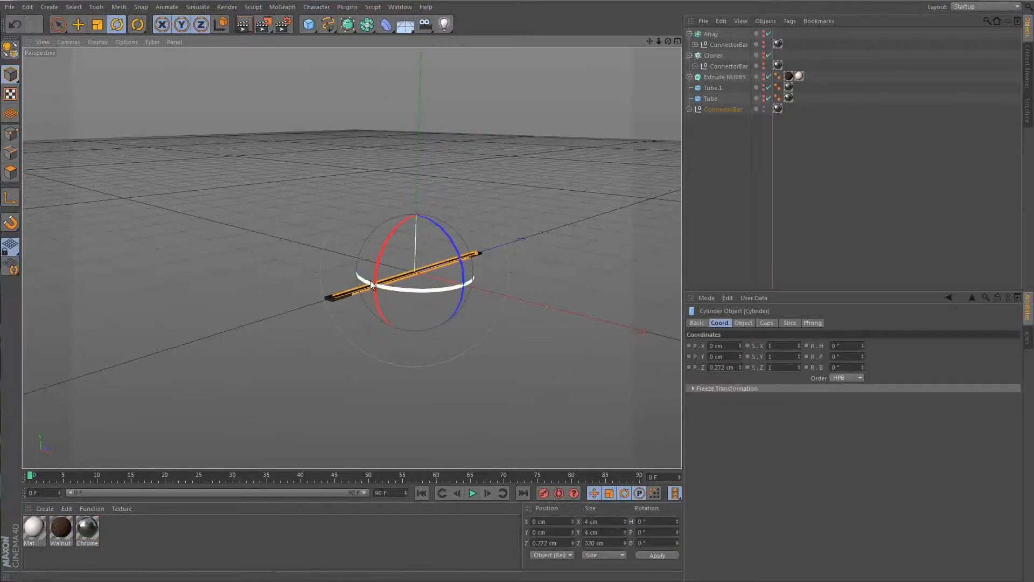
click(710, 109)
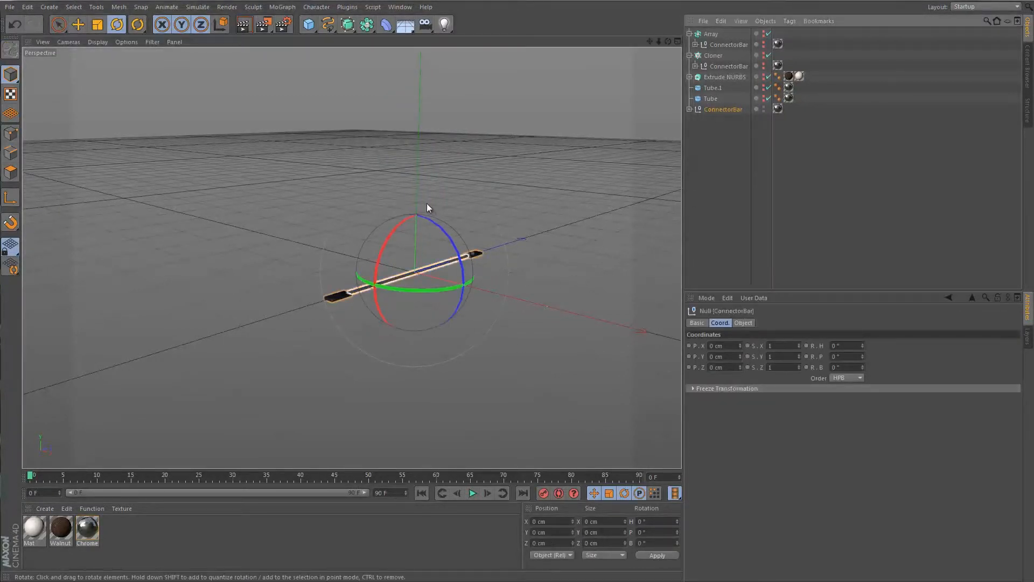
click(62, 28)
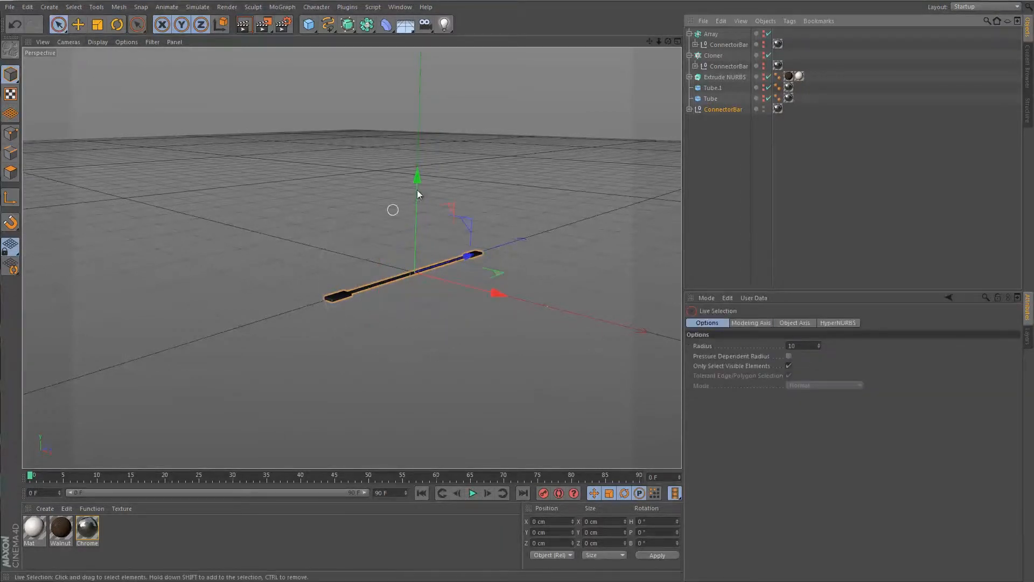
drag(418, 178, 422, 58)
click(719, 111)
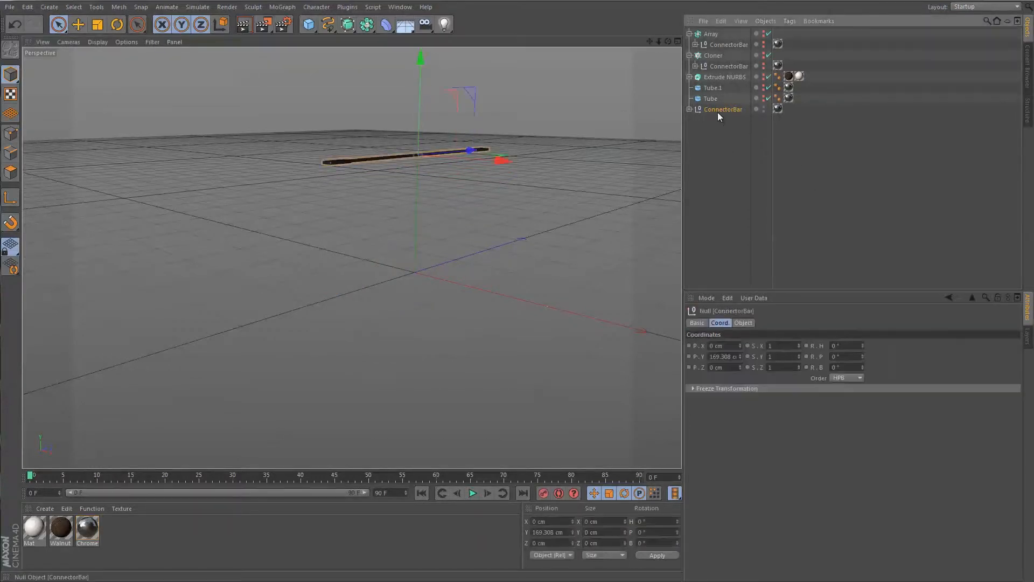
drag(741, 354, 741, 345)
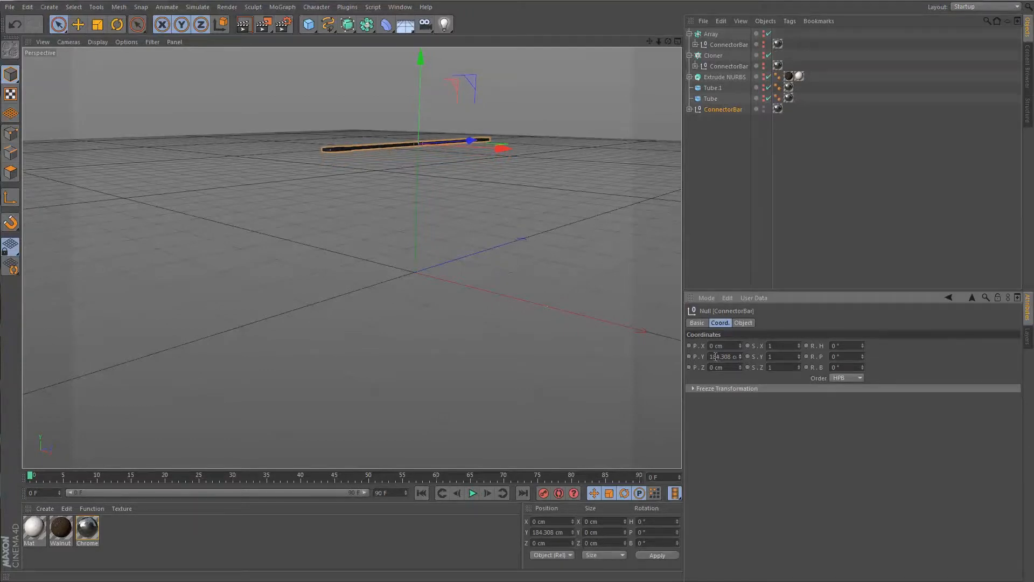
click(713, 356)
text(205)
key(Return)
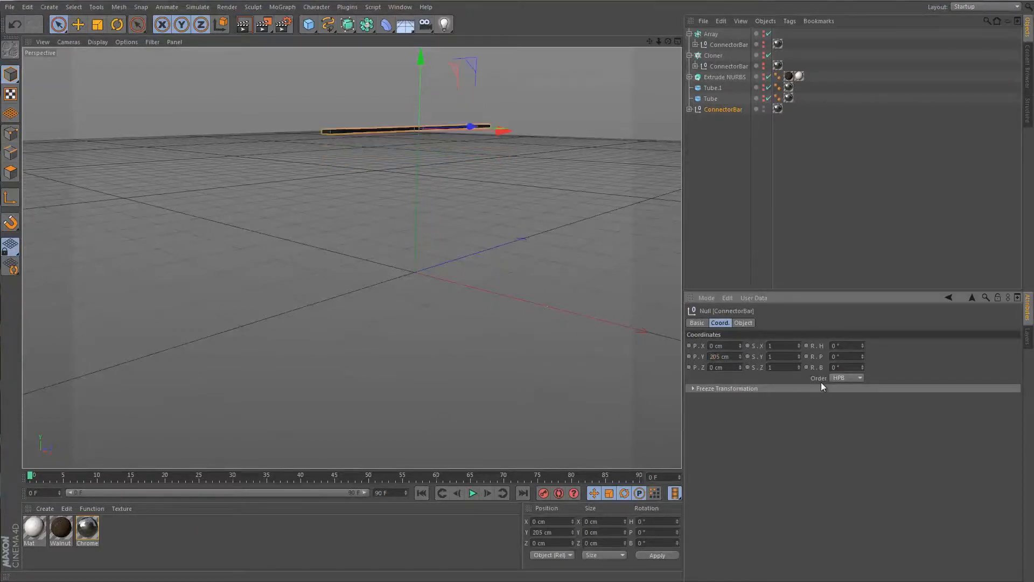
click(712, 136)
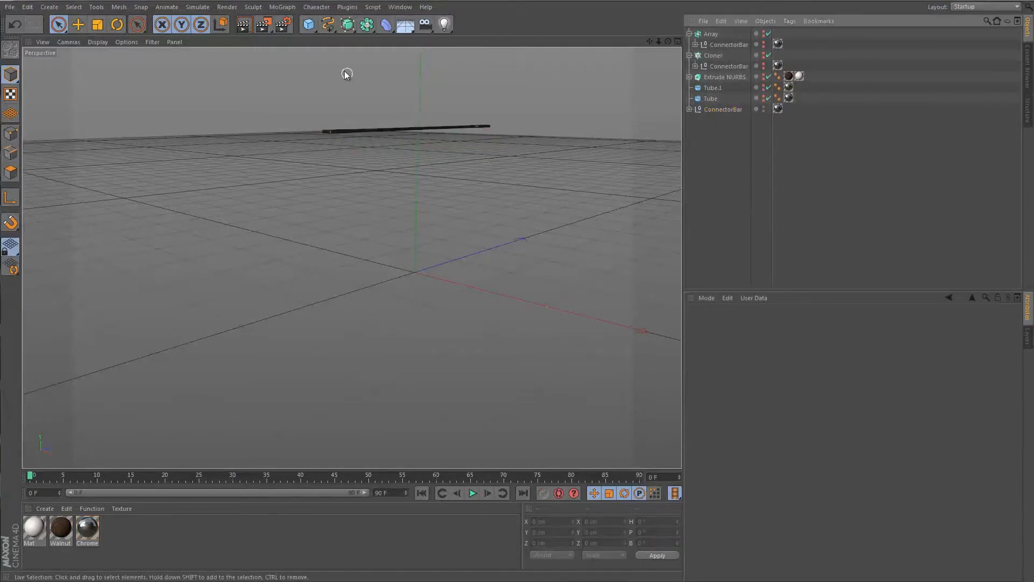
- Add a Null object at the origin, make the top-level ConnectorBar its child, and select the Null
click(320, 26)
click(343, 39)
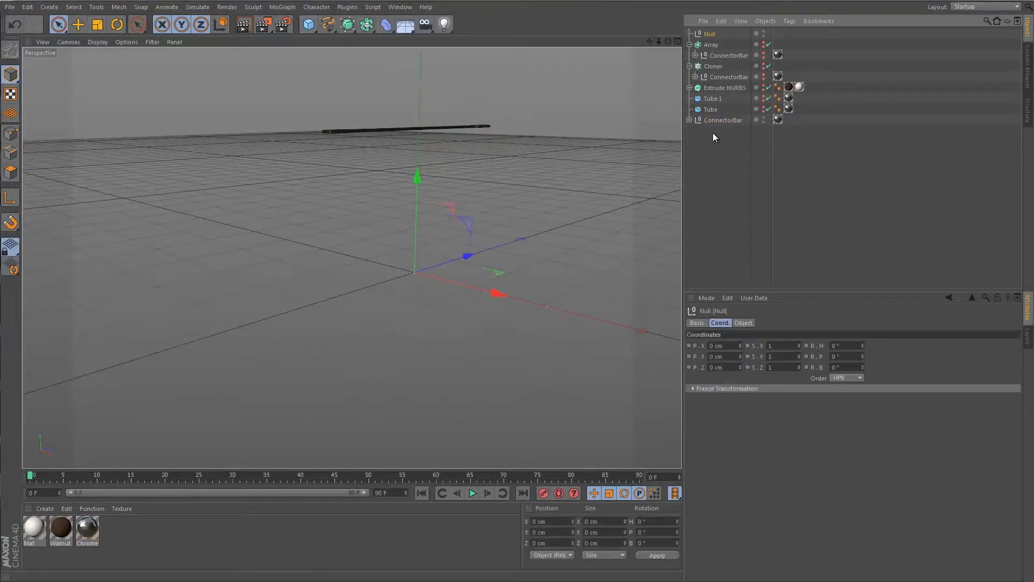
drag(711, 34, 710, 118)
click(712, 113)
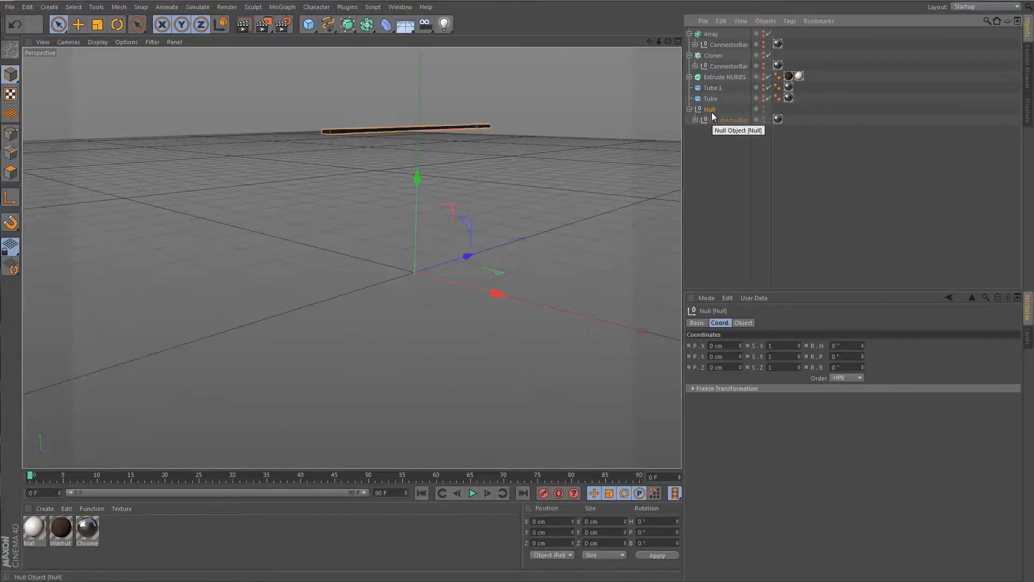
- Rename the Null as Bar Parent and try duplicating it together with its ConnectorBar child
double_click(713, 111)
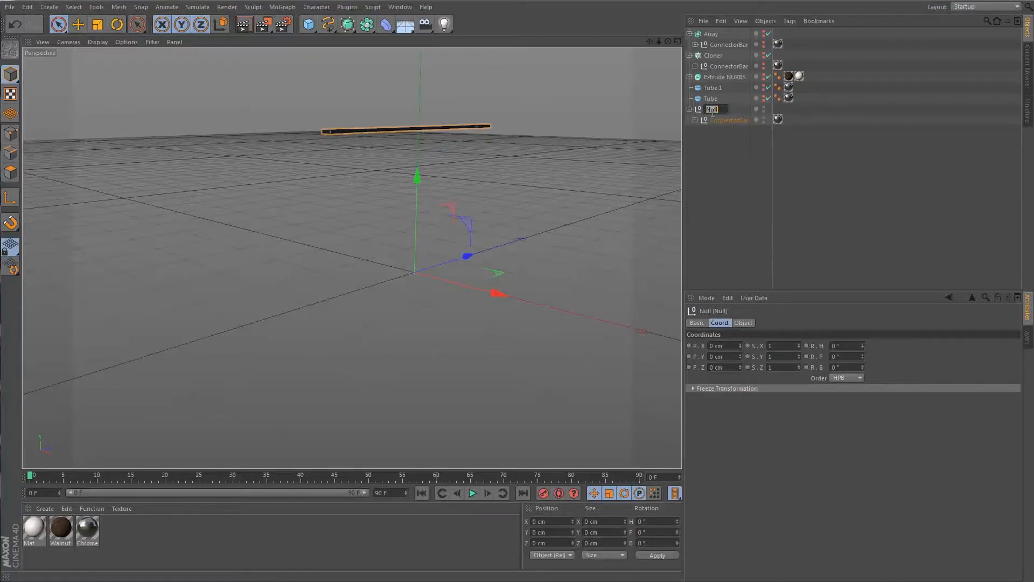
text(Bar Parent)
key(Return)
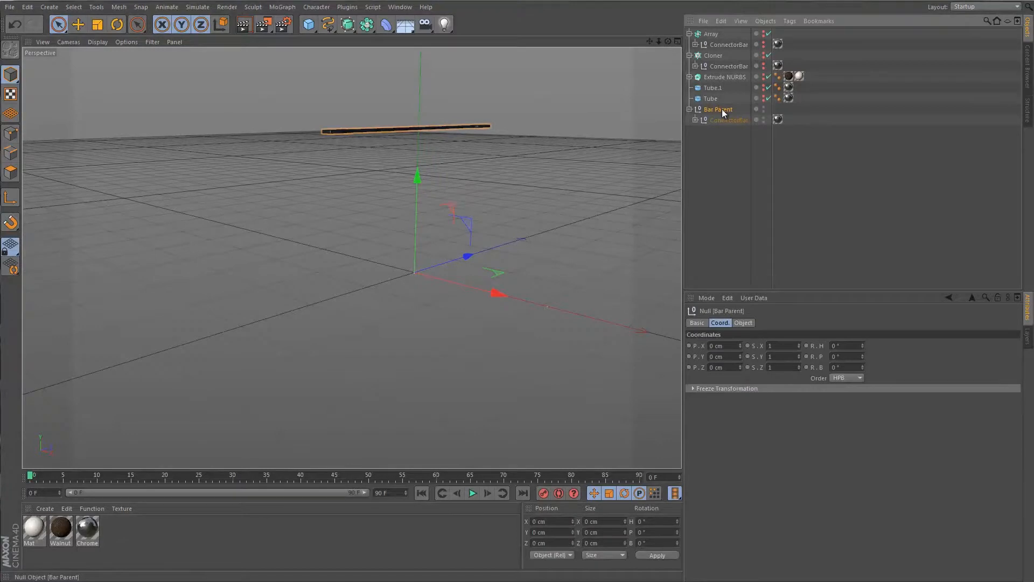
ctrl+drag(722, 121, 717, 215)
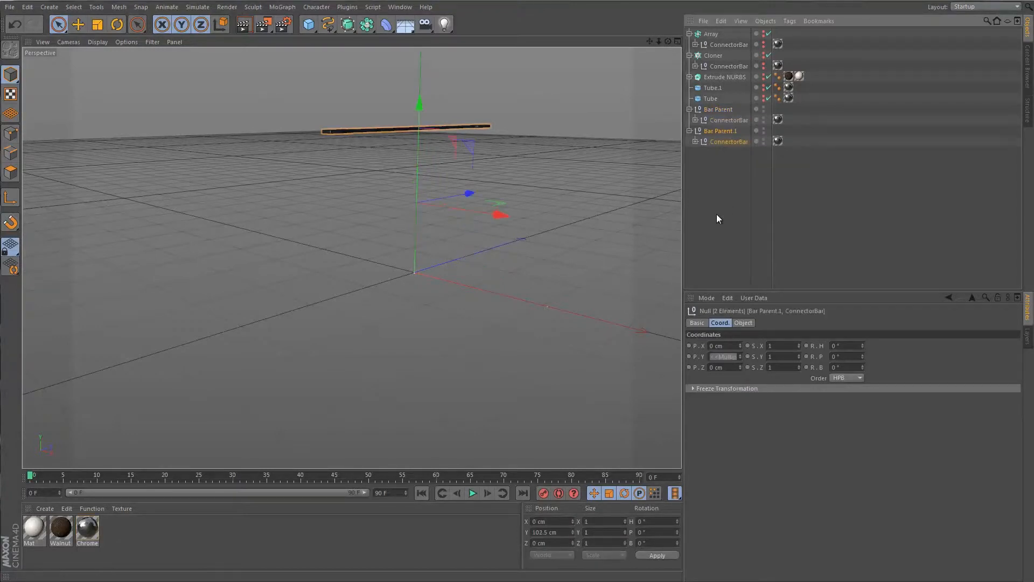
key(ctrl+z)
- Copy the ConnectorBar inside Bar Parent and set Bar Parent's bank rotation (R.B) to 45°
click(725, 118)
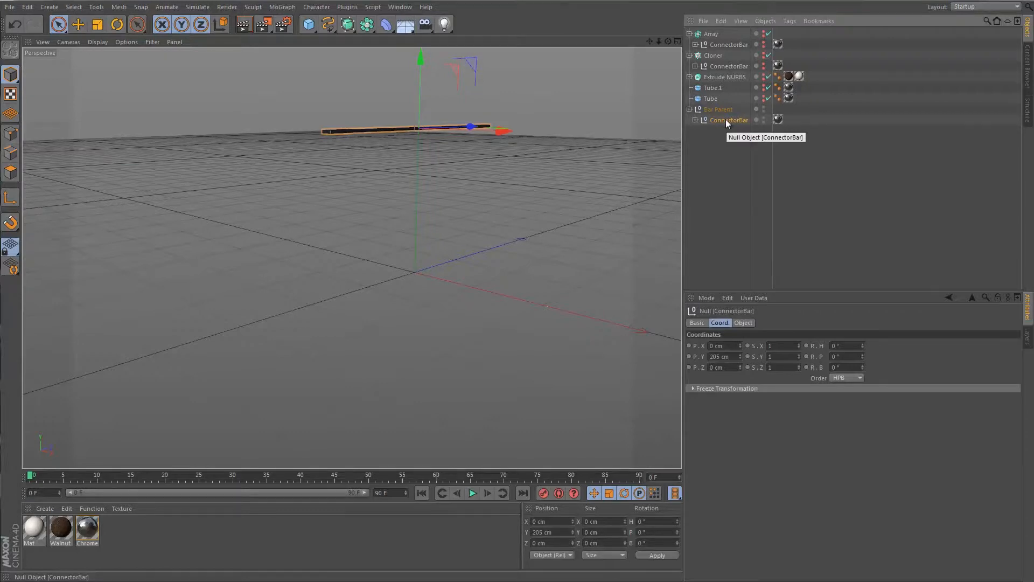
click(726, 109)
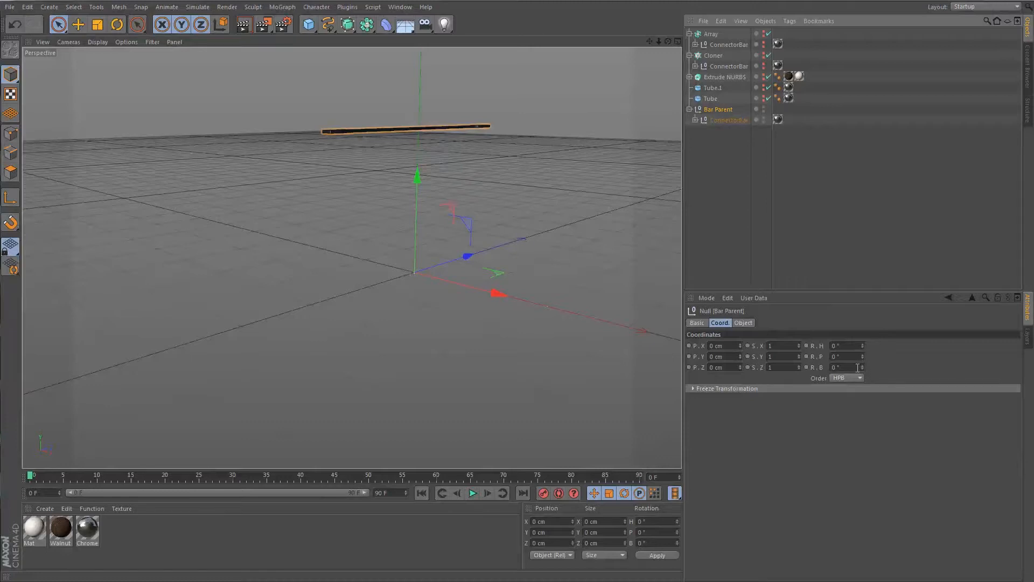
drag(858, 368, 828, 368)
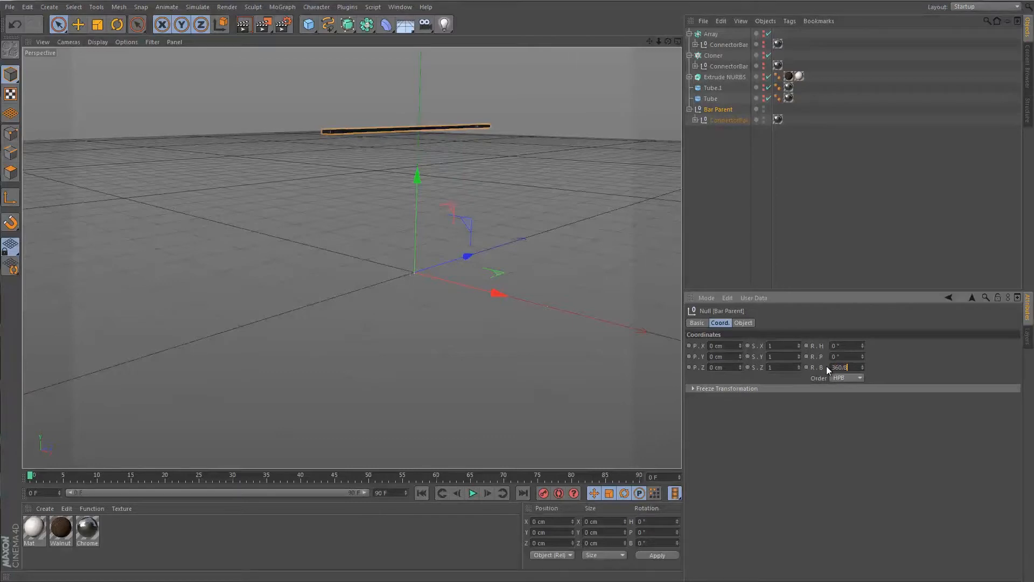
key(Return)
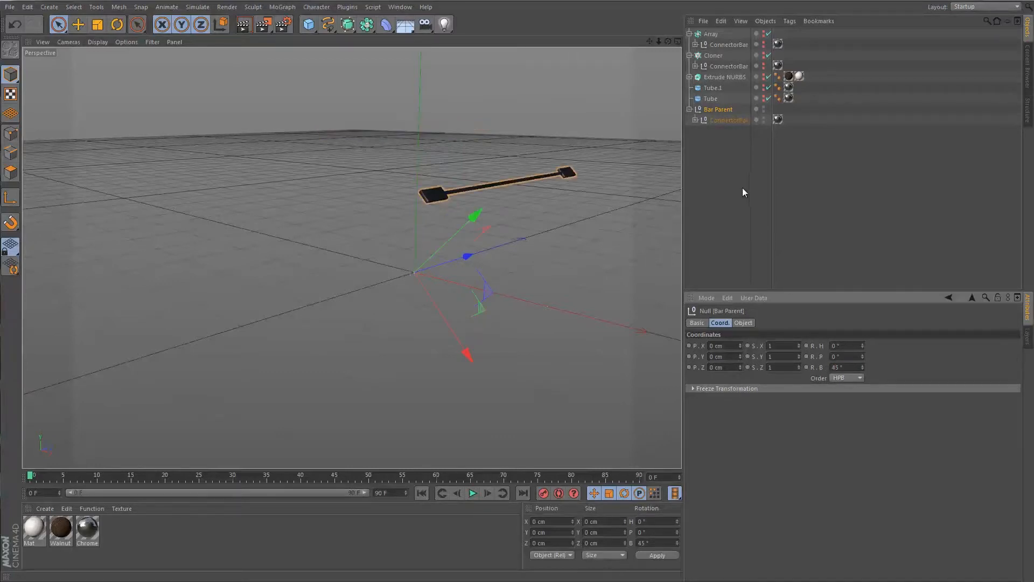
- Paste an unrotated ConnectorBar copy, make it a child of Bar Parent, and set Bar Parent's bank rotation to 90°
key(ctrl+v)
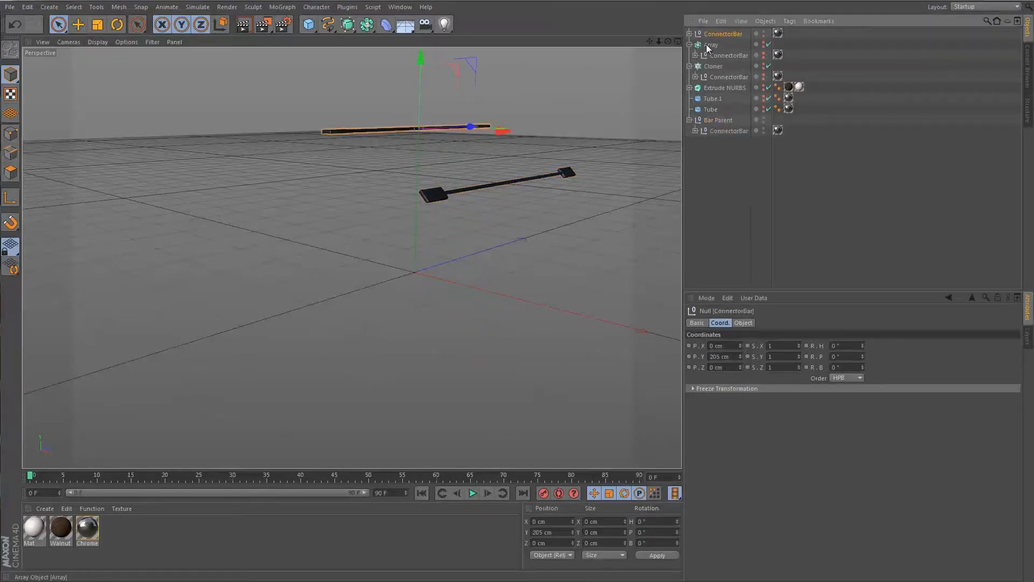
drag(717, 105, 716, 120)
click(719, 109)
double_click(845, 364)
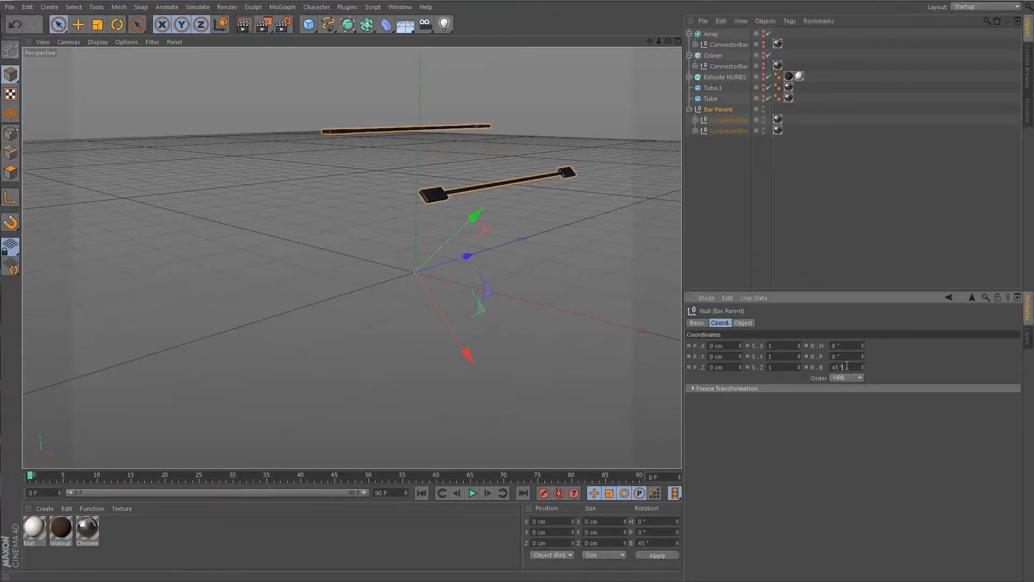
text(90)
key(Return)
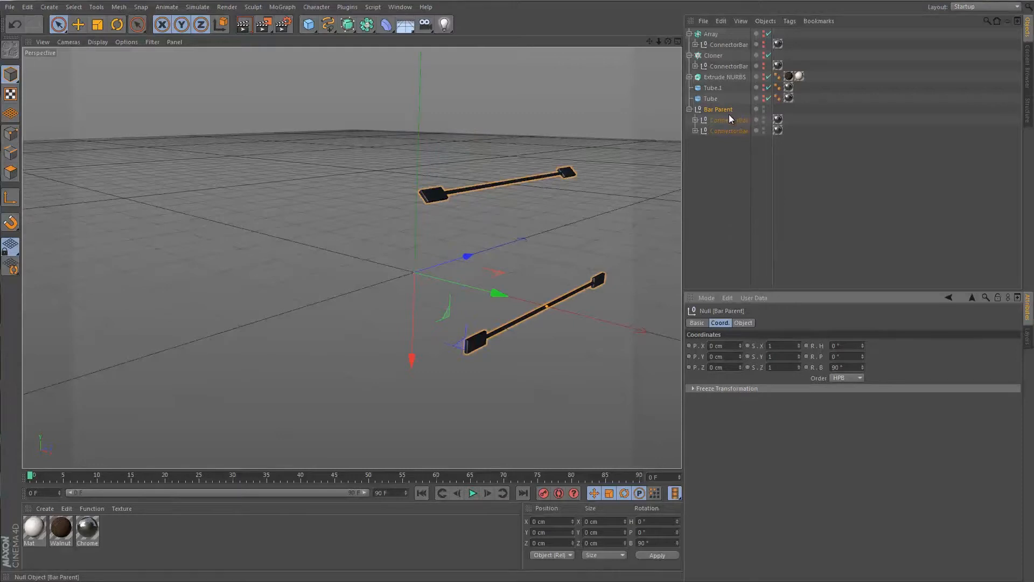
- Paste a third ConnectorBar, make it a child of Bar Parent, and select Bar Parent
click(733, 169)
key(ctrl+v)
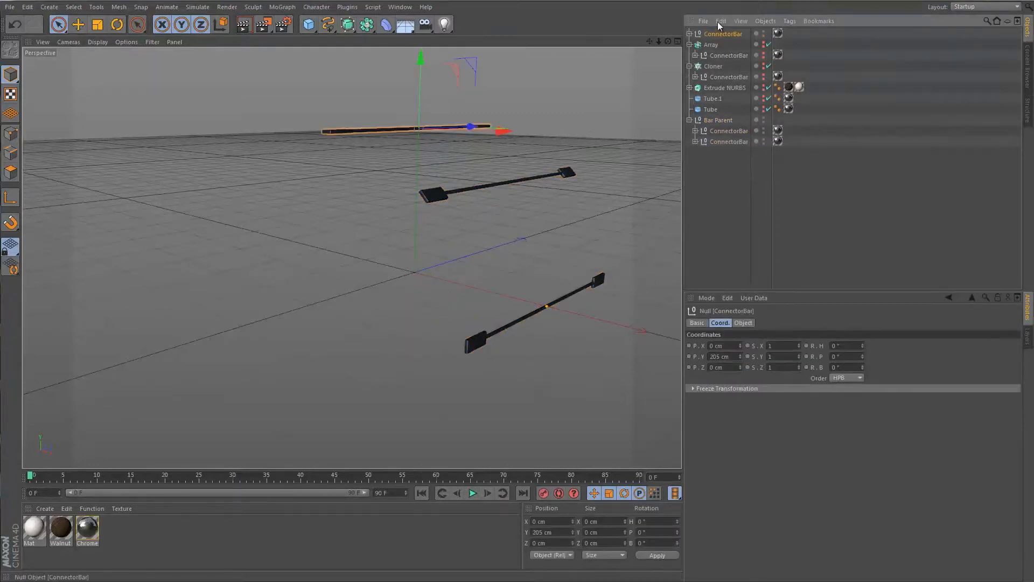
drag(718, 33, 723, 121)
click(726, 177)
click(722, 110)
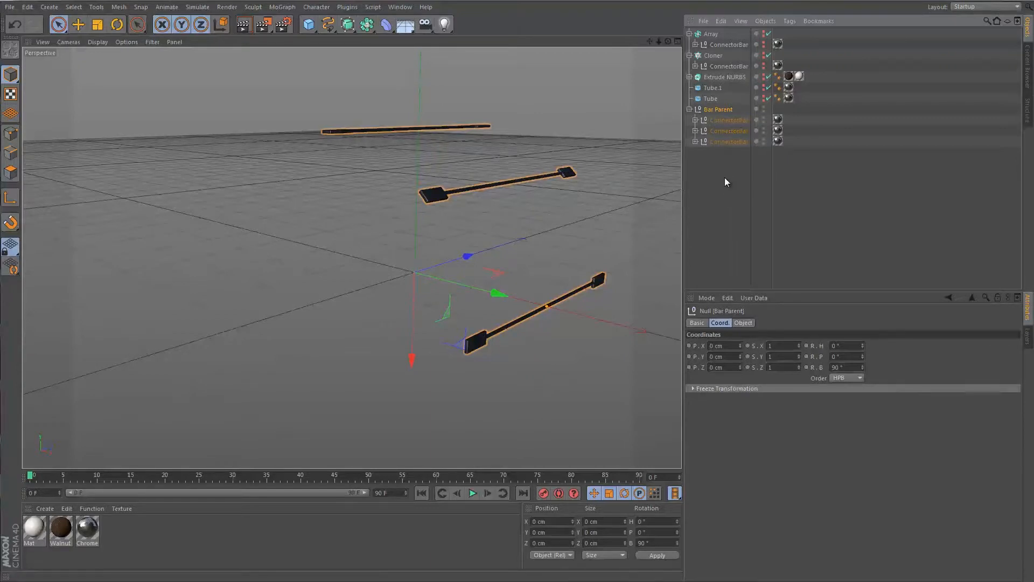
- Delete the Bar Parent group and the Array, leaving the Cloner as the only set of tension rods
click(727, 178)
click(717, 109)
key(Delete)
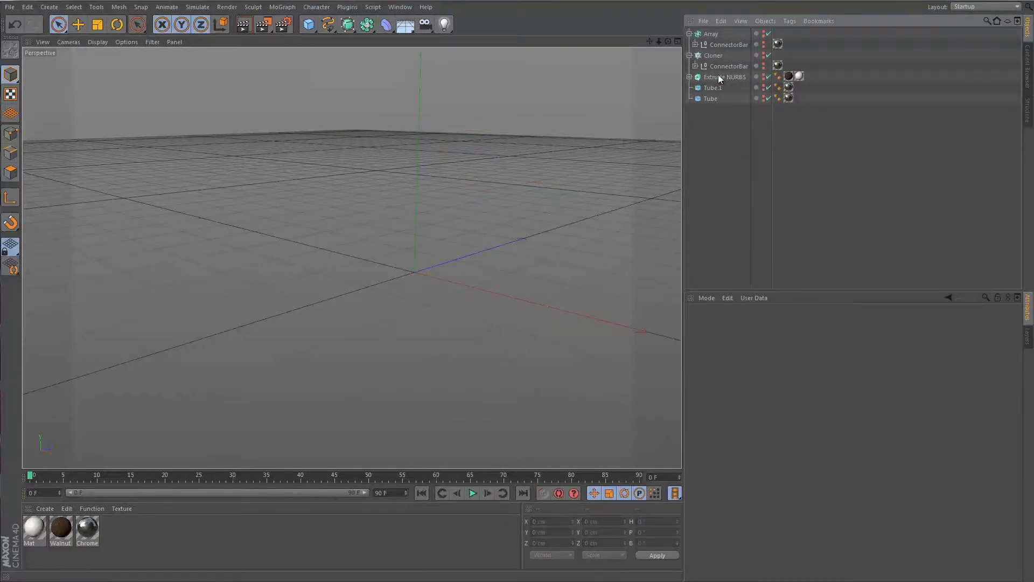
click(713, 34)
key(Delete)
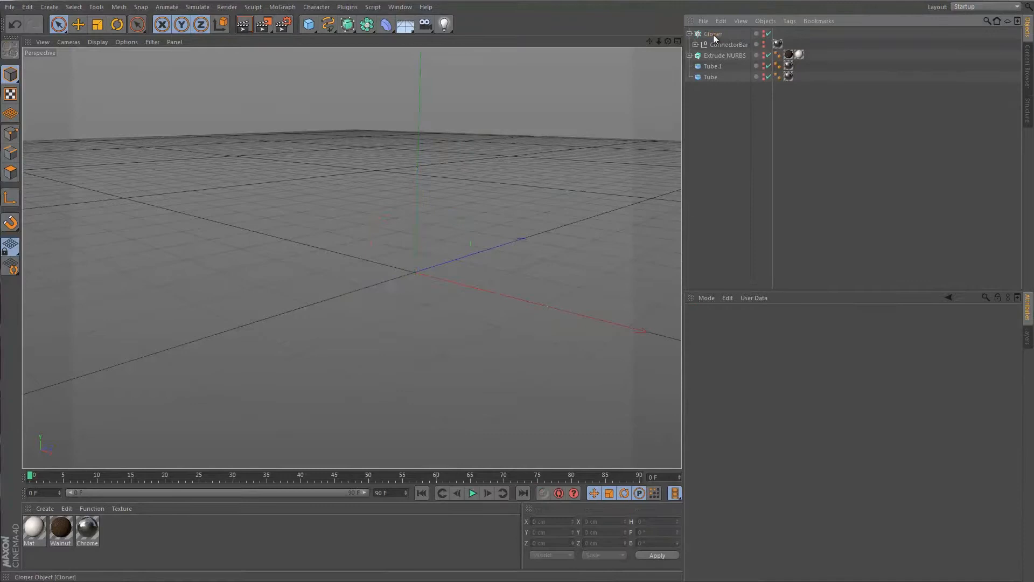
- Show the Cloner, drum body and rim tubes to view the assembled drum, and hide them all again
click(714, 36)
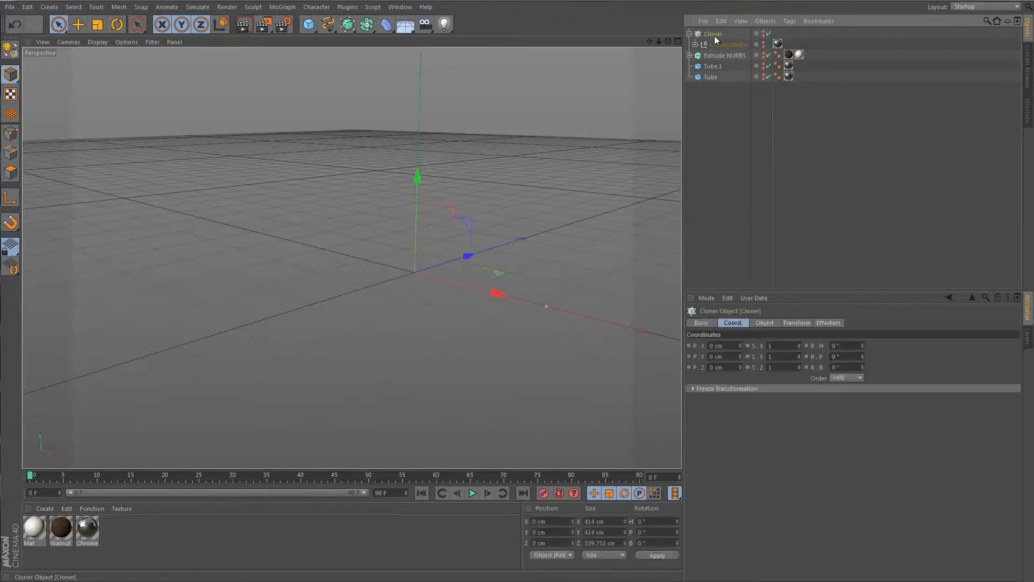
click(766, 34)
click(717, 166)
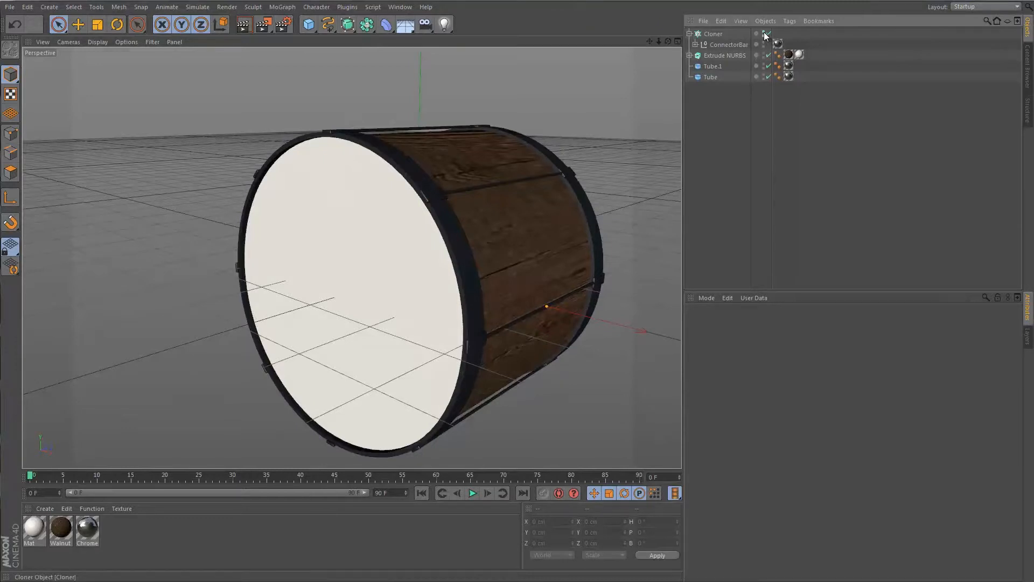
drag(764, 33, 765, 191)
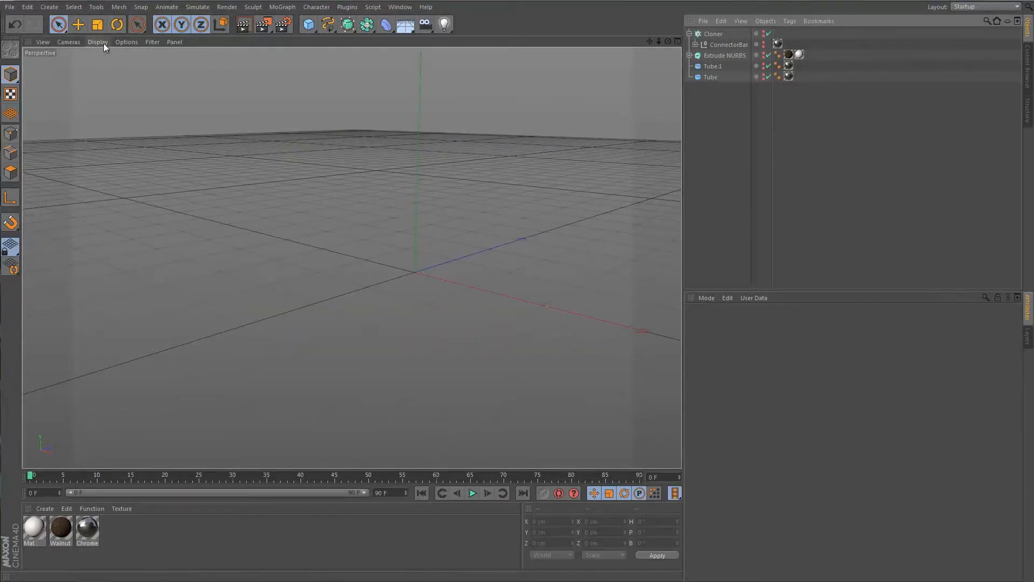
- Add a Cylinder at the origin with a radius of 10 cm and a height of 100 cm
click(308, 24)
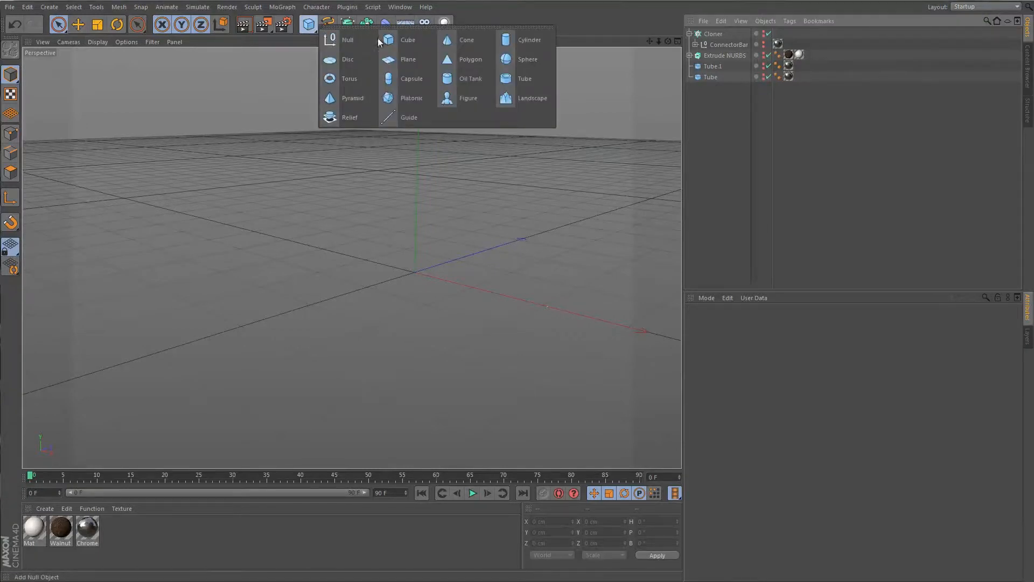
click(517, 42)
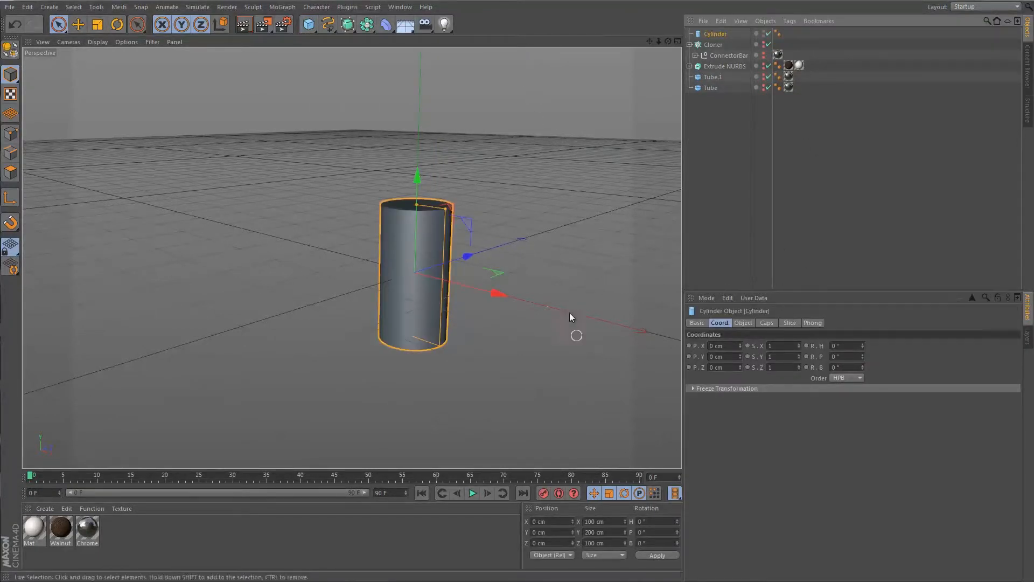
click(744, 324)
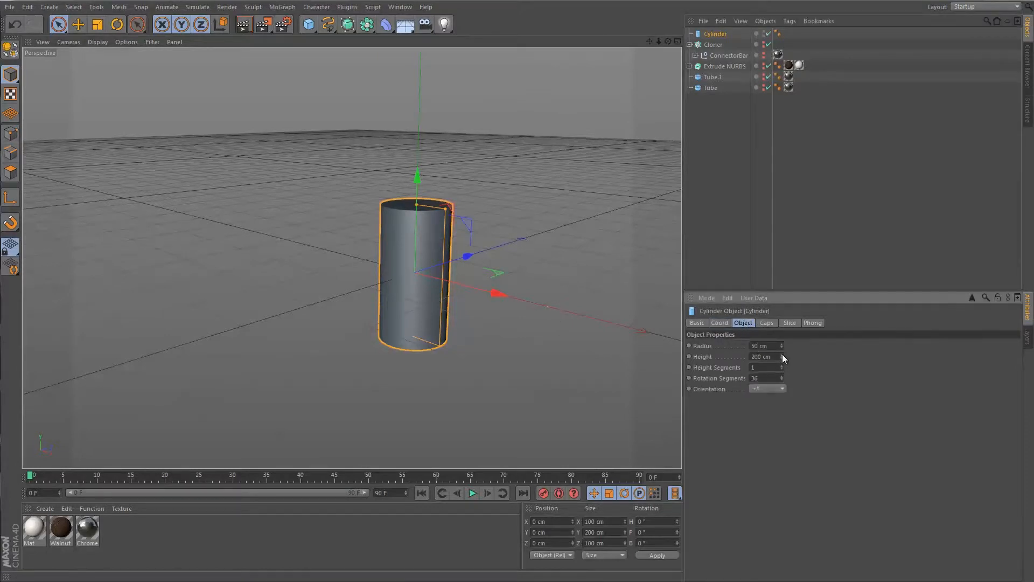
drag(783, 345, 782, 357)
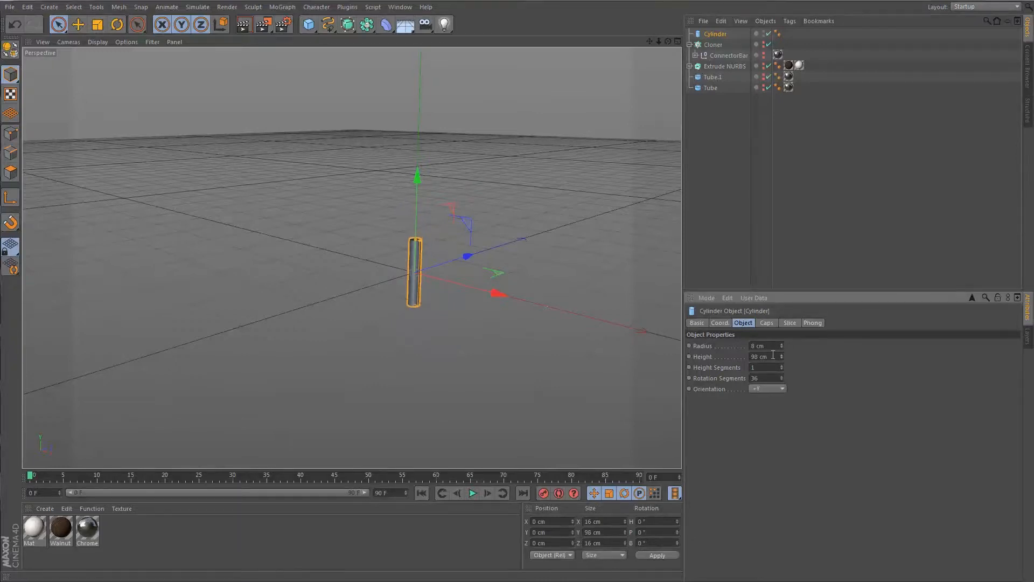
text(10)
key(Tab)
text(100)
key(Return)
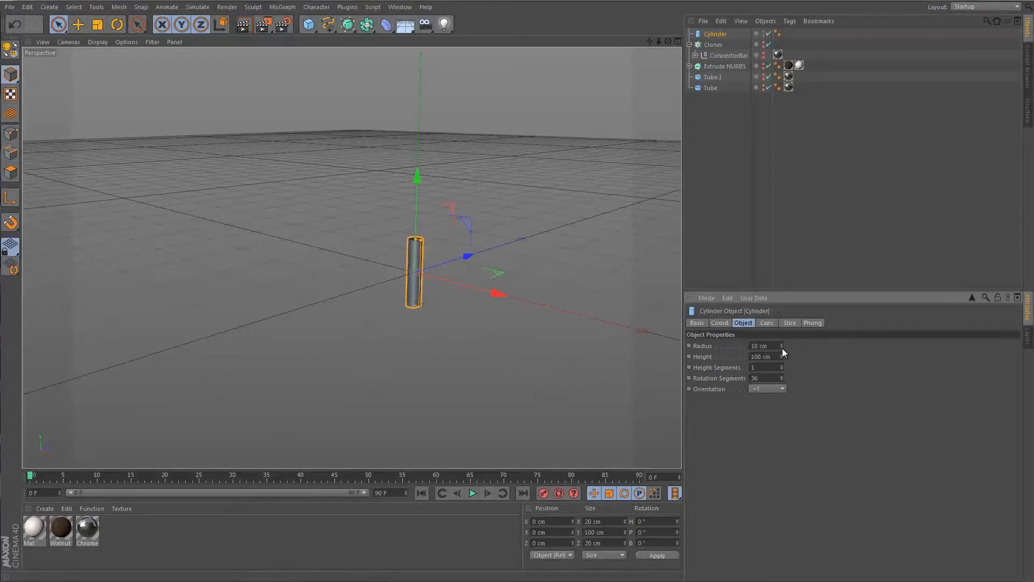
- Examine the Leg cylinder's dimensions in the open project my-heart-like-a-kick-drum_0002, and return to the Untitled 2 scene
click(407, 8)
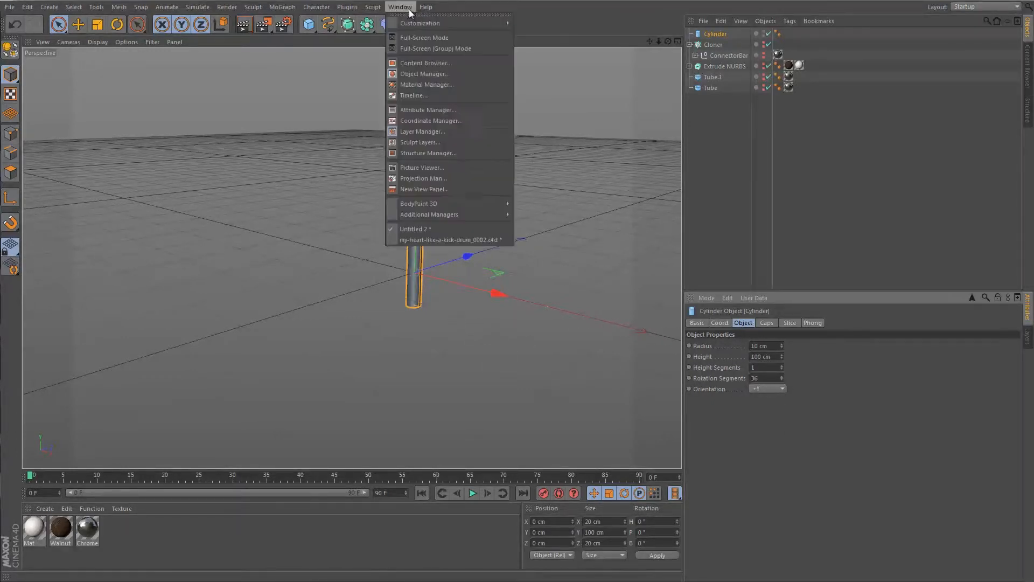
click(450, 239)
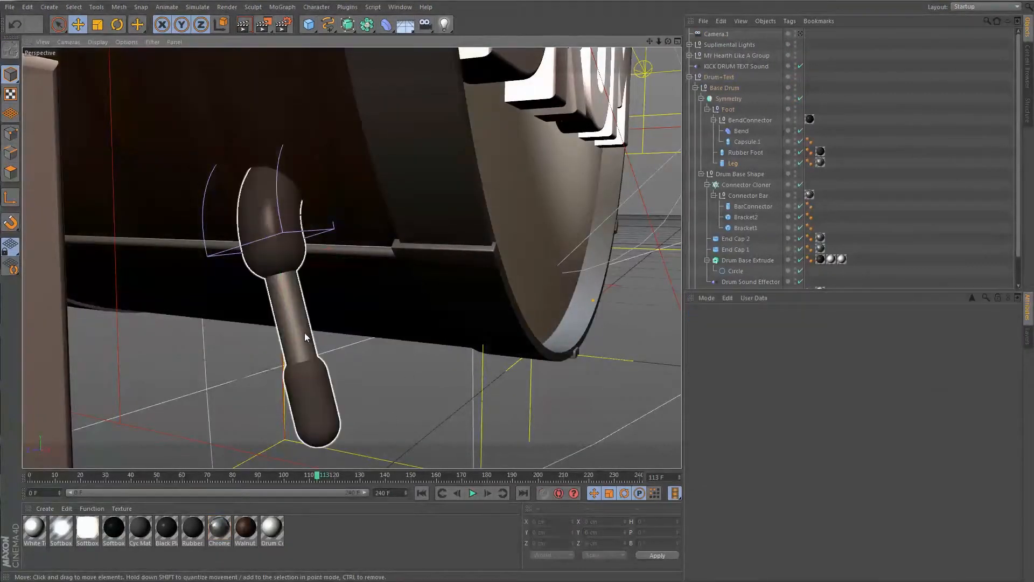
click(305, 337)
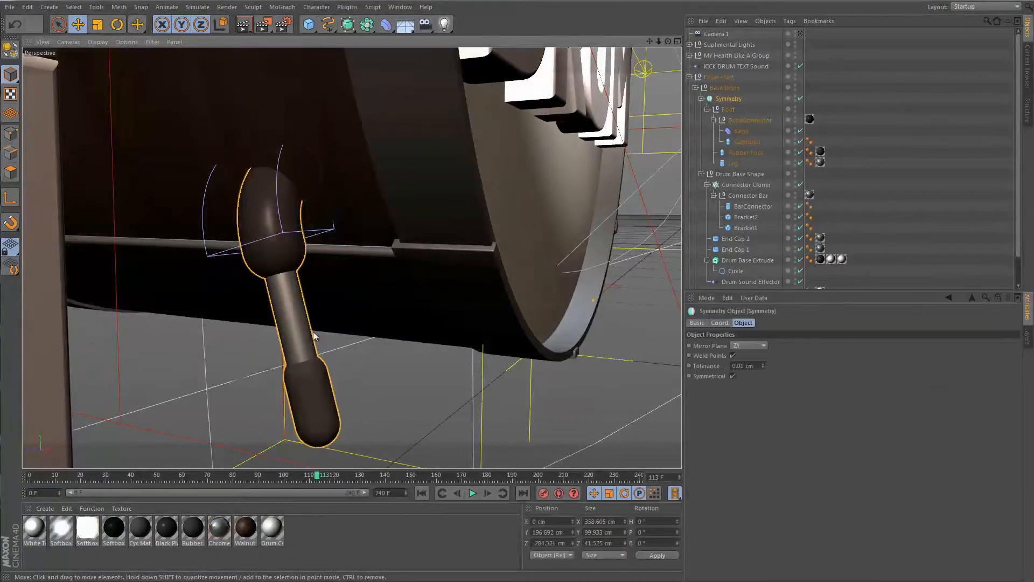
click(736, 164)
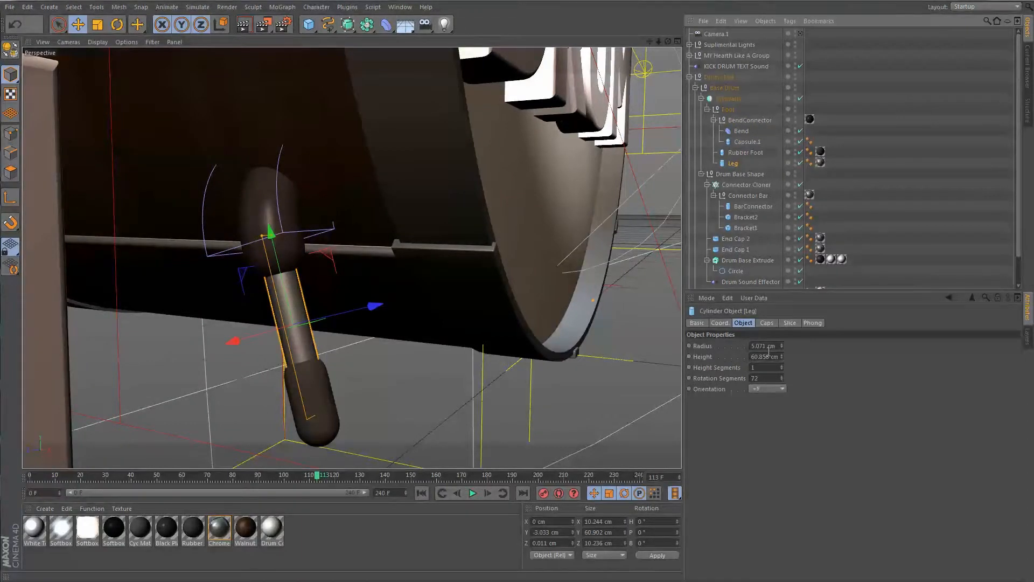
click(400, 7)
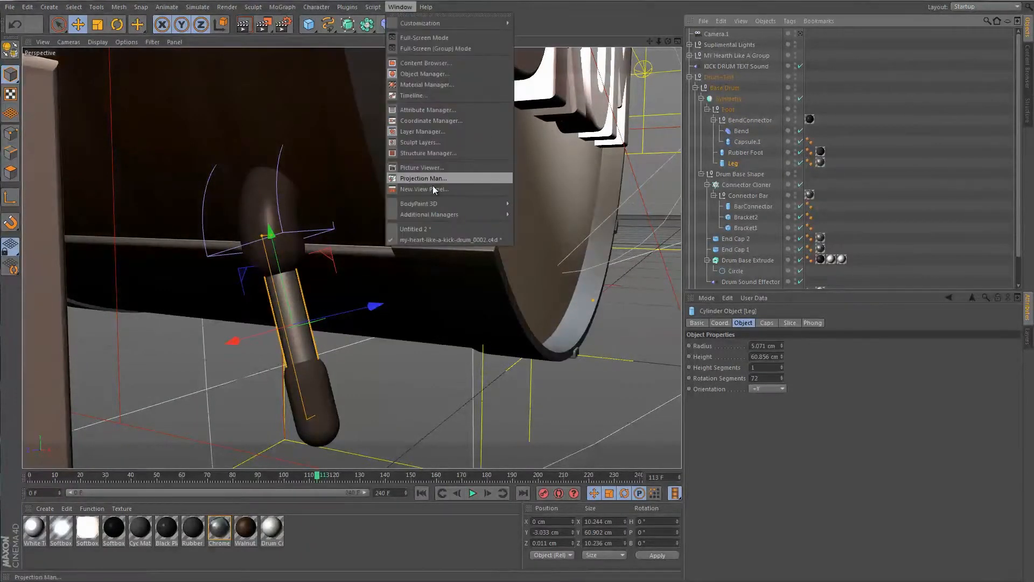
click(428, 228)
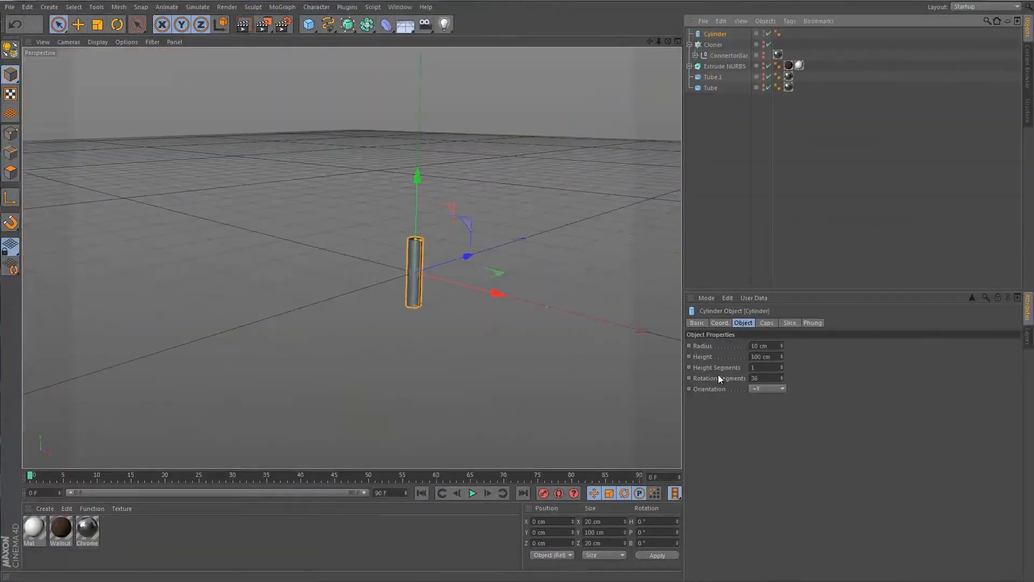
- Set the cylinder's radius to 5 cm and its height to 60 cm
click(759, 347)
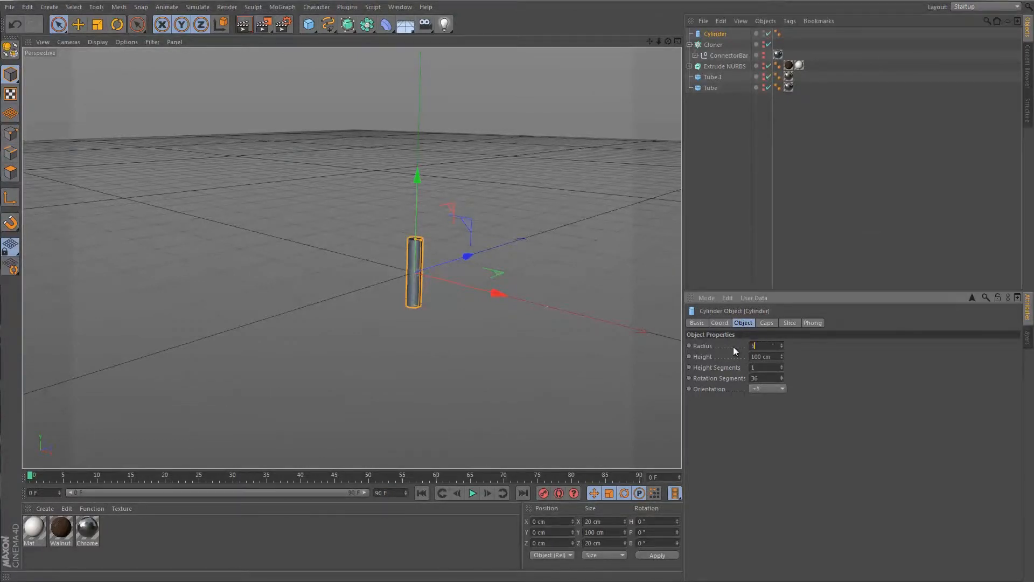
text(5)
key(Tab)
text(60)
key(Return)
alt+right_drag(401, 274, 582, 261)
mouse_move(576, 260)
alt+mouse_down()
mouse_move(544, 261)
mouse_move(567, 261)
alt+mouse_up()
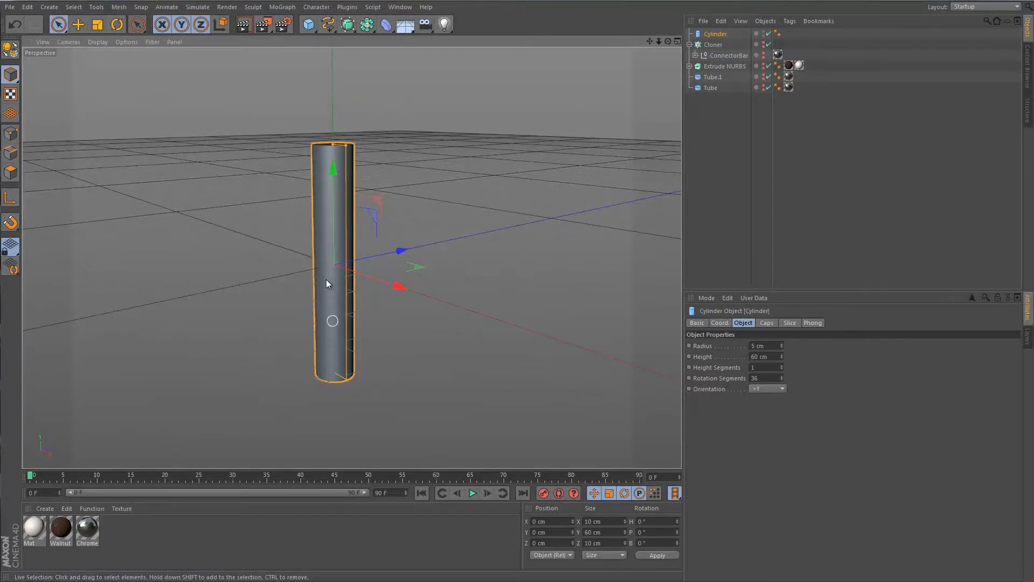
- Add a capsule primitive with a radius of 6 cm and a height of 20 cm
click(308, 28)
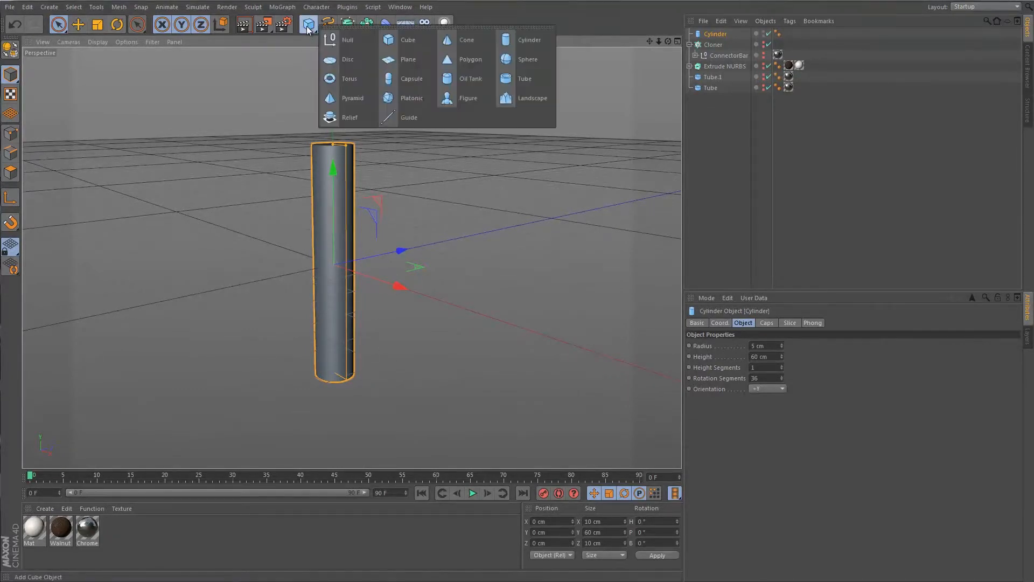
click(391, 78)
click(762, 346)
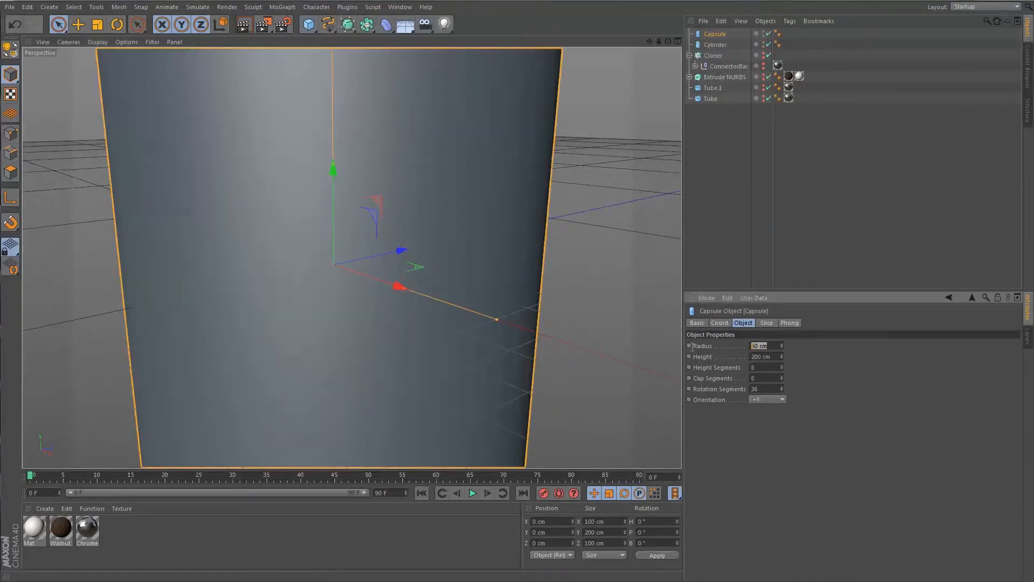
text(6)
key(Tab)
text(20)
key(Return)
- Move the capsule down to about Y -26.1 cm at the cylinder's lower end and enlarge it to radius 7 cm, height 30 cm
drag(333, 172, 341, 270)
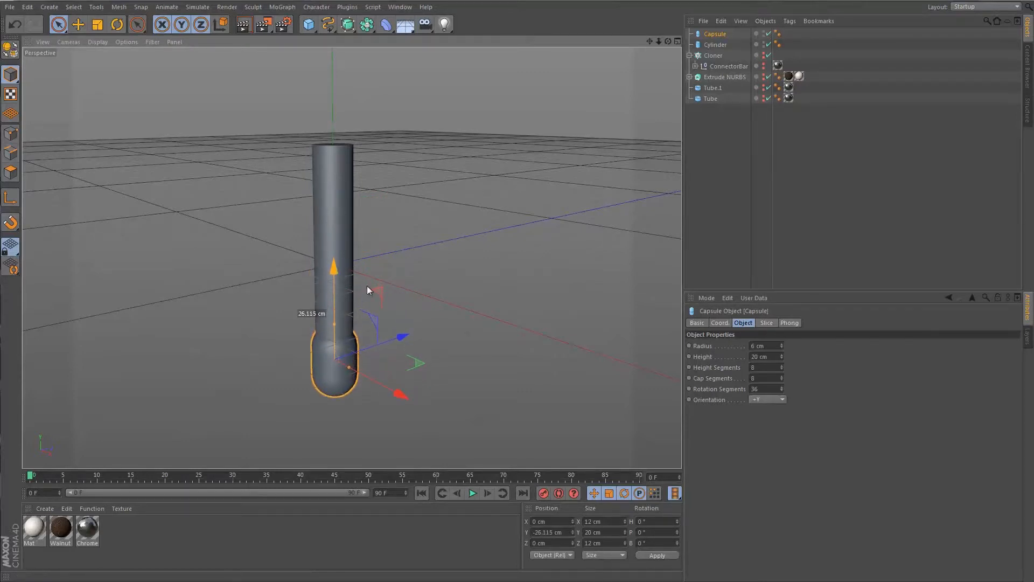
click(783, 344)
drag(782, 356, 782, 355)
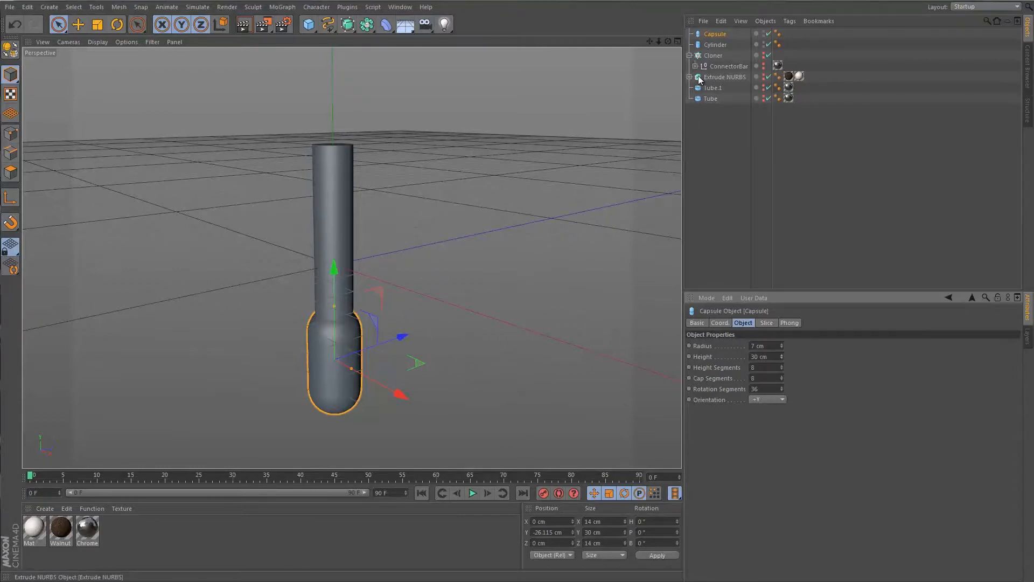
- Duplicate the capsule and move the copy up to about Y 34.1 cm at the cylinder's upper end
key(ctrl+c)
key(ctrl+v)
drag(334, 269, 342, 5)
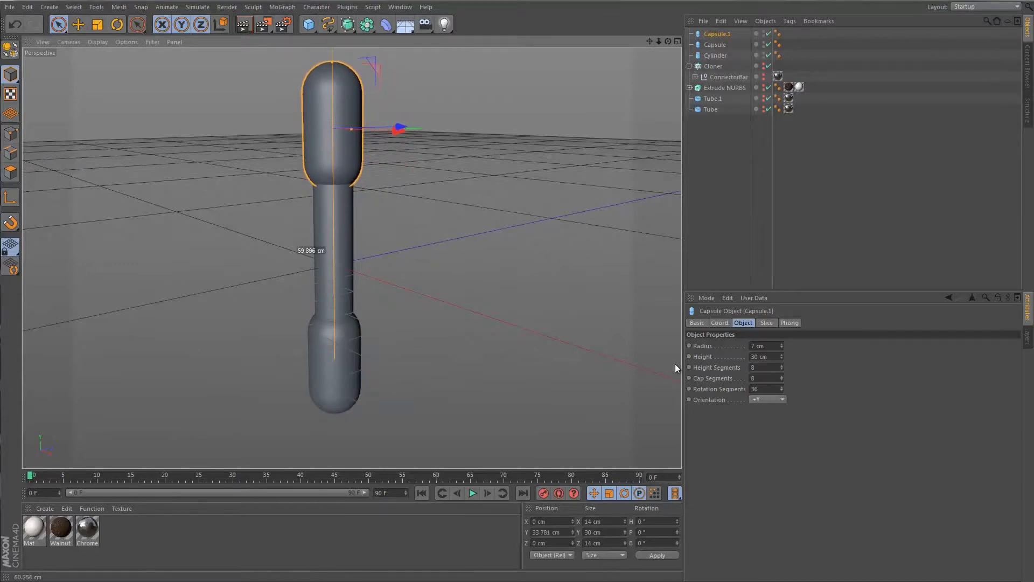
drag(675, 367, 676, 364)
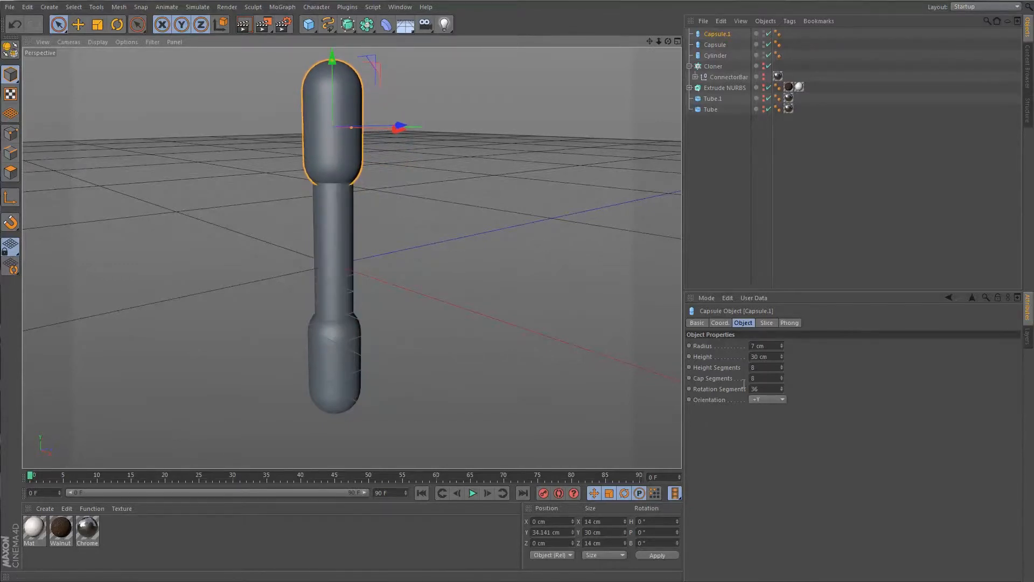
- Try a height of 60 cm on the upper capsule
click(776, 356)
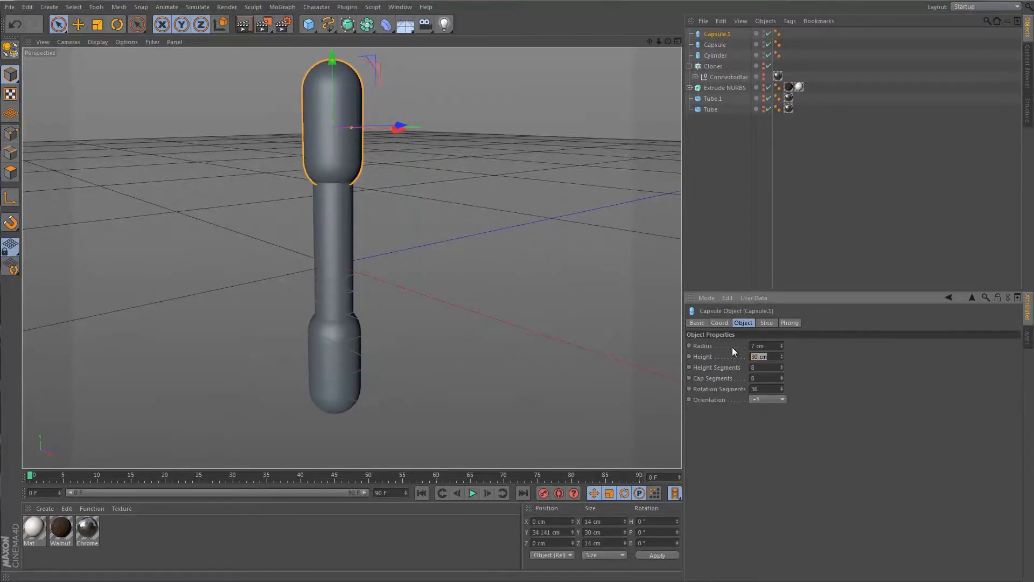
text(60)
key(Return)
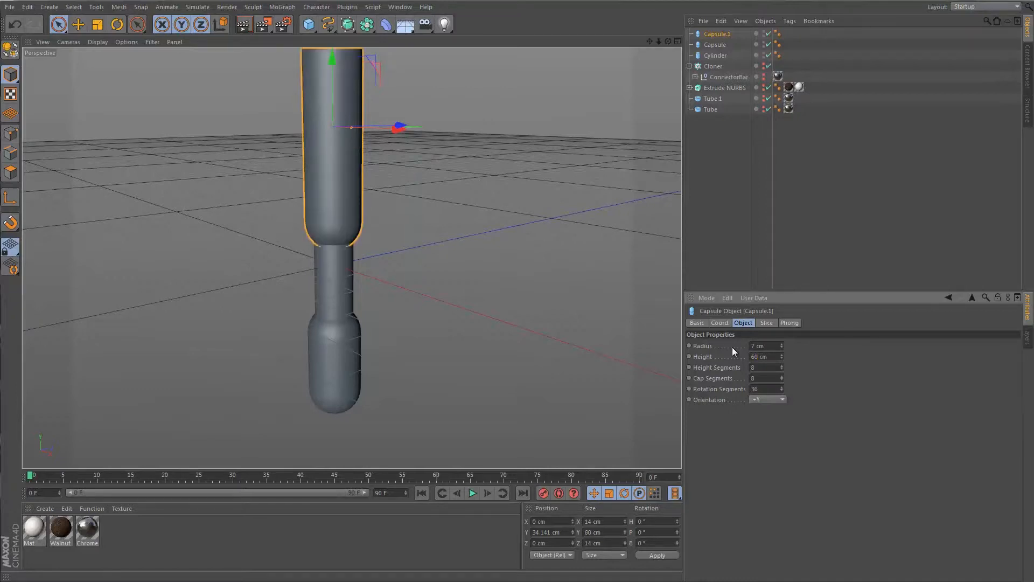
- Set the upper capsule's height to 50 cm
double_click(753, 357)
text(50)
key(Return)
scroll(467, 218, down, 5)
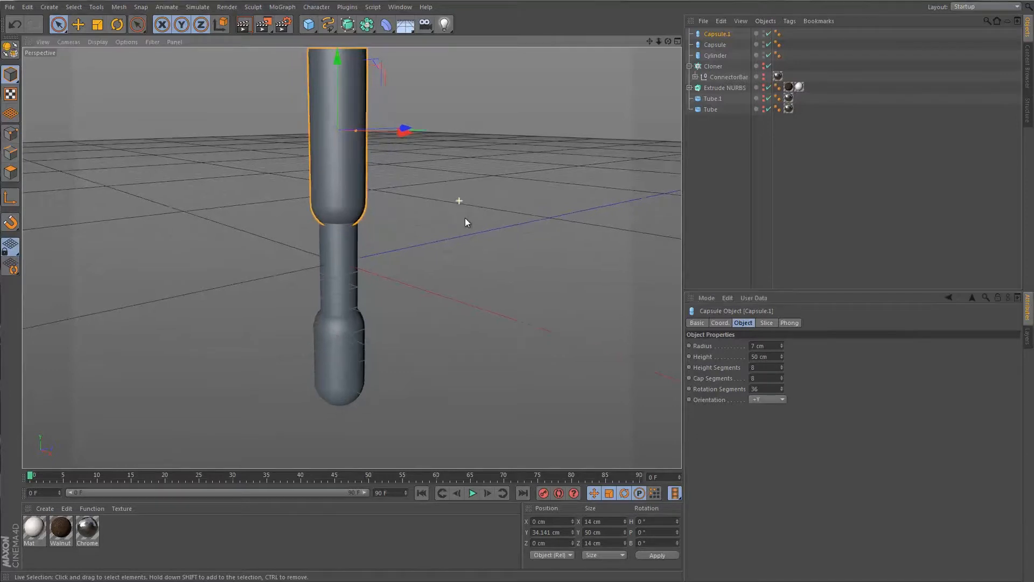
mouse_move(467, 223)
alt+mouse_down()
mouse_move(455, 245)
mouse_move(409, 228)
mouse_move(469, 232)
mouse_move(455, 235)
alt+mouse_up()
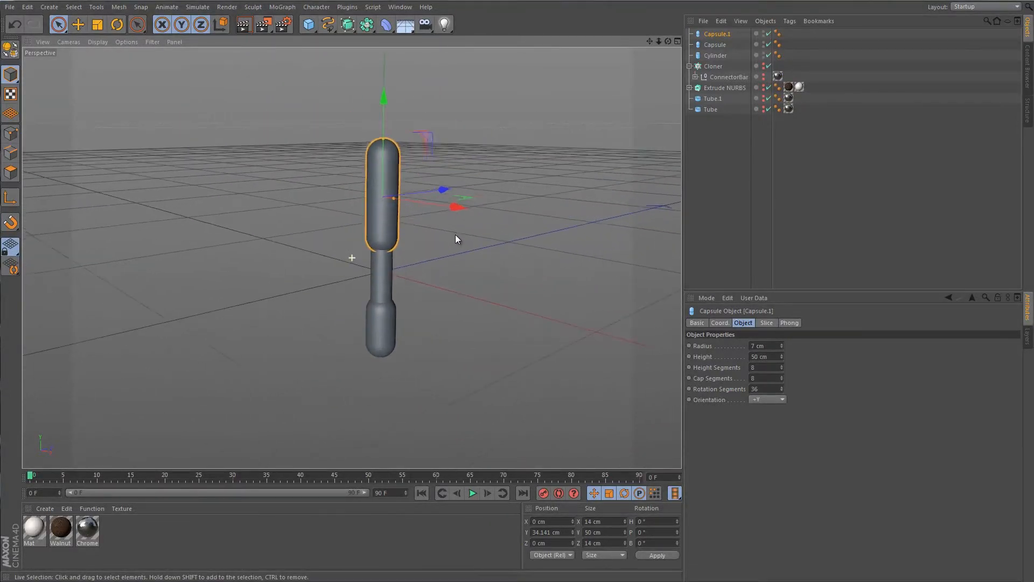
- Apply the Chrome material to the cylinder between the two capsules
click(484, 269)
click(378, 294)
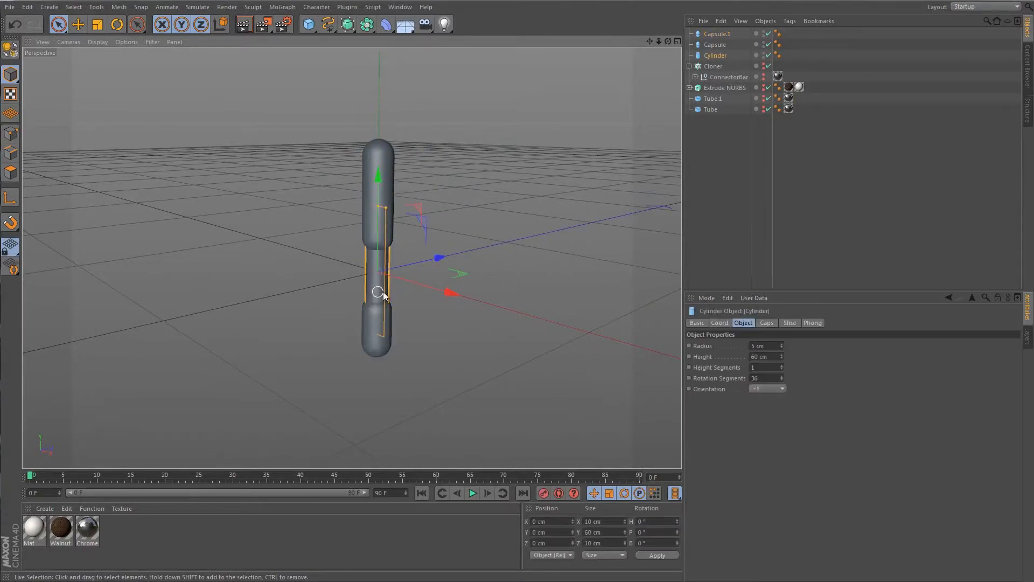
drag(79, 544, 372, 282)
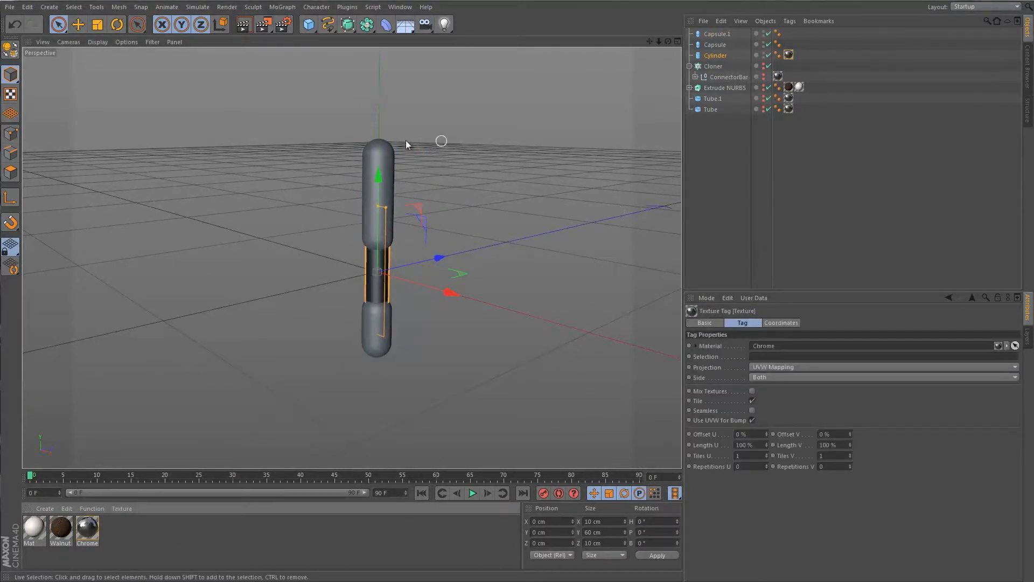
- Create a new material and set its color to dark grey, RGB 49, 49, 49
click(385, 151)
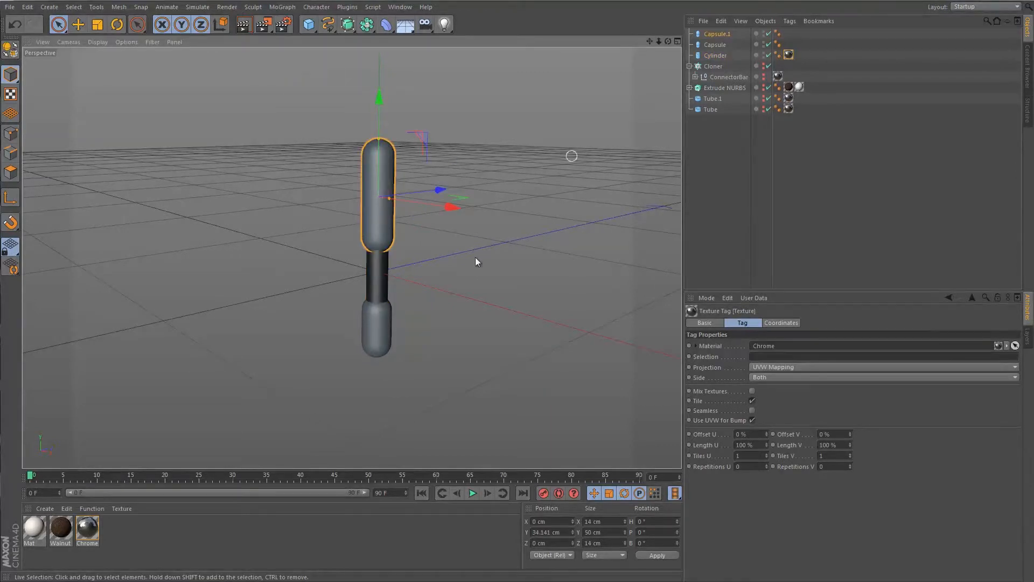
click(45, 508)
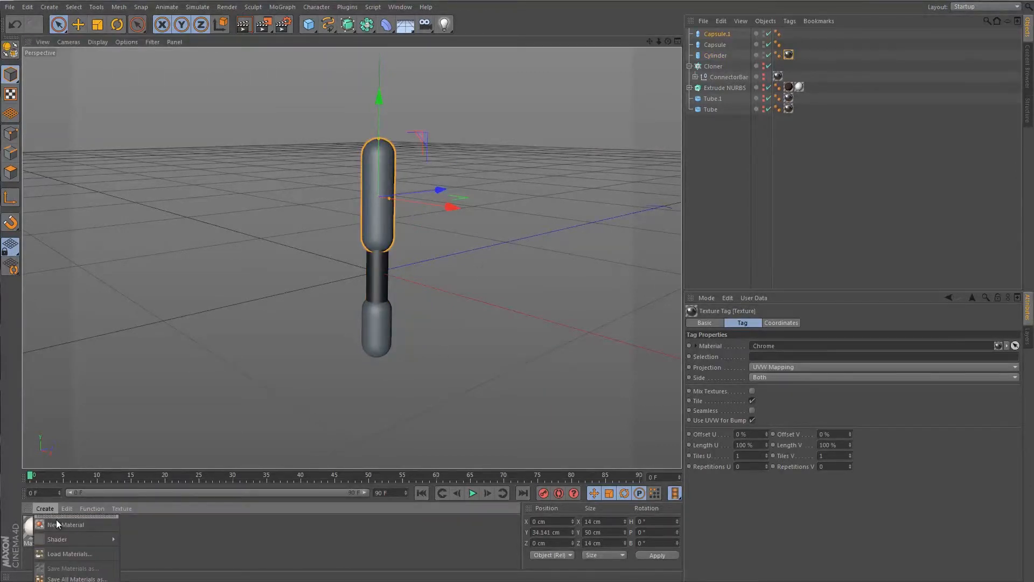
click(58, 525)
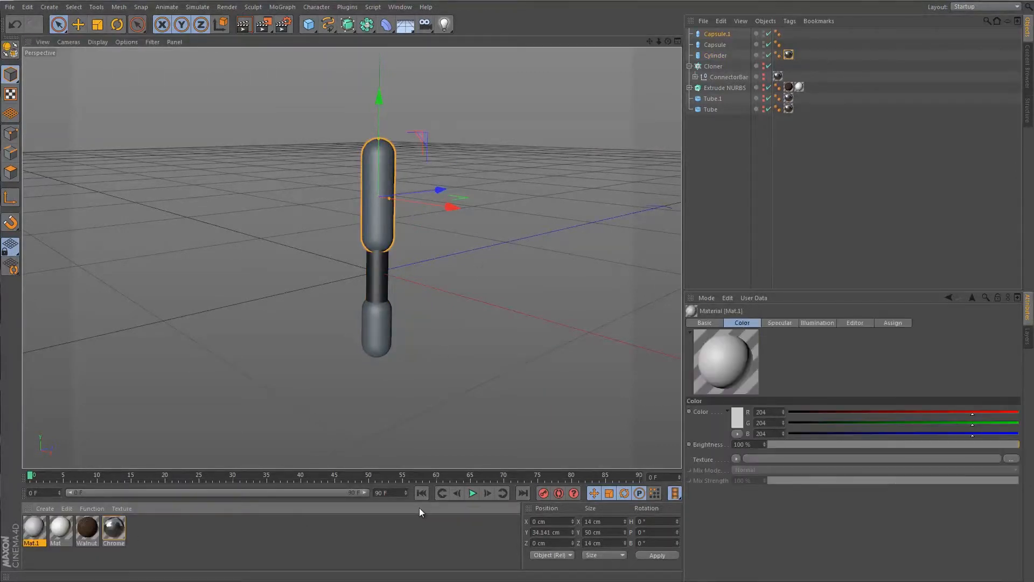
click(740, 420)
drag(693, 396, 668, 426)
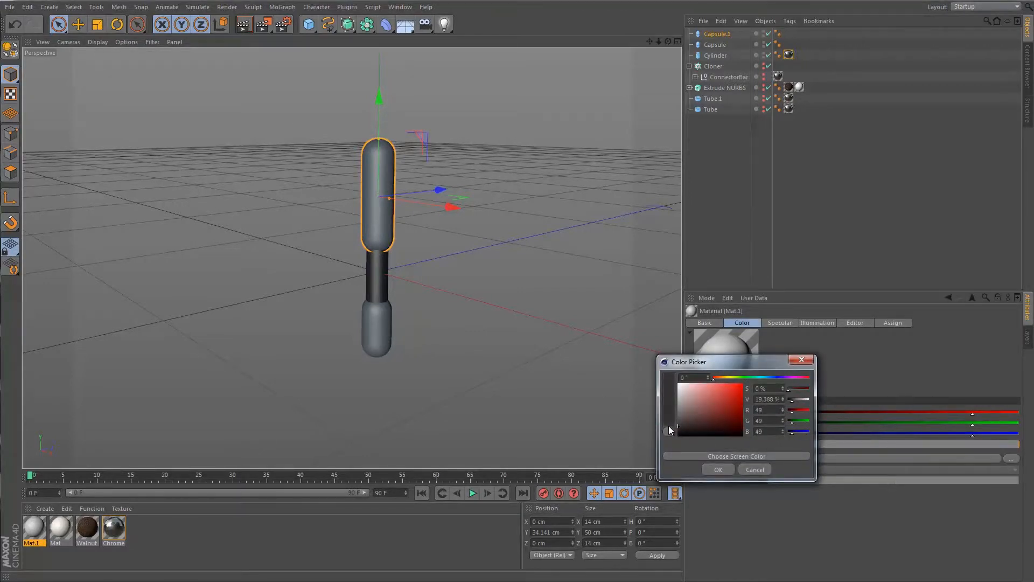
click(721, 470)
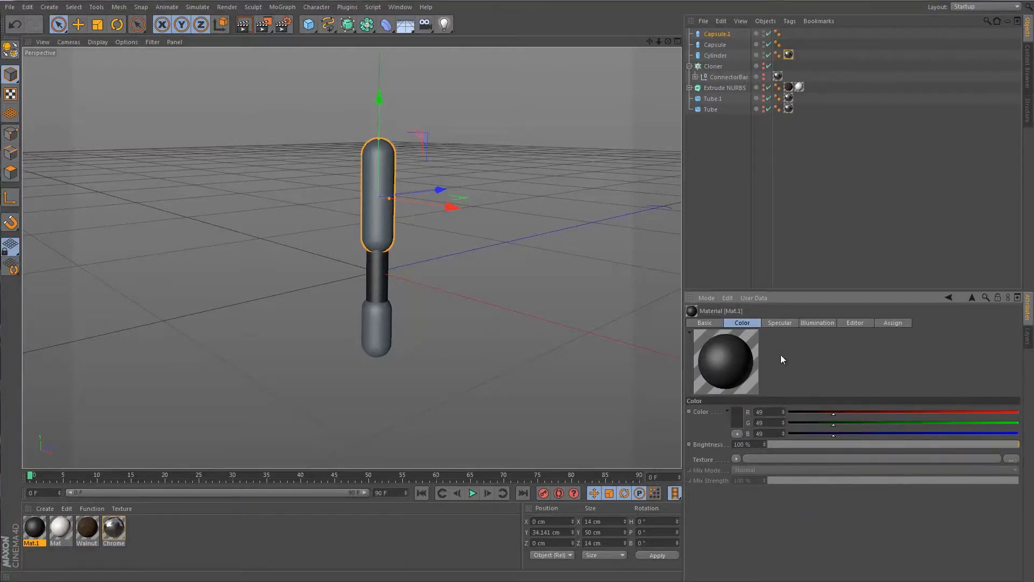
- Set the new material's specular width to 47%, height to 96% and inner width to 11%
click(776, 323)
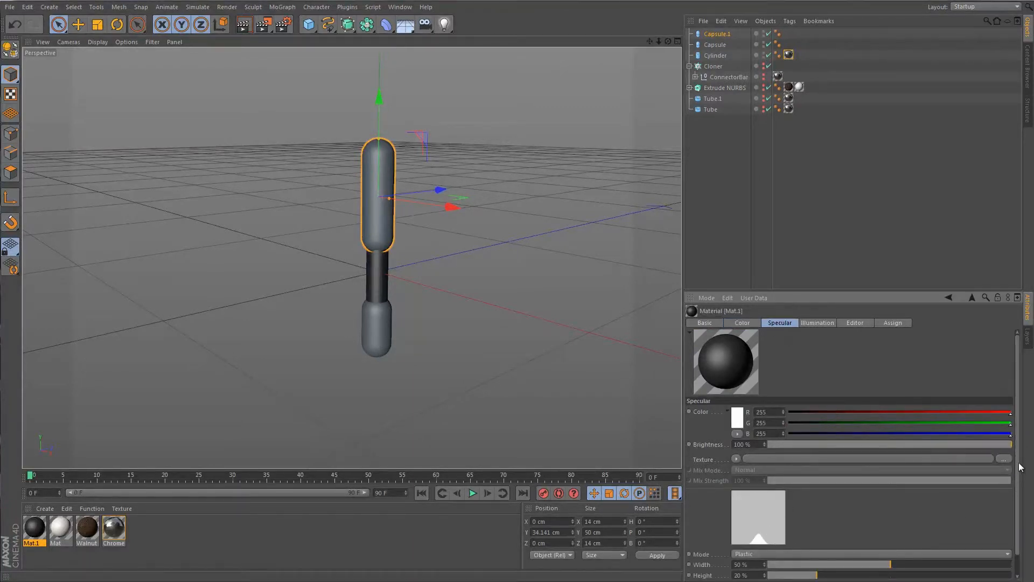
scroll(1018, 469, down, 2)
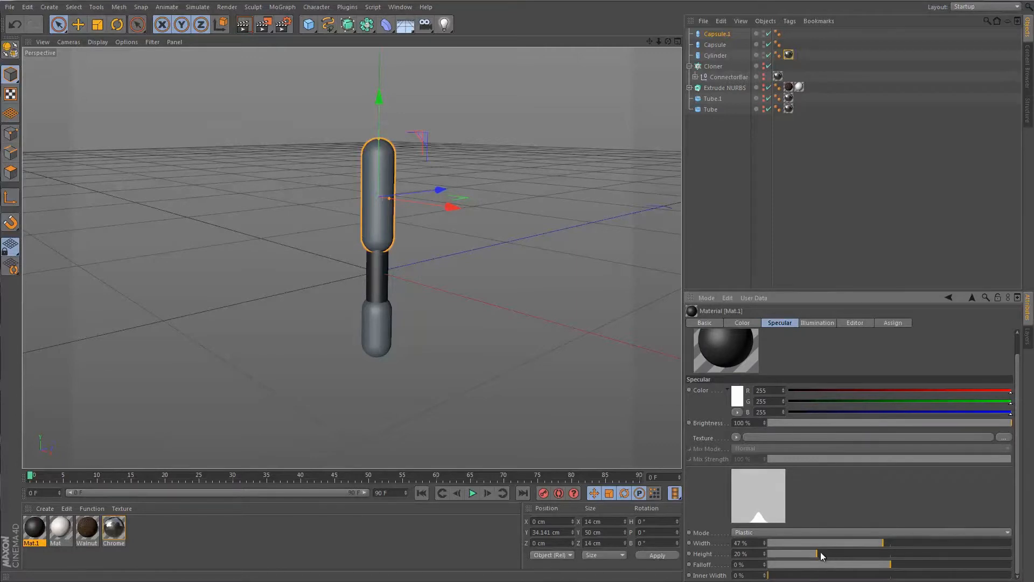
drag(818, 553, 1004, 547)
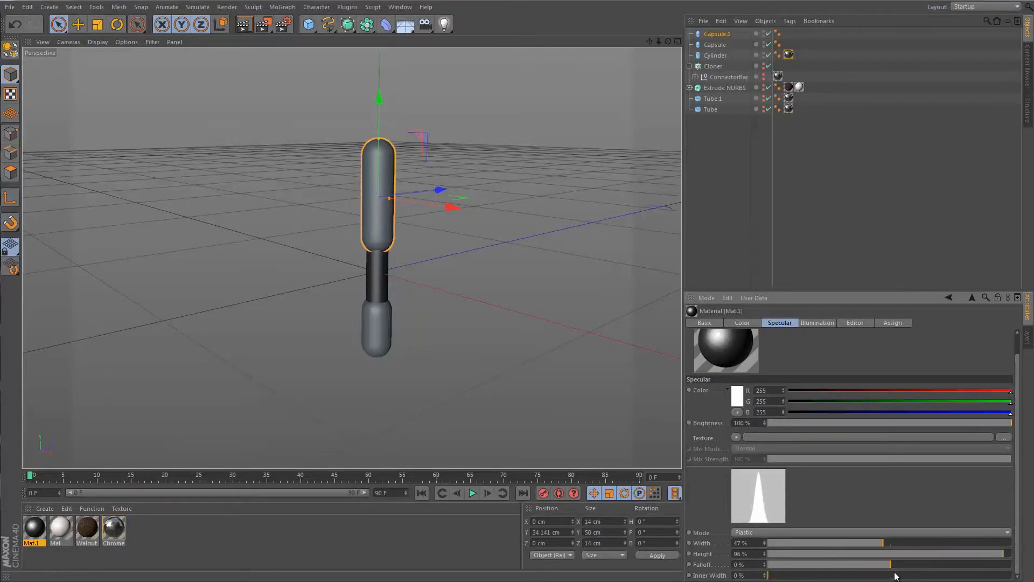
click(796, 576)
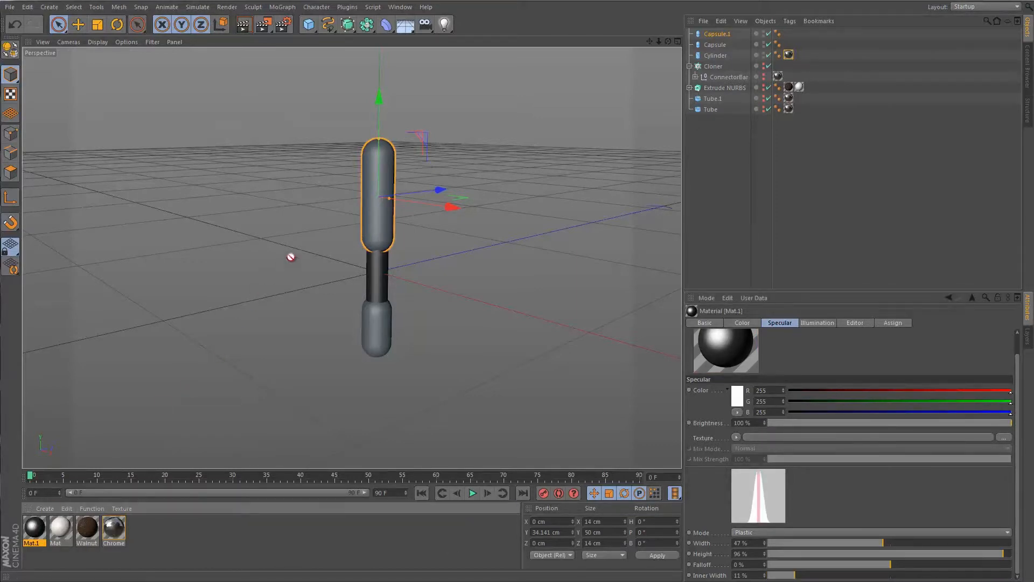
- Apply the new dark material to the upper capsule and rename the material Black Plastic
drag(366, 207, 364, 208)
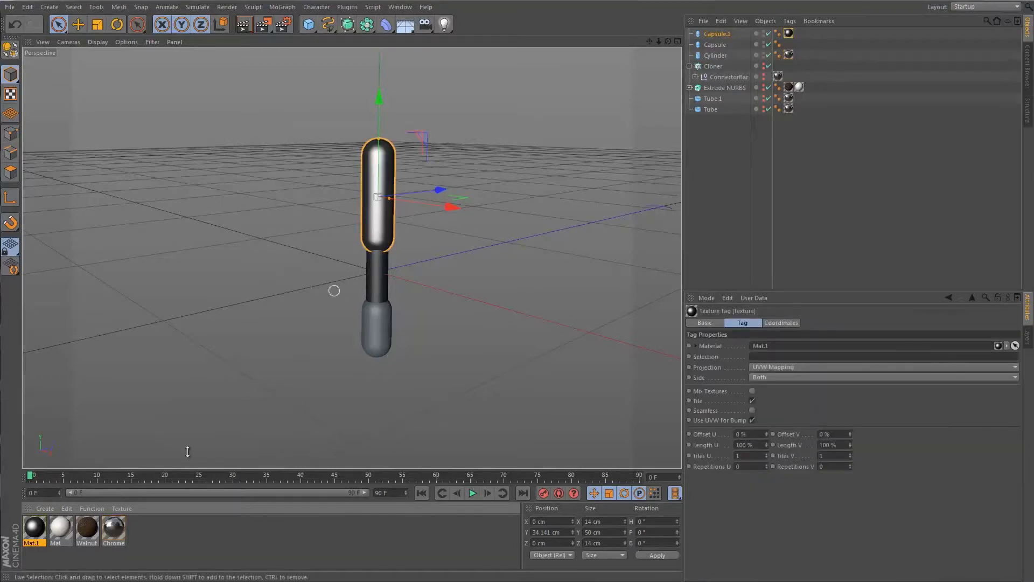
click(31, 543)
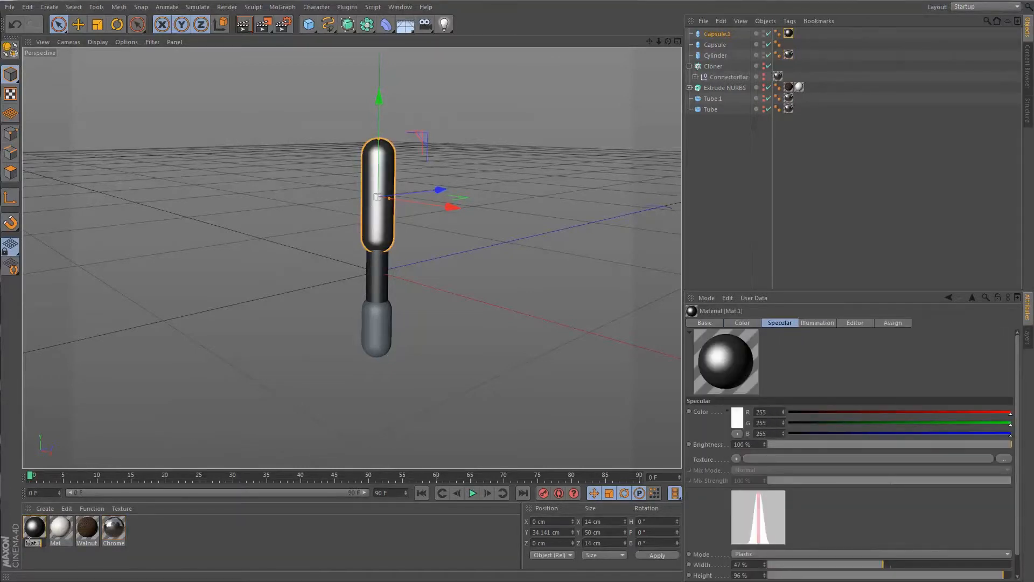
text(Black Plastic)
key(Return)
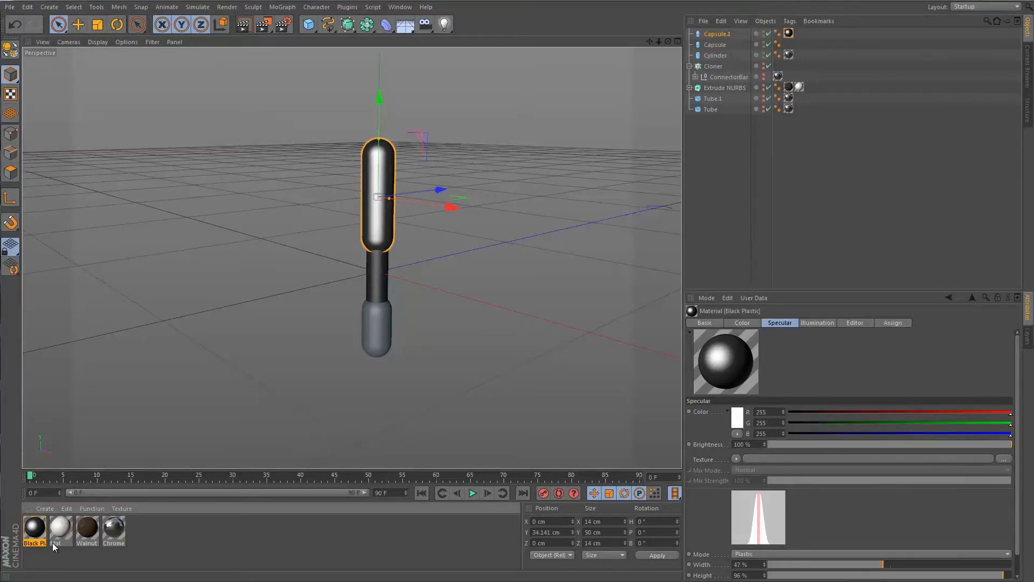
- Rename the white material Mat as Drum Head
click(54, 541)
double_click(53, 542)
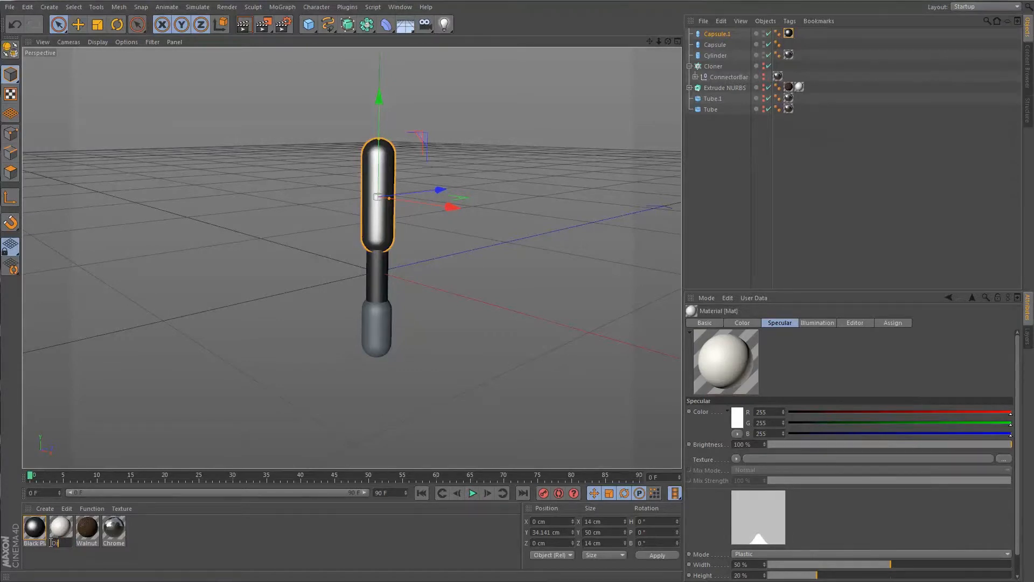
text(Drum Head)
key(Return)
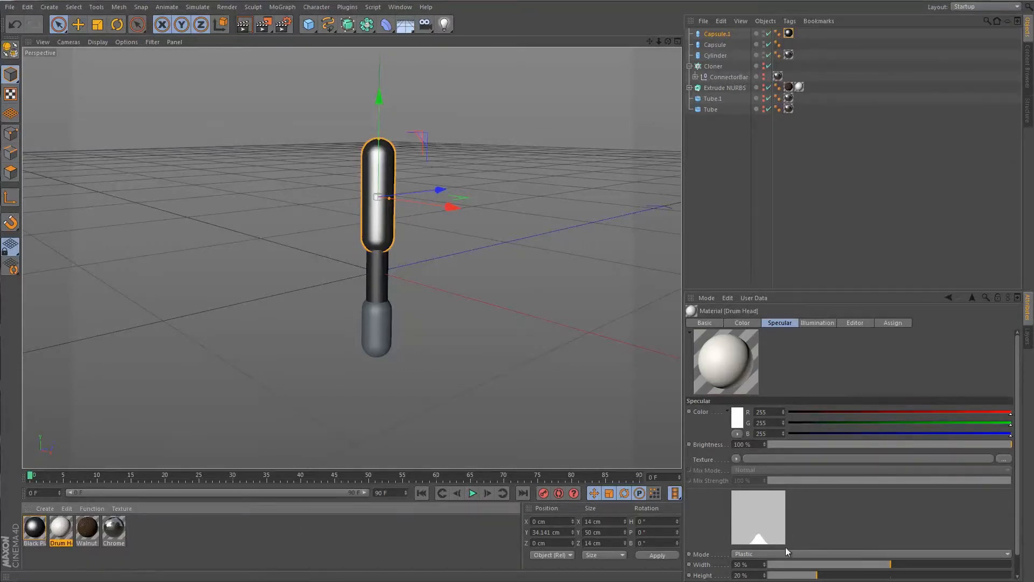
- Set the Black Plastic material's specular width to 42%, height to 70% and inner width to 8%
click(37, 535)
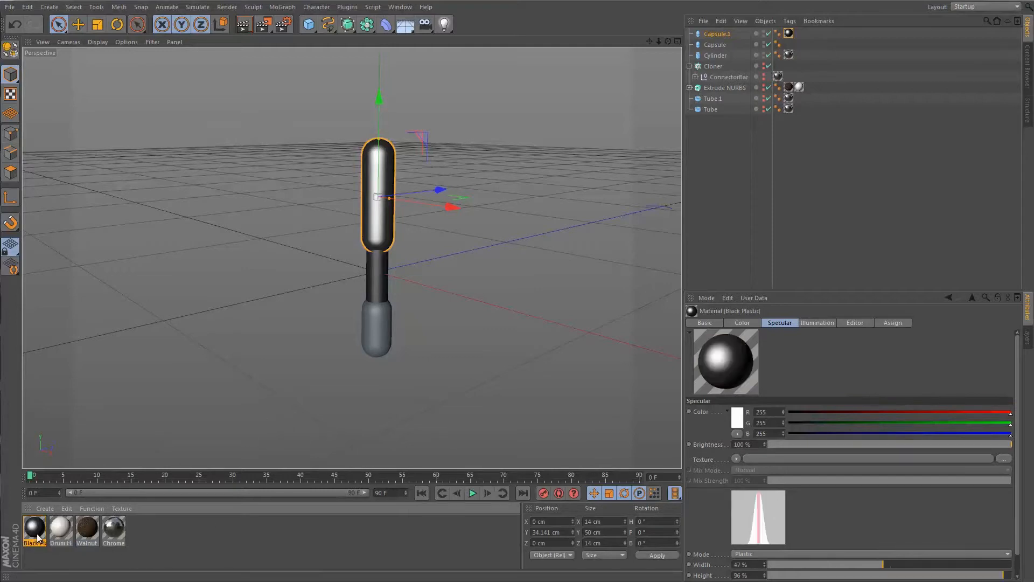
scroll(858, 566, down, 1)
click(871, 543)
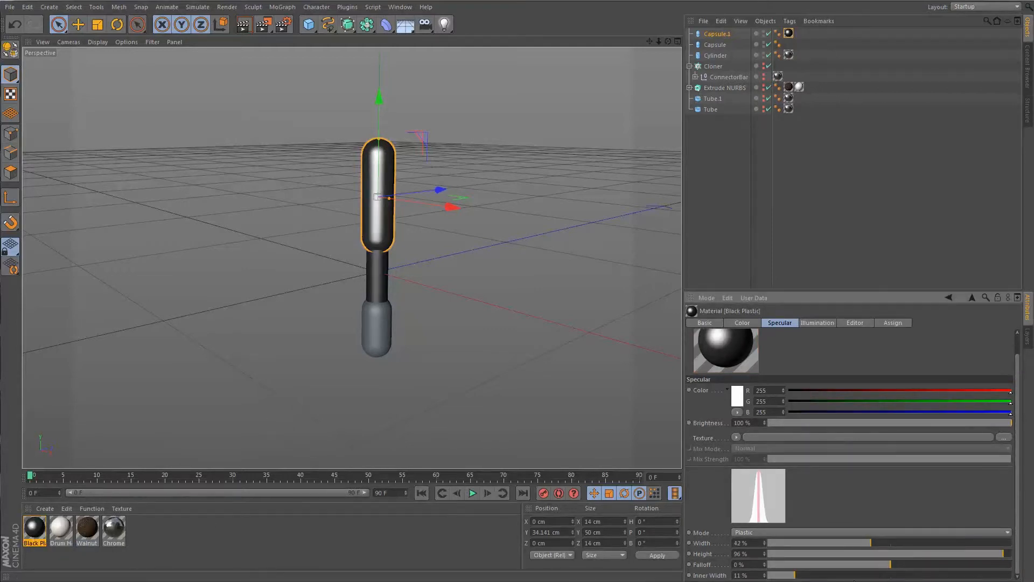
drag(811, 575, 787, 575)
scroll(906, 554, down, 13)
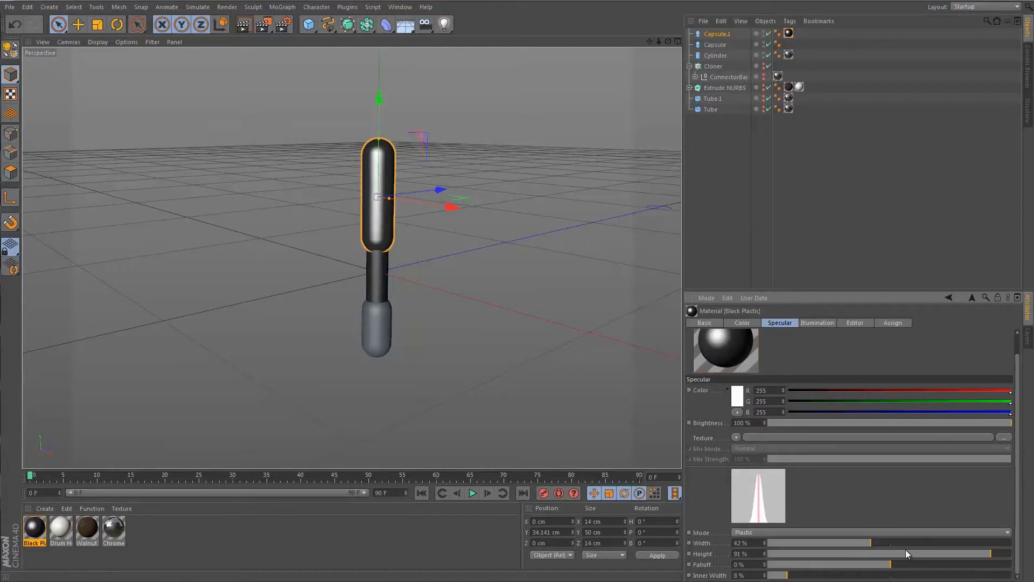
scroll(906, 550, down, 13)
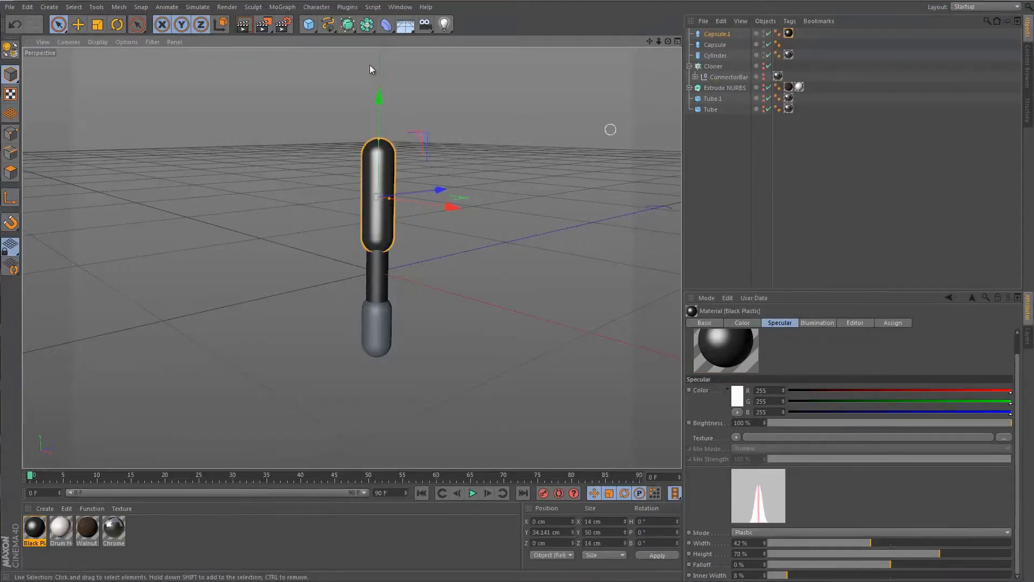
- Add a Bend deformer sized 50 × 50 × 50 cm and move it up to about Y 40.5 cm around the upper capsule
drag(383, 27, 412, 42)
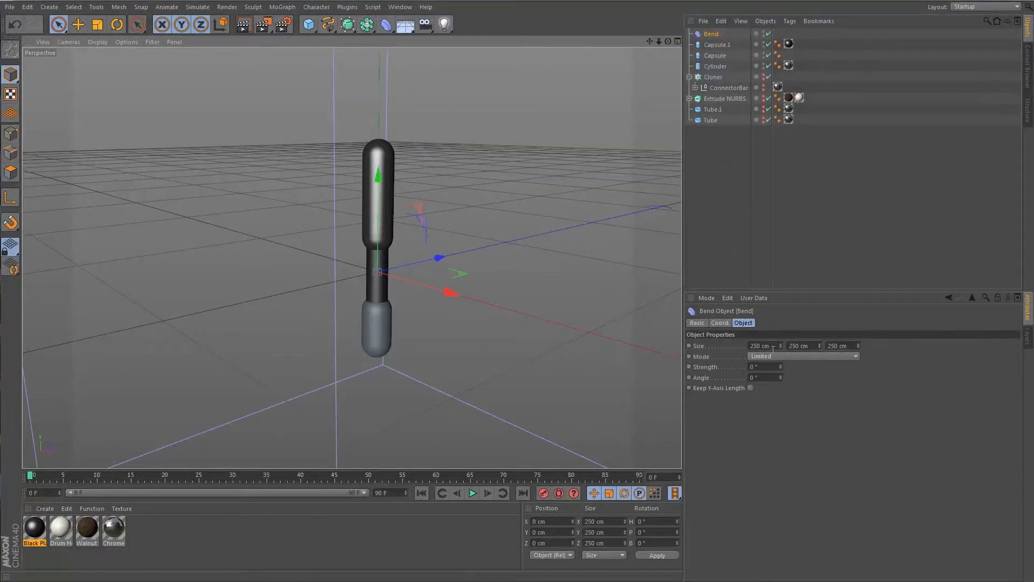
drag(781, 344, 779, 344)
text(50)
key(Tab)
text(50)
key(Tab)
text(50)
key(Return)
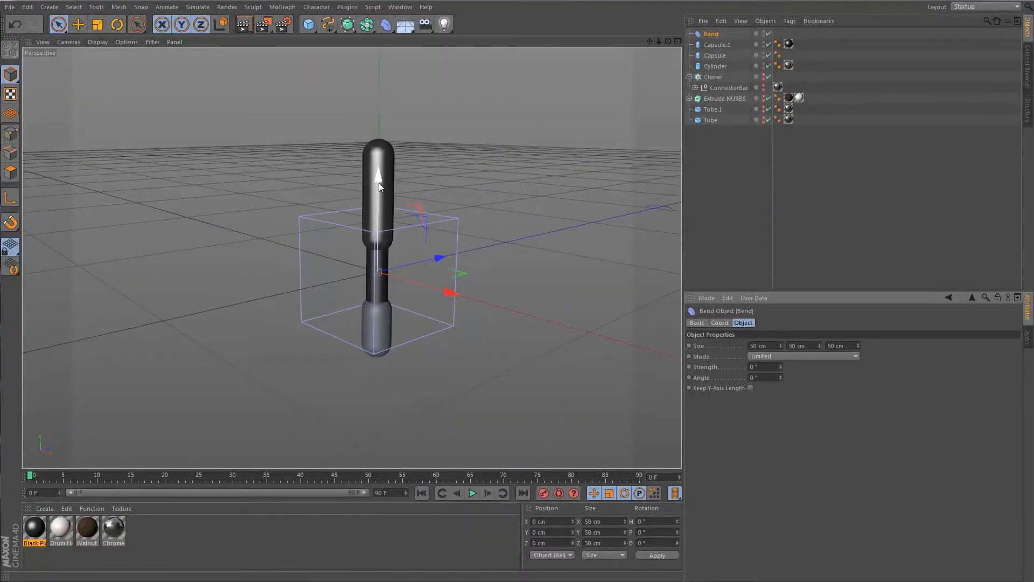
drag(379, 182, 375, 89)
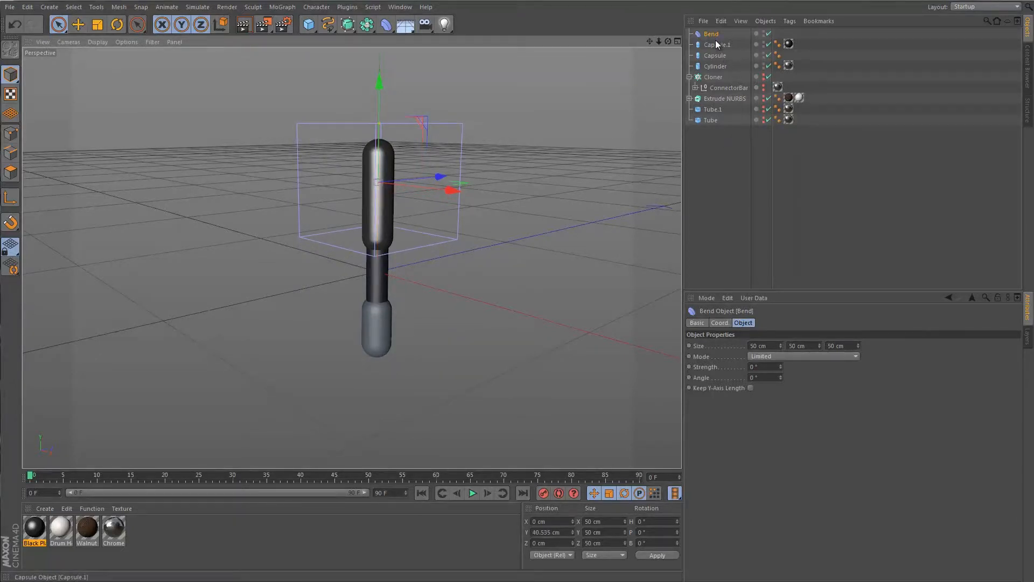
- Add a null object and rename it Leg Bend
click(309, 25)
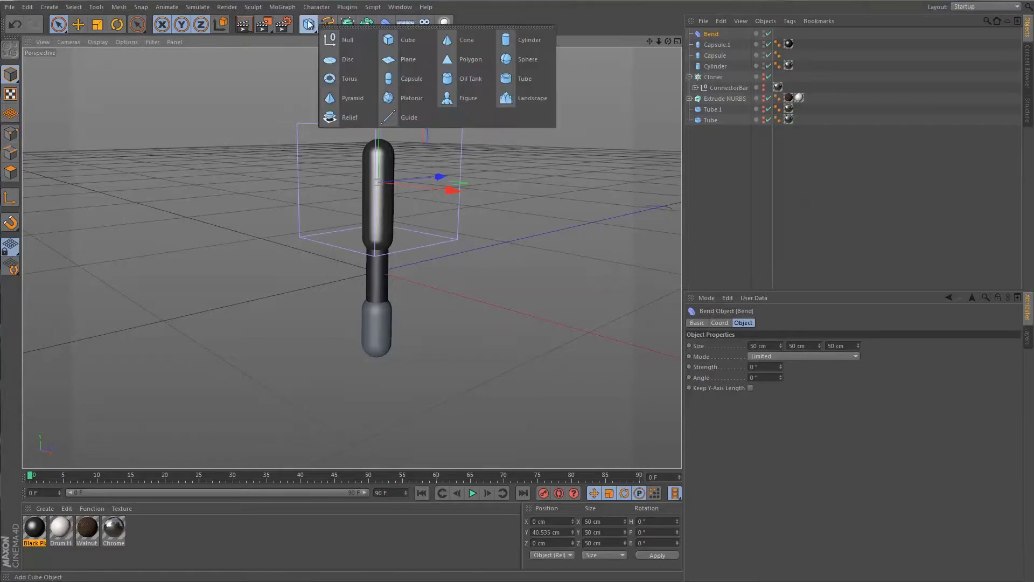
click(328, 41)
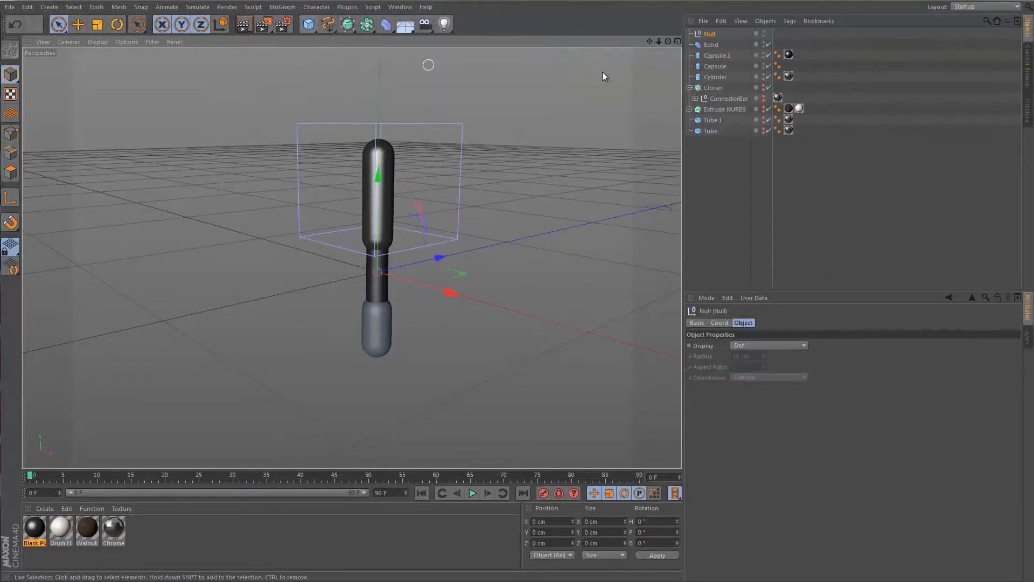
double_click(711, 34)
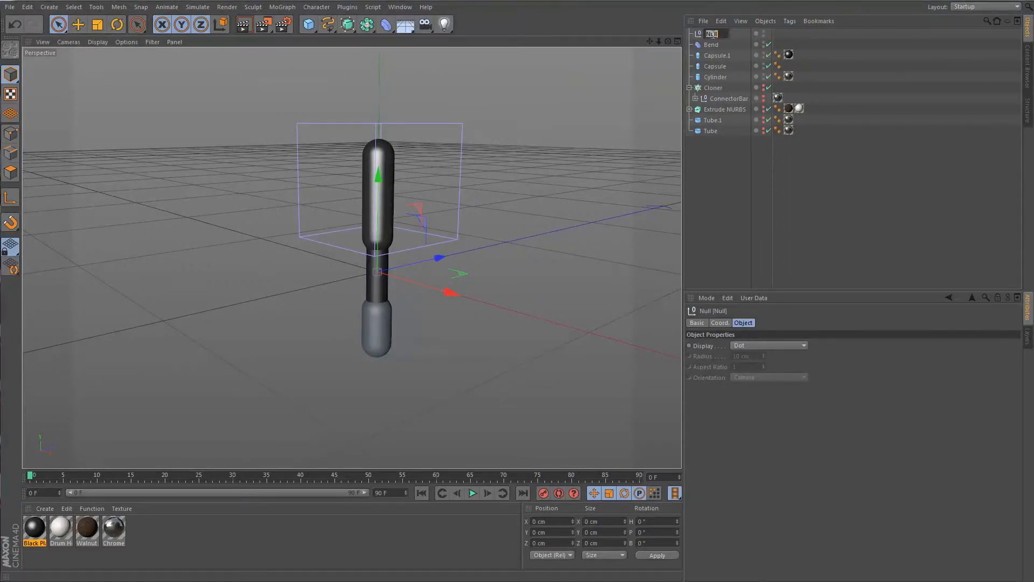
text(LE)
text(end)
key(Return)
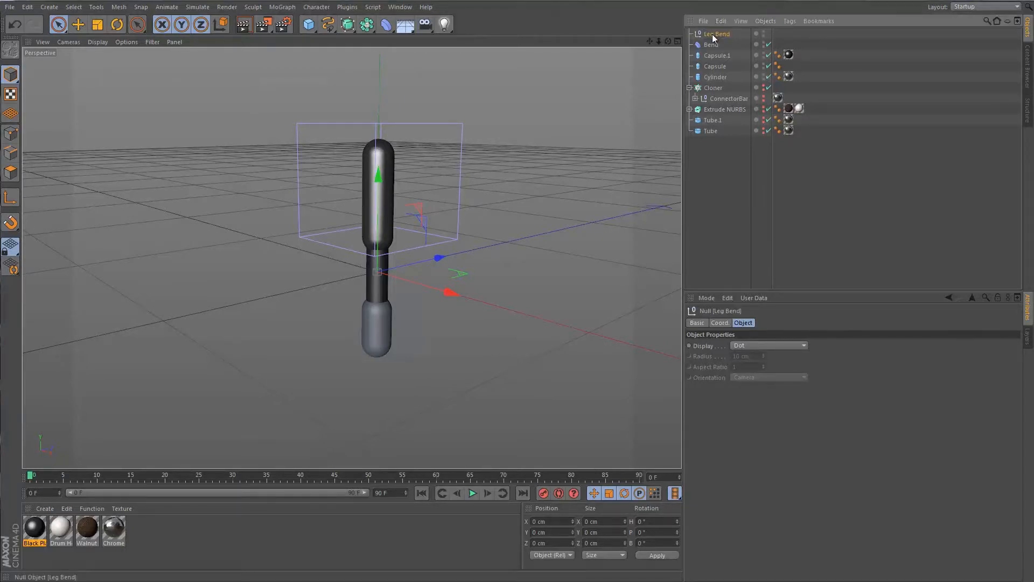
- Group the Bend deformer and the upper capsule together under the Leg Bend null
click(711, 44)
ctrl+click(716, 55)
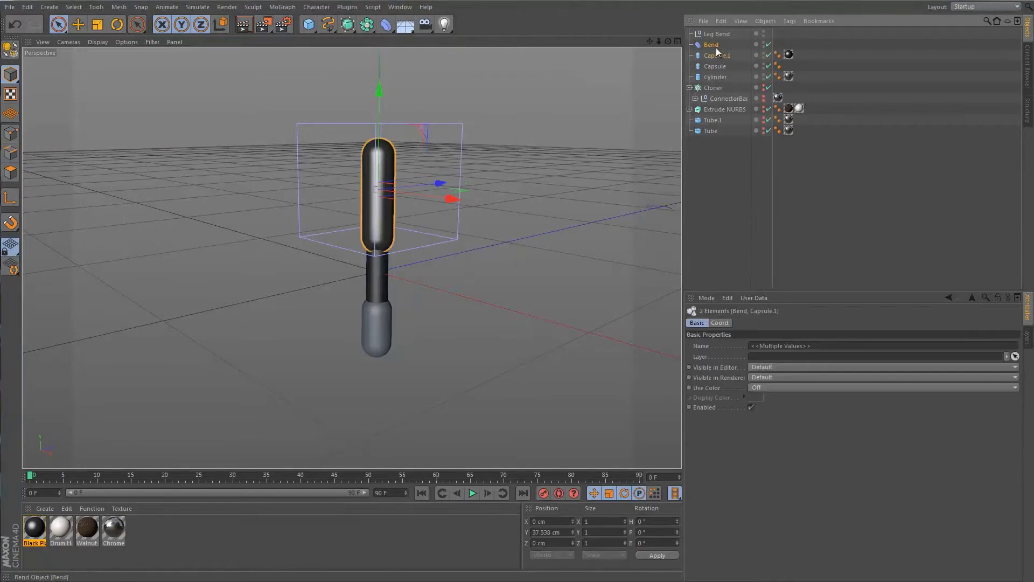
drag(720, 35, 720, 36)
click(720, 35)
click(716, 45)
ctrl+click(716, 55)
drag(714, 49, 719, 34)
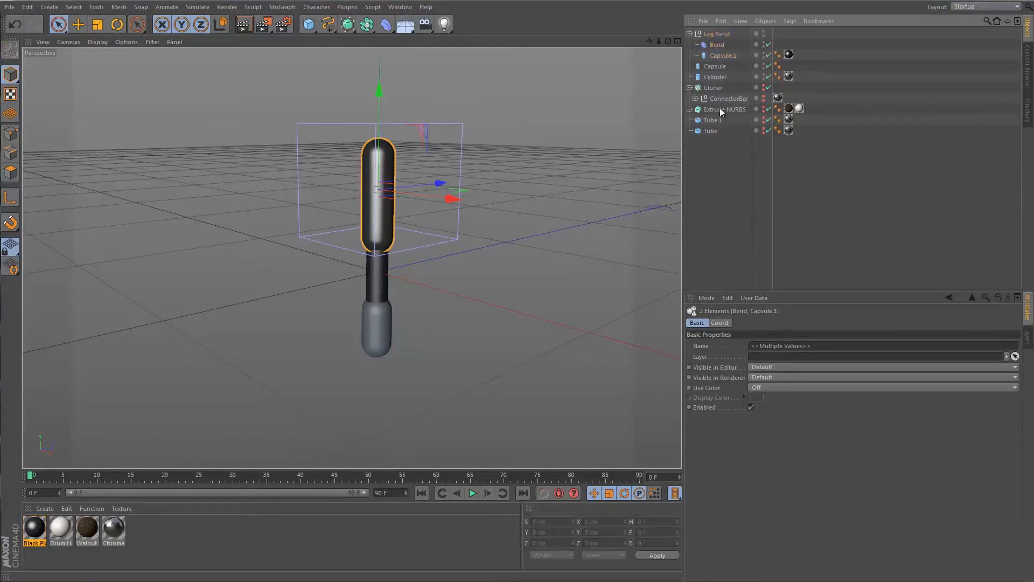
- Set the Bend deformer's strength to 115°
click(717, 45)
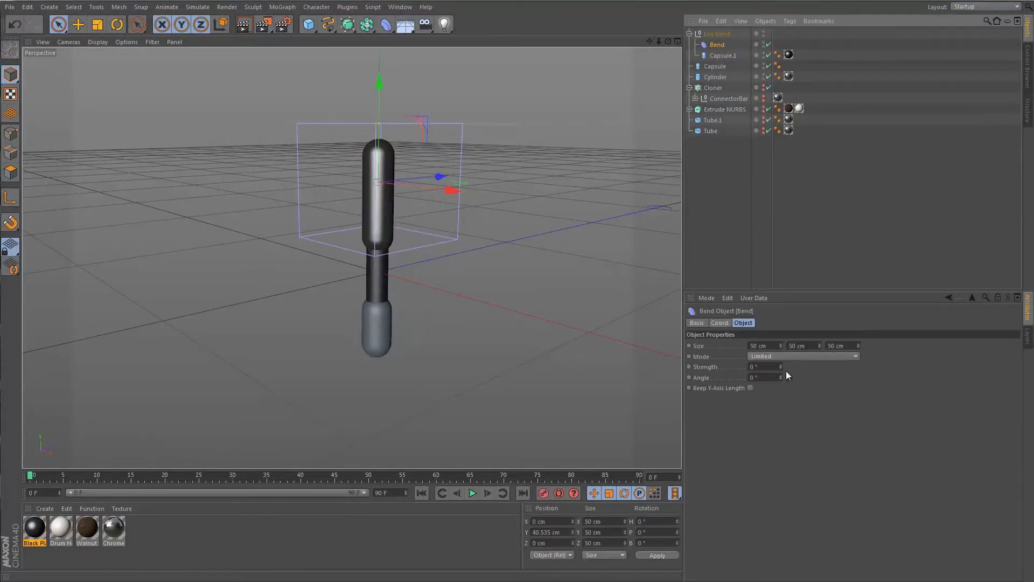
drag(780, 368, 780, 365)
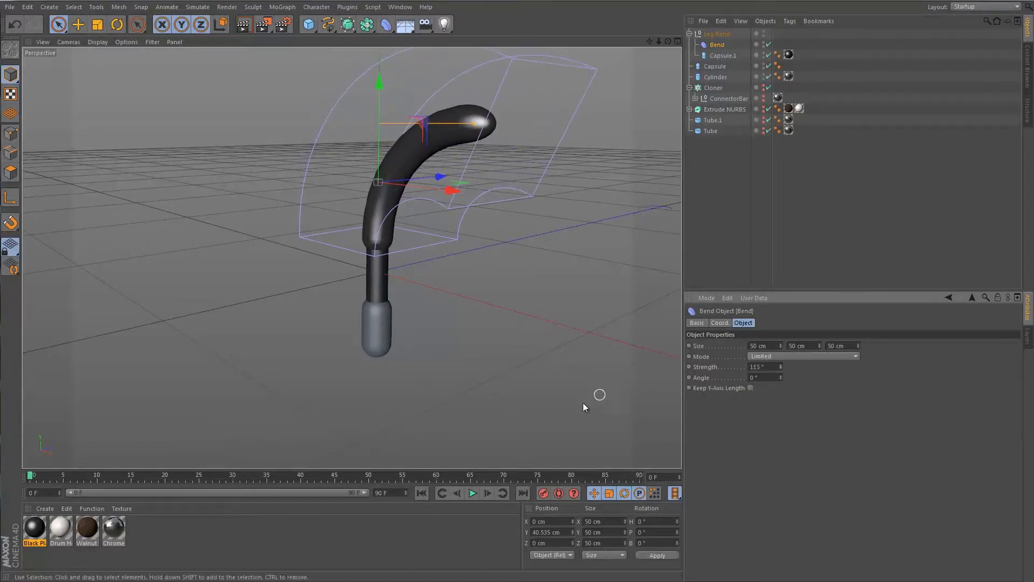
mouse_move(427, 293)
alt+right_down()
mouse_move(455, 287)
mouse_move(432, 286)
alt+right_up()
alt+drag(432, 286, 511, 299)
alt+right_drag(552, 291, 514, 282)
- Set the bent upper capsule's height to 36 cm
click(623, 353)
click(625, 357)
click(631, 393)
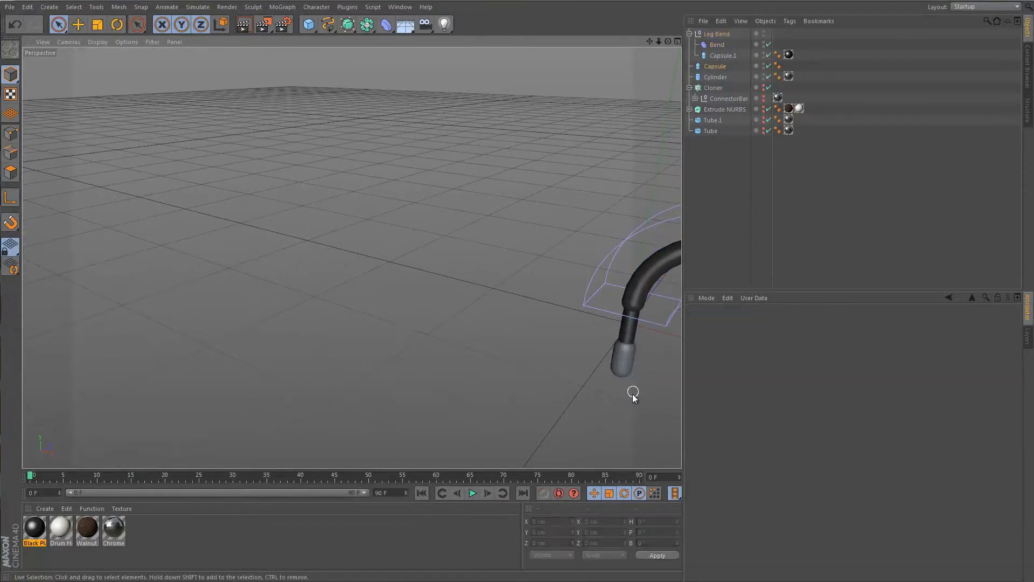
alt+drag(609, 378, 501, 299)
alt+drag(557, 282, 392, 271)
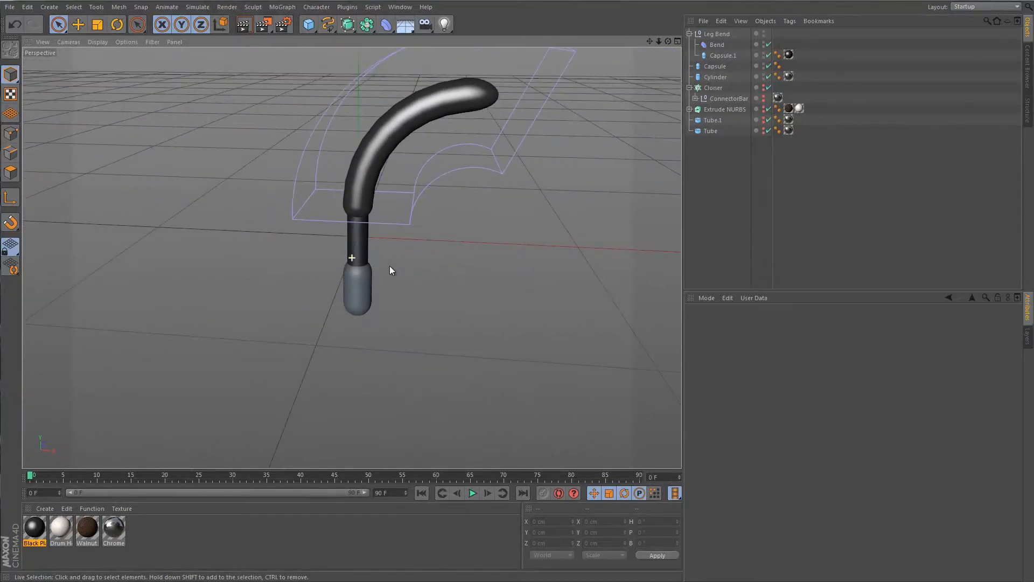
click(382, 140)
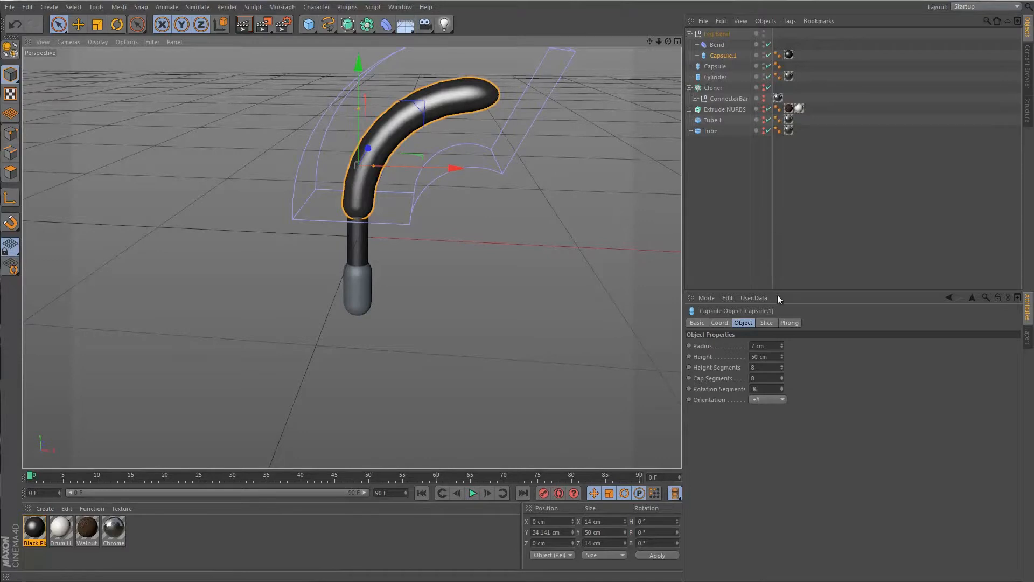
drag(783, 356, 781, 354)
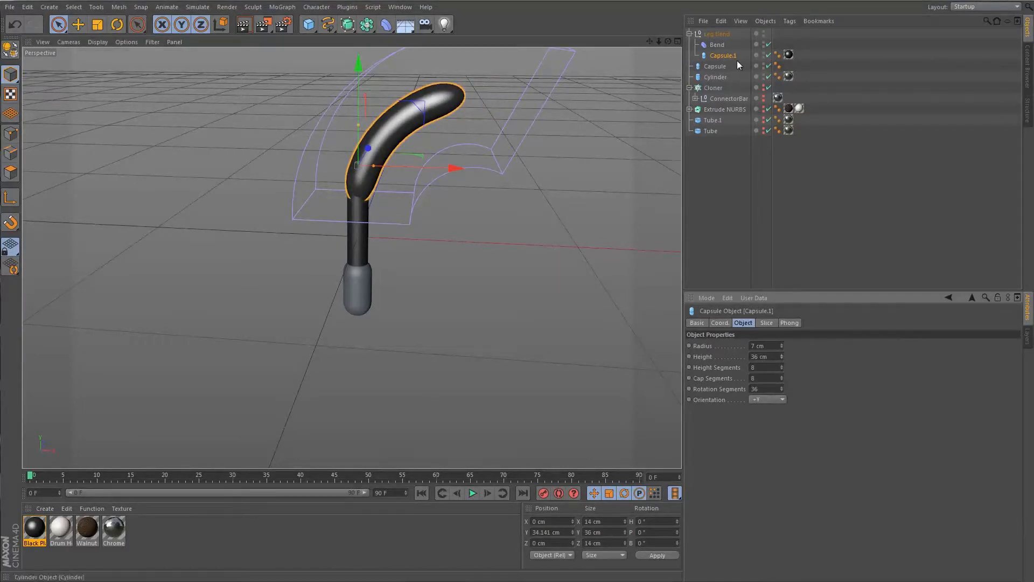
- Set the Bend deformer's size to 23 × 11 × 20 cm and give the upper capsule 52 height segments and 14 cap segments
click(717, 45)
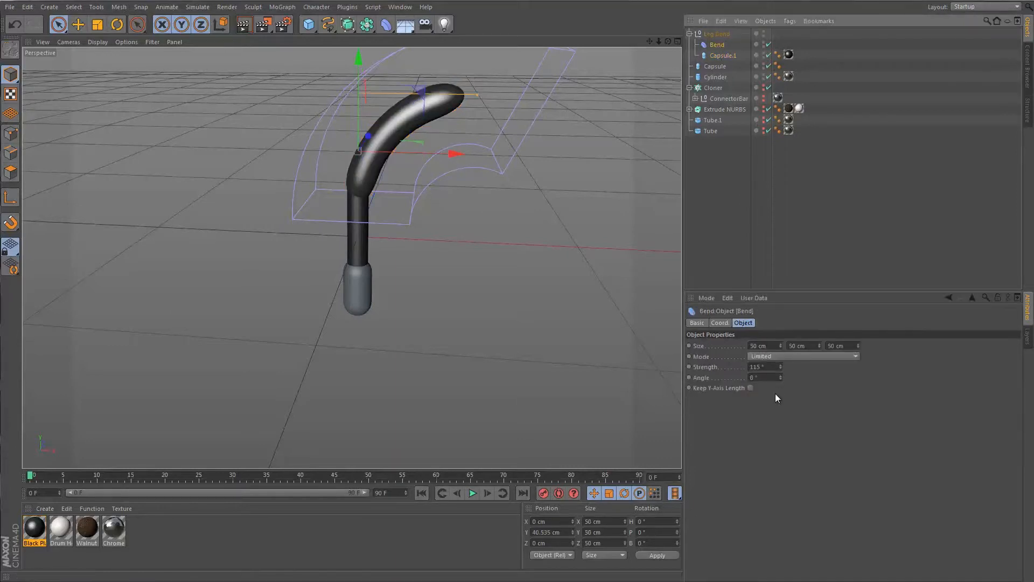
drag(820, 346, 859, 343)
drag(784, 343, 783, 347)
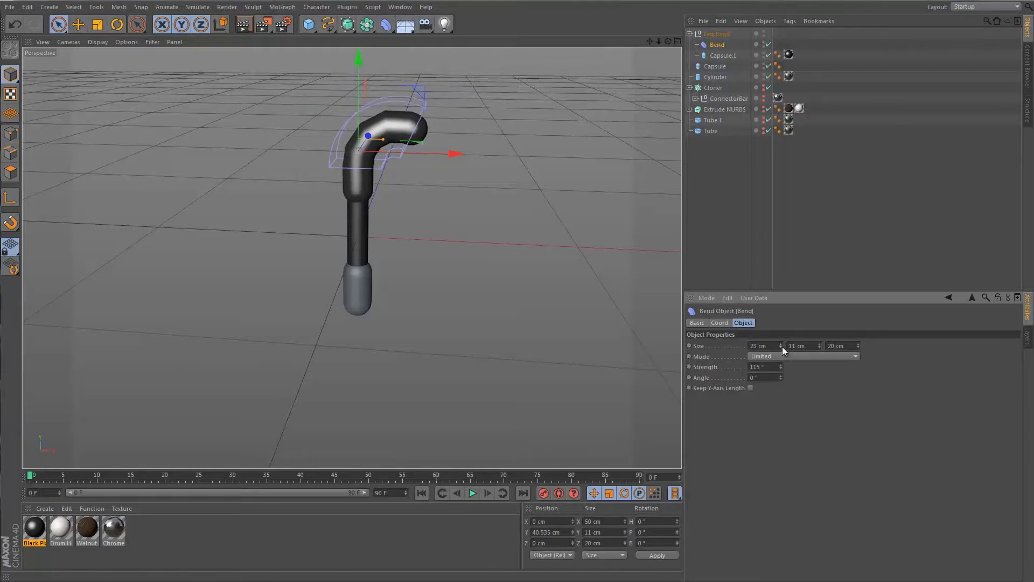
click(722, 57)
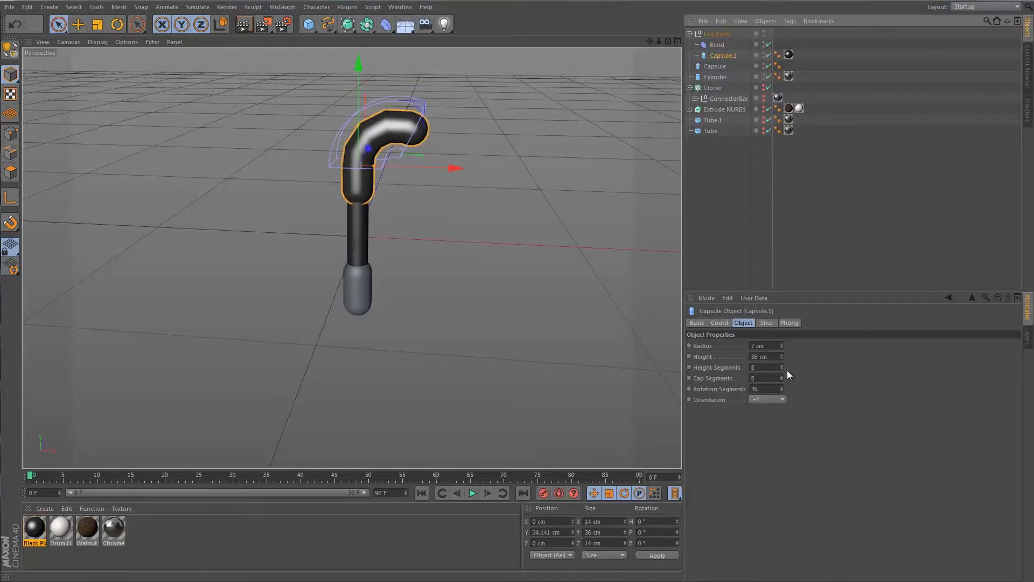
drag(781, 367, 782, 366)
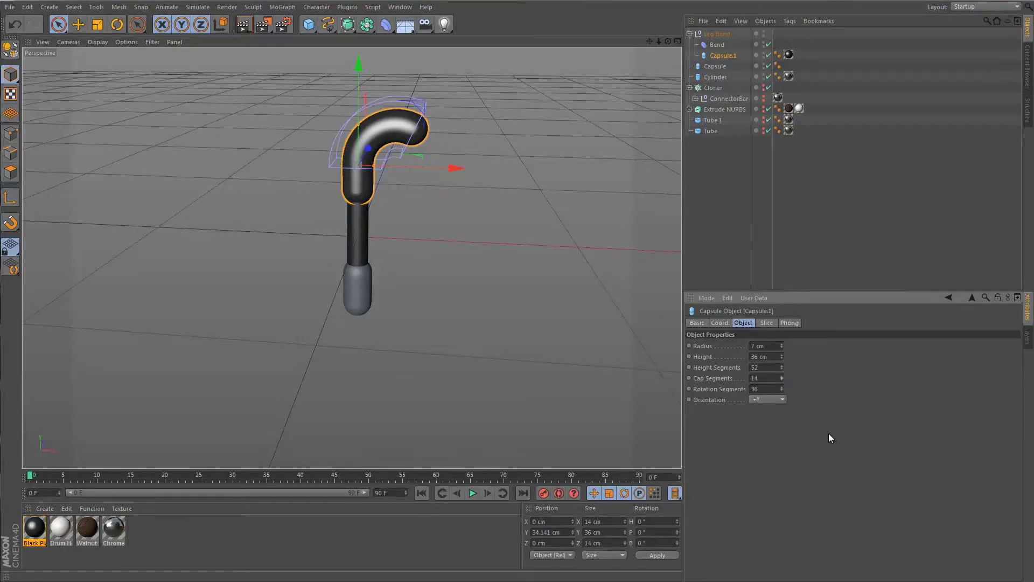
- Move the Bend deformer down to about Y 27.1 cm and set the upper capsule's height to 32 cm
click(716, 45)
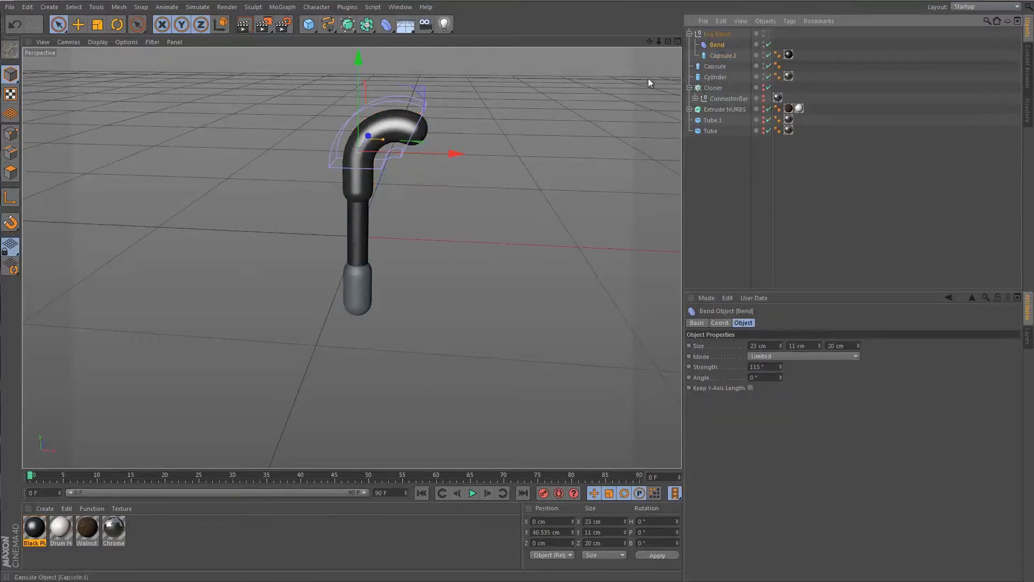
drag(356, 53, 347, 87)
click(724, 55)
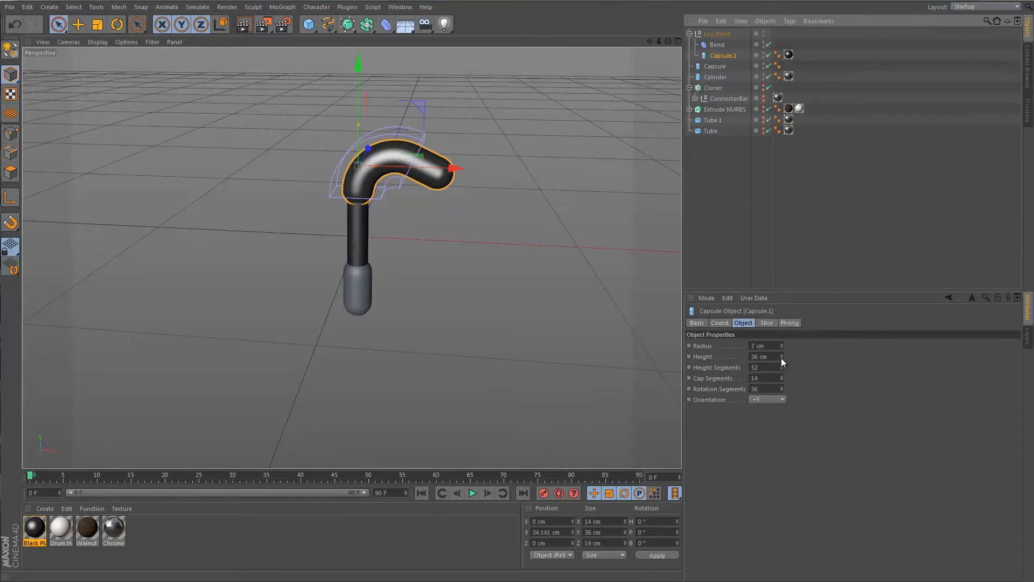
drag(782, 358, 781, 356)
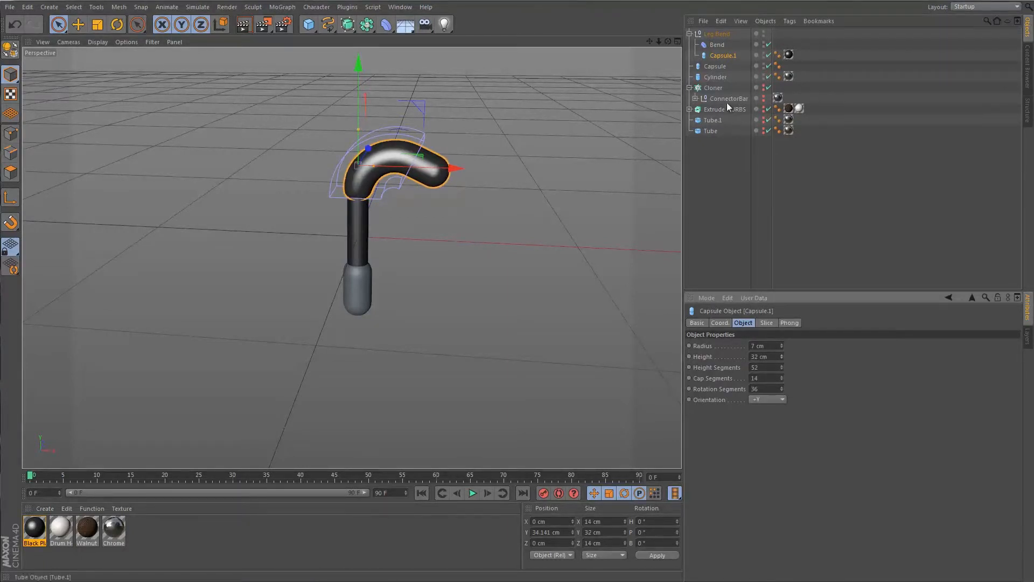
- Widen the Bend deformer to 28 cm in X and set its strength to 90°
click(719, 47)
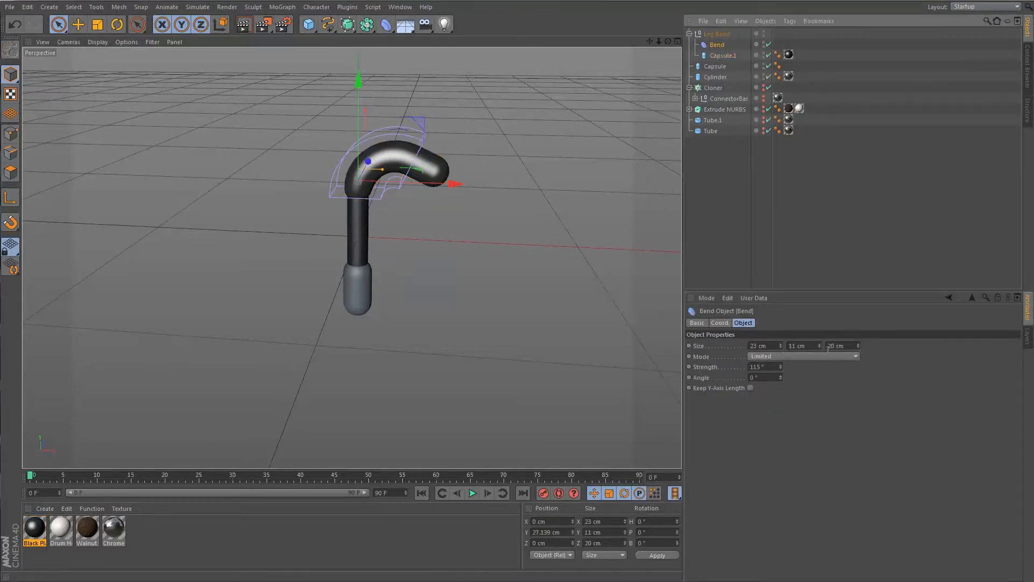
drag(779, 344, 779, 345)
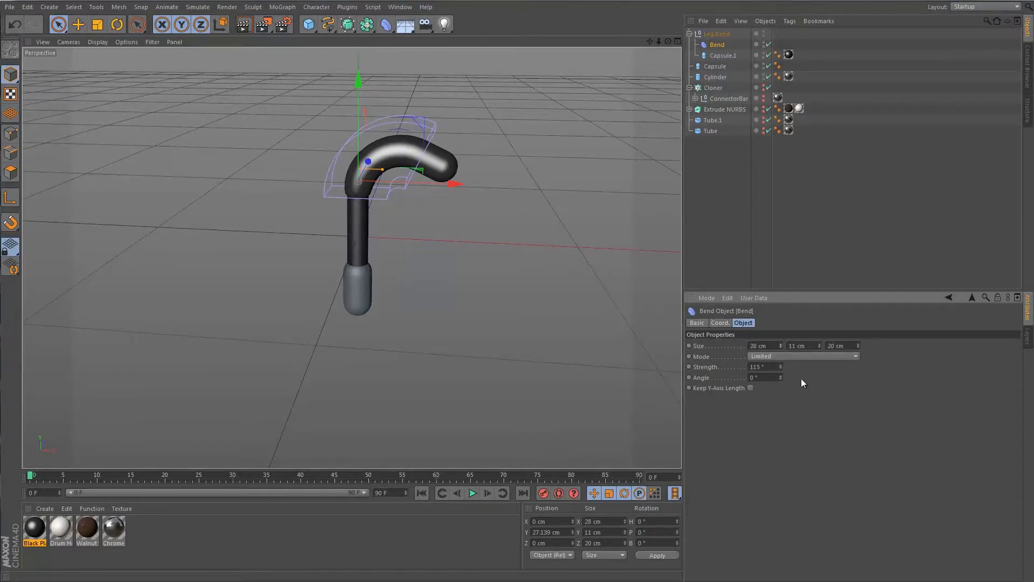
double_click(774, 368)
text(90)
key(Return)
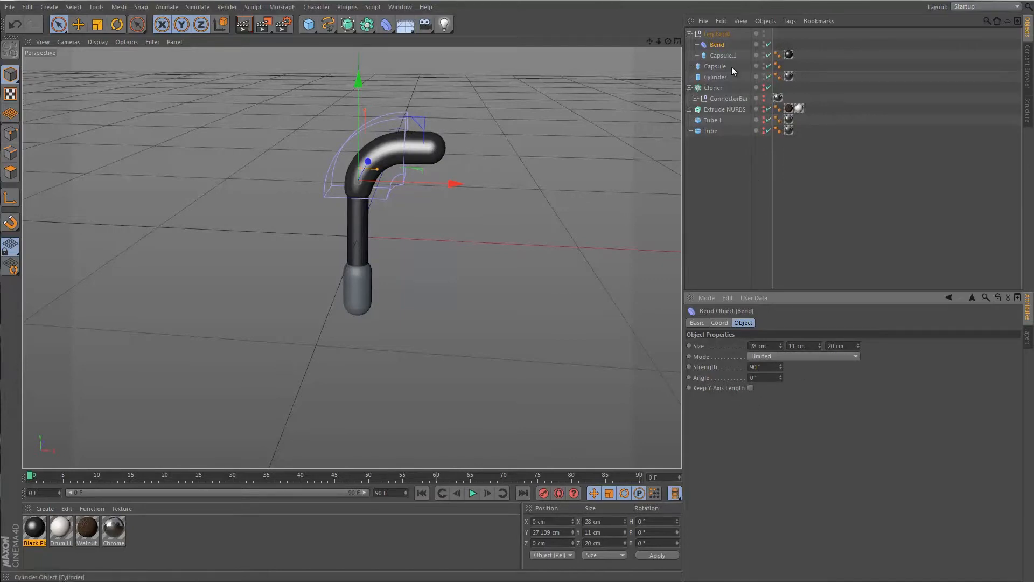
- Set the upper capsule's height to 30 cm and deselect it
click(724, 55)
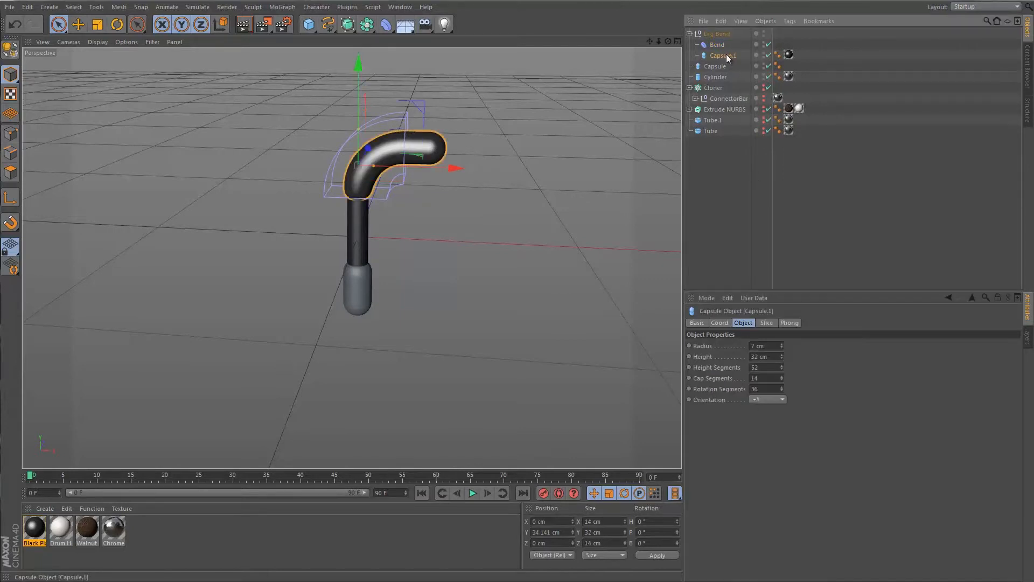
drag(780, 355, 781, 356)
click(781, 354)
click(781, 354)
click(781, 355)
click(781, 354)
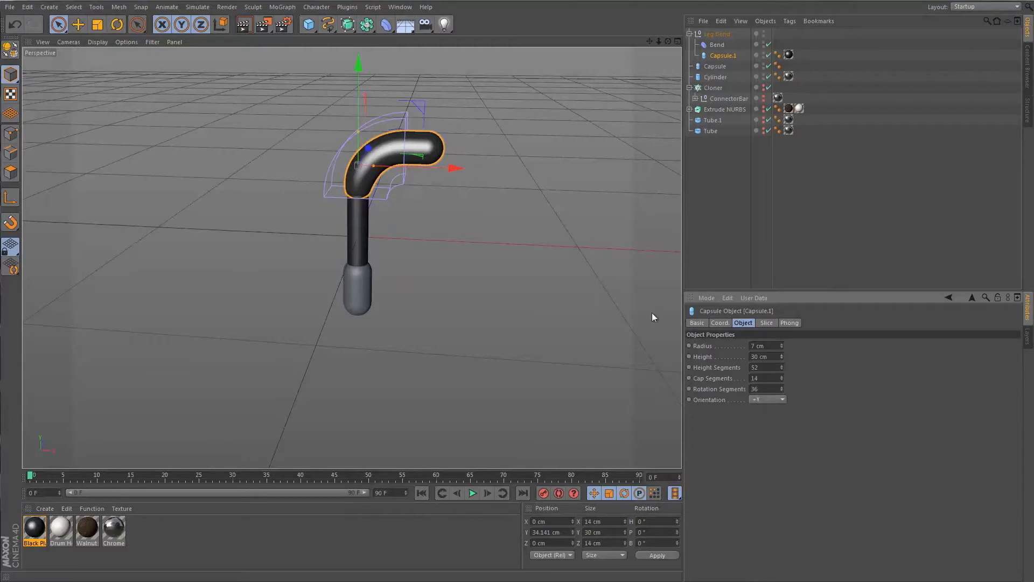
click(614, 324)
click(438, 153)
click(472, 300)
- Add another null object and place the Leg Bend group, the lower capsule and the cylinder inside it
alt+drag(442, 296, 447, 257)
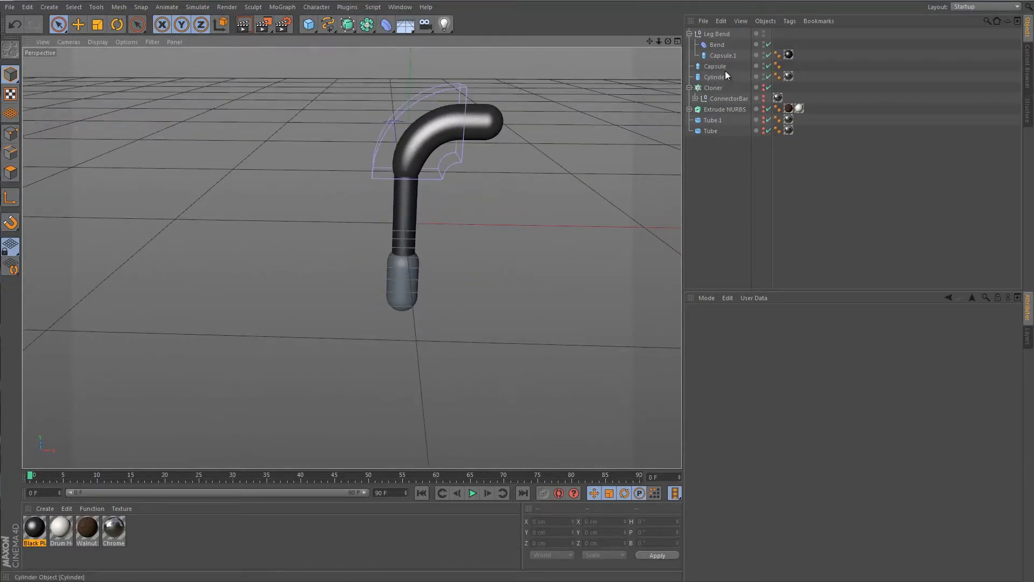
click(724, 33)
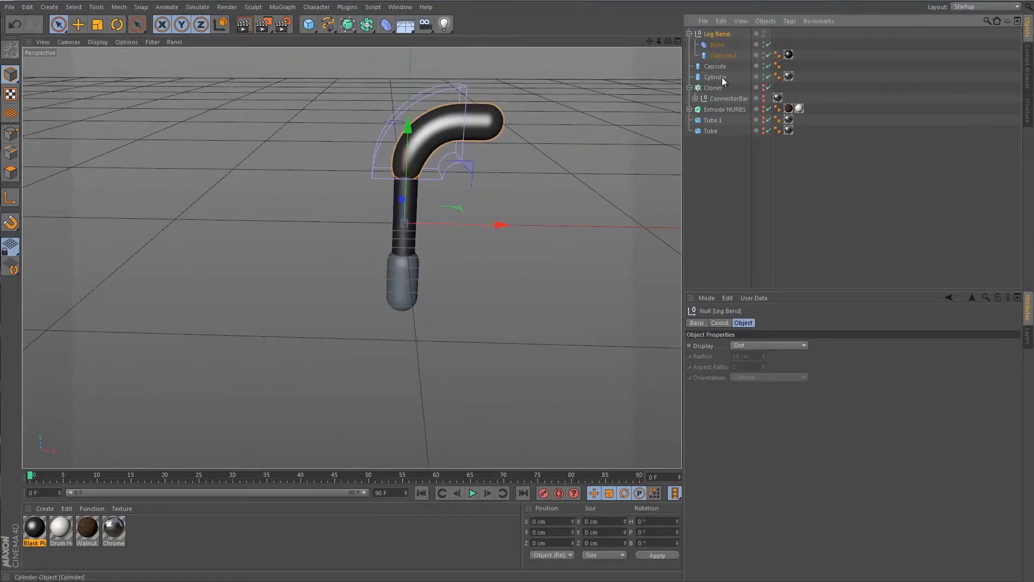
click(309, 25)
click(334, 39)
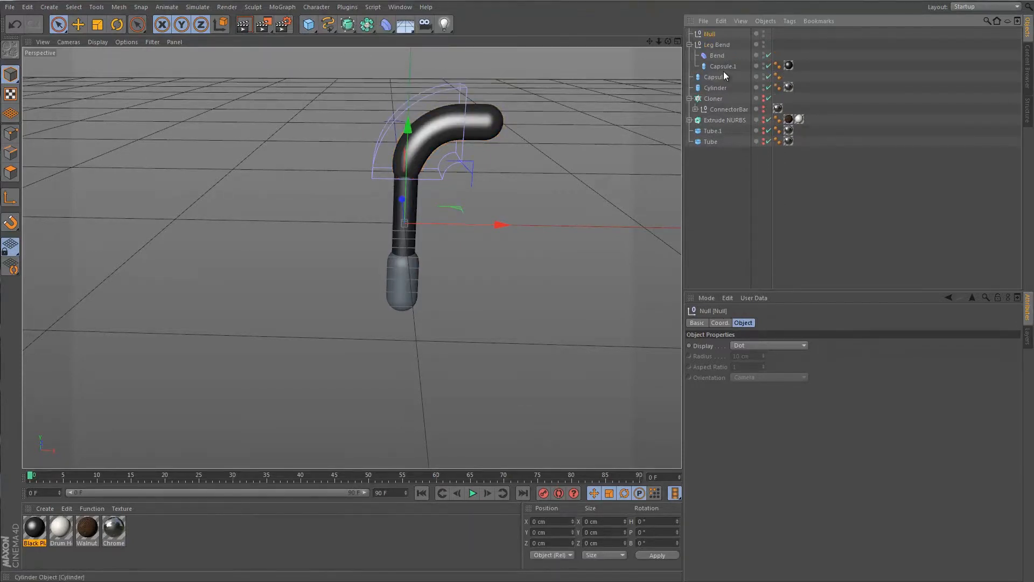
click(714, 45)
click(690, 44)
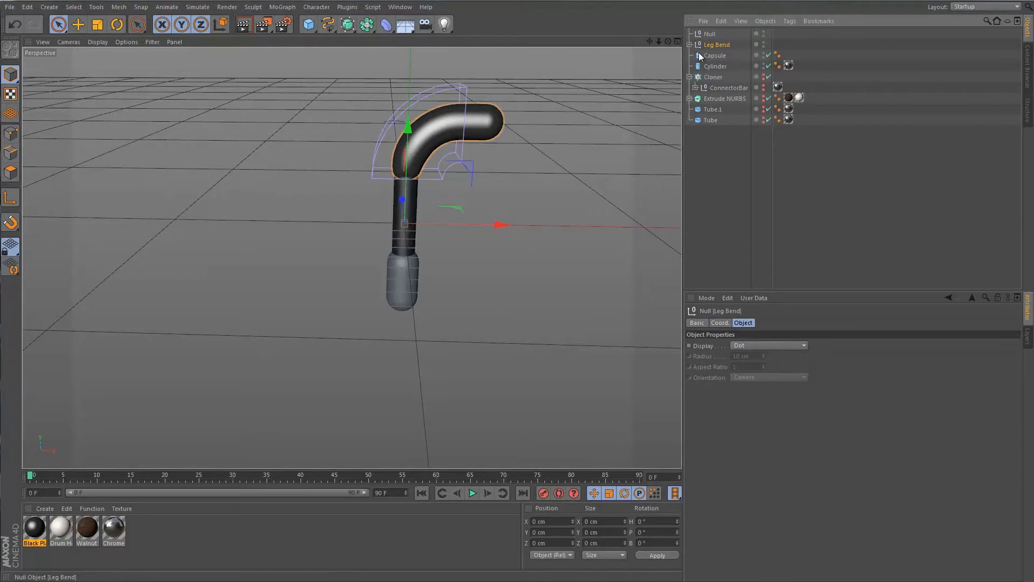
shift+click(713, 66)
drag(713, 45, 710, 35)
click(711, 36)
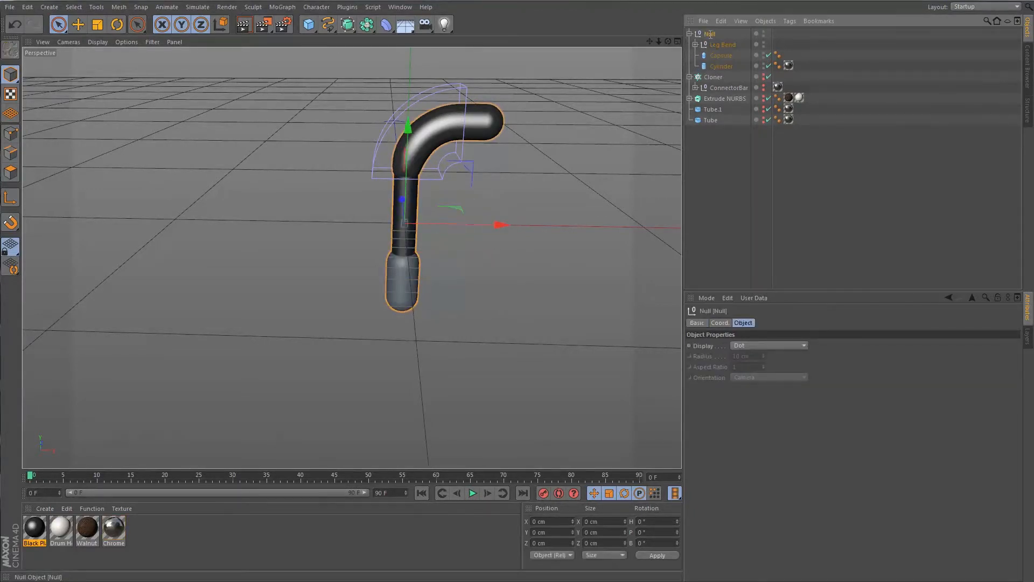
- Rename the new parent null as Leg Stand and collapse its hierarchy
double_click(710, 34)
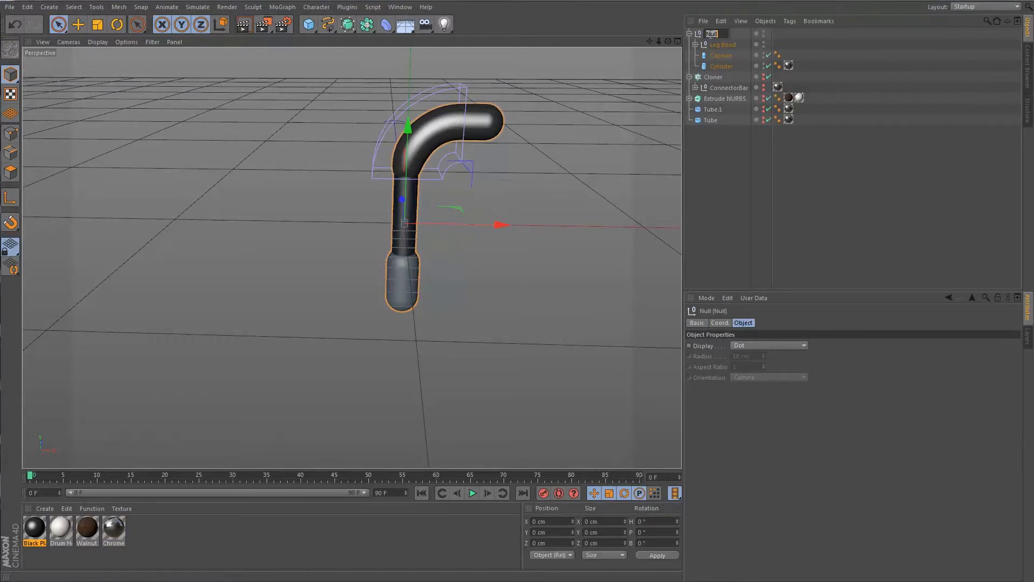
text(Leg Star)
key(Return)
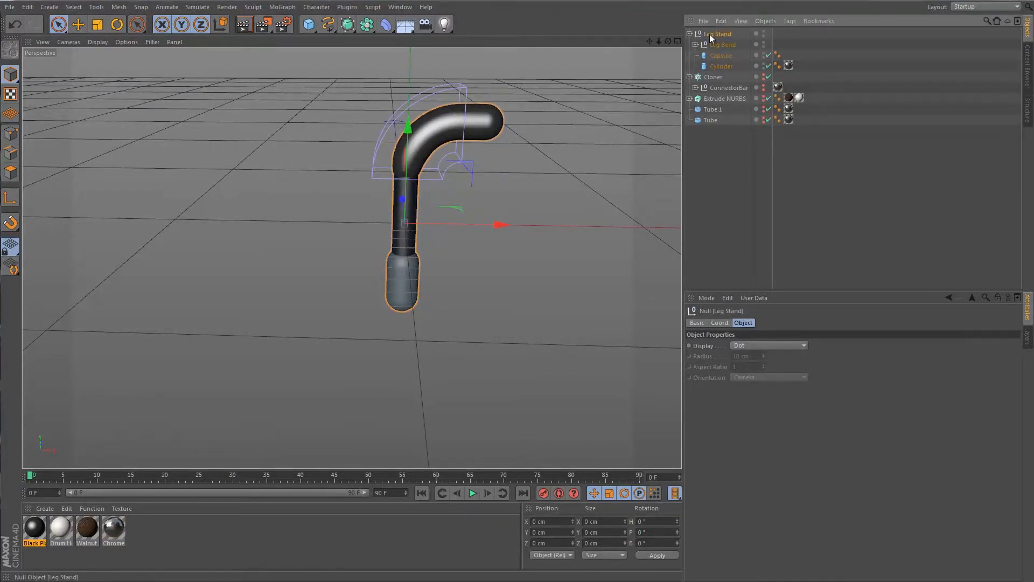
click(690, 34)
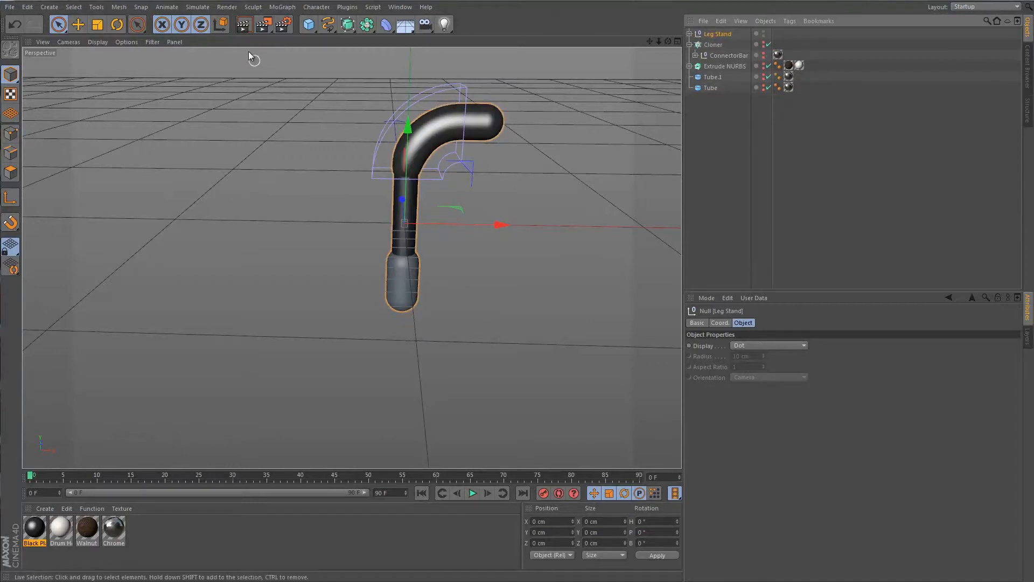
- Add a Symmetry object and nest the Leg Stand group inside it to mirror the leg across the ZY plane
click(368, 25)
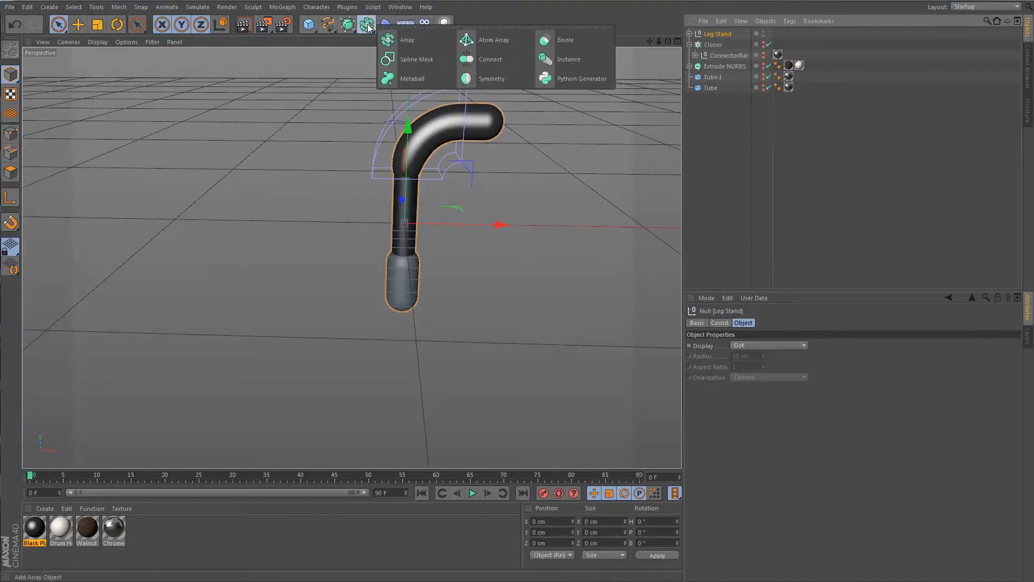
click(486, 76)
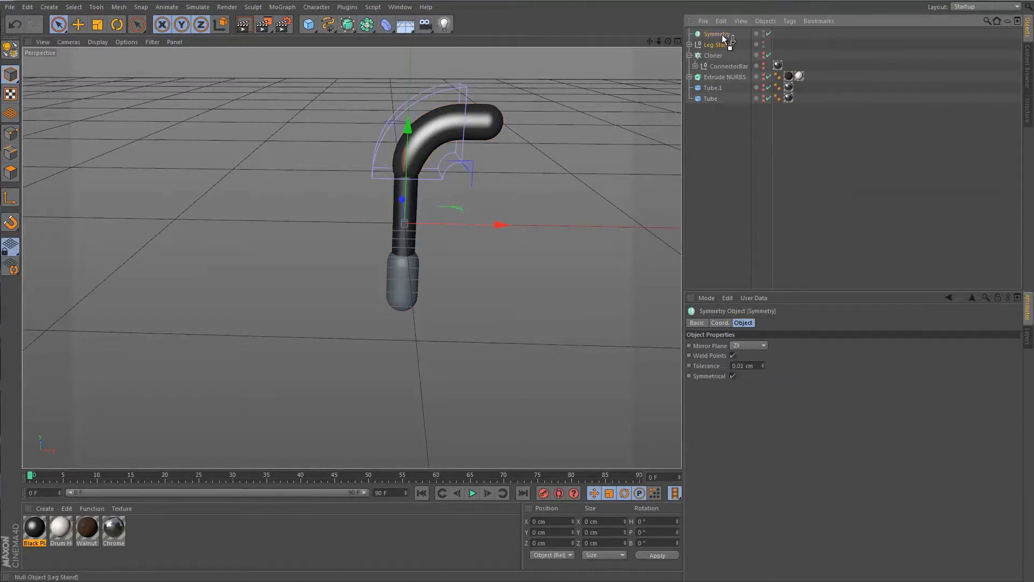
drag(722, 35, 721, 34)
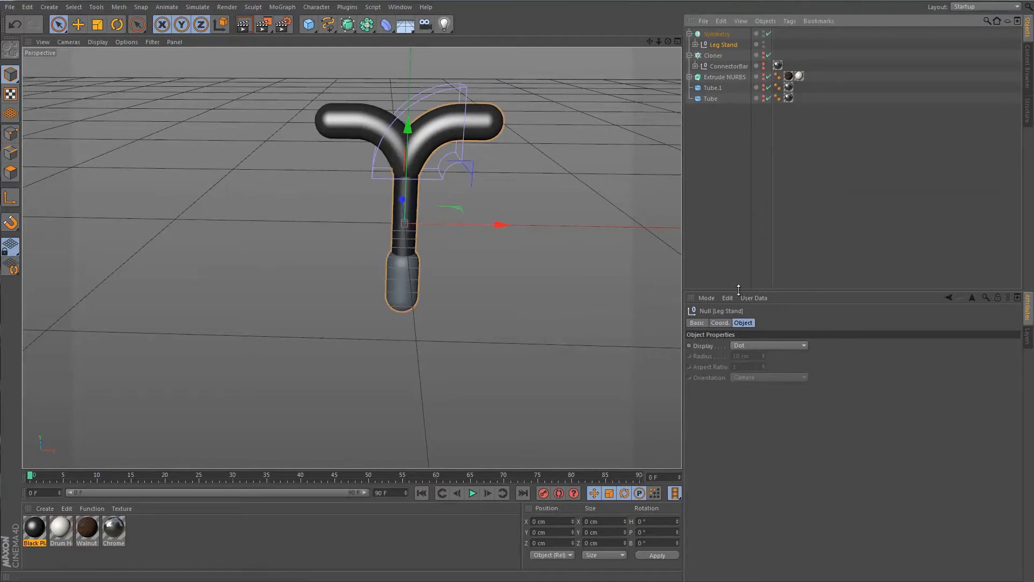
- Review the Symmetry object's basic, coordinate and mirror settings
click(722, 33)
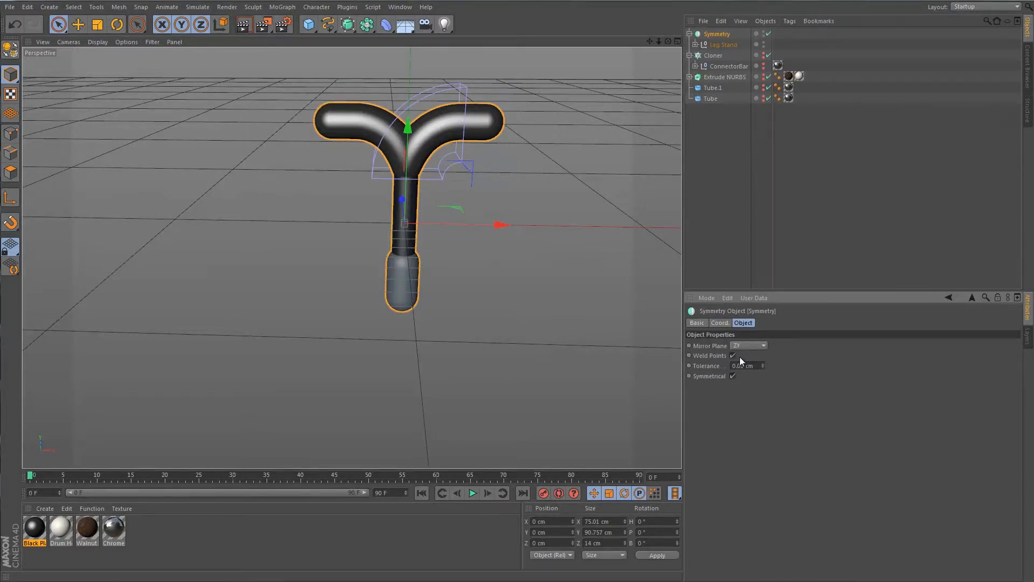
click(698, 322)
click(717, 323)
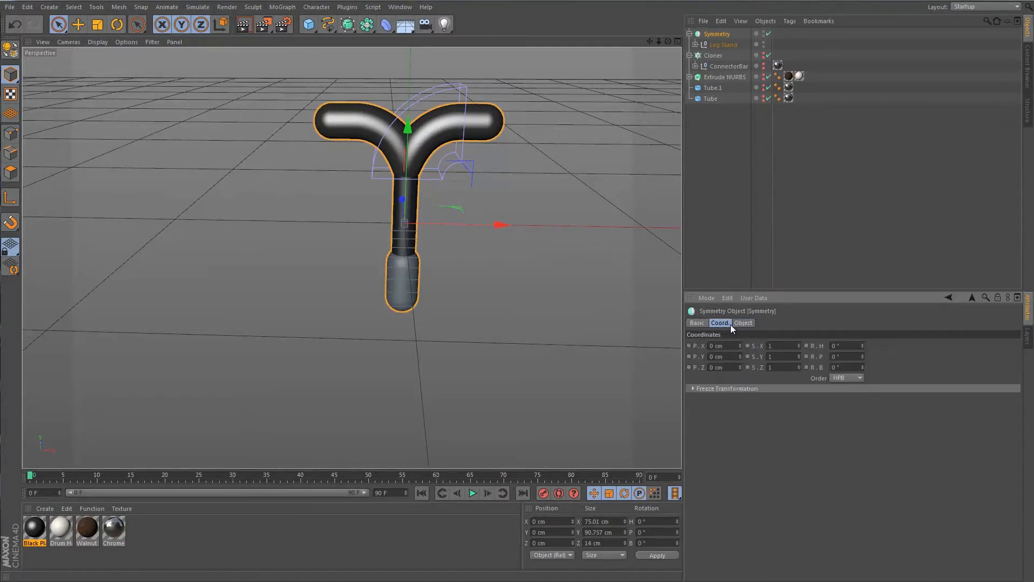
click(741, 323)
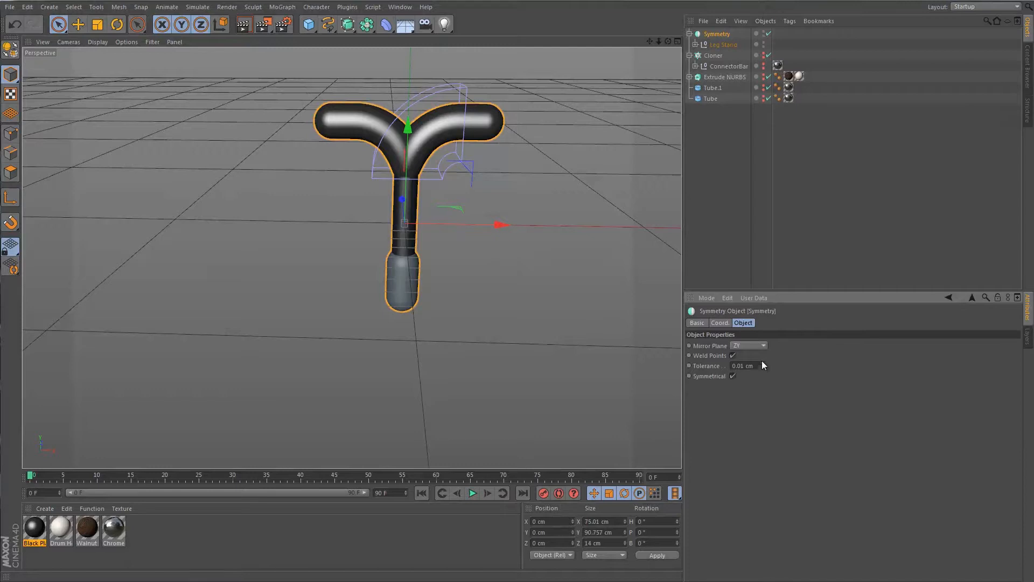
- Move the Leg Stand group to about X -118 cm and make the hidden drum parts visible in the viewport again
click(717, 44)
drag(501, 225, 230, 225)
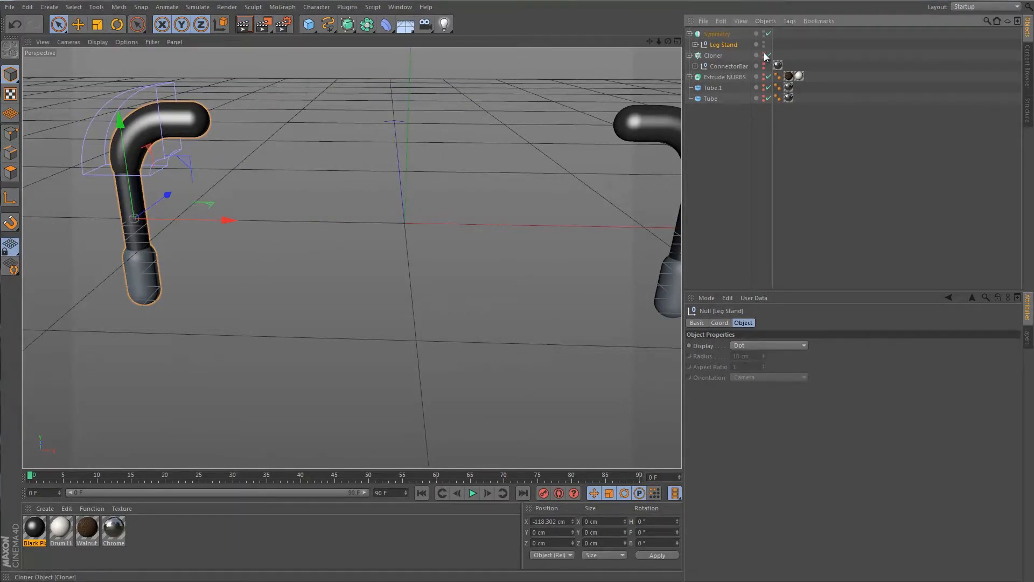
drag(765, 65, 759, 129)
scroll(492, 245, down, 10)
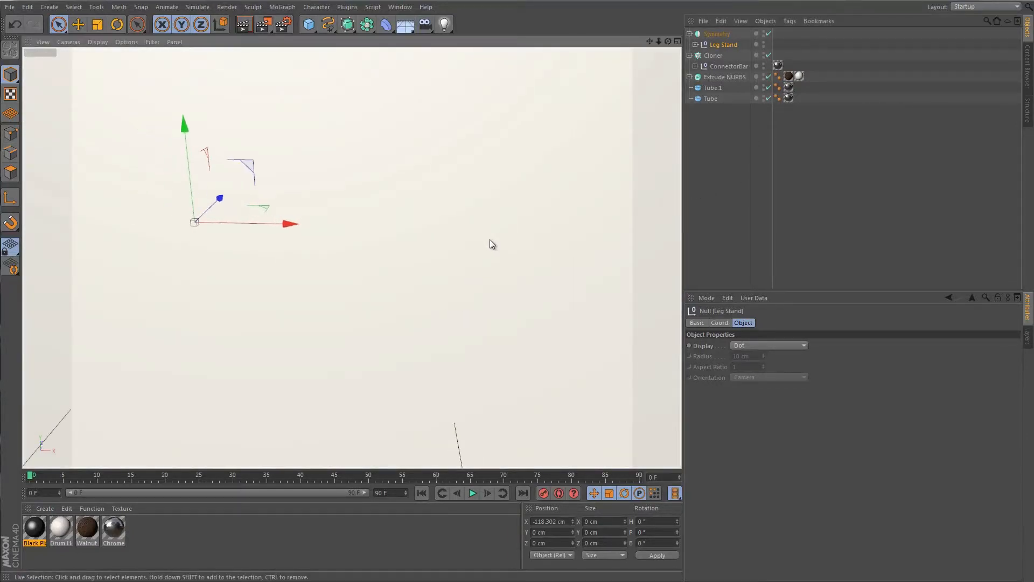
scroll(480, 238, down, 5)
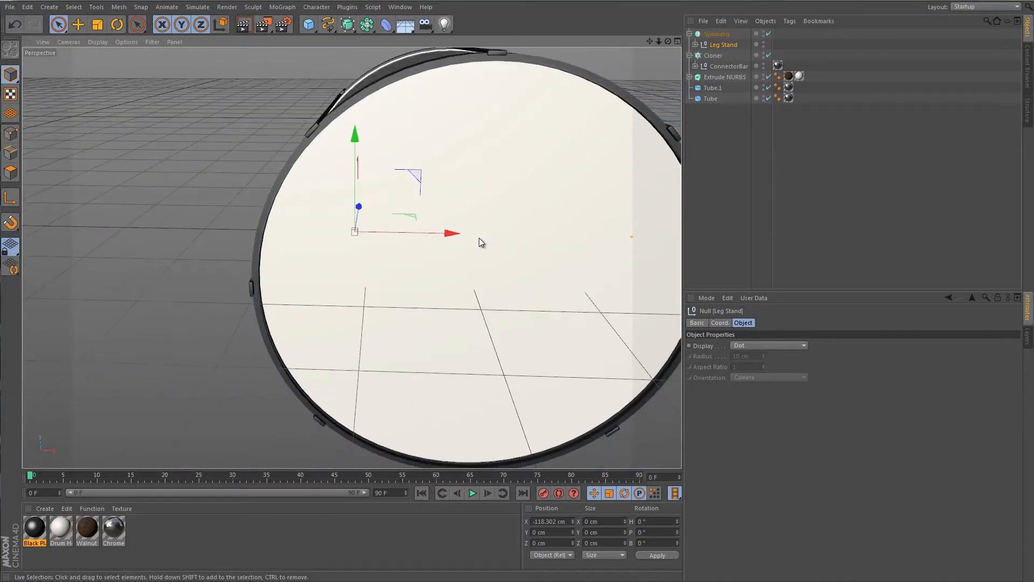
- Move the Leg Stand group outside the drum shell to about X -219 cm and lower it to about Y -128 cm
drag(441, 234, 347, 240)
alt+right_drag(305, 259, 327, 254)
alt+middle_drag(328, 253, 452, 261)
alt+drag(451, 261, 514, 191)
drag(299, 313, 330, 312)
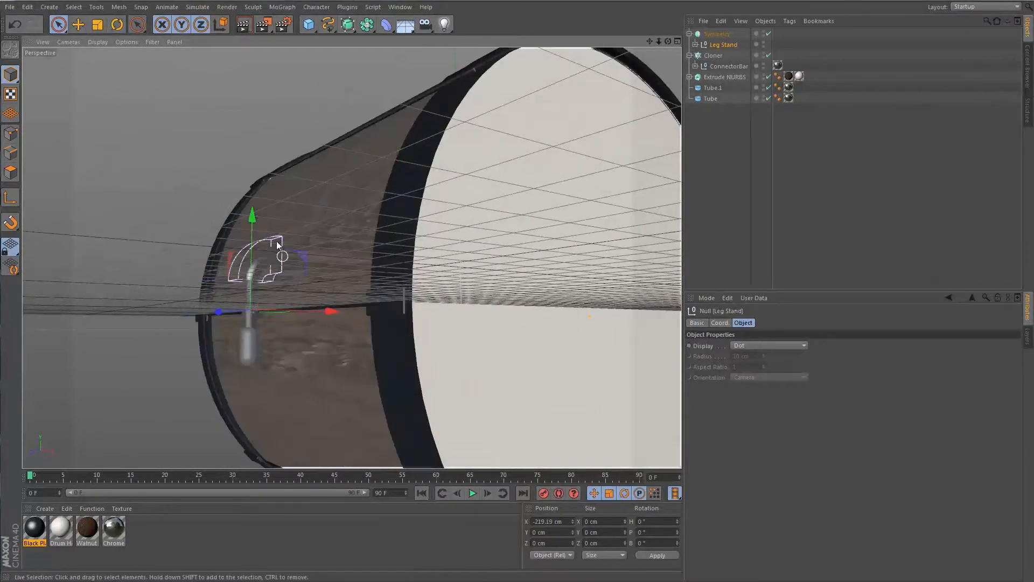
drag(262, 221, 266, 387)
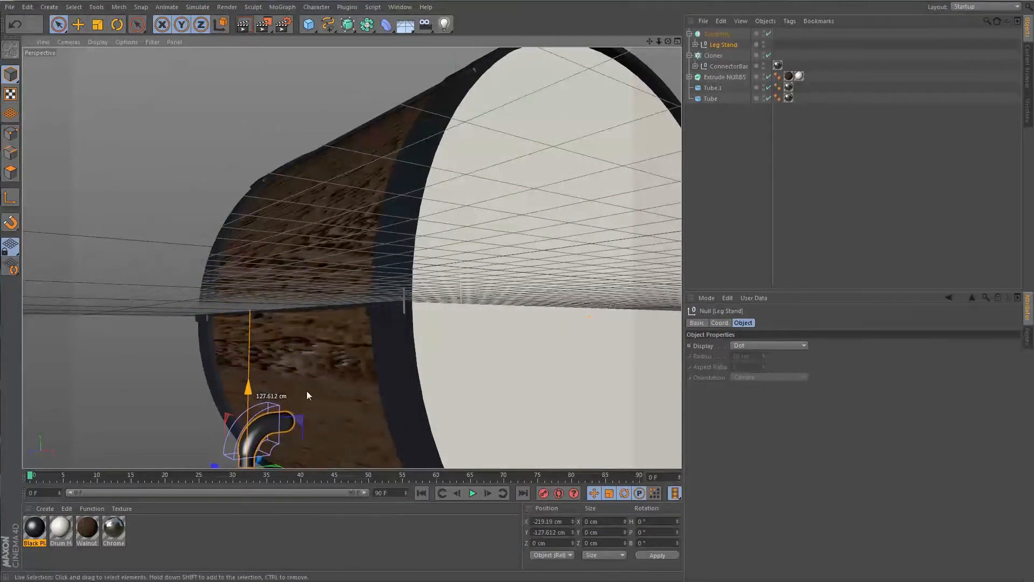
- Position the Leg Stand near the drum's front rim at about X -200 cm, Y -156 cm and Z -110 cm
alt+drag(363, 396, 171, 254)
drag(255, 340, 276, 338)
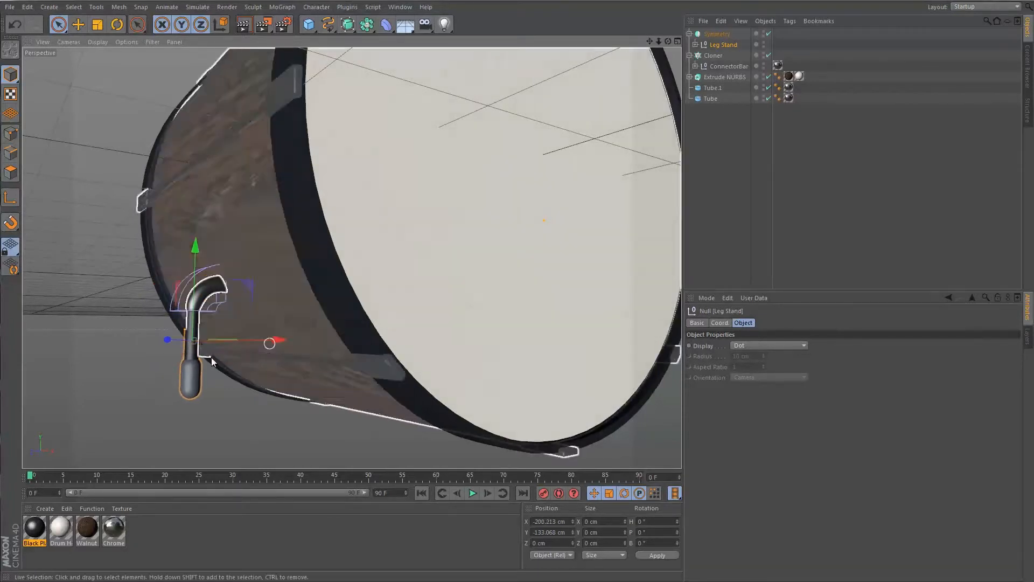
drag(169, 341, 223, 347)
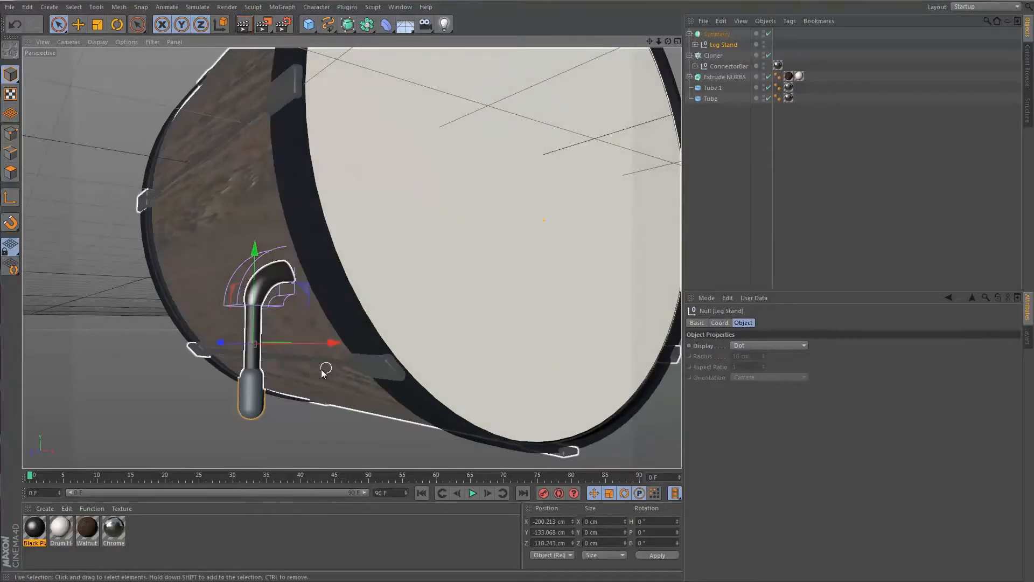
alt+drag(328, 372, 526, 339)
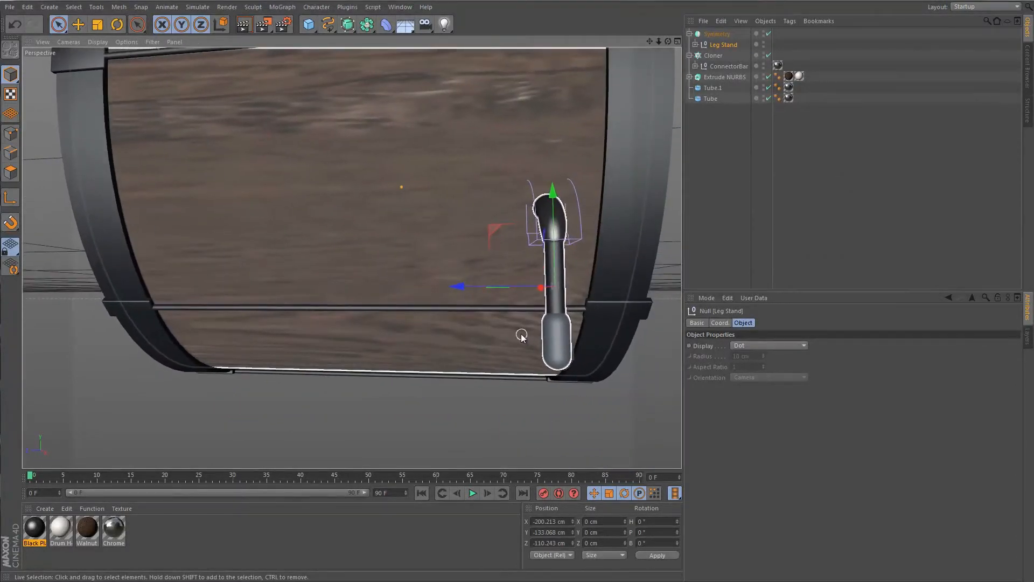
drag(553, 191, 548, 235)
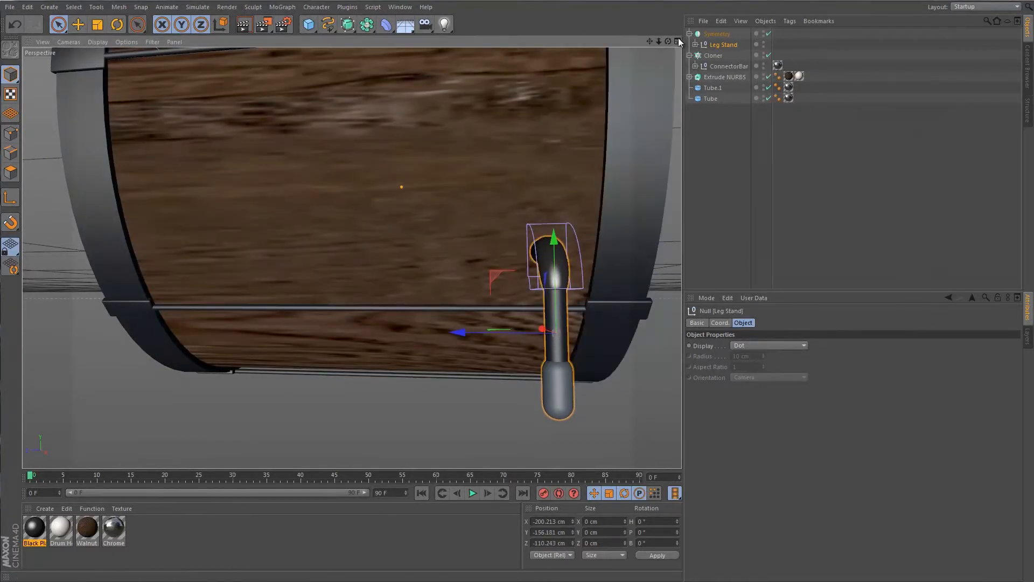
- In the Front view, lower the Leg Stand to about Y -166 cm so its bent end meets the drum shell
click(678, 40)
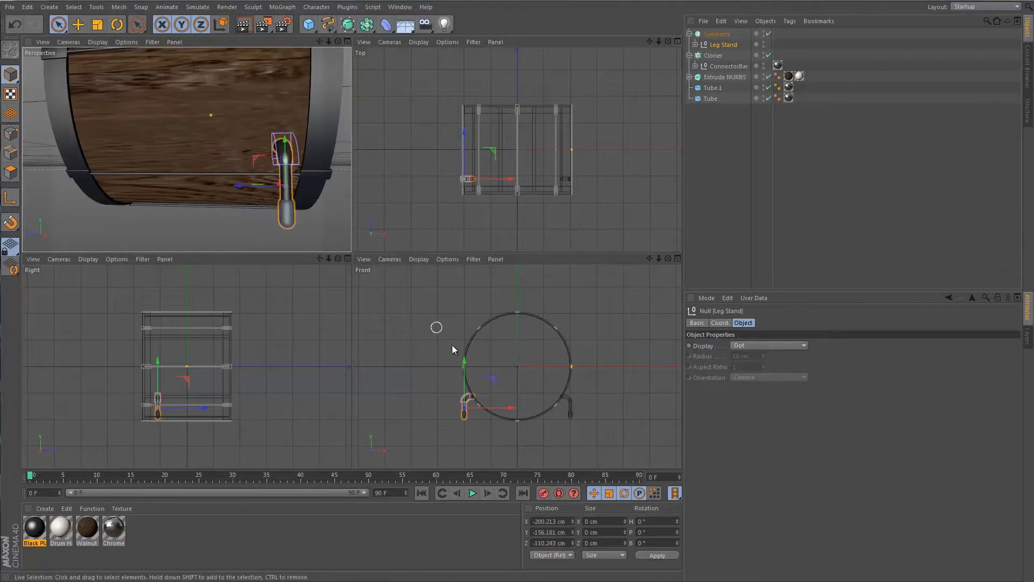
middle_click(426, 394)
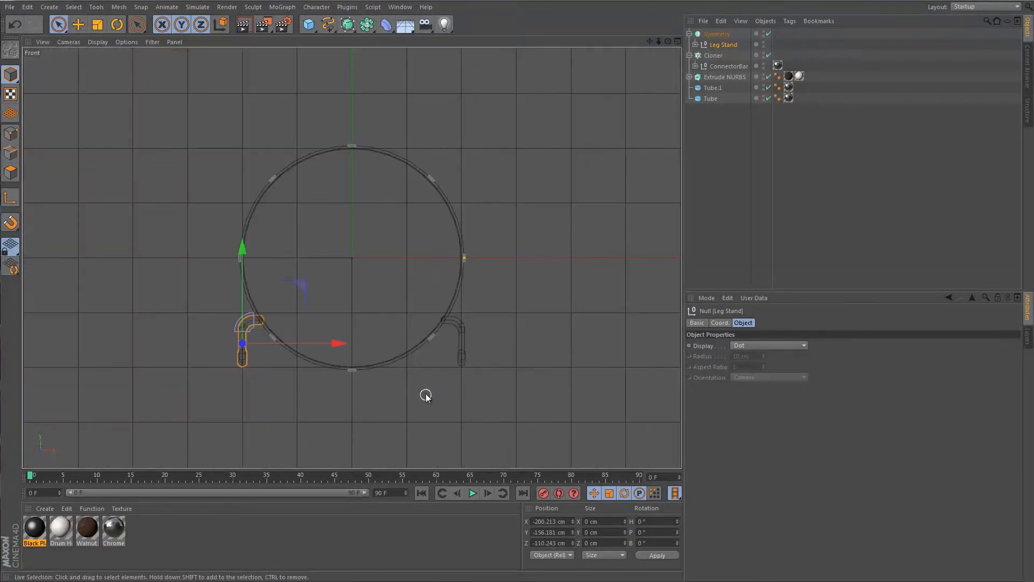
drag(244, 247, 242, 251)
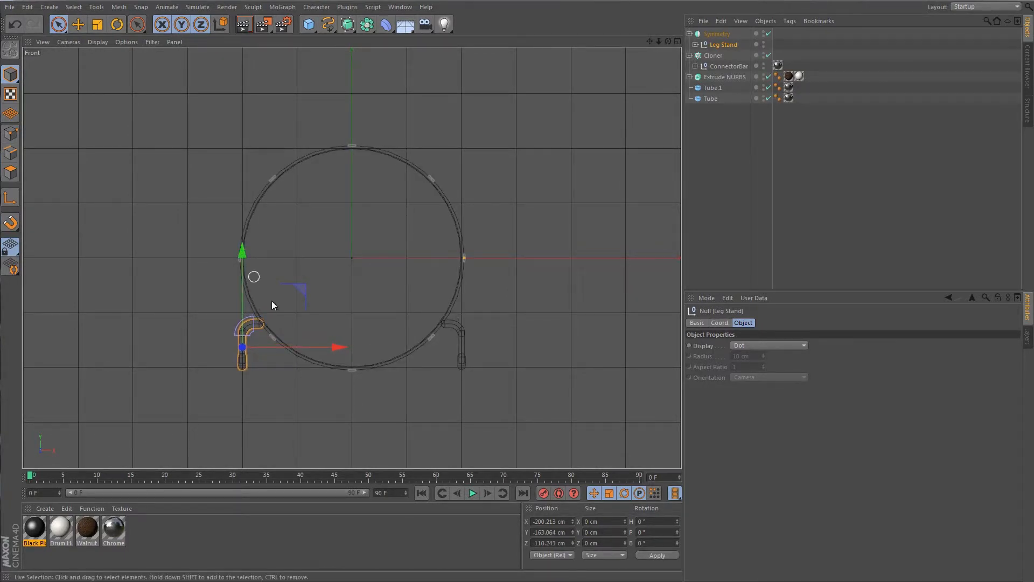
alt+right_drag(331, 385, 382, 378)
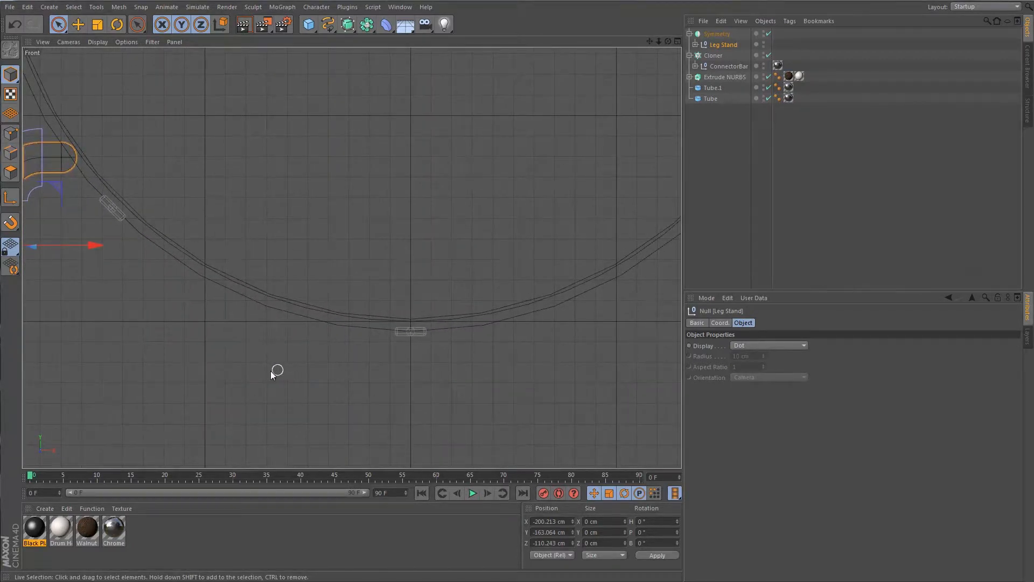
alt+drag(266, 369, 321, 364)
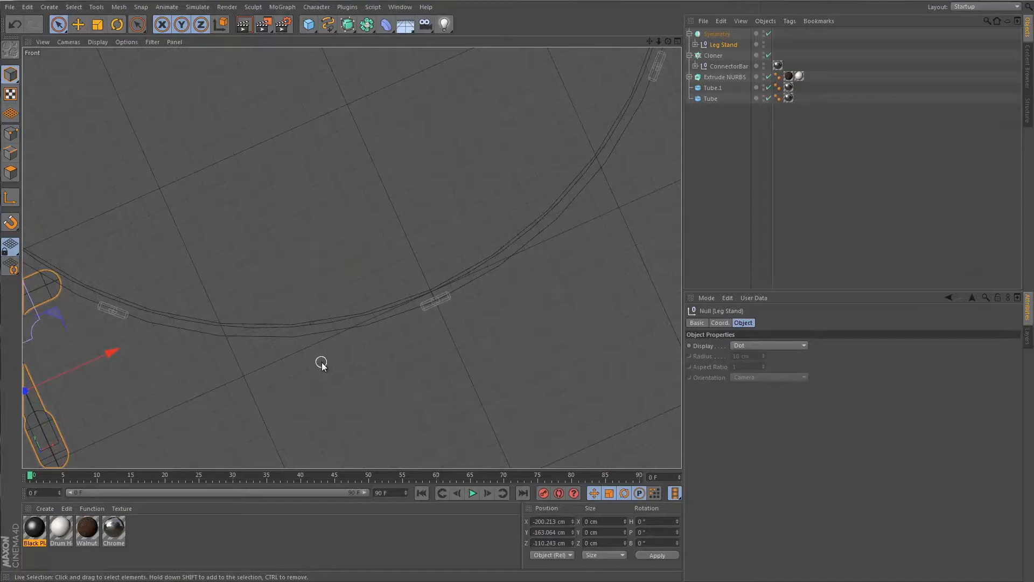
key(ctrl+shift+z)
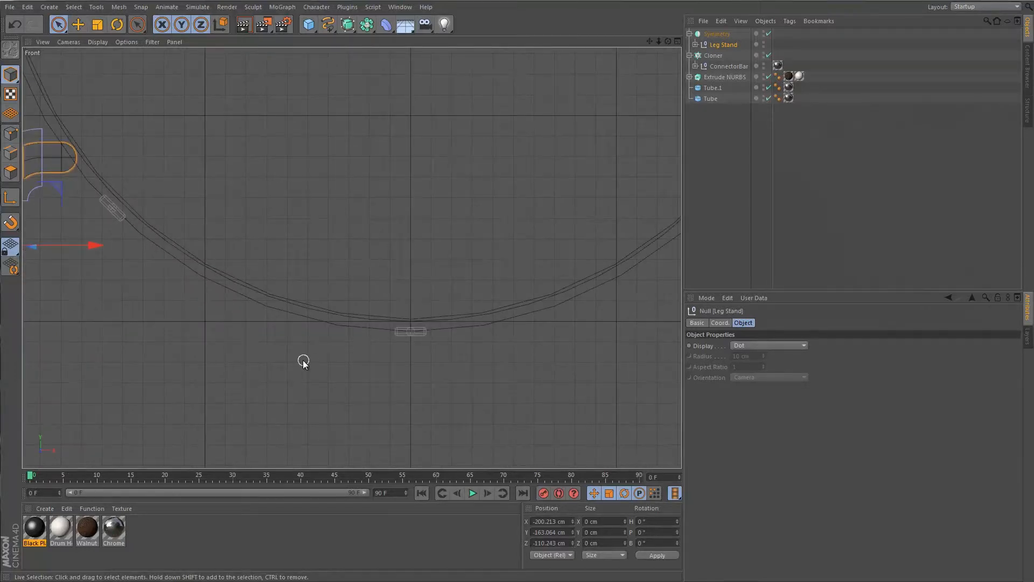
alt+middle_drag(306, 353, 415, 343)
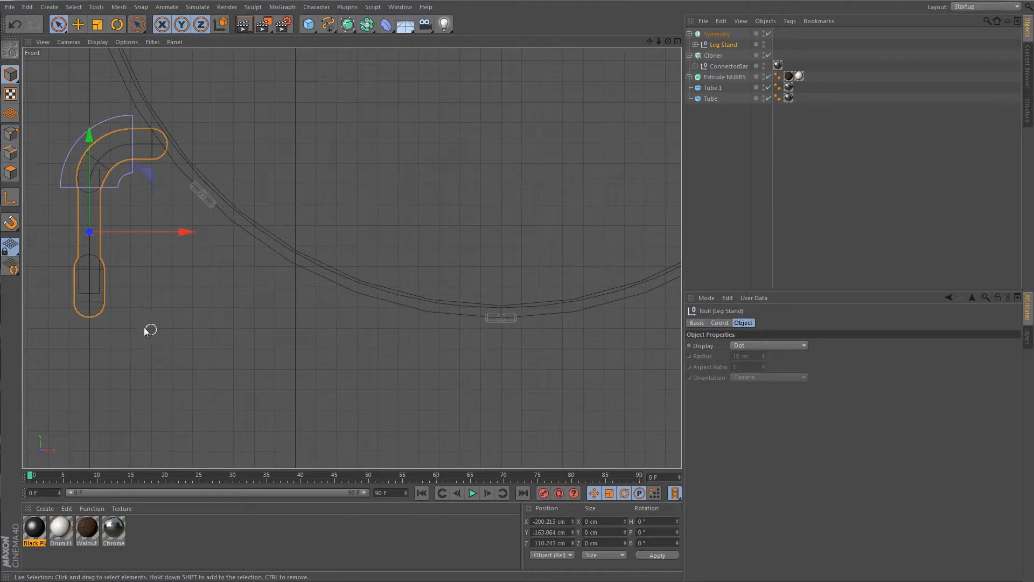
drag(89, 135, 88, 140)
- Rotate the Leg Stand group to a pitch of about -28° in the Perspective view so the leg slants towards the drum's front
click(223, 296)
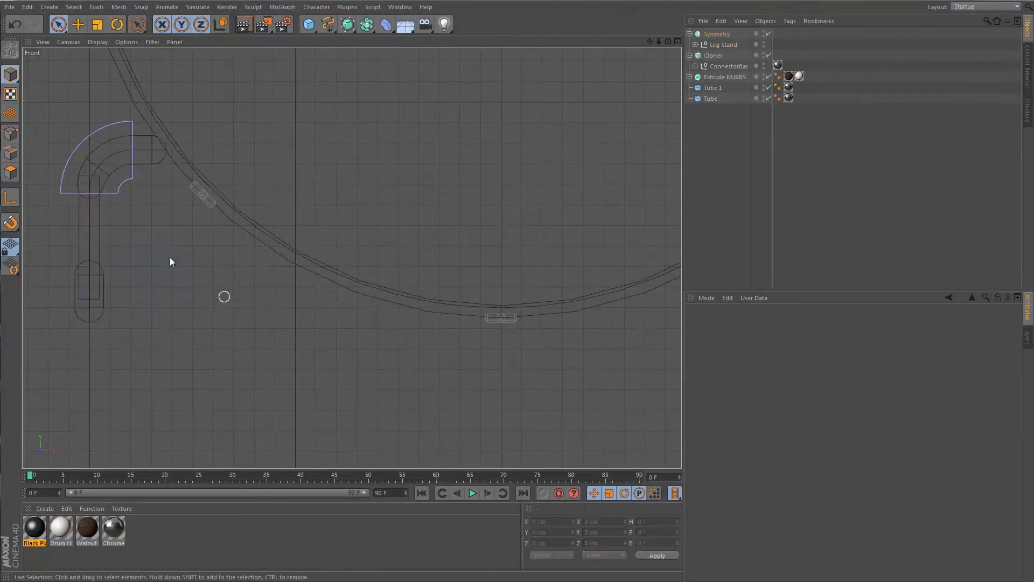
click(108, 168)
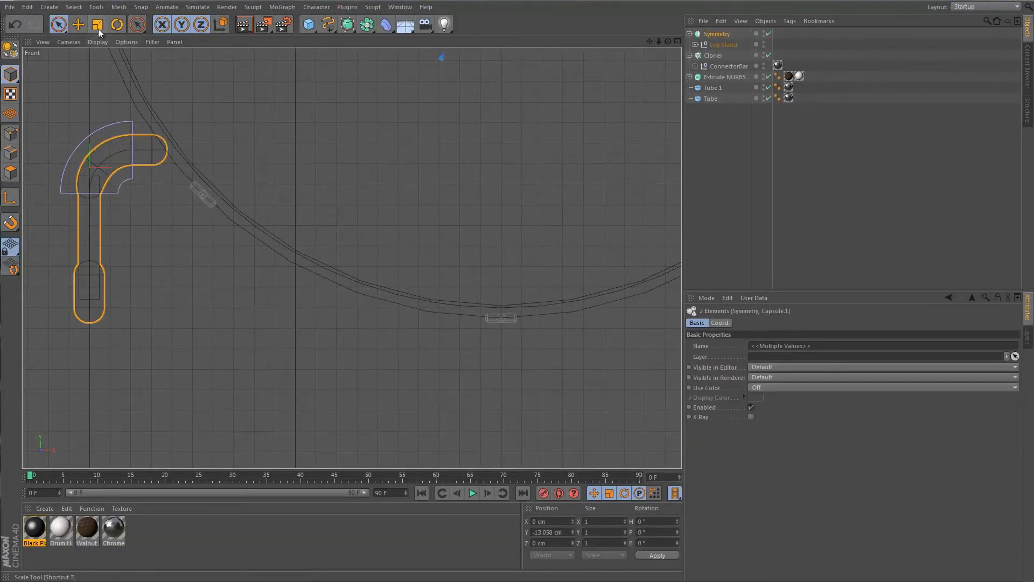
click(117, 24)
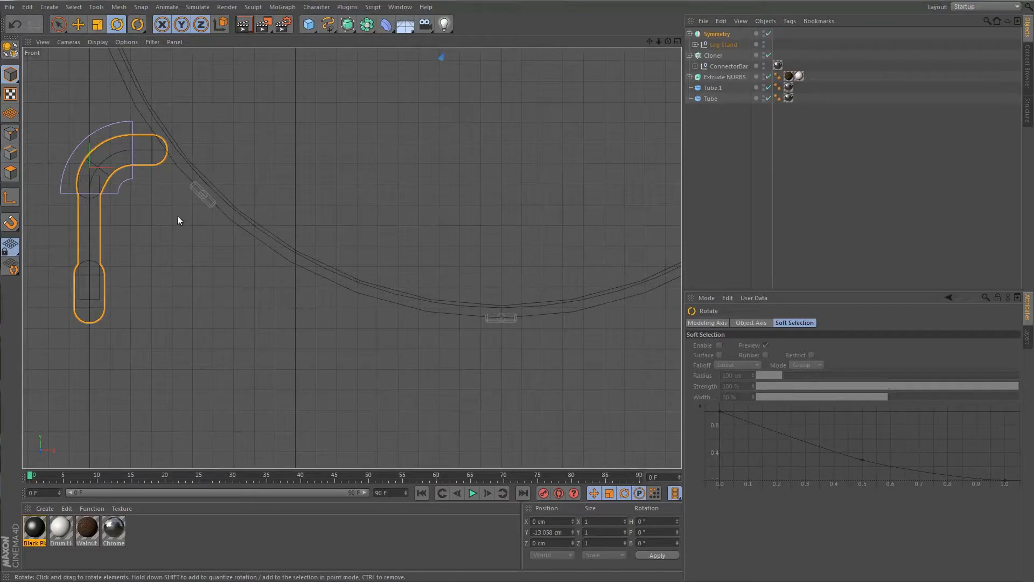
middle_click(465, 156)
middle_click(465, 155)
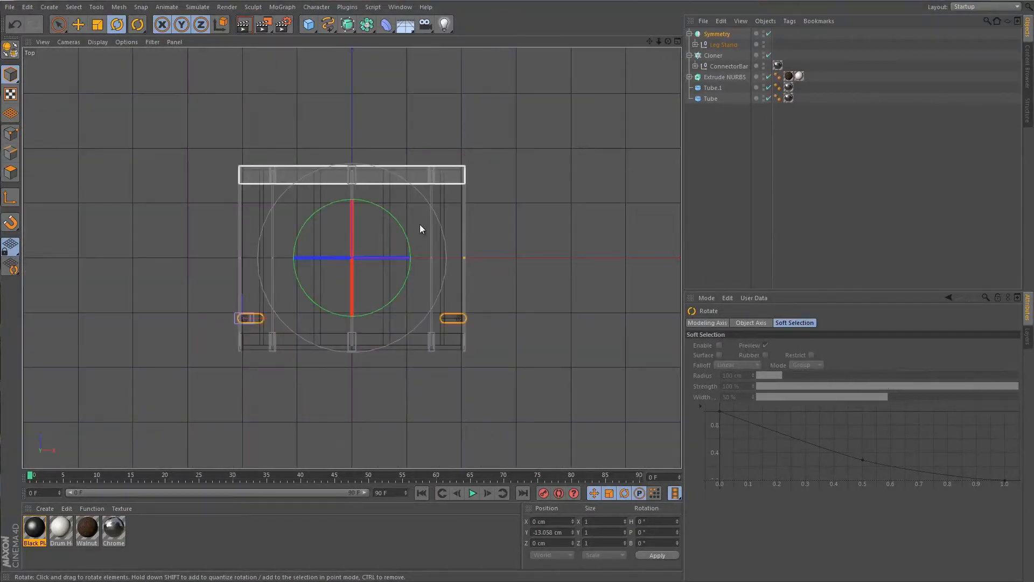
middle_click(486, 191)
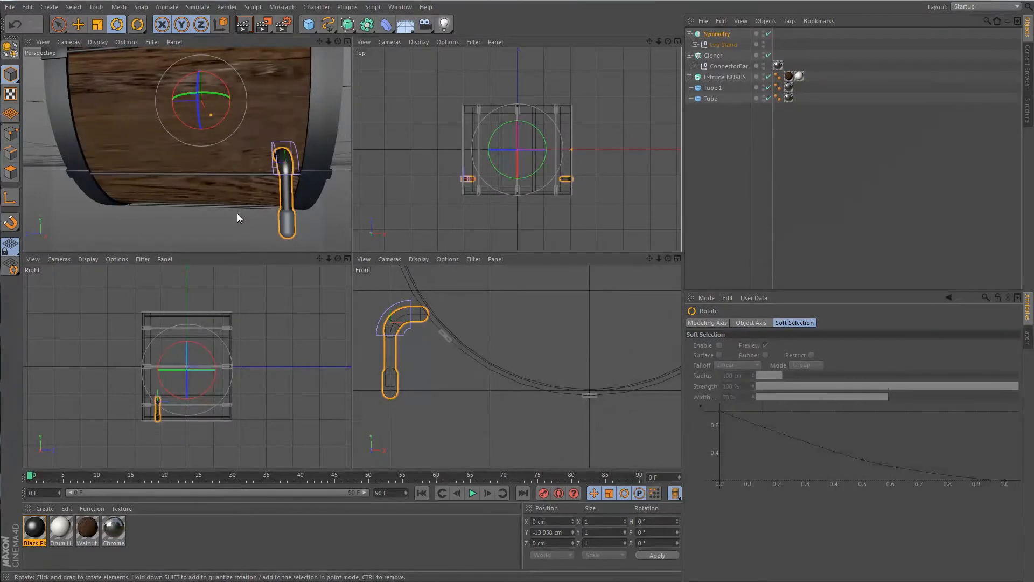
middle_click(230, 227)
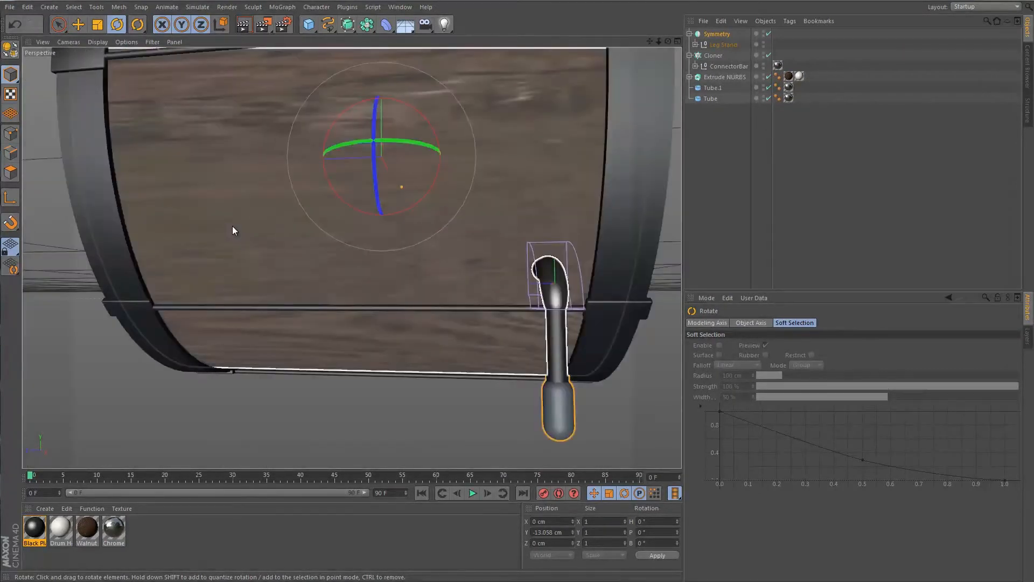
click(722, 45)
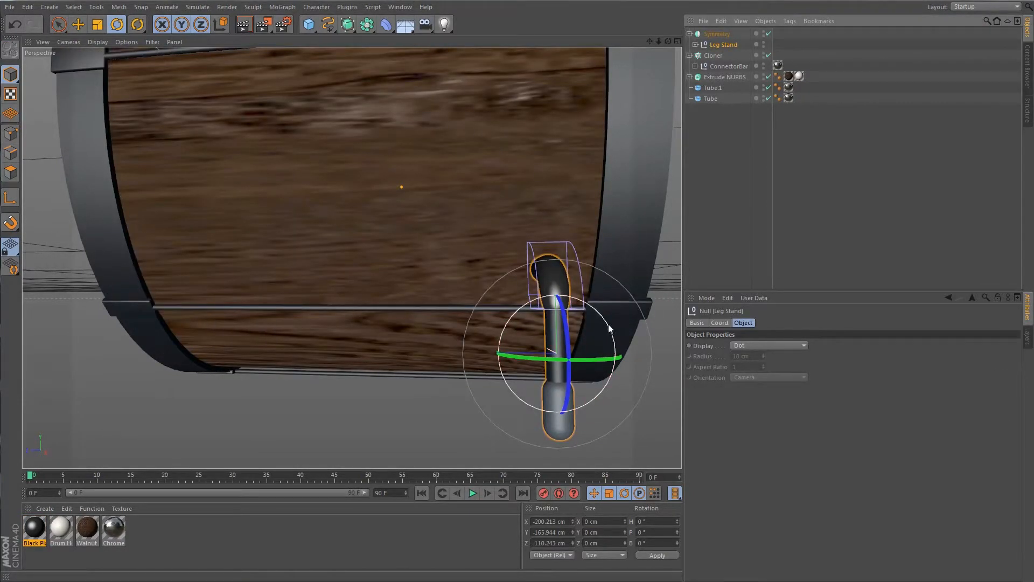
drag(609, 323, 576, 299)
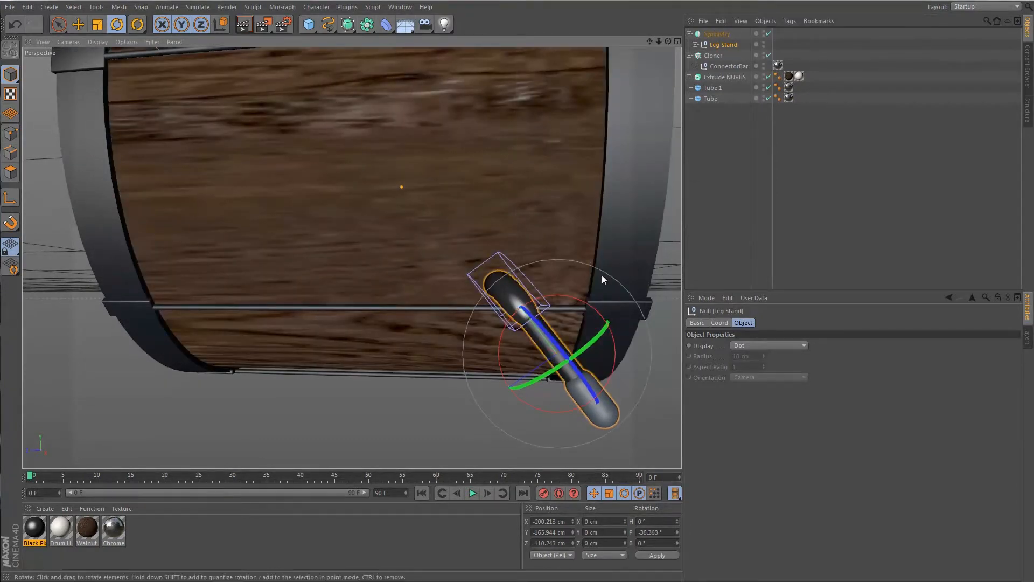
drag(581, 298, 392, 299)
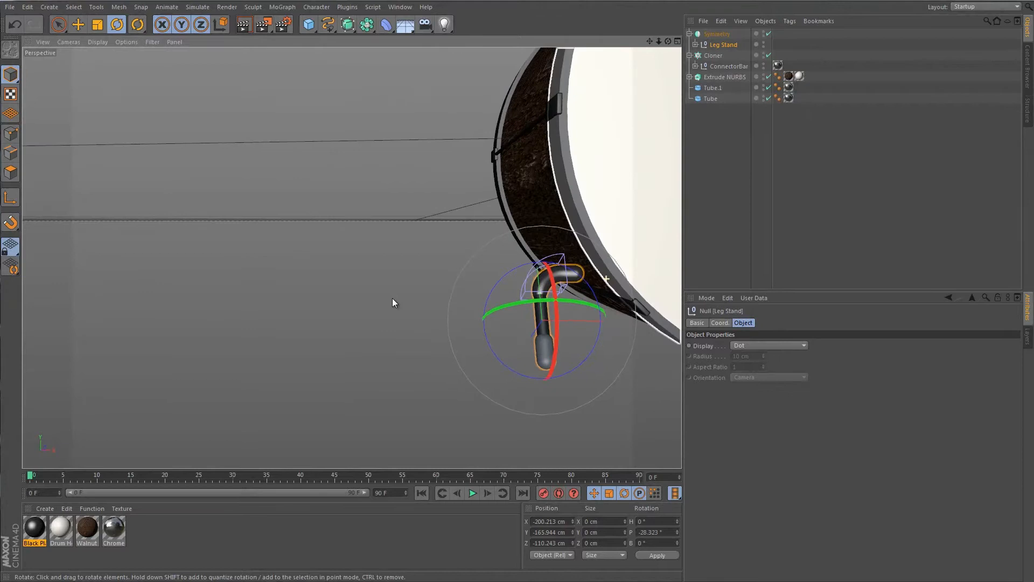
- Slide the Leg Stand slightly along X into the drum shell, inspect the whole drum and deselect the group
click(57, 27)
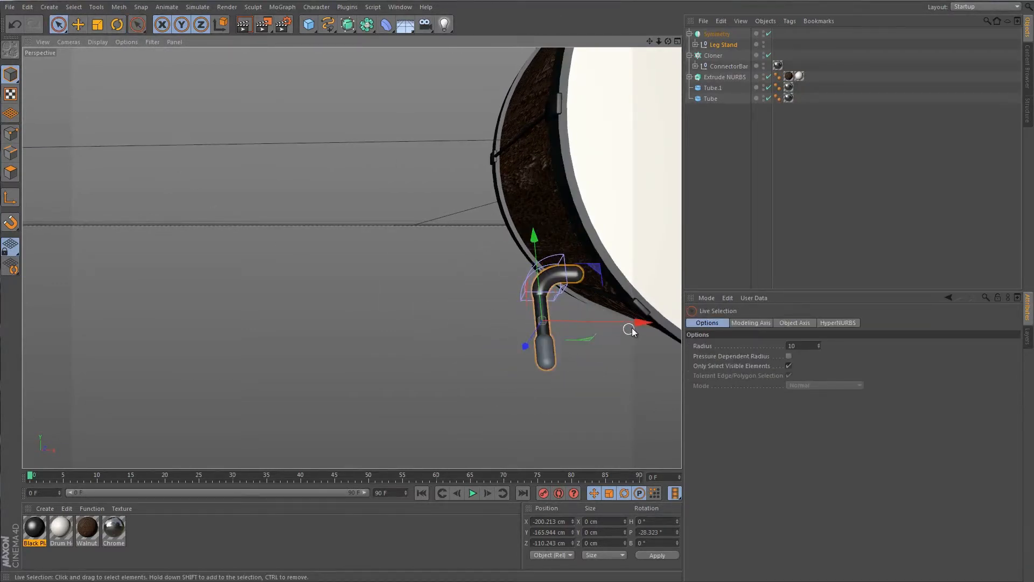
drag(638, 324, 668, 325)
alt+drag(595, 328, 198, 293)
alt+middle_drag(199, 293, 287, 326)
alt+right_drag(480, 341, 385, 347)
alt+drag(493, 332, 618, 302)
click(312, 414)
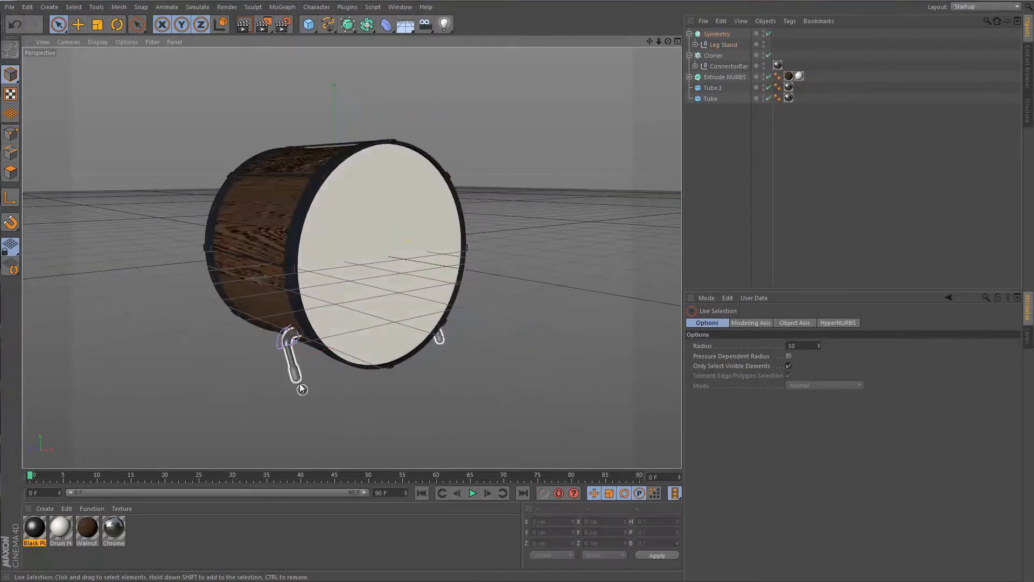
- Expand the Leg Stand hierarchy under Symmetry and select the Capsule that forms the foot of the leg
click(298, 379)
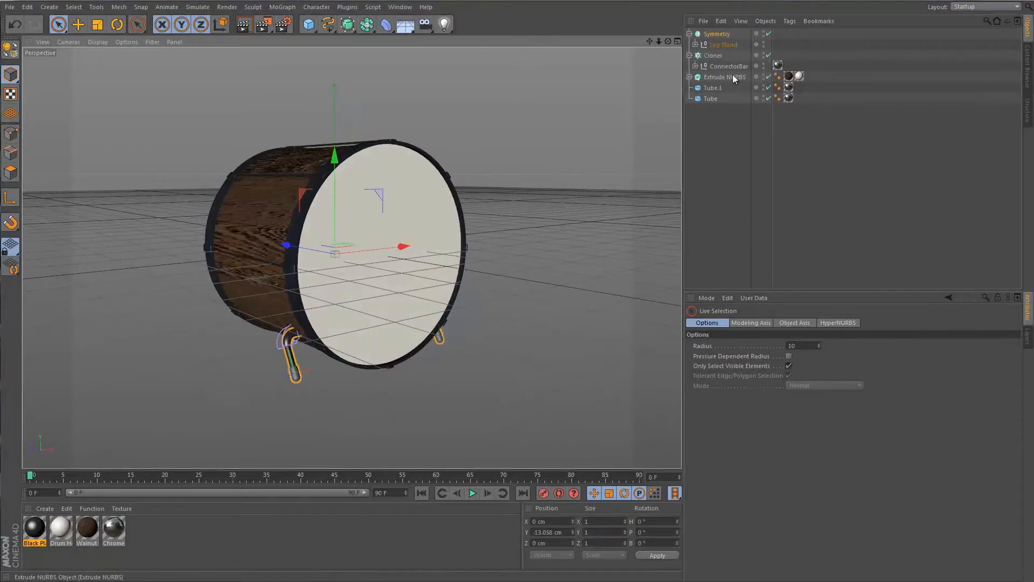
click(695, 45)
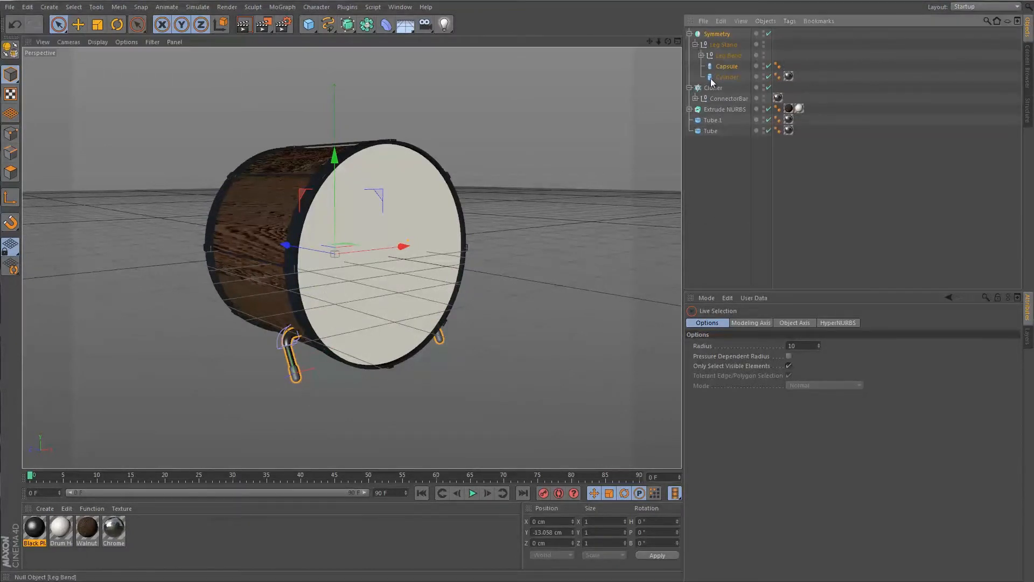
click(707, 188)
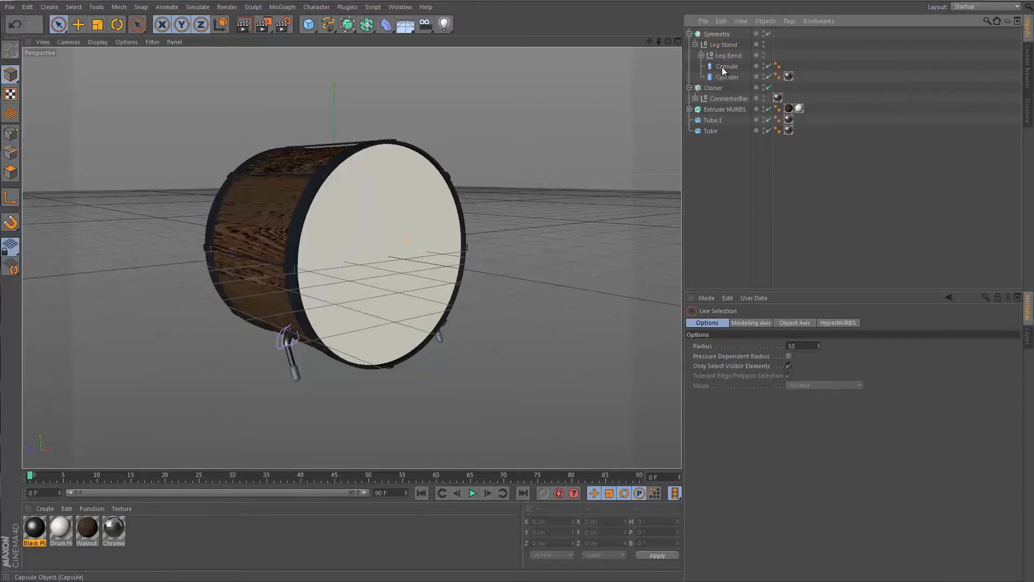
click(722, 66)
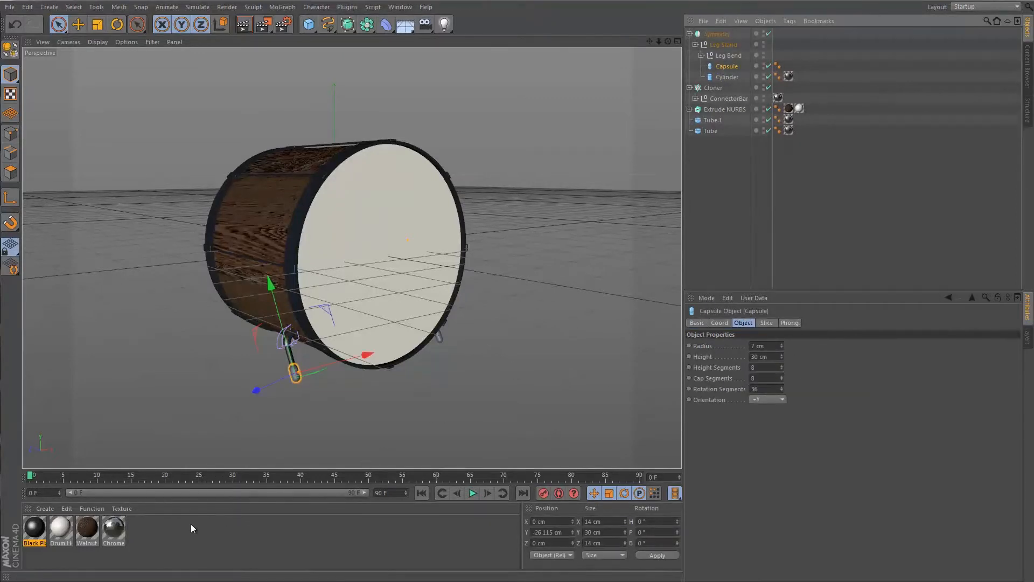
- Create a new material and name it Rubber Foot
click(45, 509)
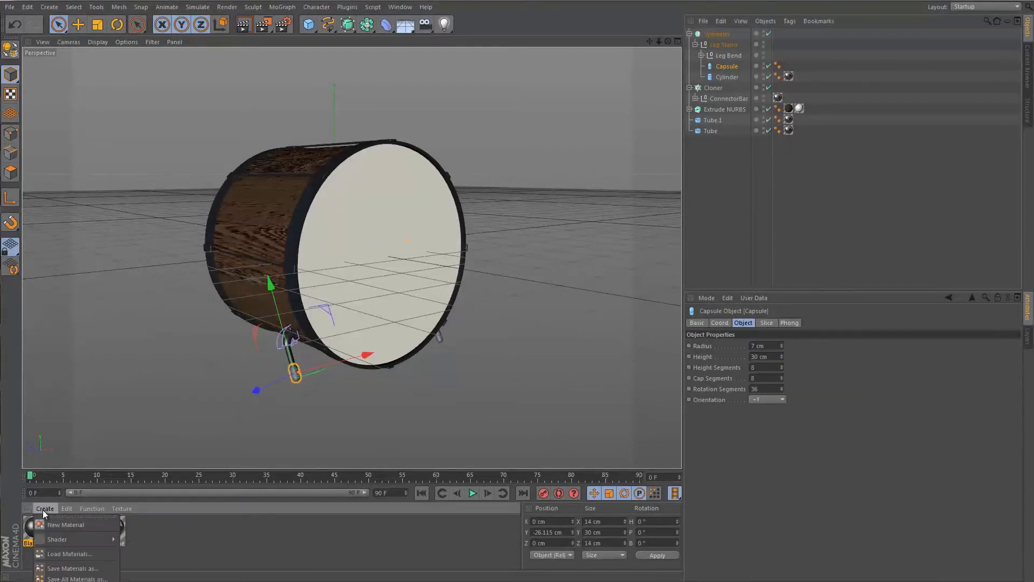
click(60, 524)
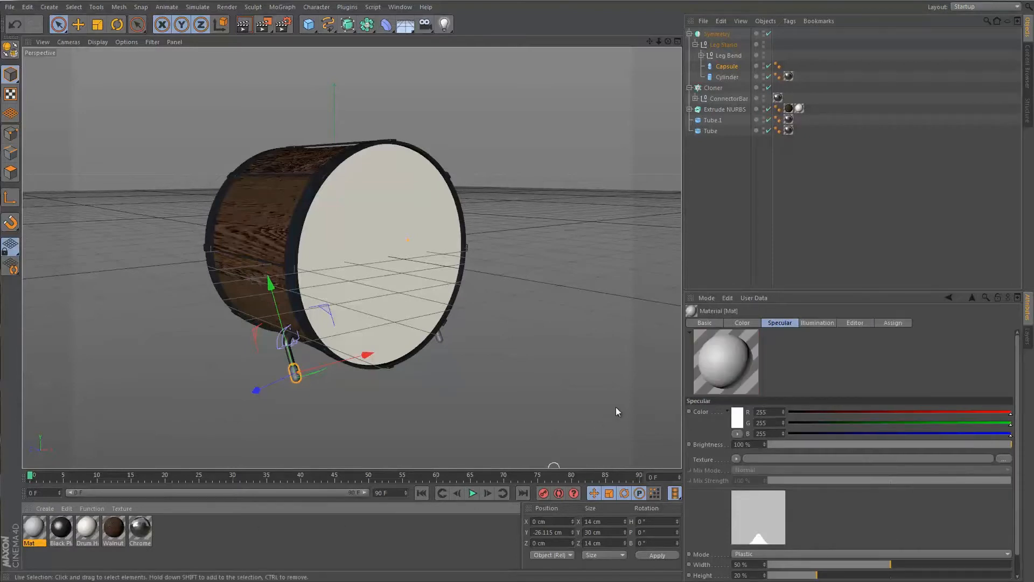
double_click(28, 543)
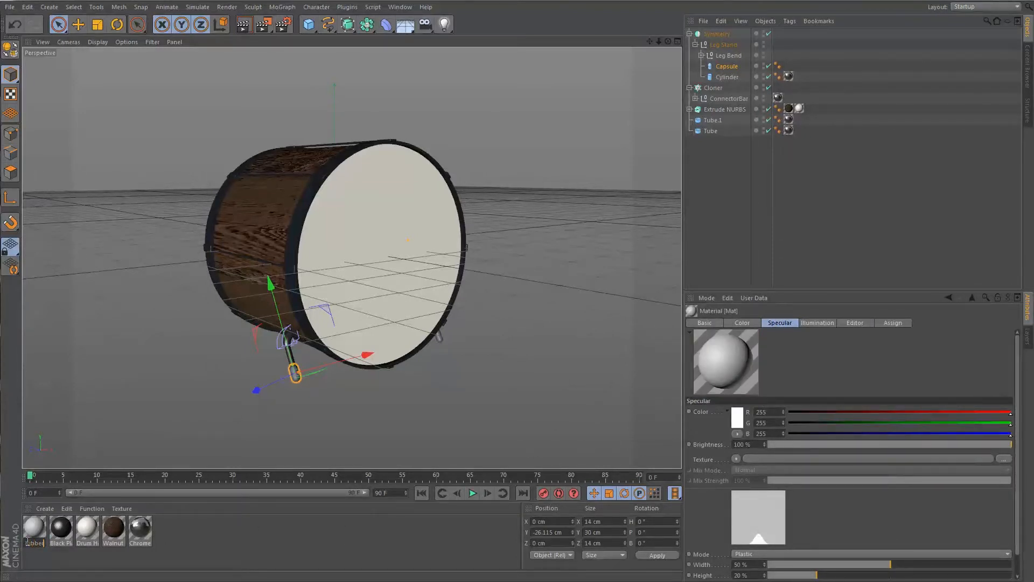
key(Return)
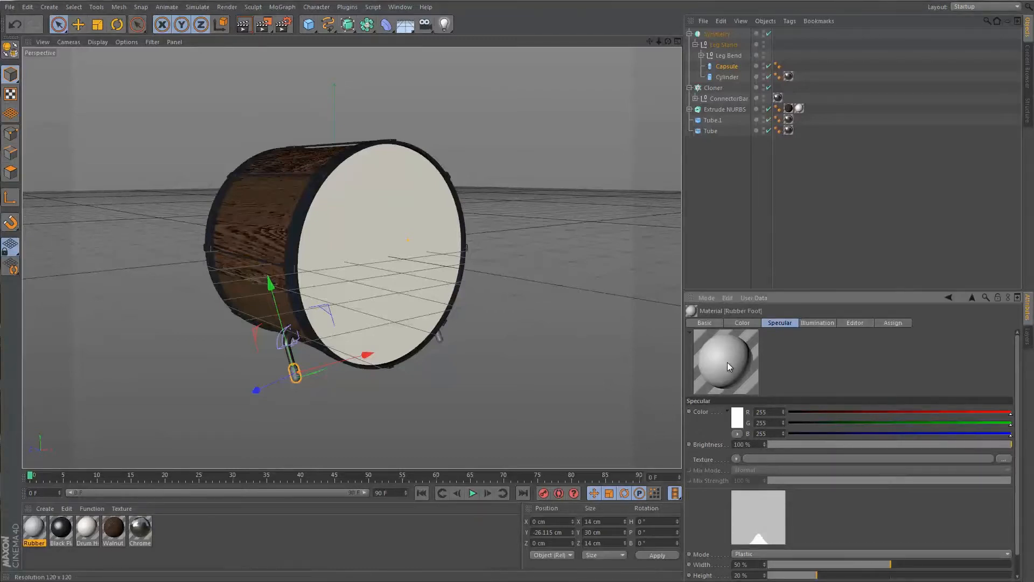
- Try a black specular color on the Rubber Foot material, and disable its Specular channel
click(738, 415)
drag(680, 399, 665, 430)
click(720, 461)
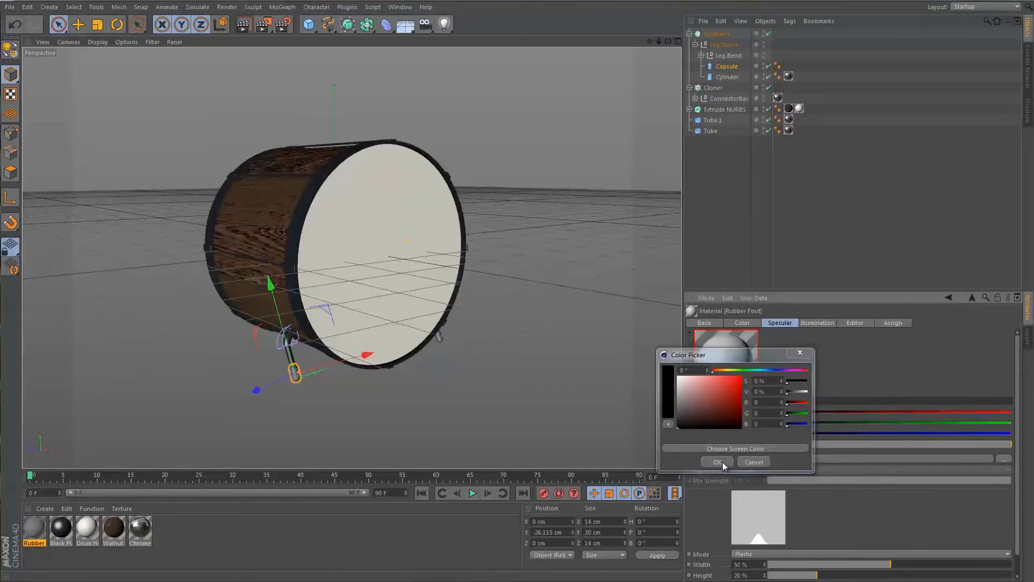
click(717, 324)
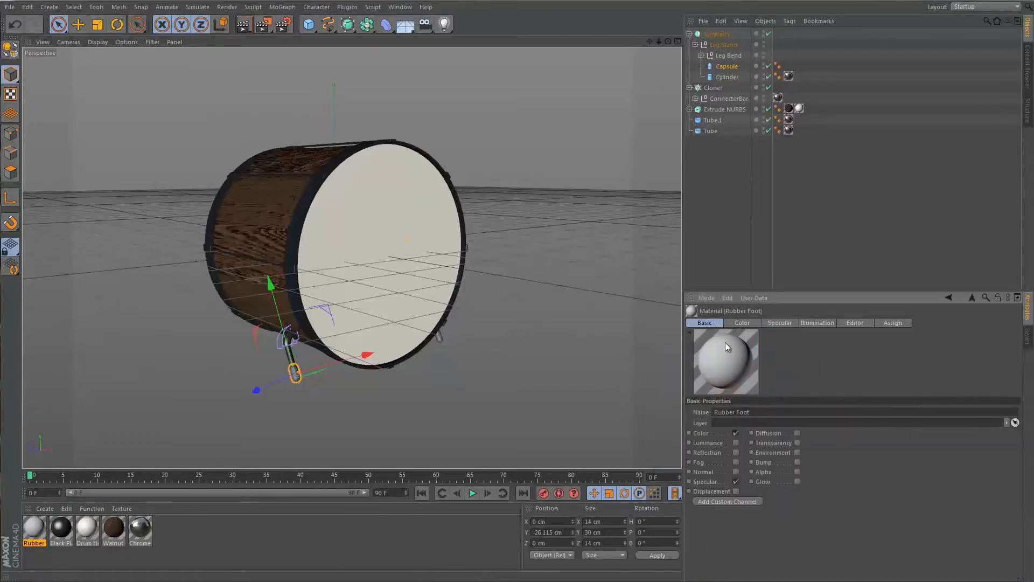
click(736, 481)
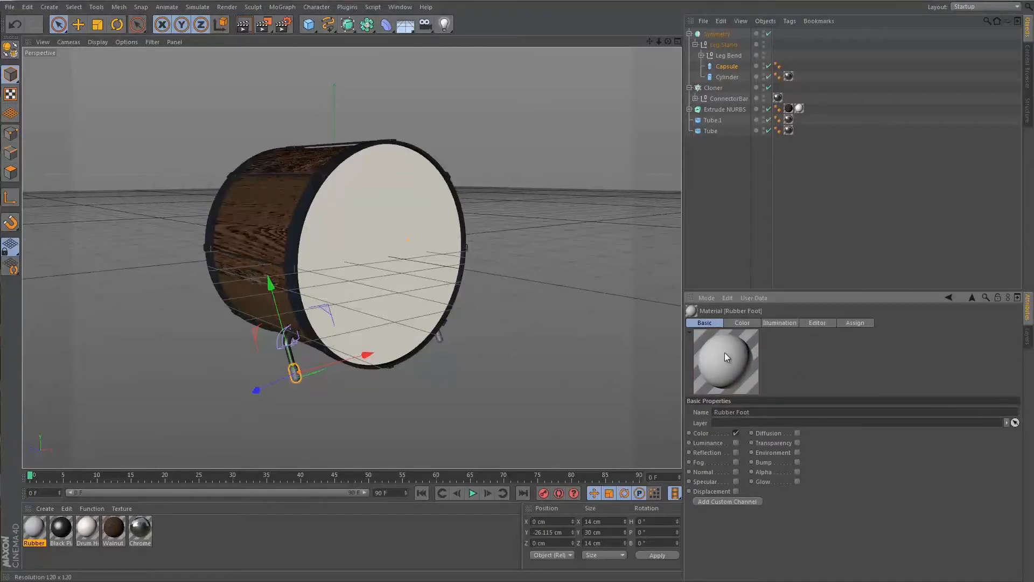
- Set the Rubber Foot material's color to a near-black gray with RGB values of 23
click(730, 322)
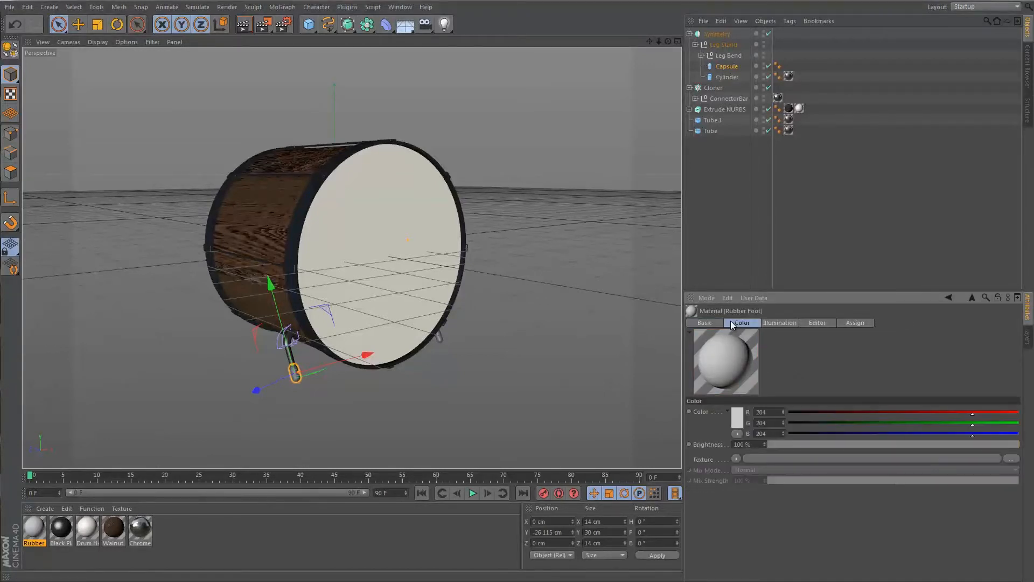
click(738, 417)
drag(681, 406, 674, 435)
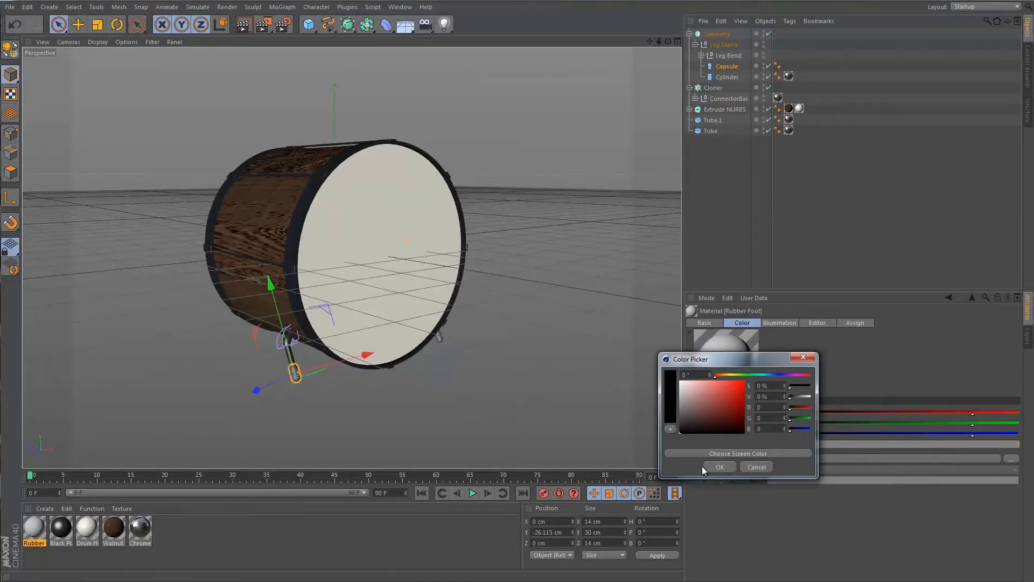
click(710, 465)
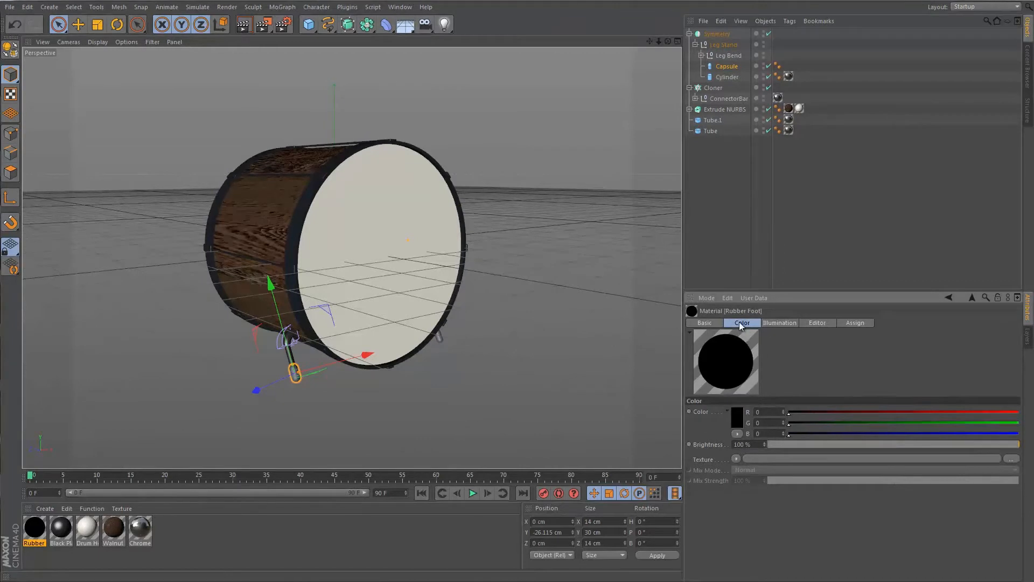
click(737, 418)
drag(697, 430, 674, 431)
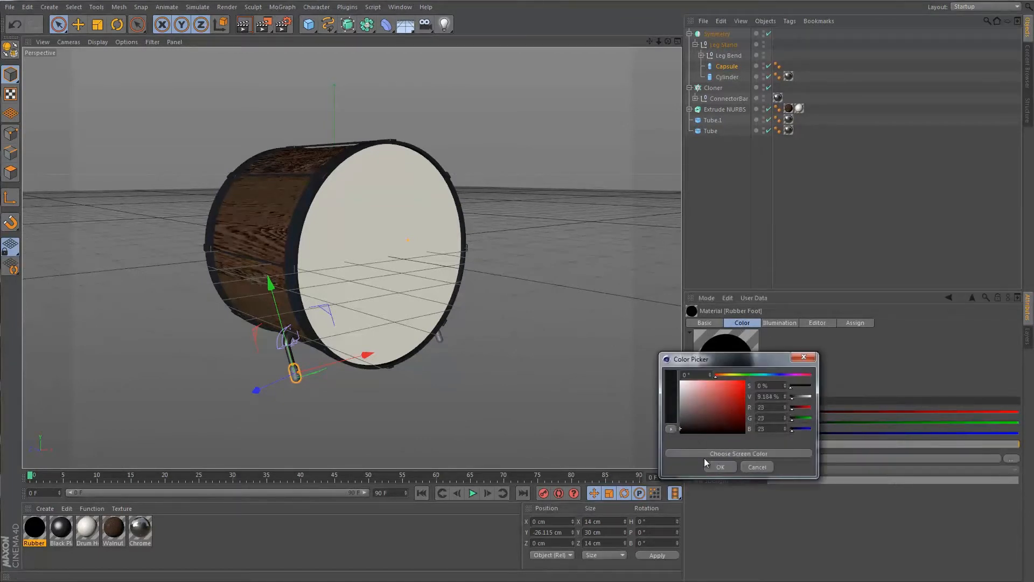
click(720, 468)
- Apply the Rubber Foot material to the leg stand's Symmetry object, collapse its hierarchy and deselect everything
drag(35, 544, 296, 379)
click(356, 397)
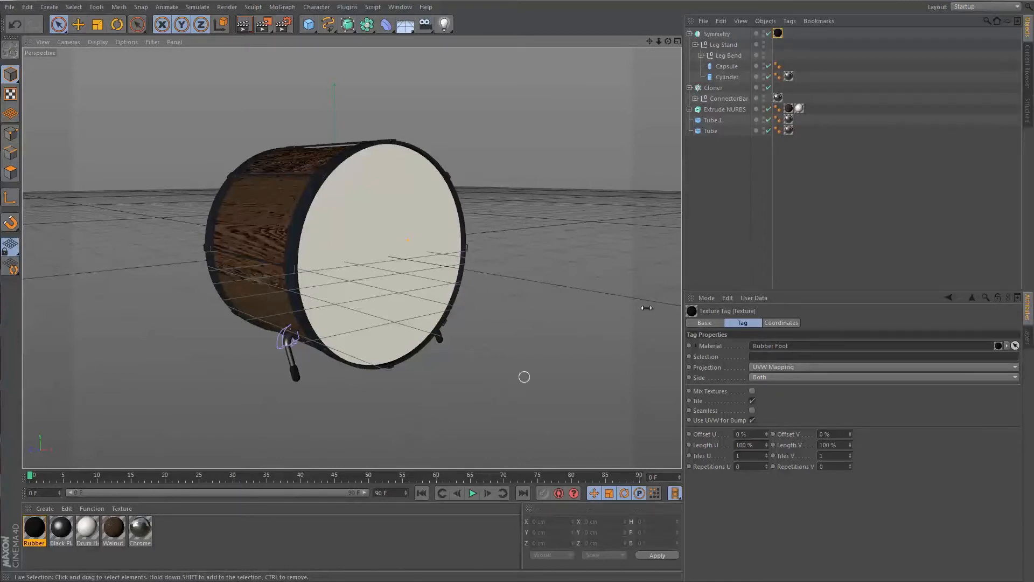
click(690, 34)
click(732, 129)
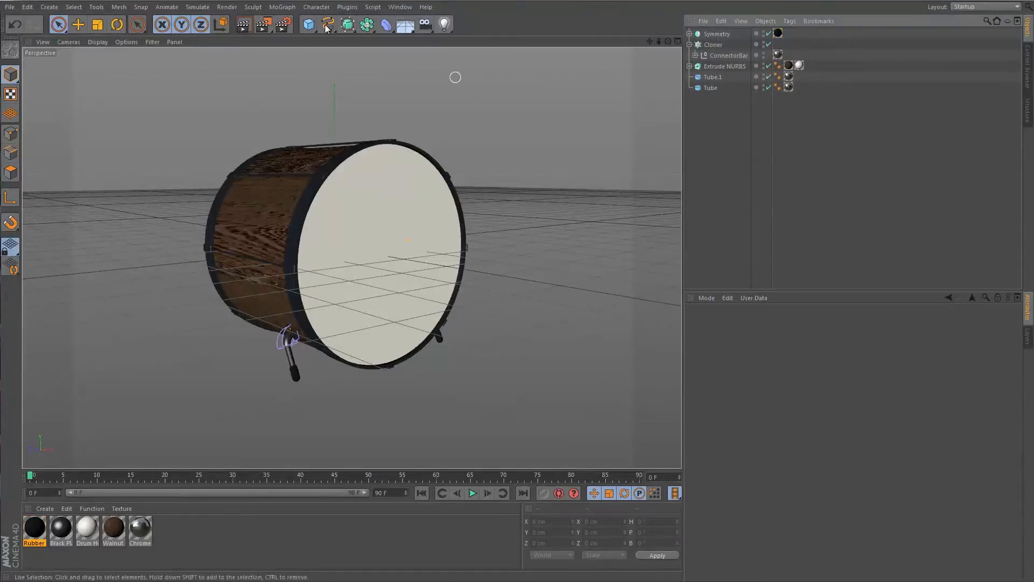
- Add a Null object and move all the drum parts into it as children
click(308, 25)
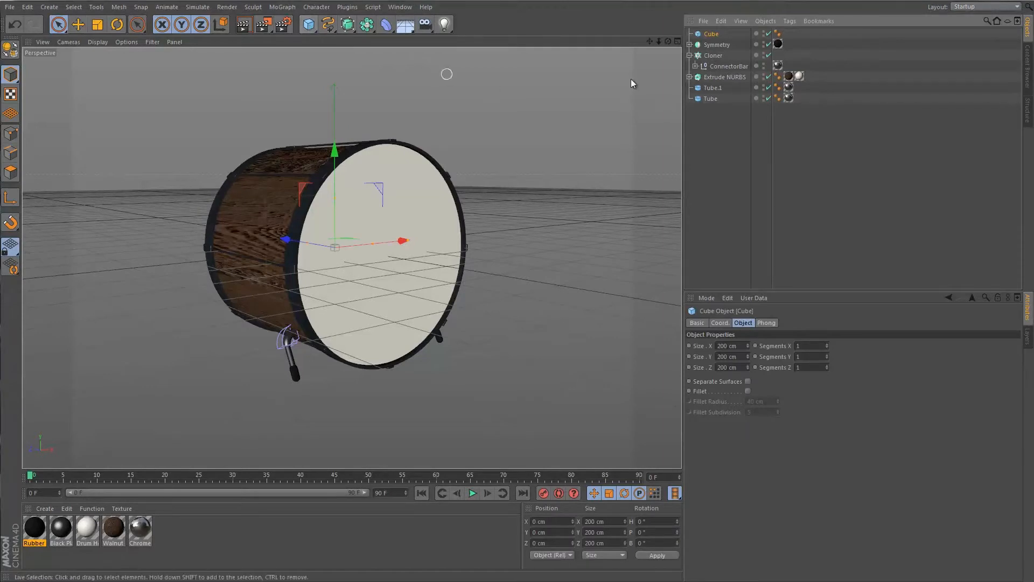
key(ctrl+z)
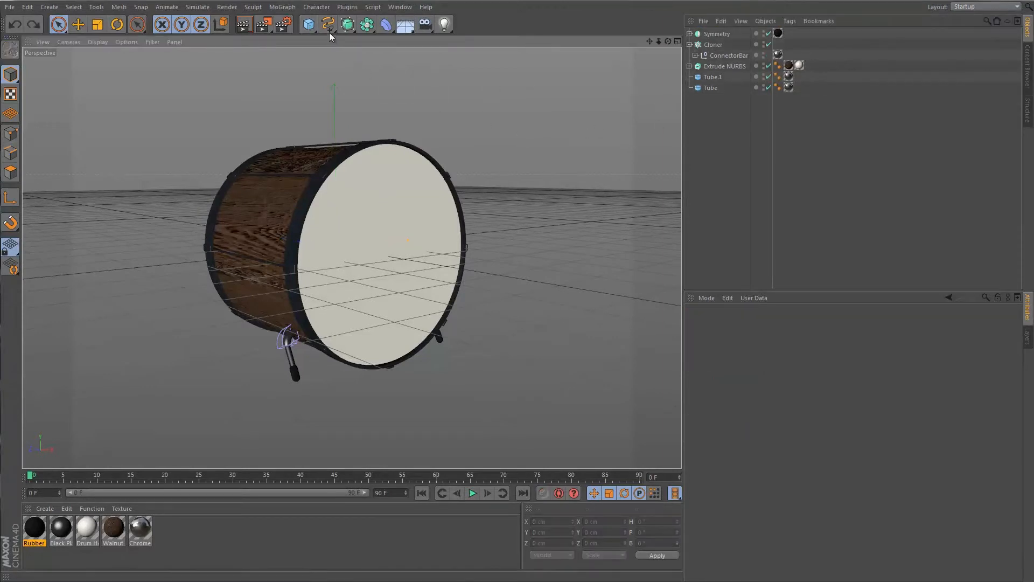
click(312, 28)
click(328, 39)
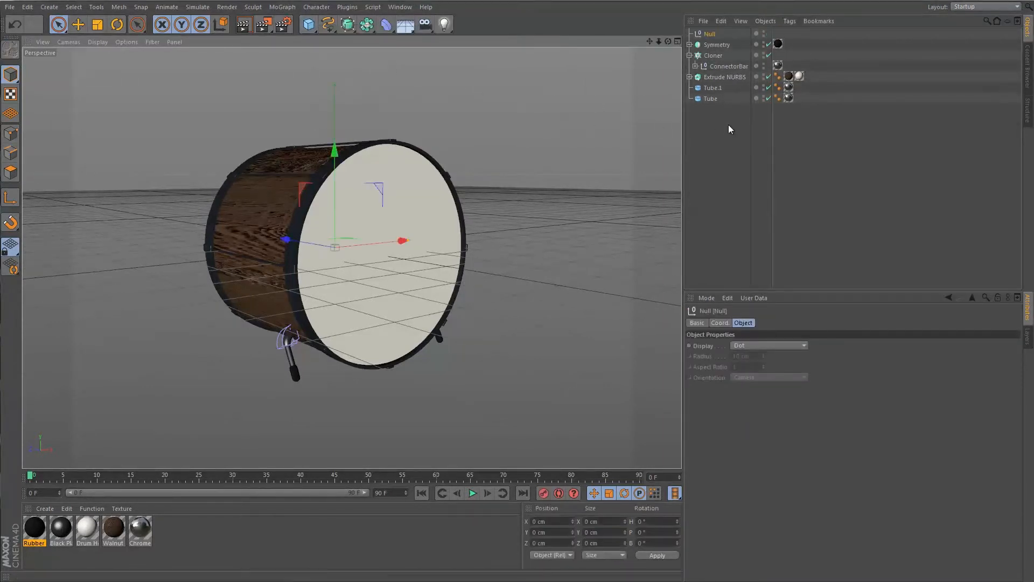
mouse_move(734, 44)
mouse_down()
mouse_move(719, 48)
mouse_move(710, 33)
mouse_up()
- Rename the Null as Drum Container, collapse its hierarchy and deselect it
double_click(711, 33)
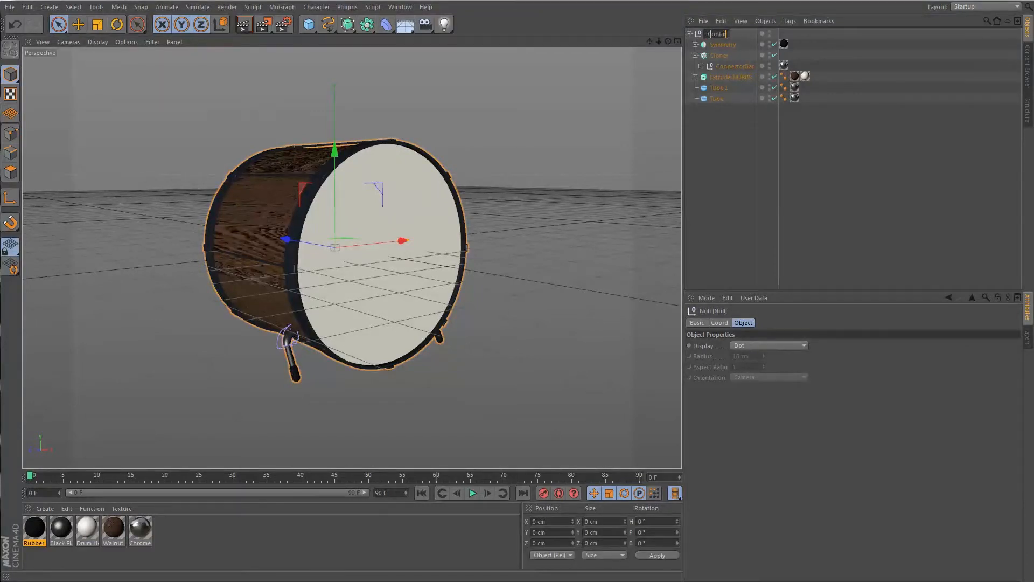
text(Drum Container)
key(Return)
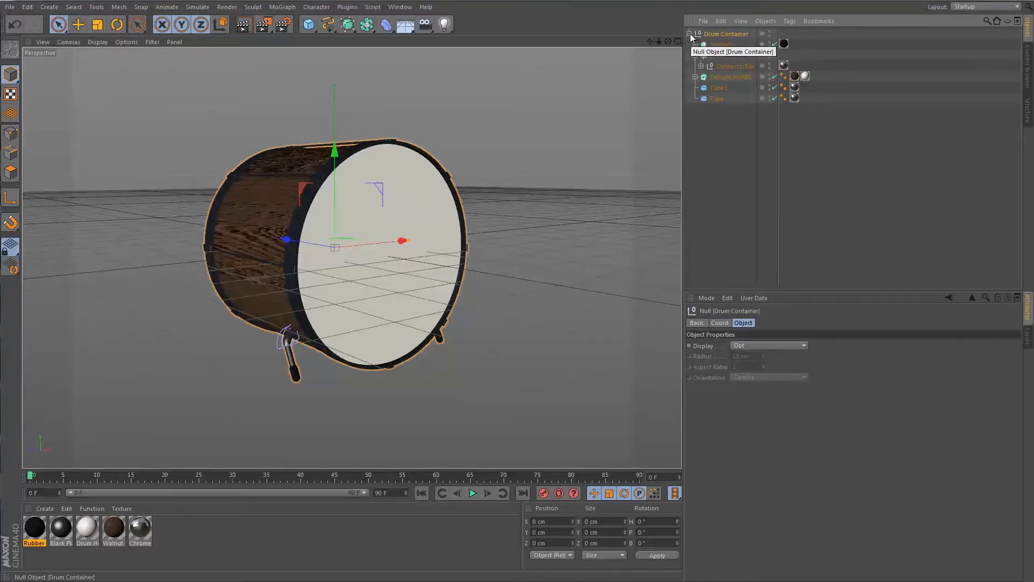
click(689, 34)
click(720, 107)
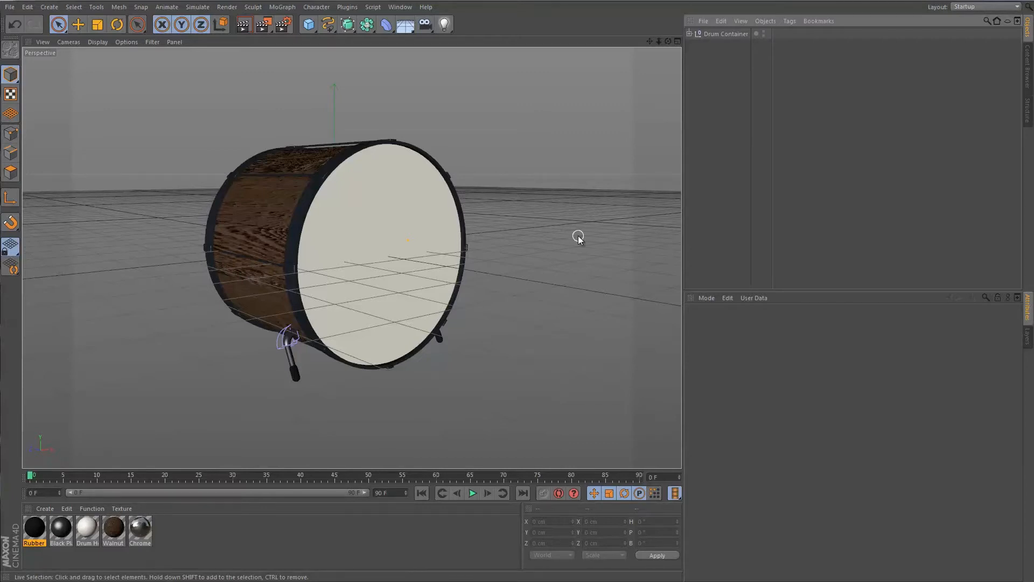
- Add a MoText object with the text "My" and hide the Drum Container in the viewport and render
click(284, 7)
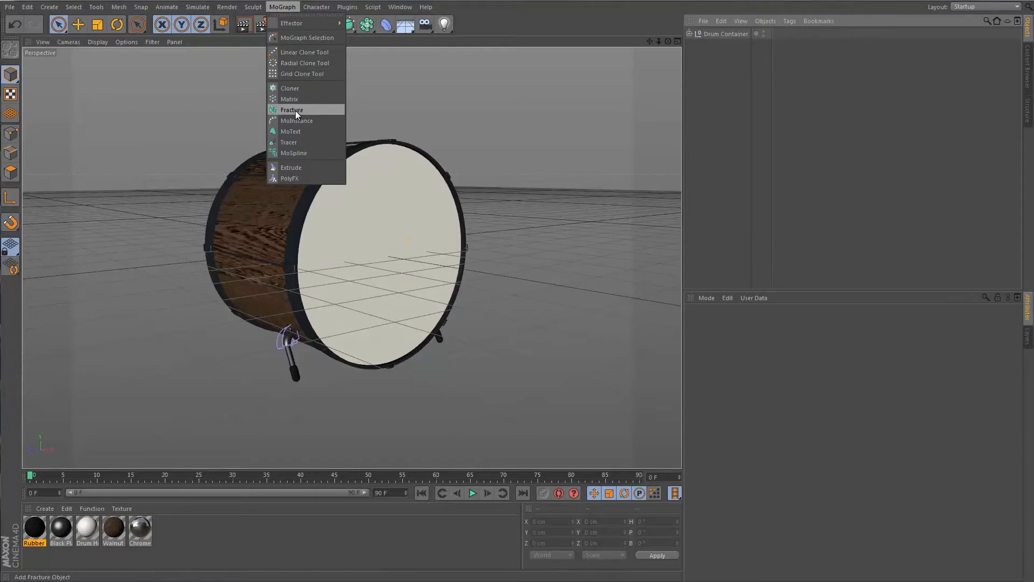
click(295, 129)
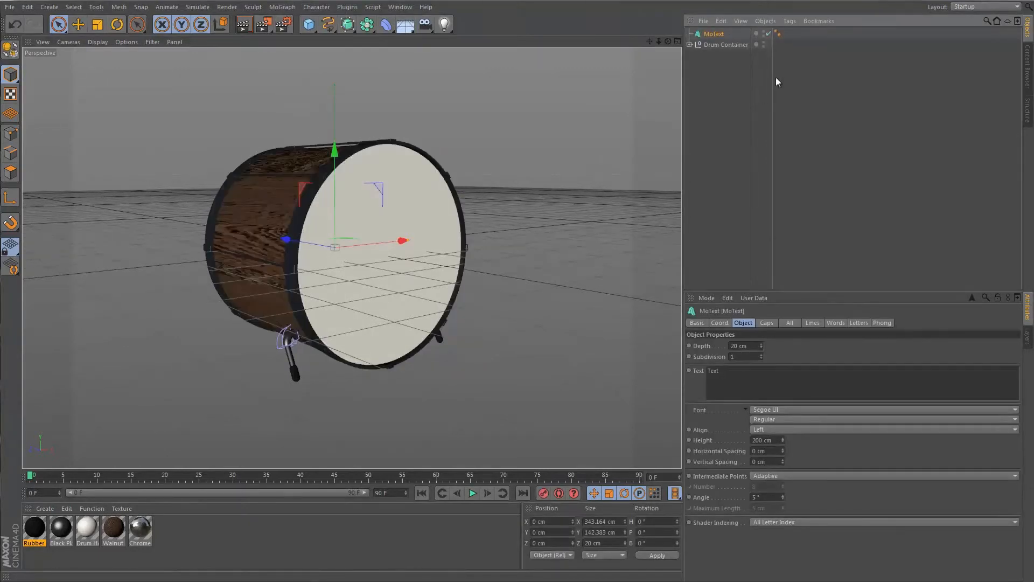
click(734, 371)
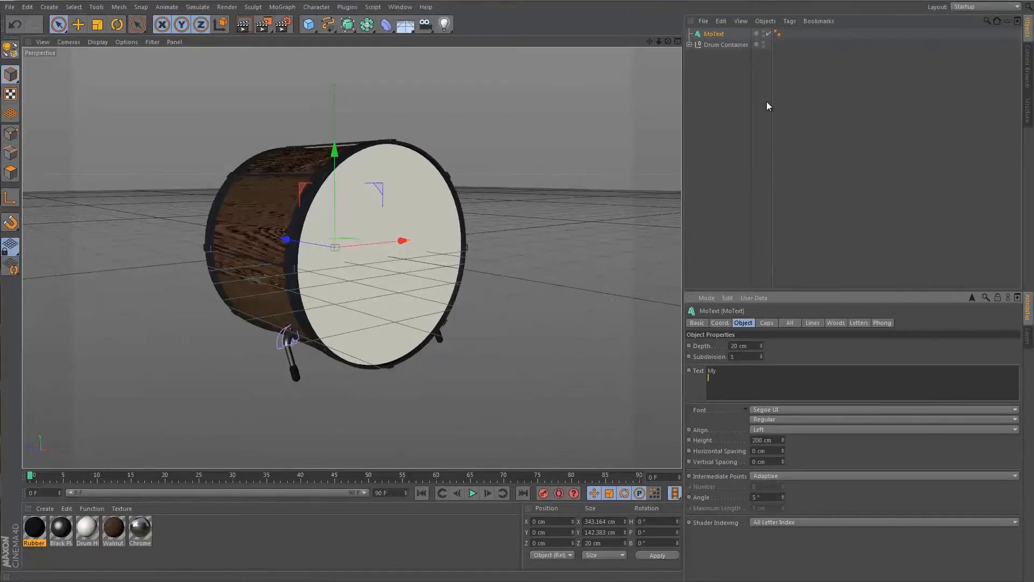
click(764, 43)
double_click(764, 43)
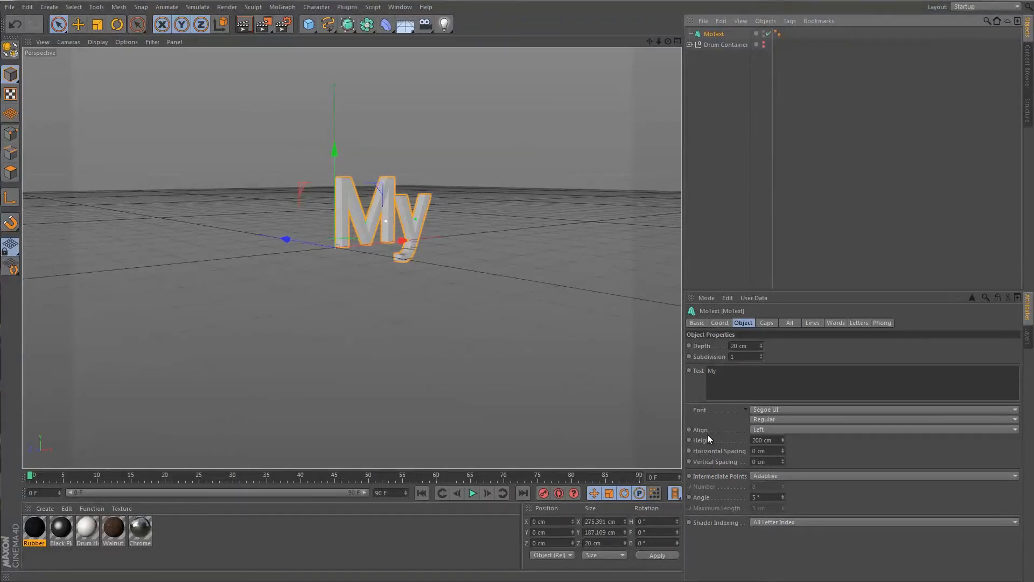
- Set the MoText font to Nexa XBold and its depth to 40 cm
click(782, 407)
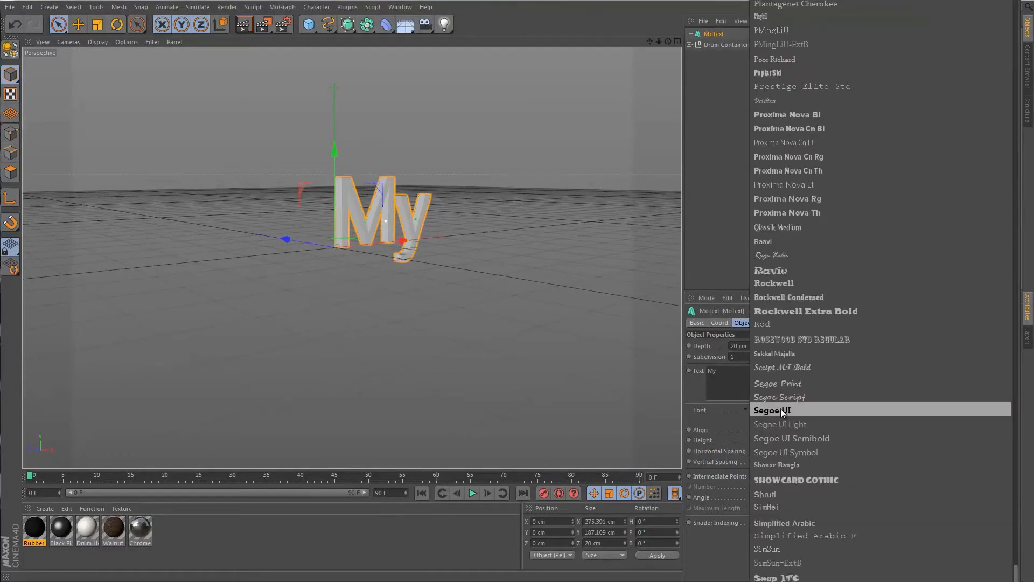
scroll(831, 420, down, 2)
scroll(832, 420, down, 2)
scroll(831, 421, up, 5)
scroll(830, 421, up, 4)
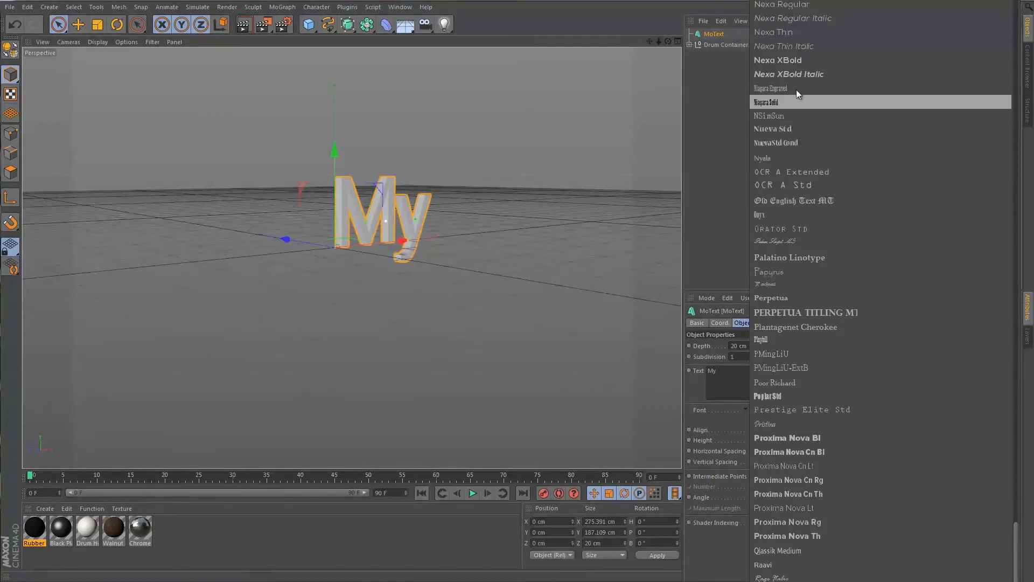
click(789, 62)
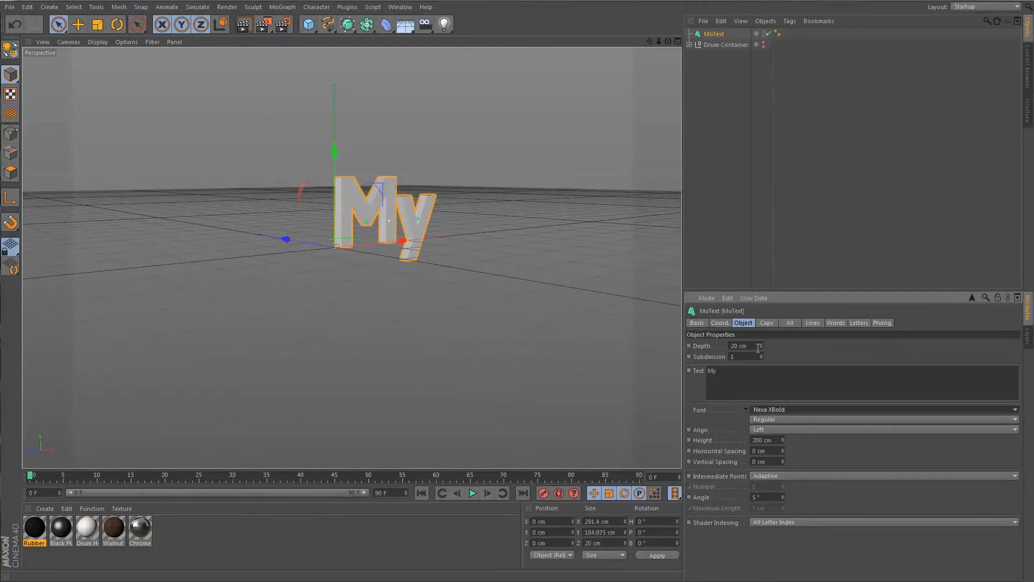
drag(761, 345, 762, 346)
click(733, 348)
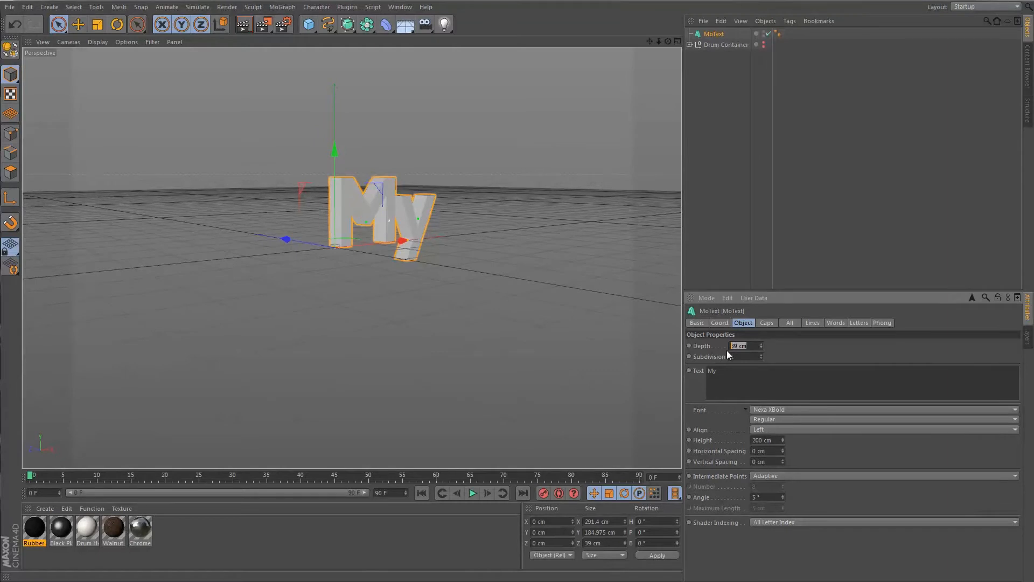
- Give the MoText a Fillet Cap at its start with 3 steps and a 2 cm radius
click(768, 323)
click(769, 346)
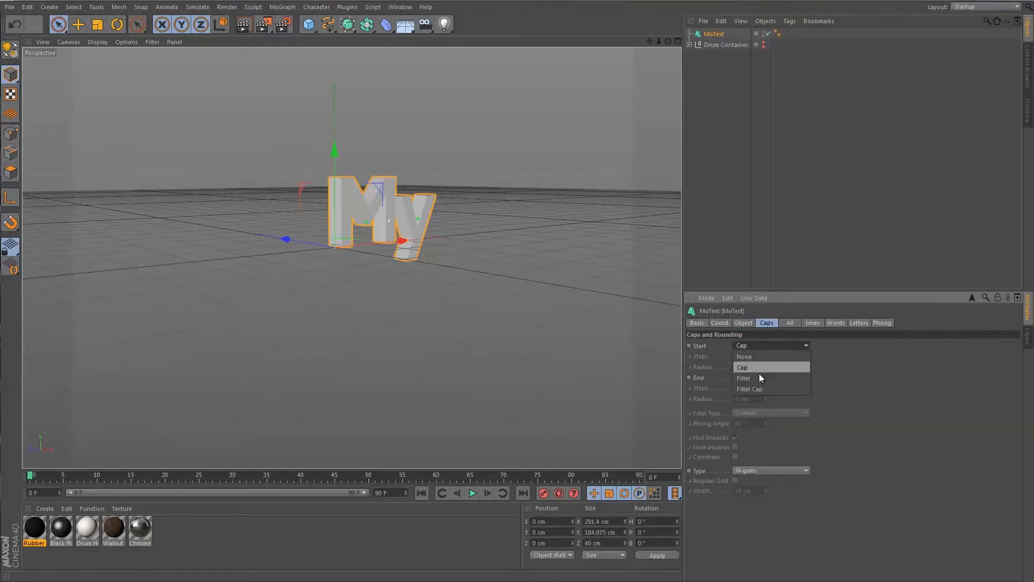
click(760, 389)
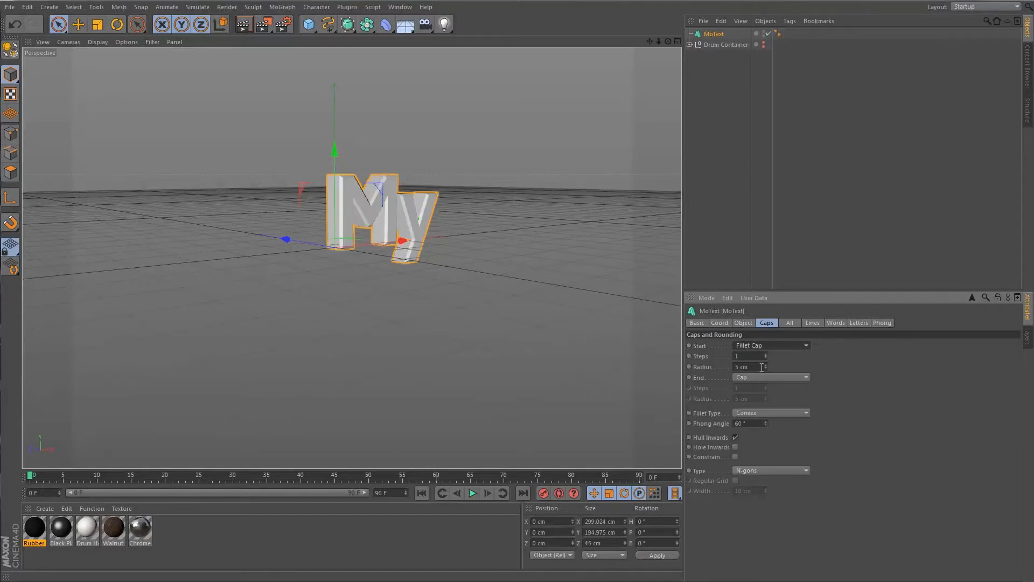
click(749, 357)
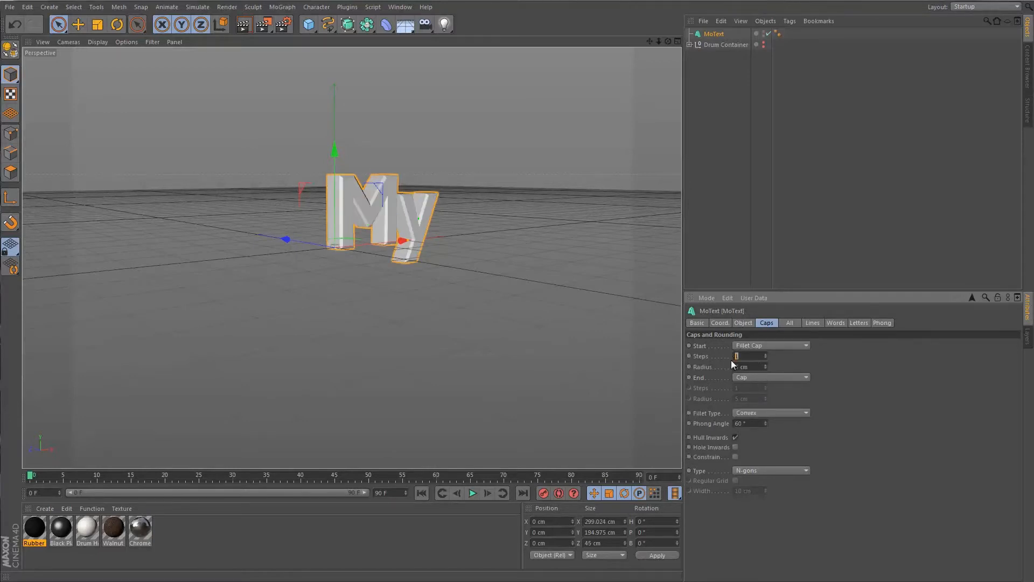
text(3)
key(Tab)
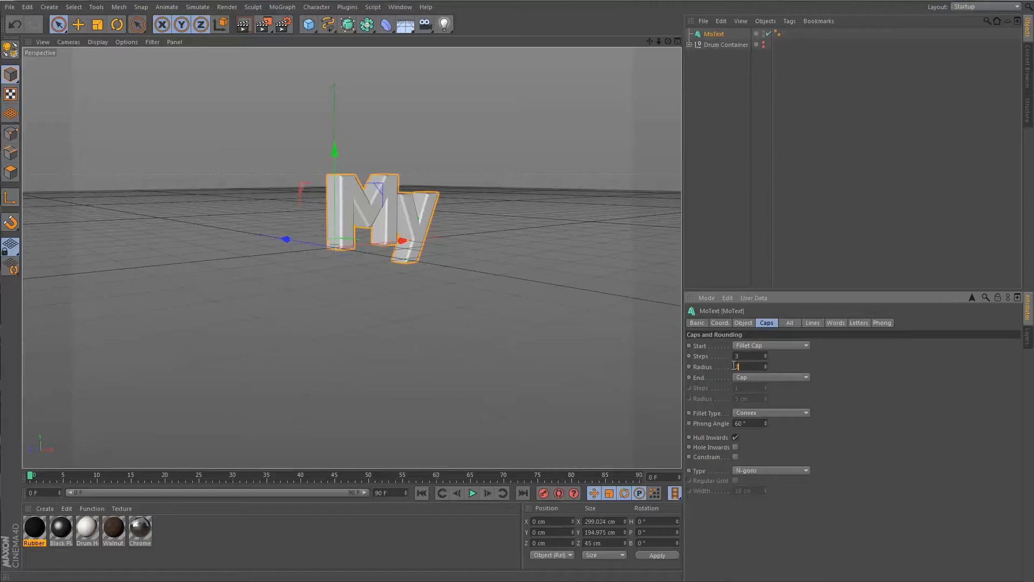
key(Return)
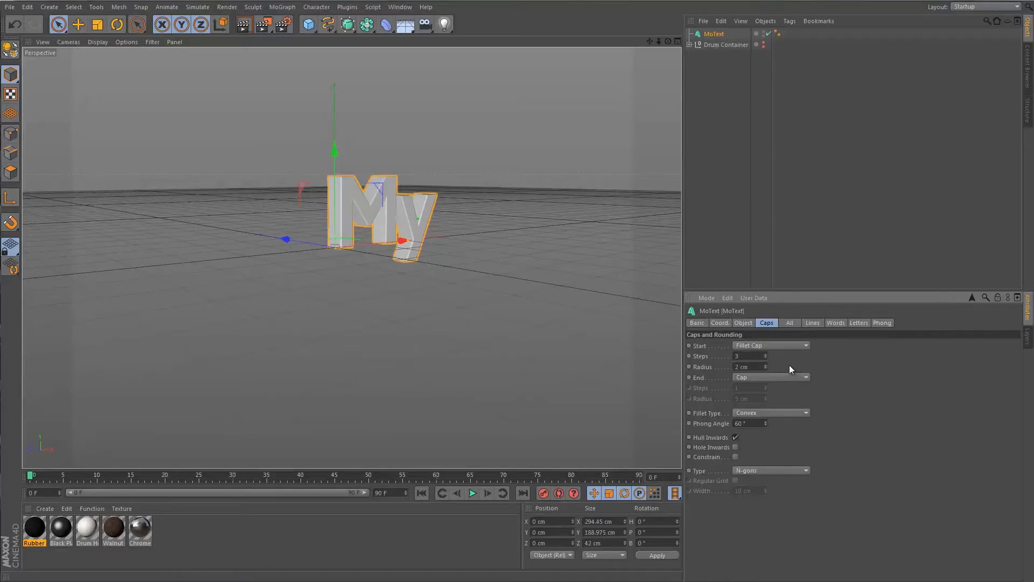
- Duplicate the "My" MoText object and raise the original about 153 cm above the copy
alt+right_drag(382, 207, 542, 209)
mouse_move(513, 223)
alt+mouse_down()
mouse_move(403, 218)
mouse_move(458, 215)
alt+mouse_up()
drag(198, 201, 201, 169)
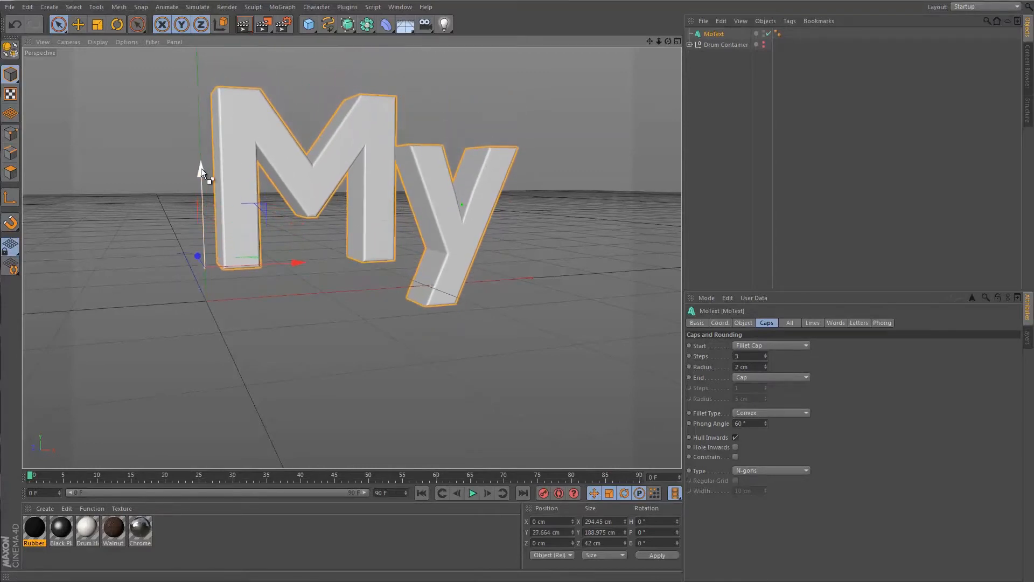
key(ctrl+z)
ctrl+drag(712, 36, 716, 149)
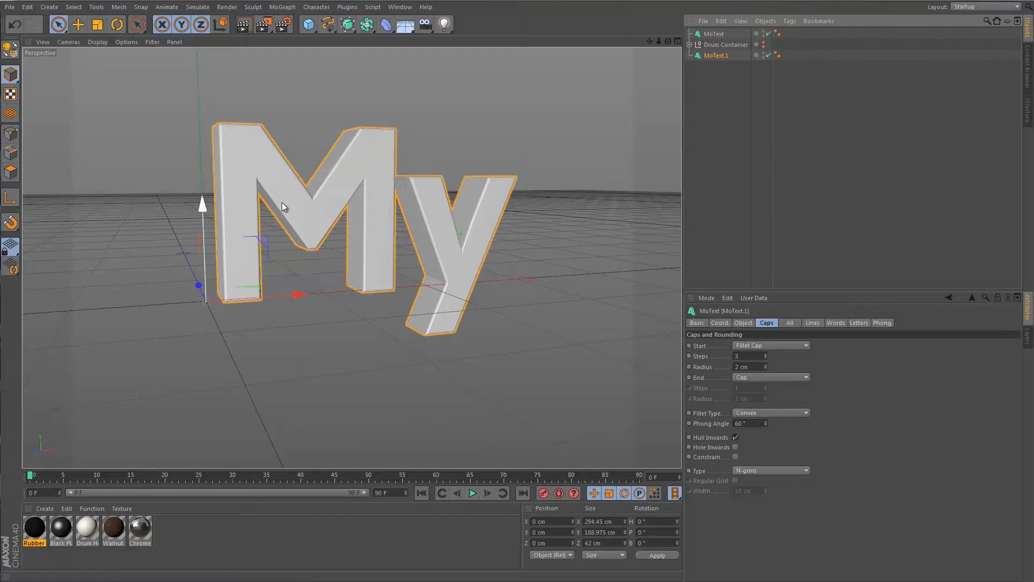
click(716, 34)
drag(199, 202, 199, 33)
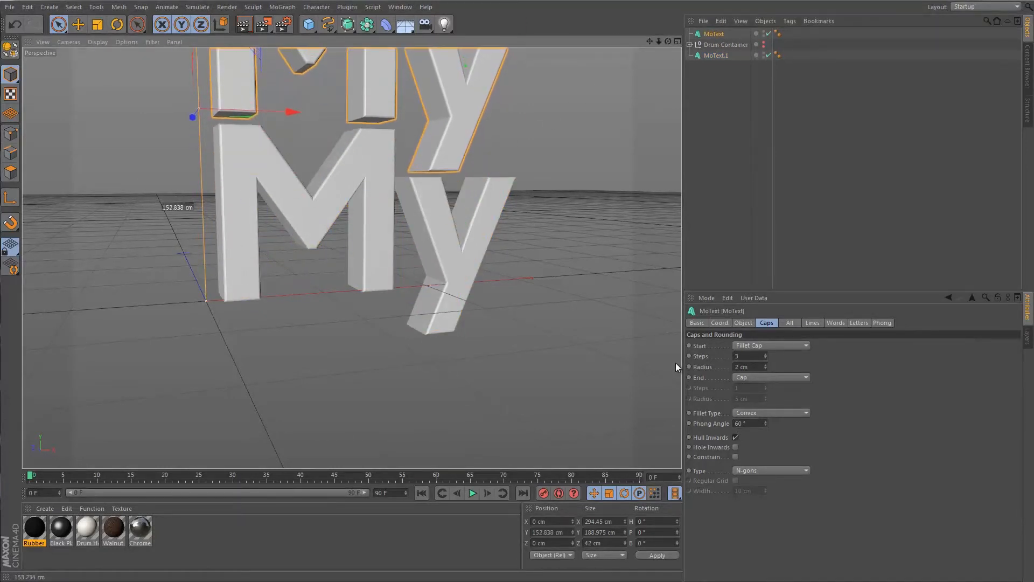
- Change the text of the lower MoText copy to "heart" and deselect it
click(717, 56)
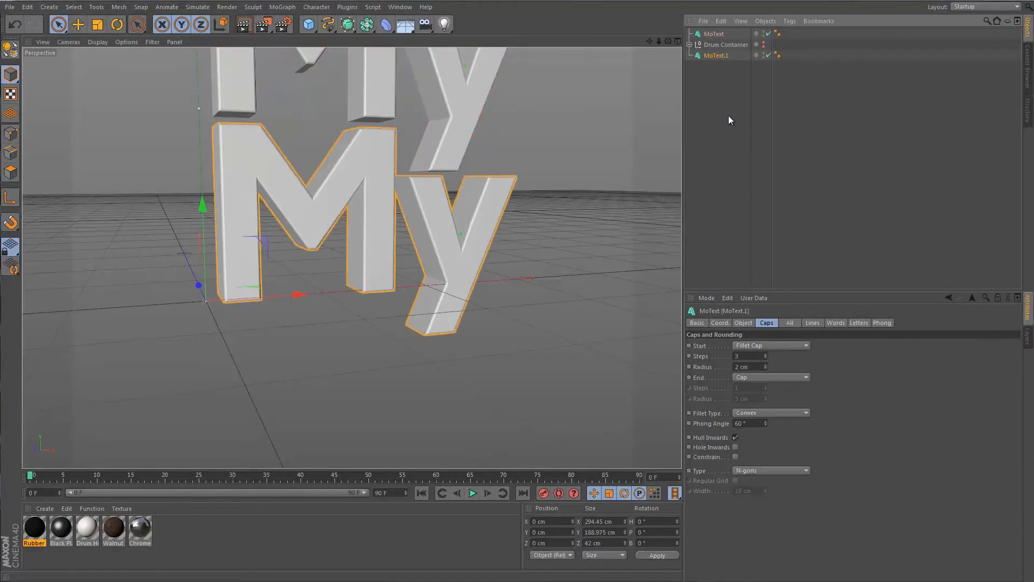
click(697, 322)
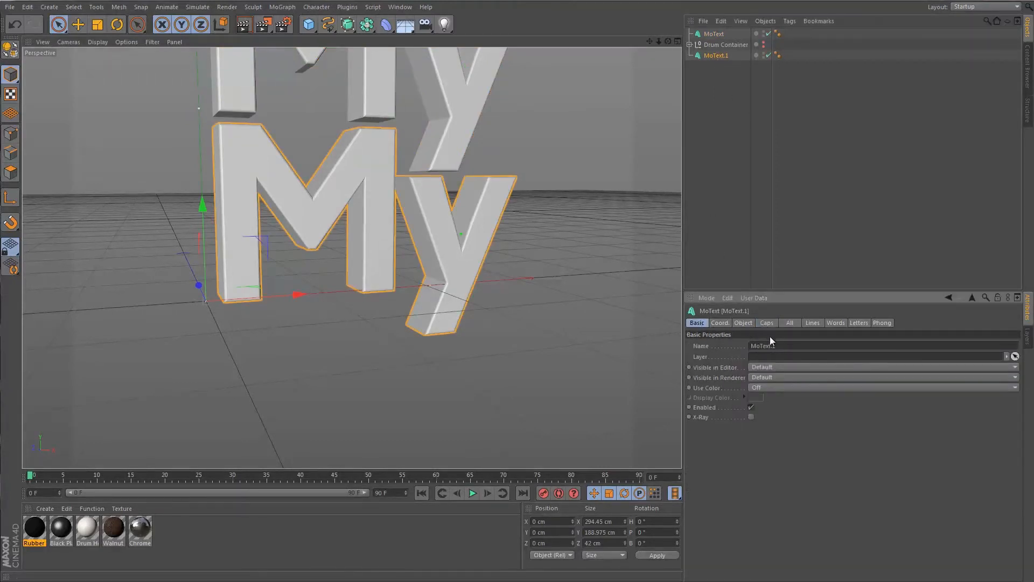
click(743, 324)
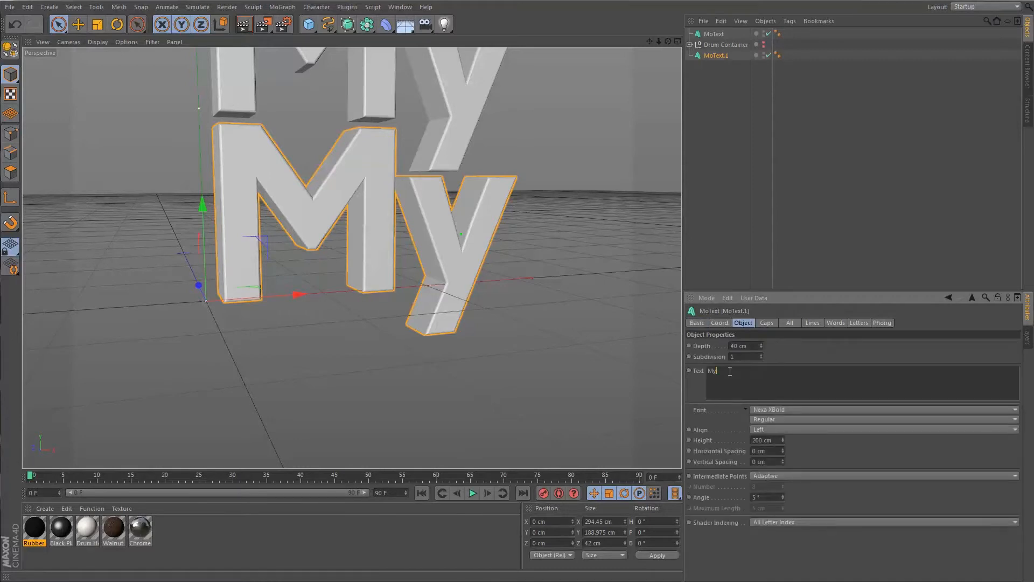
text(heart)
click(727, 139)
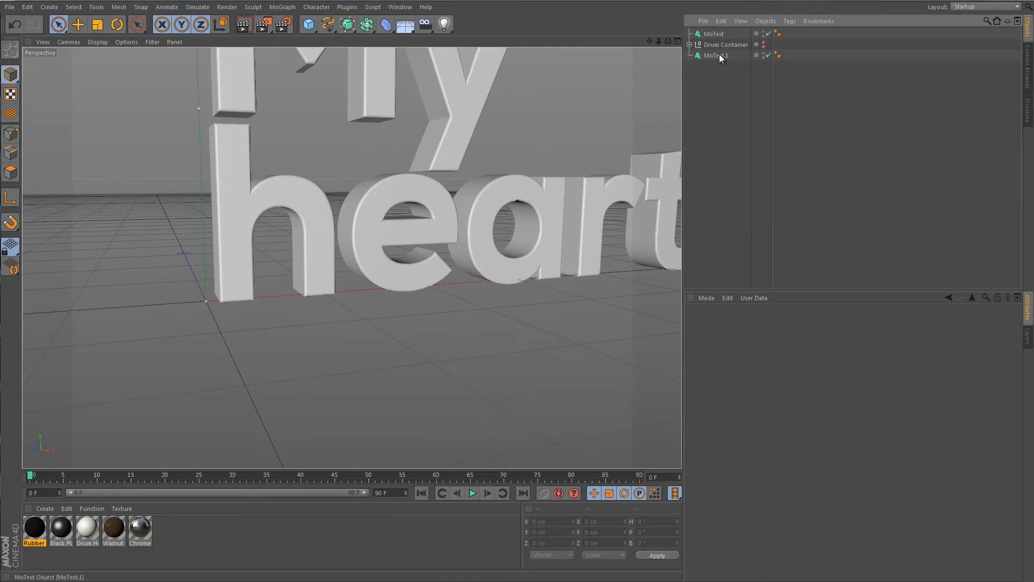
- Duplicate the "heart" MoText and raise the "My" and "heart" lines together by about 149 cm
drag(719, 54, 716, 95)
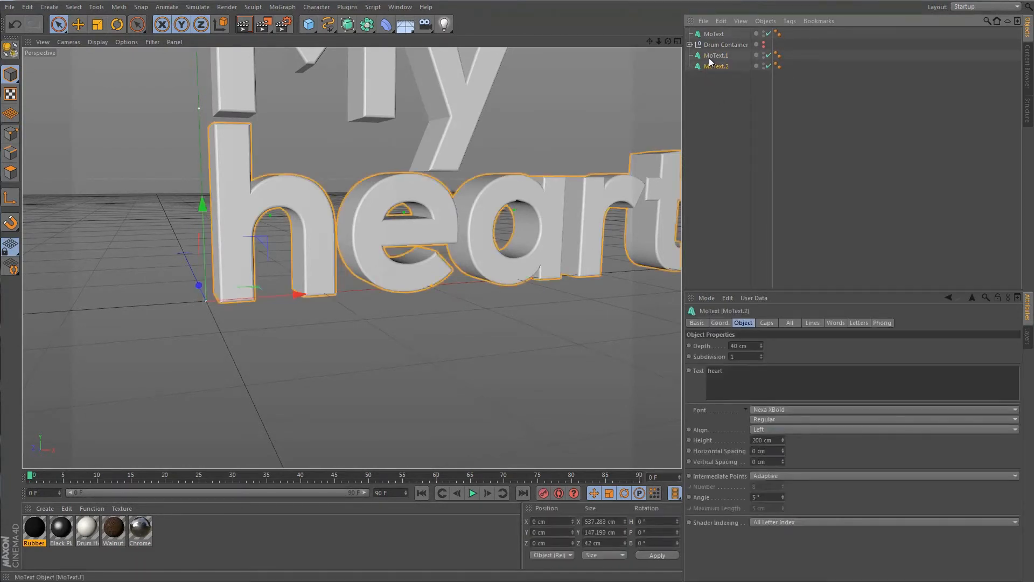
ctrl+click(712, 35)
key(o)
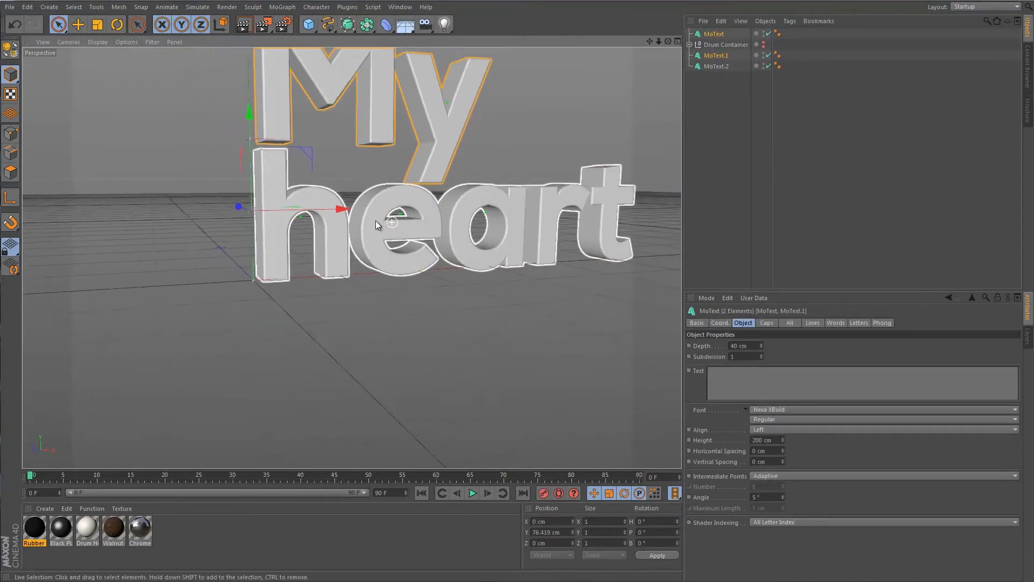
drag(271, 120, 675, 361)
- Change the text of the lowest MoText copy to "like a"
click(716, 65)
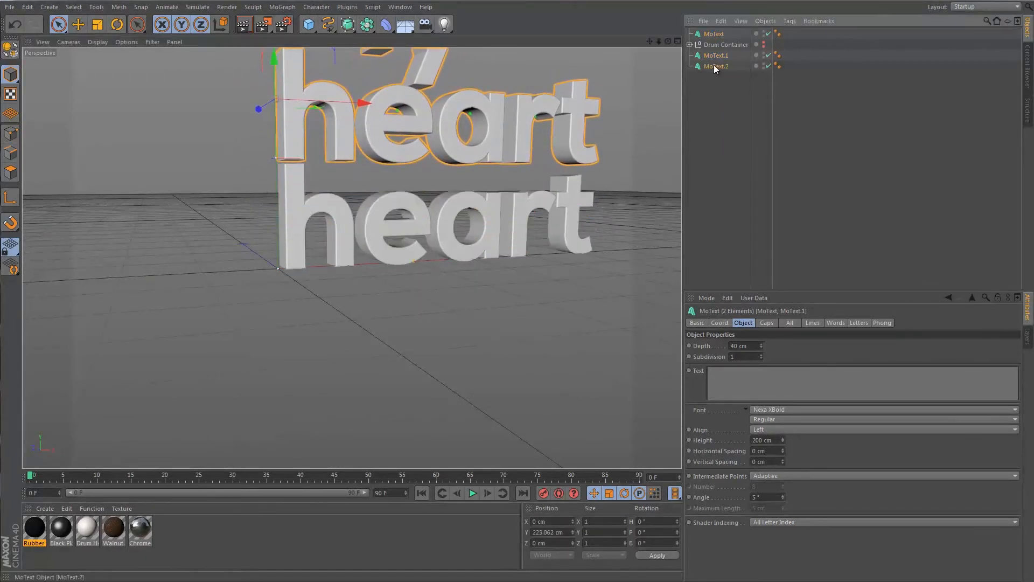
double_click(741, 376)
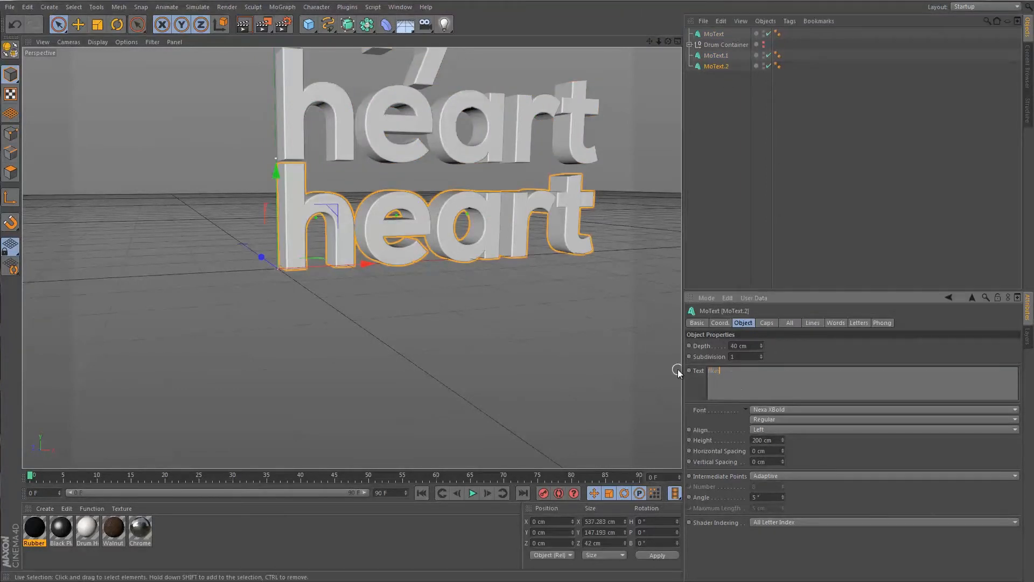
click(835, 357)
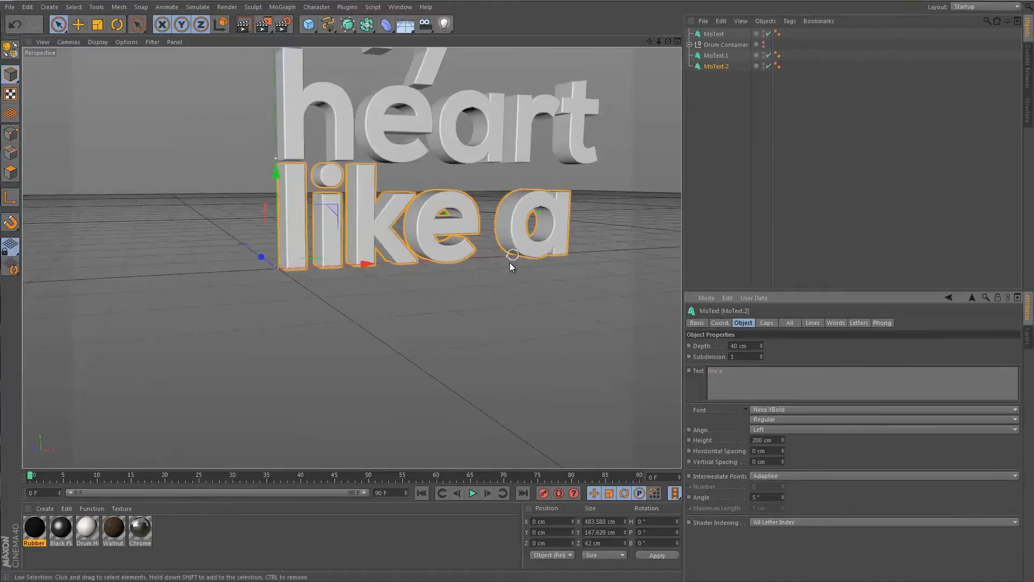
alt+drag(522, 238, 391, 211)
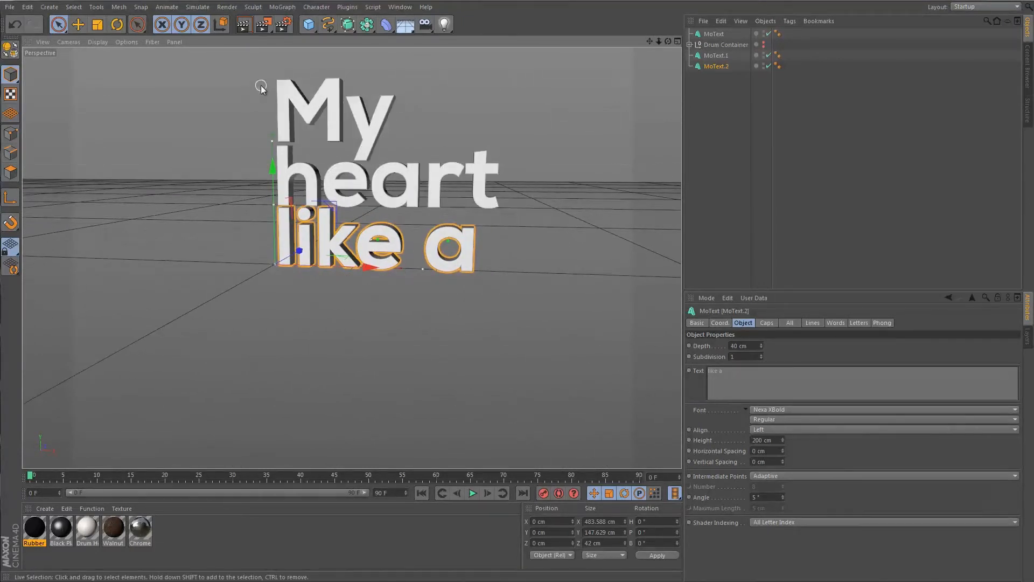
- Select all three text lines and move them along the X axis to about -777 cm
click(305, 108)
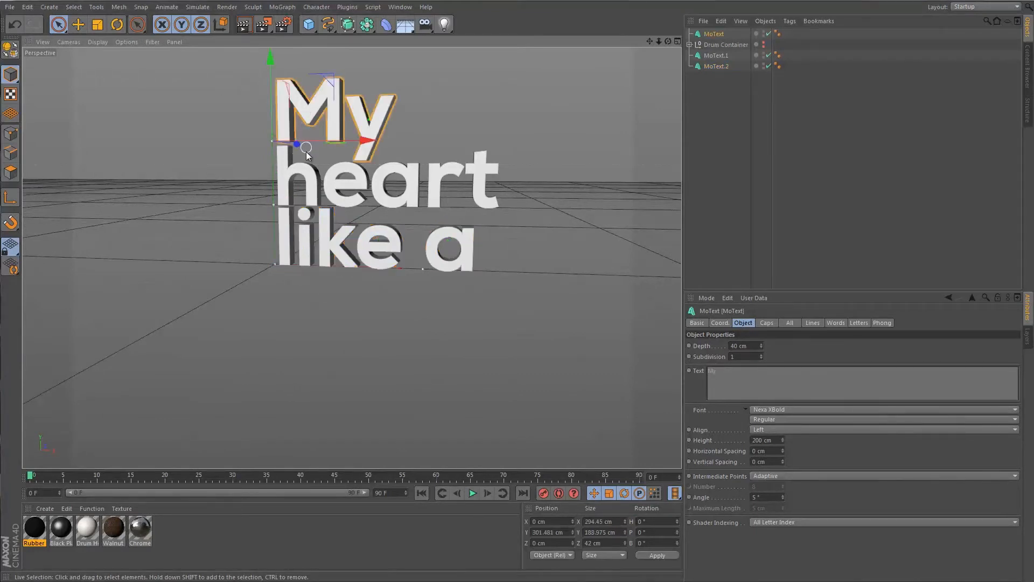
shift+click(307, 179)
shift+click(319, 237)
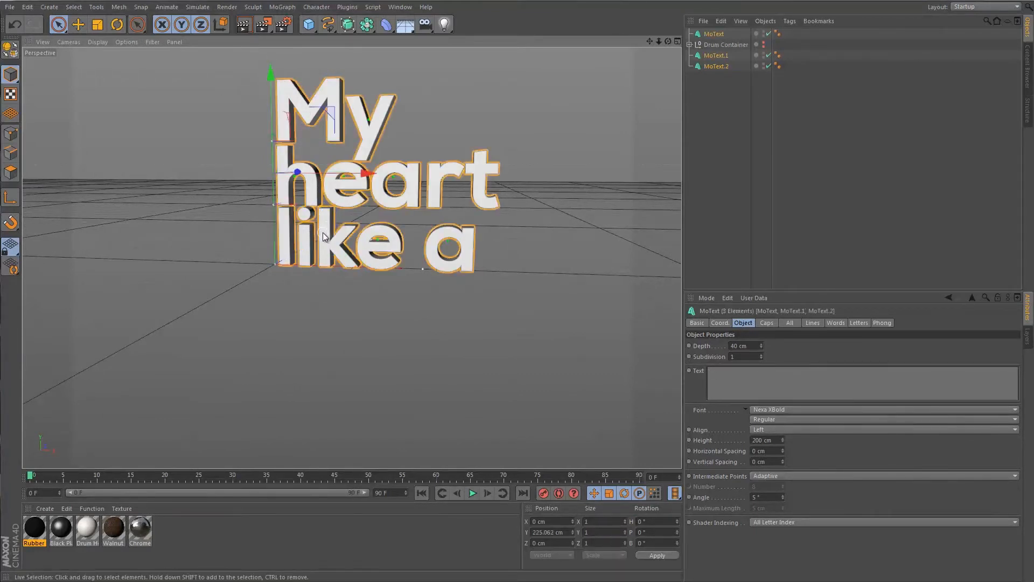
drag(376, 178, 85, 177)
scroll(191, 189, up, 1)
scroll(191, 188, down, 2)
alt+middle_drag(192, 187, 405, 202)
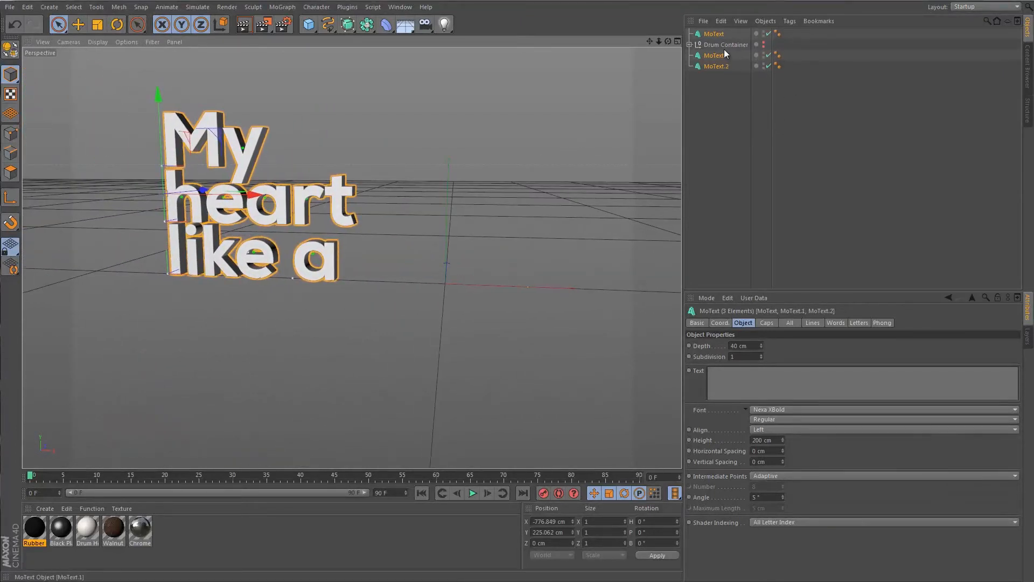
- Reorder the MoText objects below the unhidden Drum Container and move the lettering beside the drum to about X -831 cm, Y -51 cm
drag(721, 61, 715, 138)
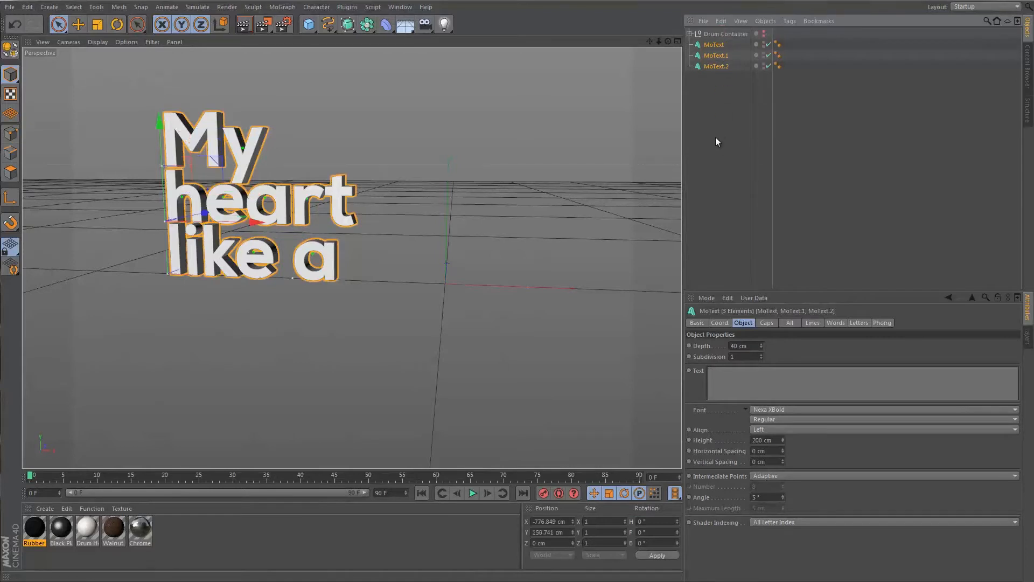
click(766, 34)
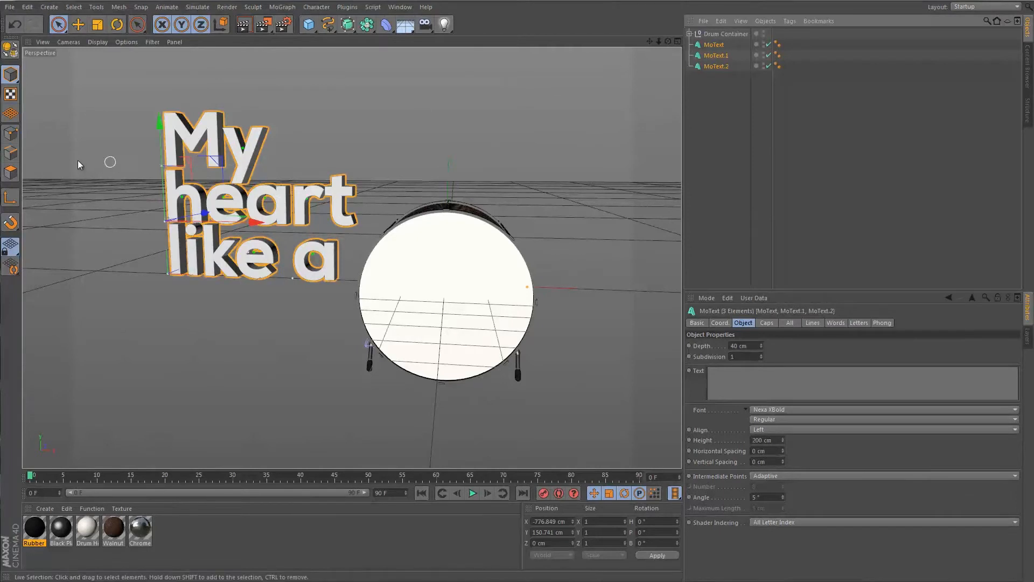
drag(160, 132, 164, 211)
drag(244, 299, 276, 268)
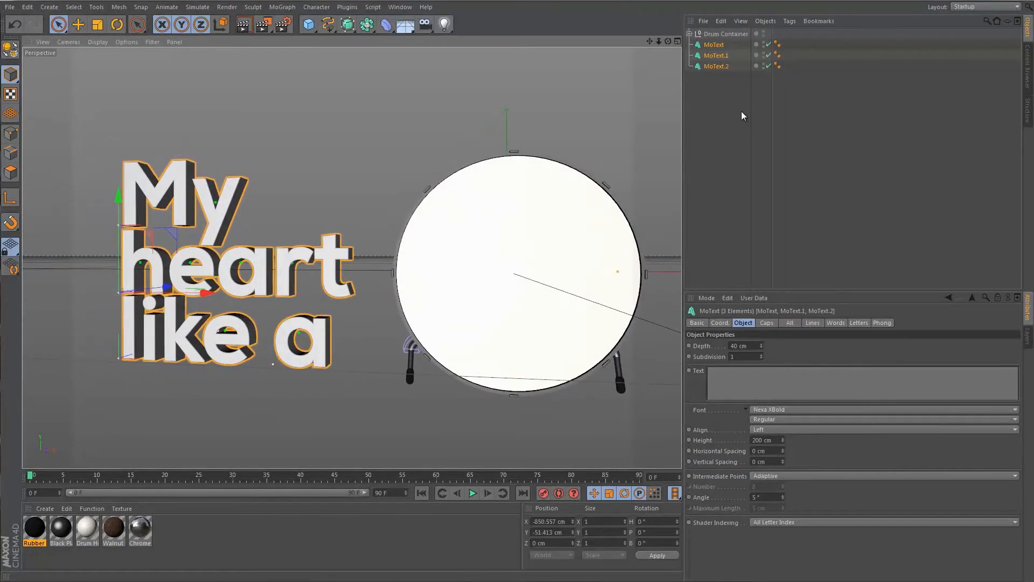
- Deselect everything and hide the Drum Container and all three MoText objects in the viewport and render
click(750, 100)
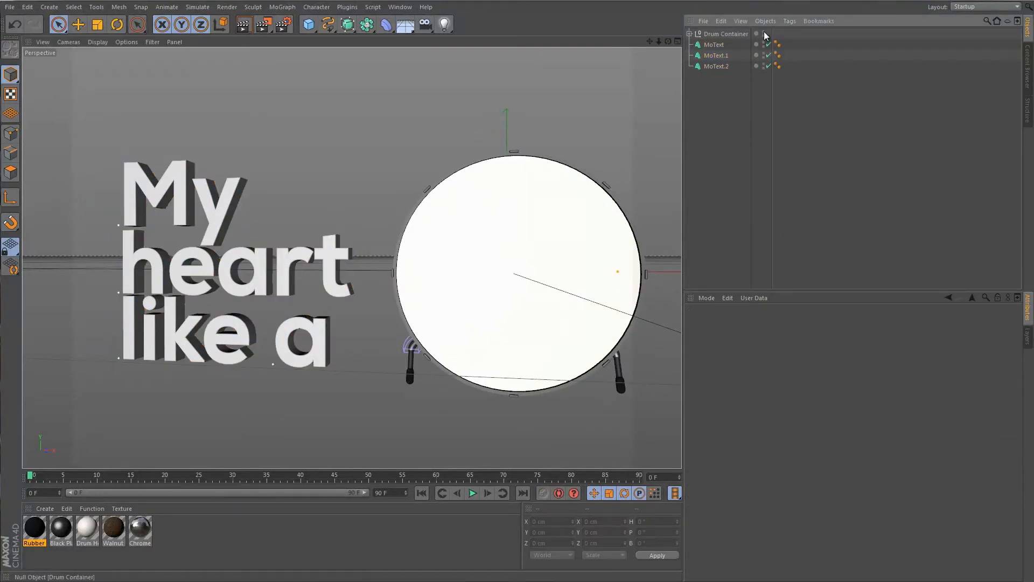
drag(764, 33, 761, 137)
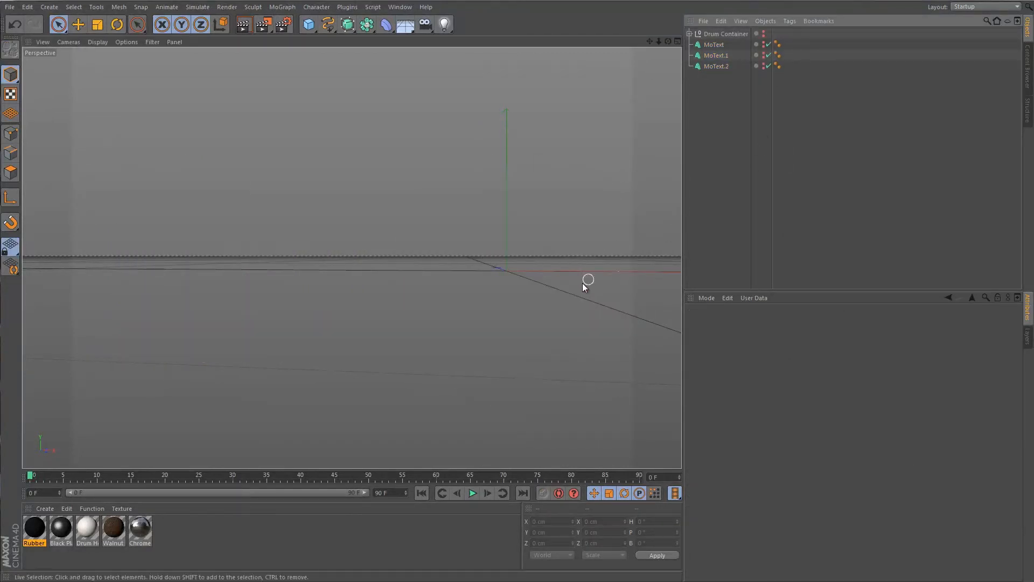
mouse_move(570, 256)
alt+mouse_down()
mouse_move(559, 286)
mouse_move(571, 261)
mouse_move(501, 259)
mouse_move(418, 140)
alt+mouse_up()
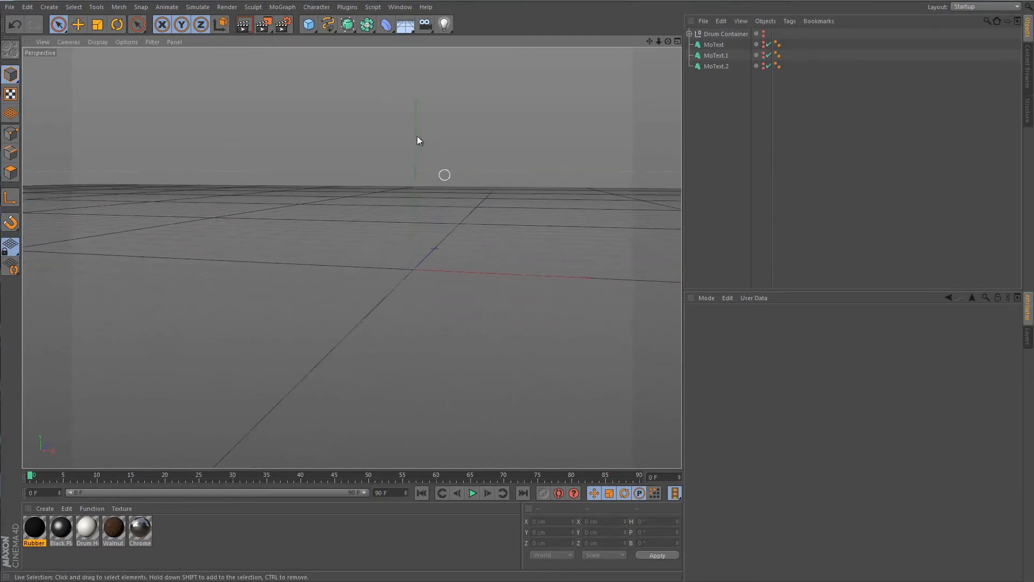
- Add a Text spline reading "My" and set its font to Nexa XBold
click(330, 25)
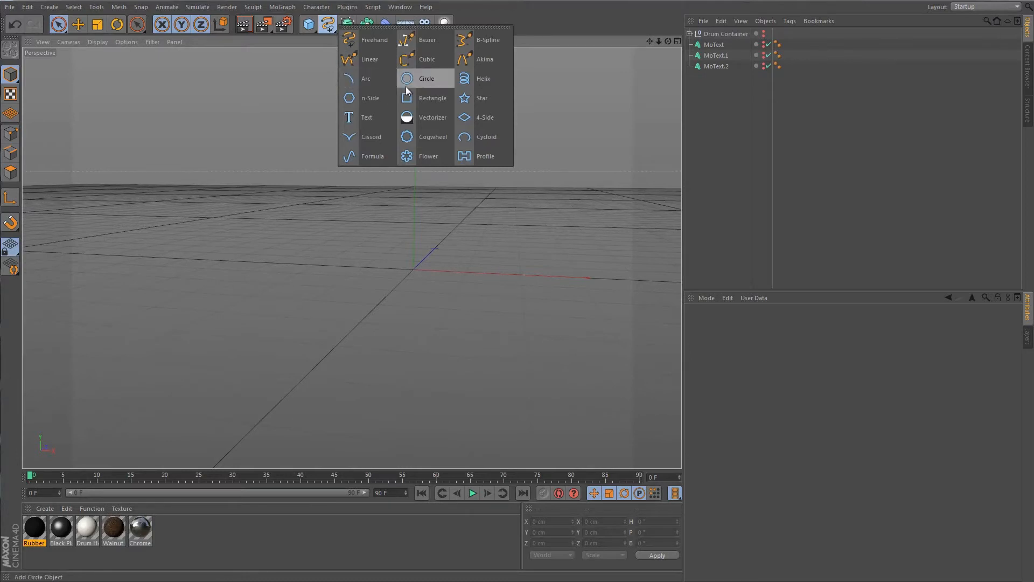
click(375, 116)
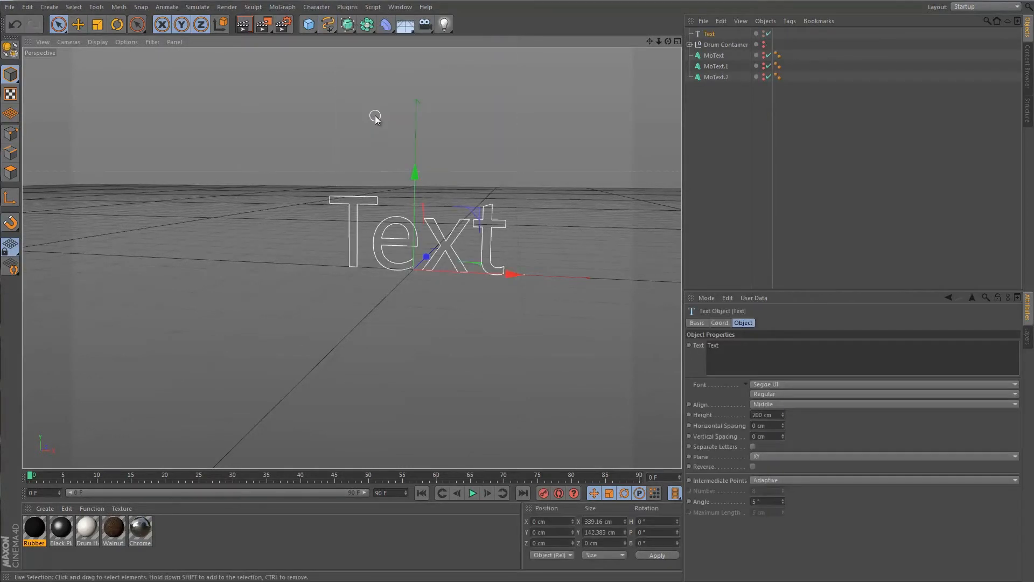
double_click(730, 342)
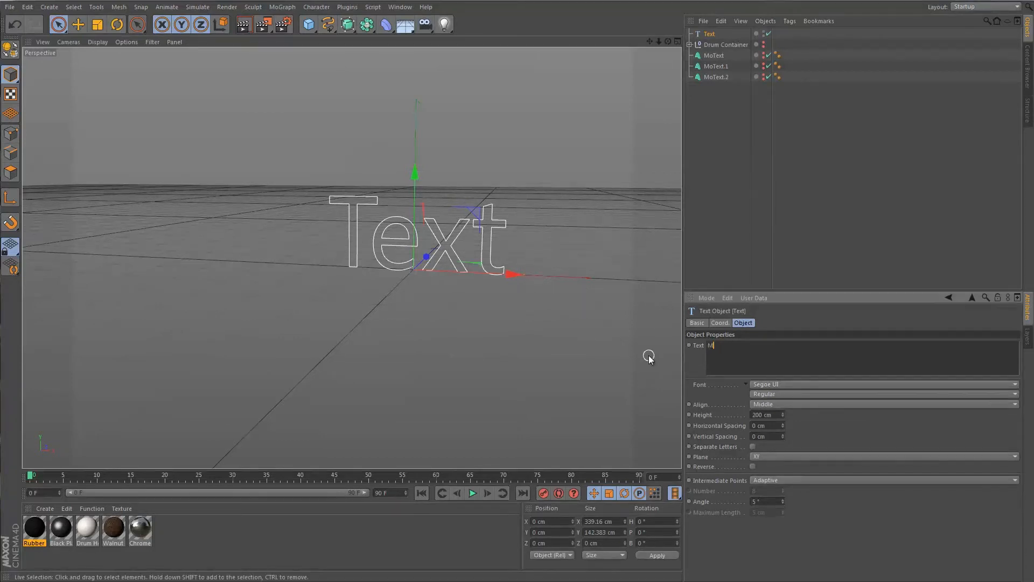
click(782, 383)
scroll(800, 337, up, 10)
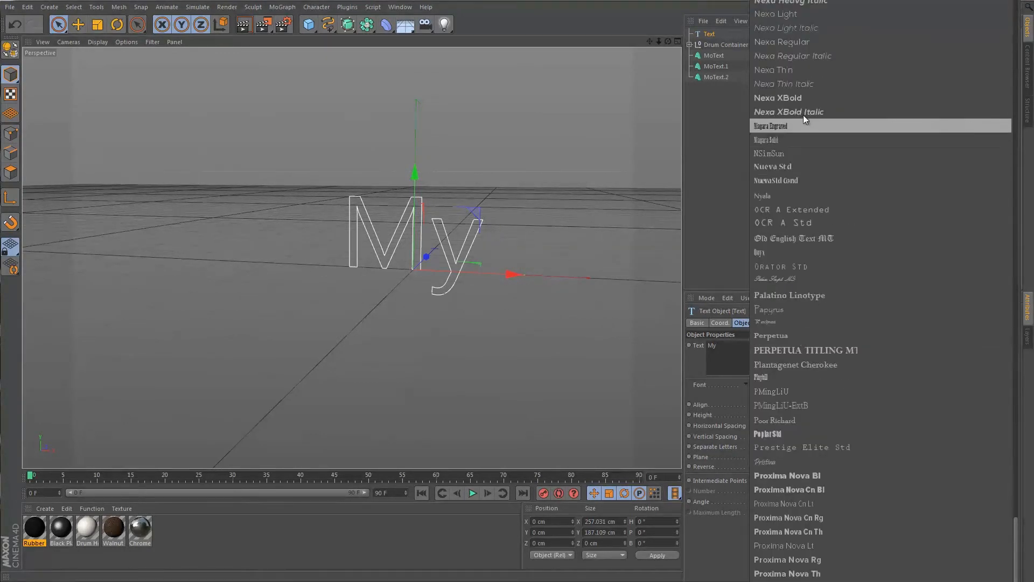
click(797, 98)
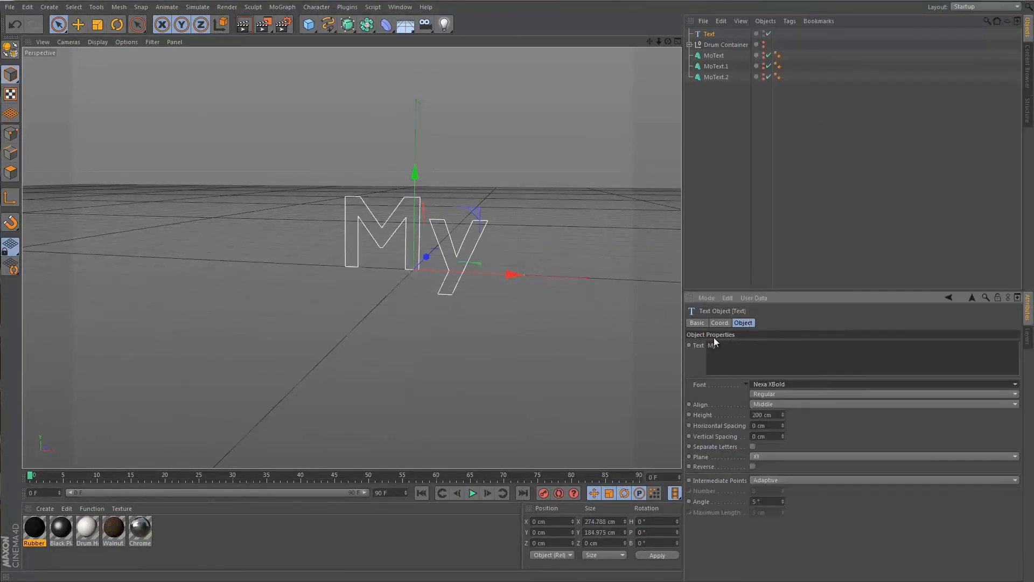
- Add an Extrude NURBS, nest the Text spline inside it and select the Extrude NURBS
drag(352, 25, 476, 45)
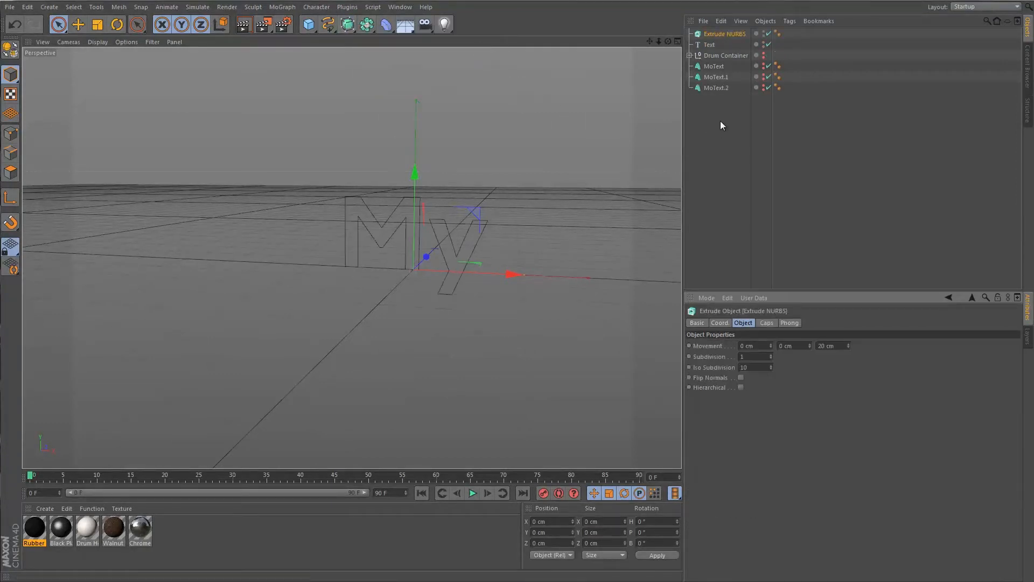
drag(709, 45, 724, 33)
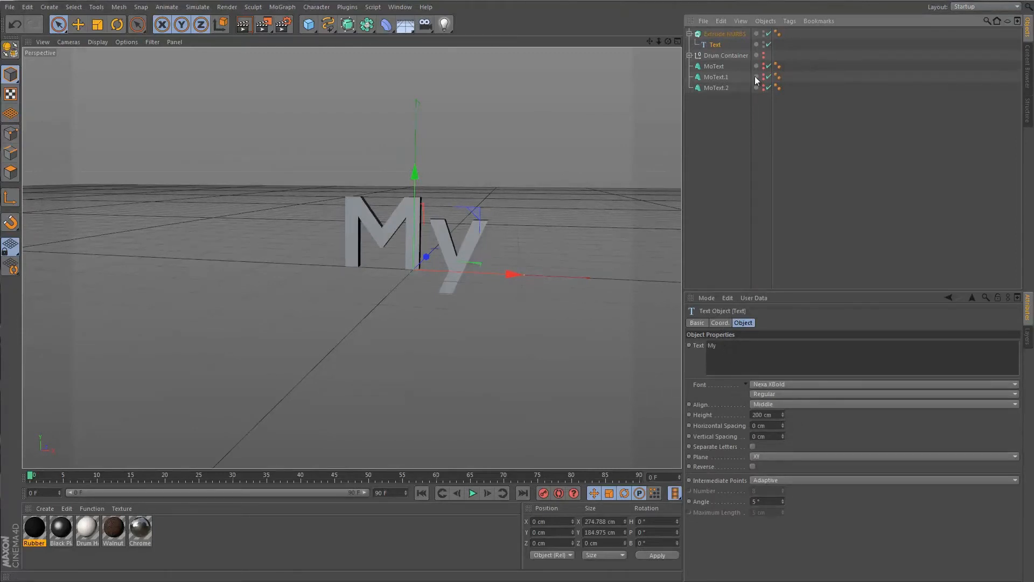
click(733, 33)
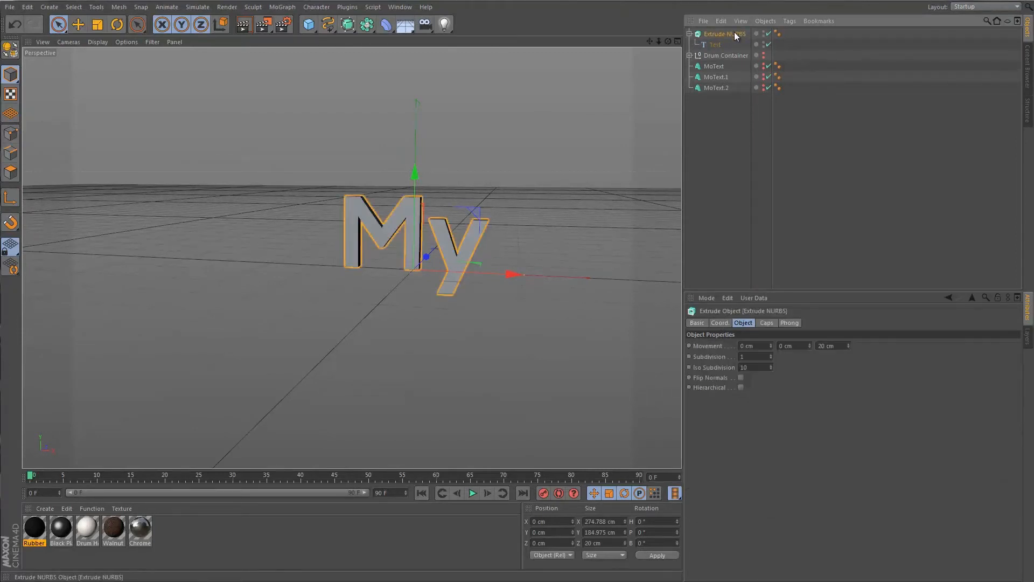
- Set the Extrude NURBS depth along Z to 40 cm
click(840, 346)
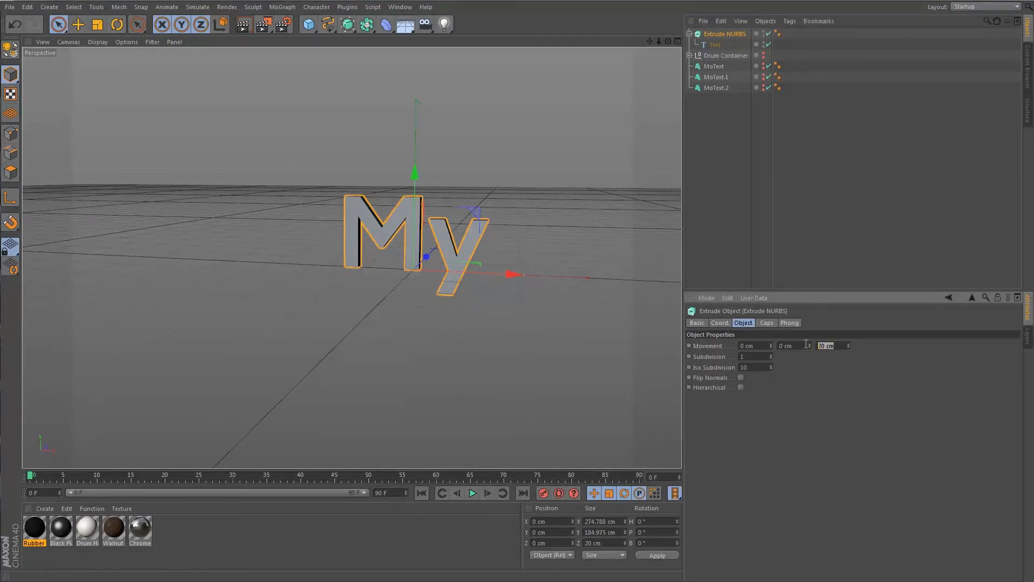
text(40)
key(Return)
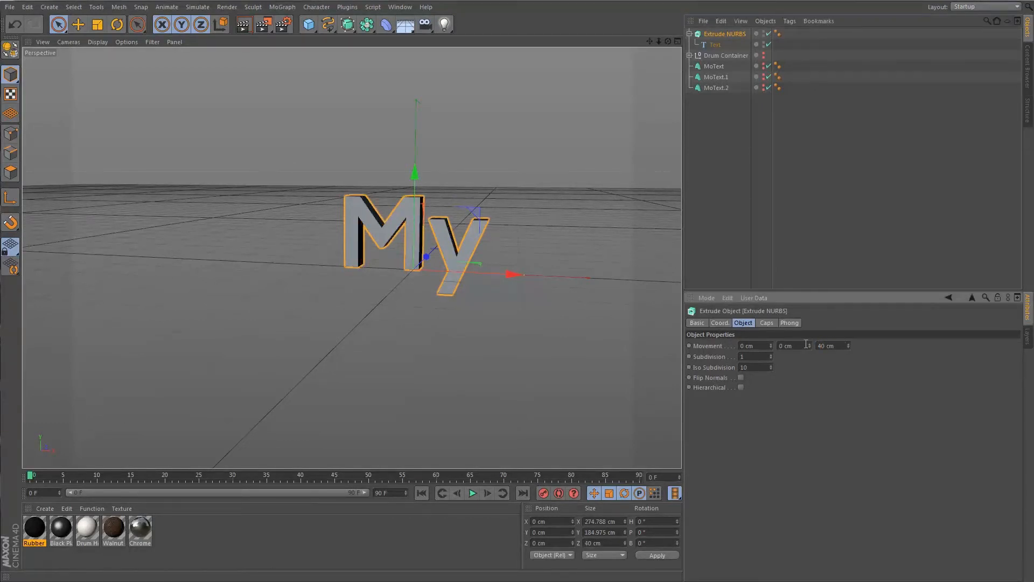
- Give the extruded text's start a Fillet Cap with 3 steps and a 2 cm radius
click(767, 323)
click(769, 348)
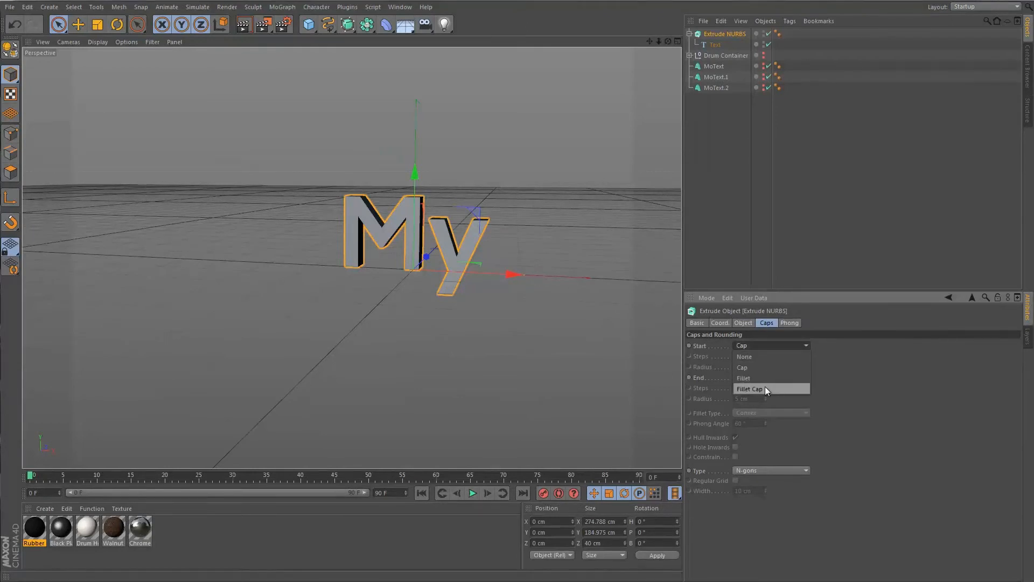
click(765, 386)
double_click(750, 356)
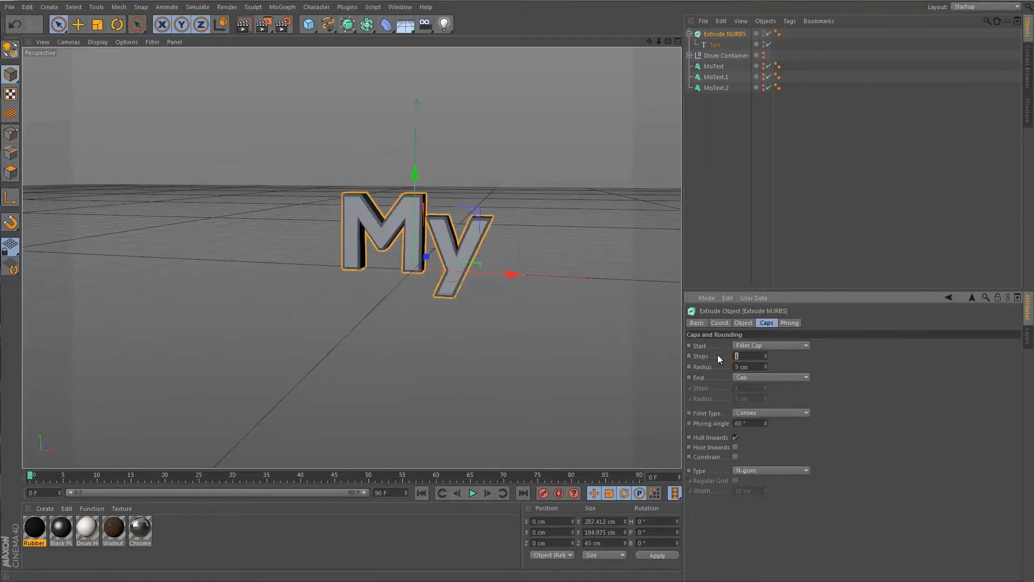
text(3)
text(2)
key(Return)
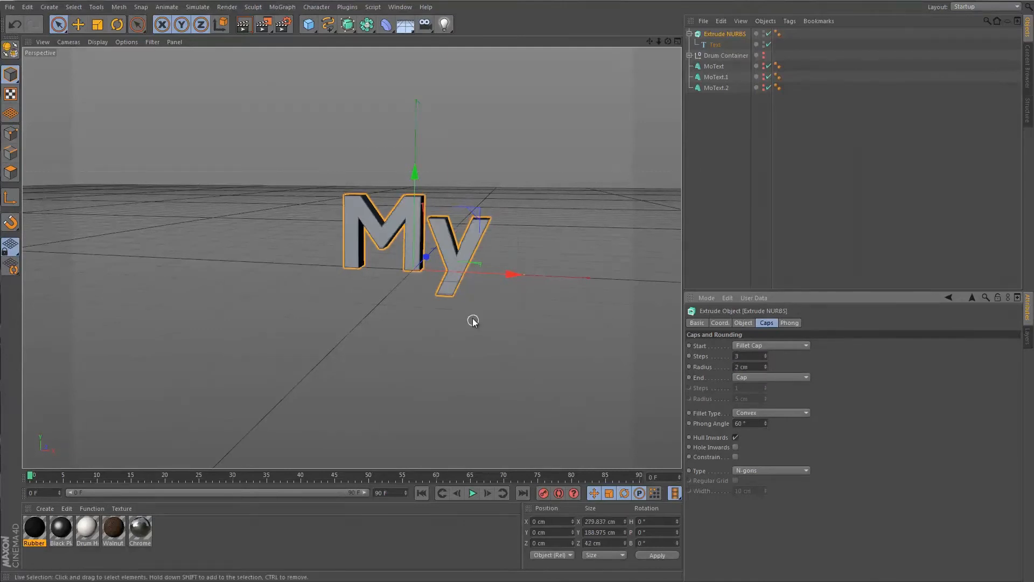
click(530, 321)
alt+drag(528, 269, 535, 243)
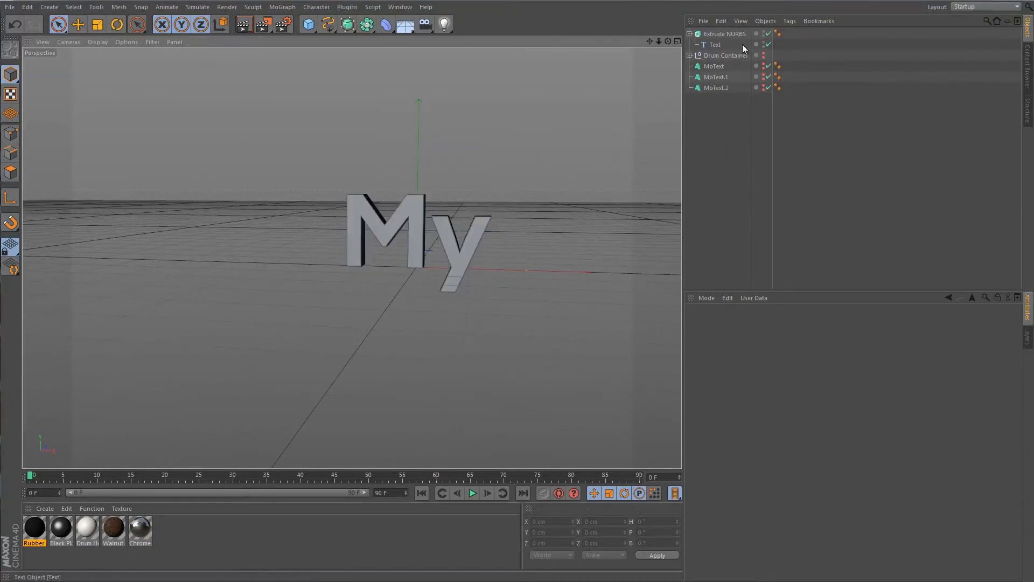
- Delete the Extrude NURBS with its Text spline and unhide the Drum Container and the three MoText objects
click(728, 34)
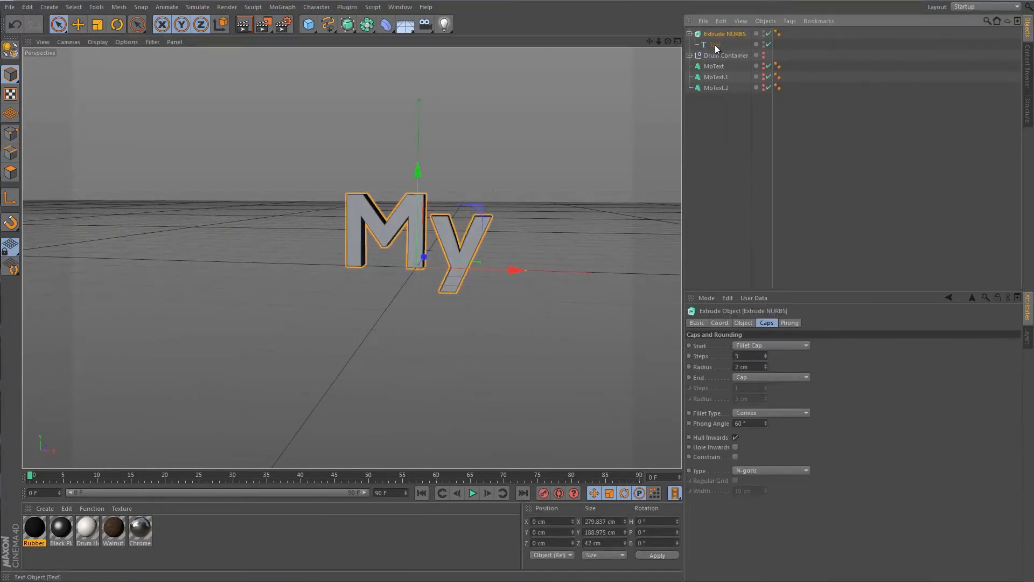
key(Delete)
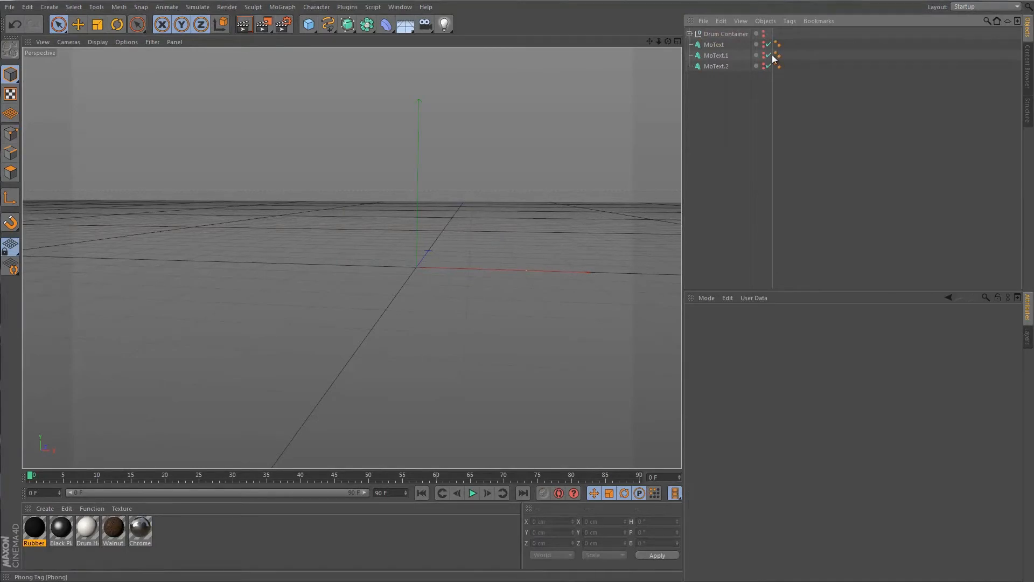
alt+drag(764, 32, 765, 66)
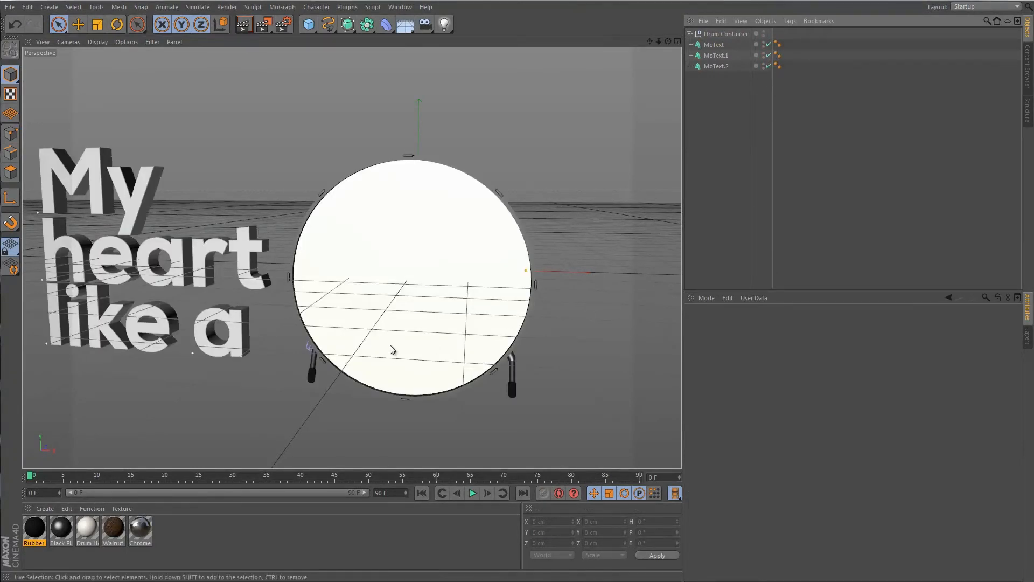
- Select all three MoText objects and move them forward along the Z axis to about -114 cm
alt+drag(347, 333, 270, 317)
alt+middle_drag(271, 318, 433, 298)
drag(726, 103, 706, 39)
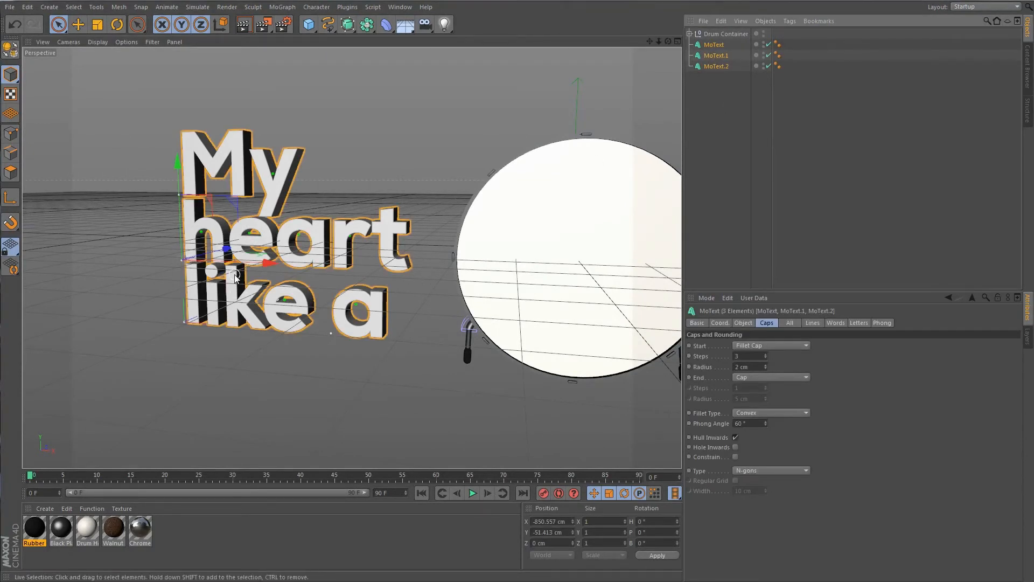
drag(227, 249, 584, 265)
drag(163, 302, 250, 299)
drag(272, 298, 216, 299)
scroll(476, 247, down, 3)
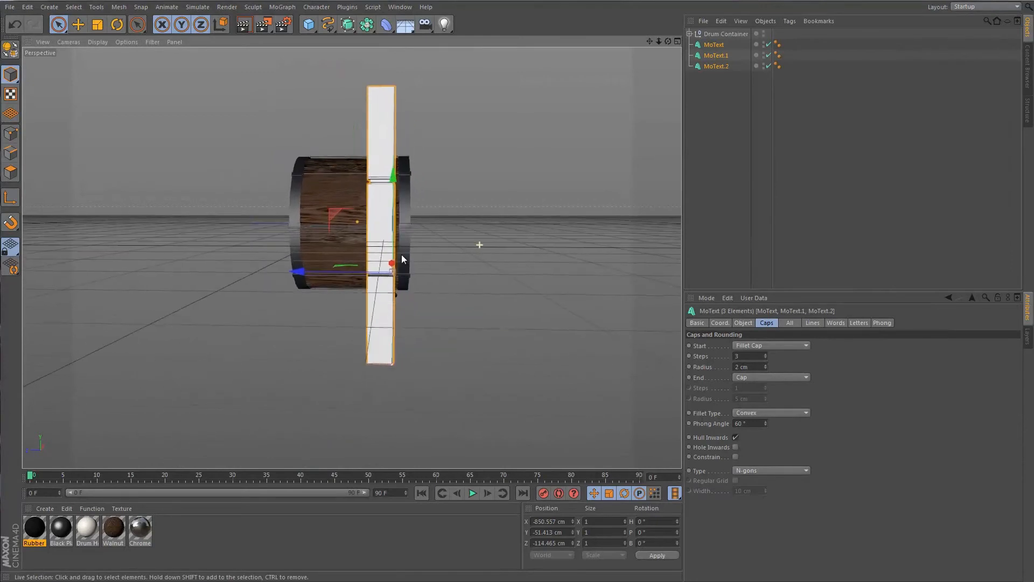
alt+drag(458, 240, 439, 221)
click(439, 221)
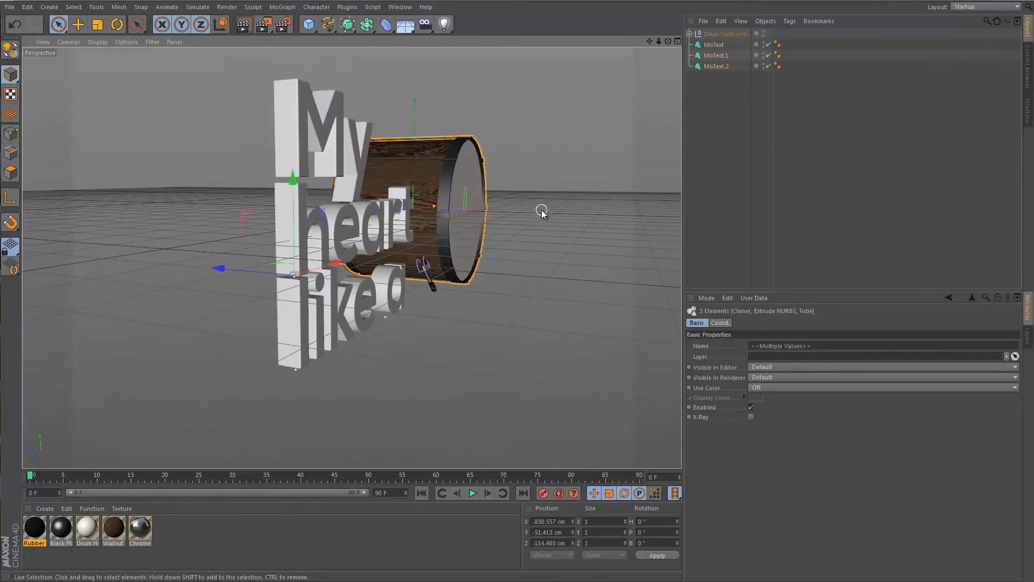
key(ctrl+z)
alt+right_drag(548, 207, 499, 210)
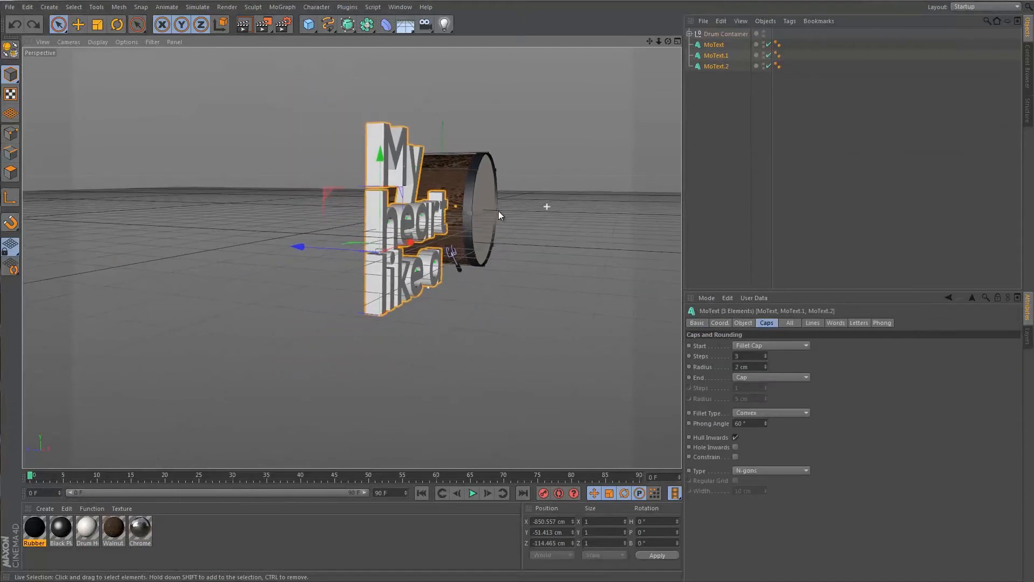
mouse_move(528, 203)
alt+mouse_down()
mouse_move(508, 237)
mouse_move(426, 215)
mouse_move(516, 210)
mouse_move(419, 226)
mouse_move(306, 208)
mouse_move(545, 204)
alt+mouse_up()
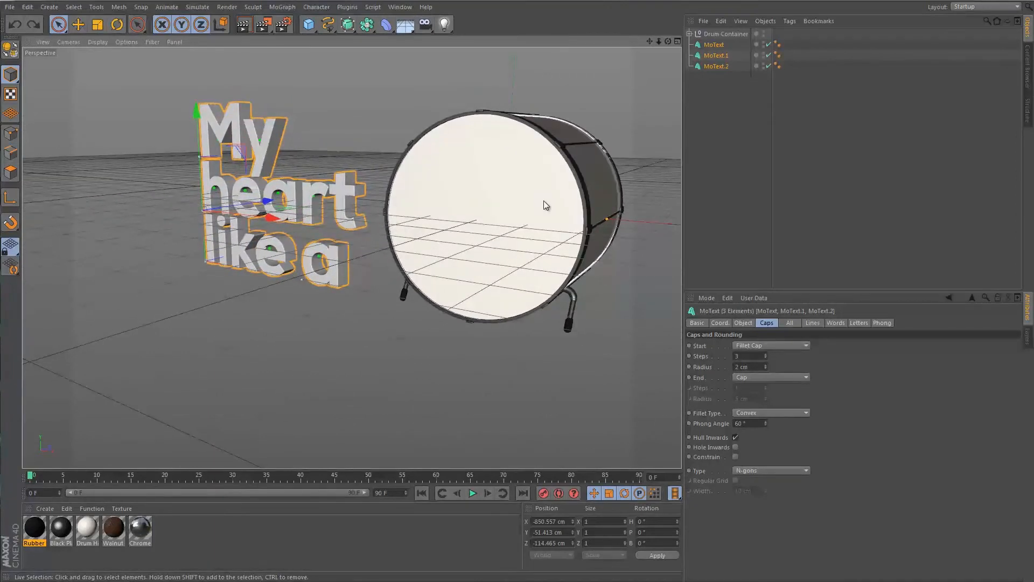
- Rename the MoText objects of the first two text lines as My and Heart
click(726, 93)
click(717, 47)
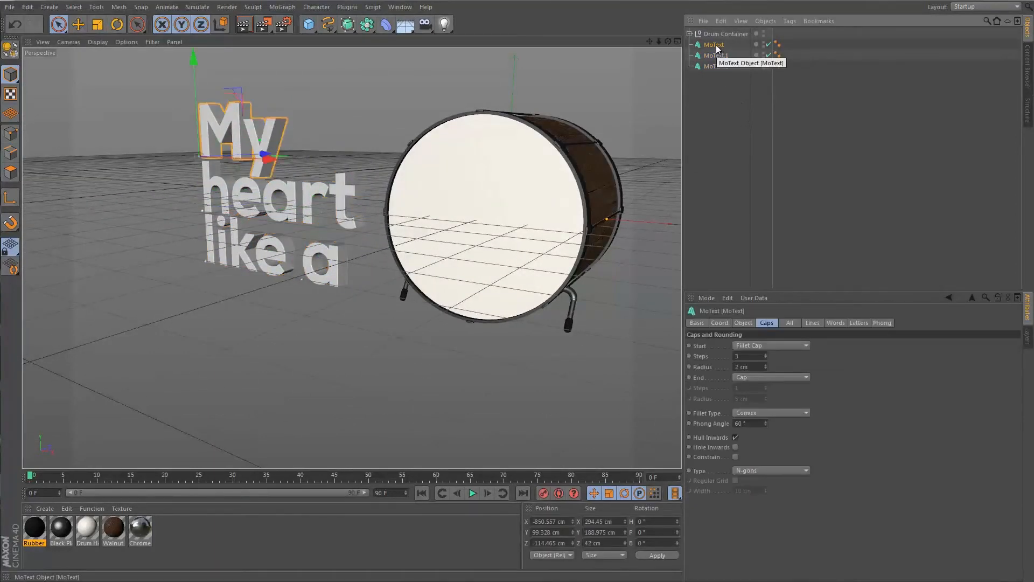
double_click(717, 45)
text(My)
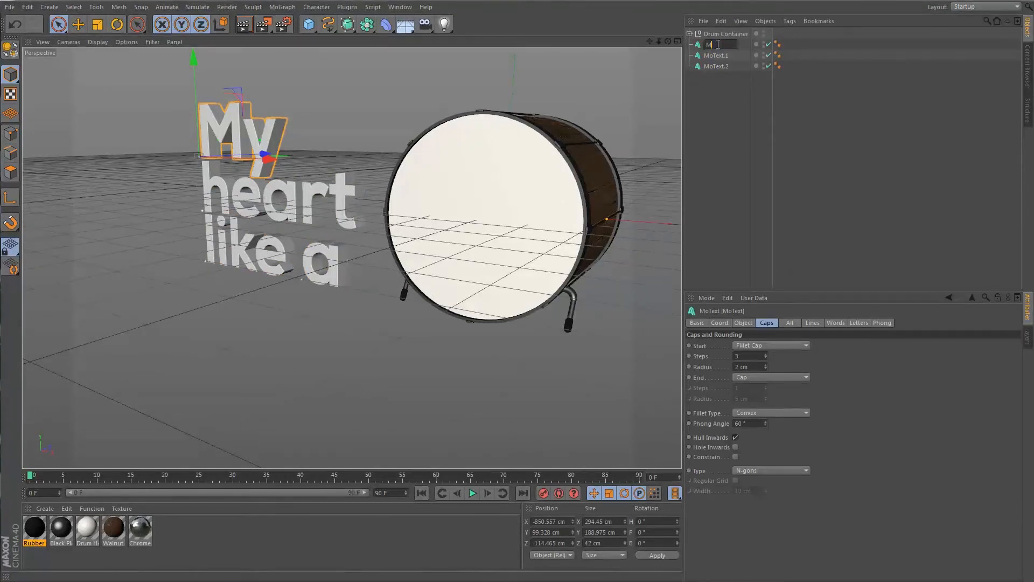
key(Return)
double_click(717, 56)
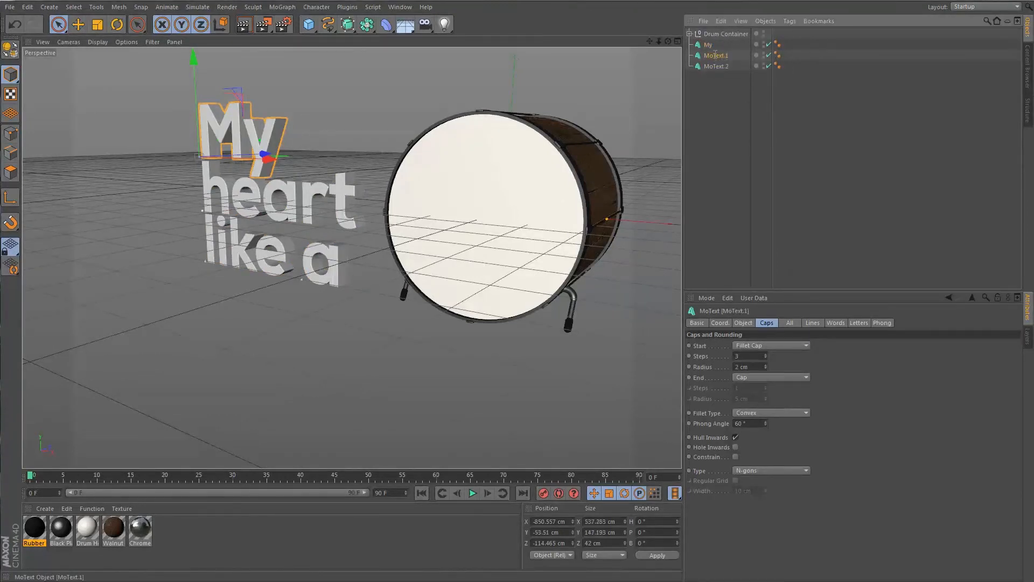
text(Heart)
key(Return)
- Rename the third line's MoText object as Like a and deselect it
click(720, 66)
double_click(721, 66)
text(L)
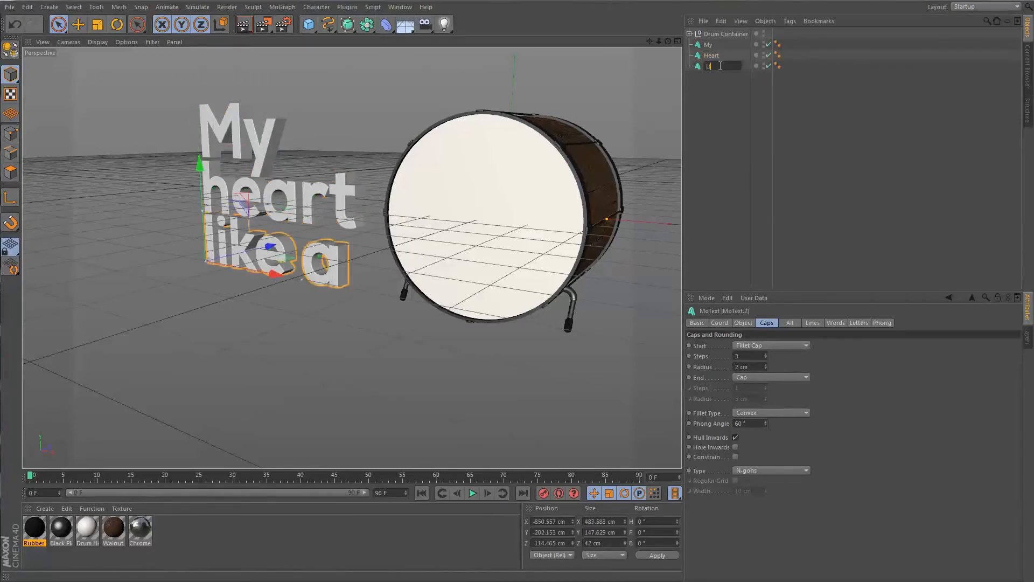
text(ike a)
key(Return)
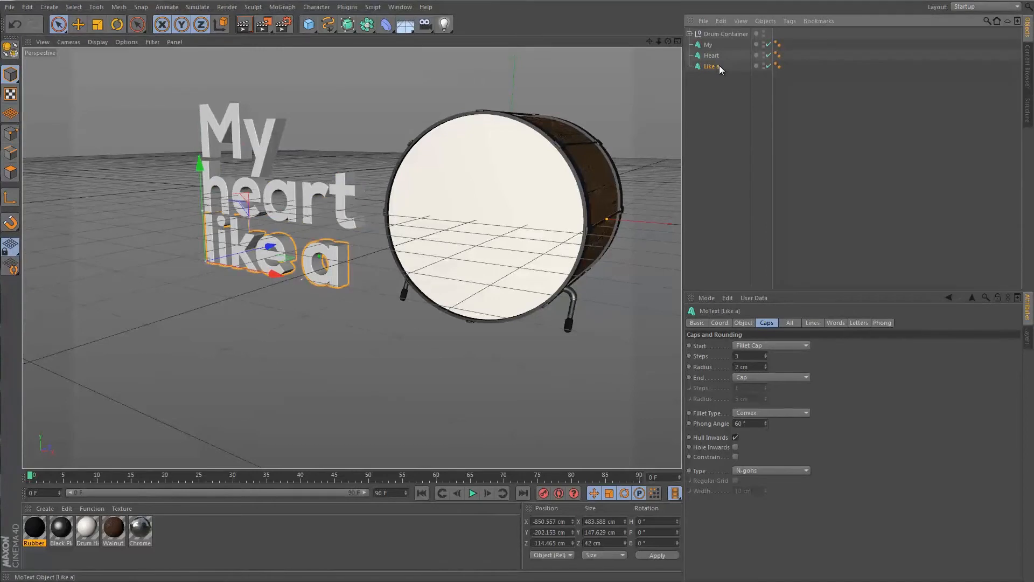
click(721, 107)
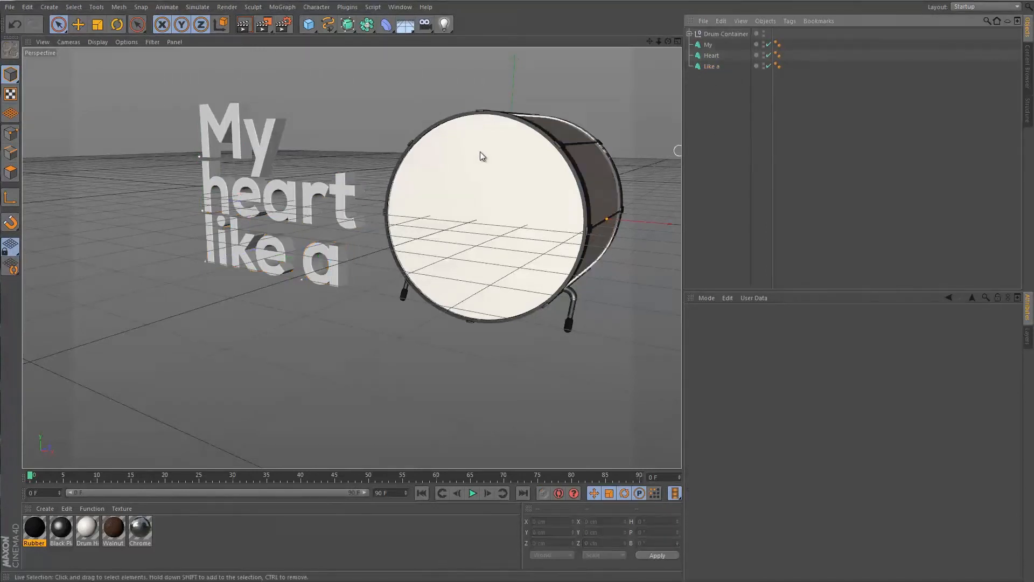
- Duplicate the My object below Like a and rename the copy as Kick
click(709, 45)
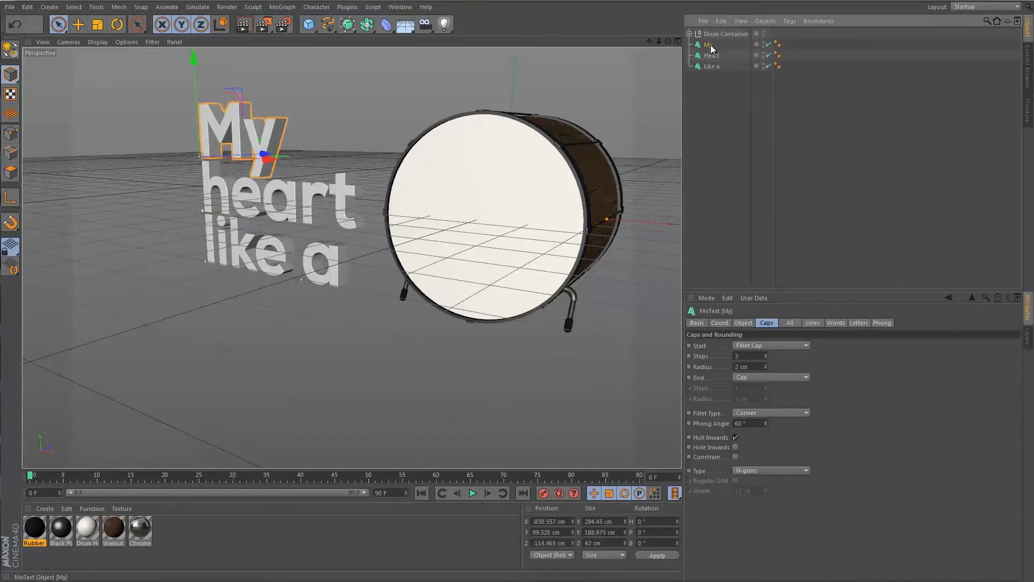
ctrl+drag(716, 154, 716, 145)
double_click(711, 76)
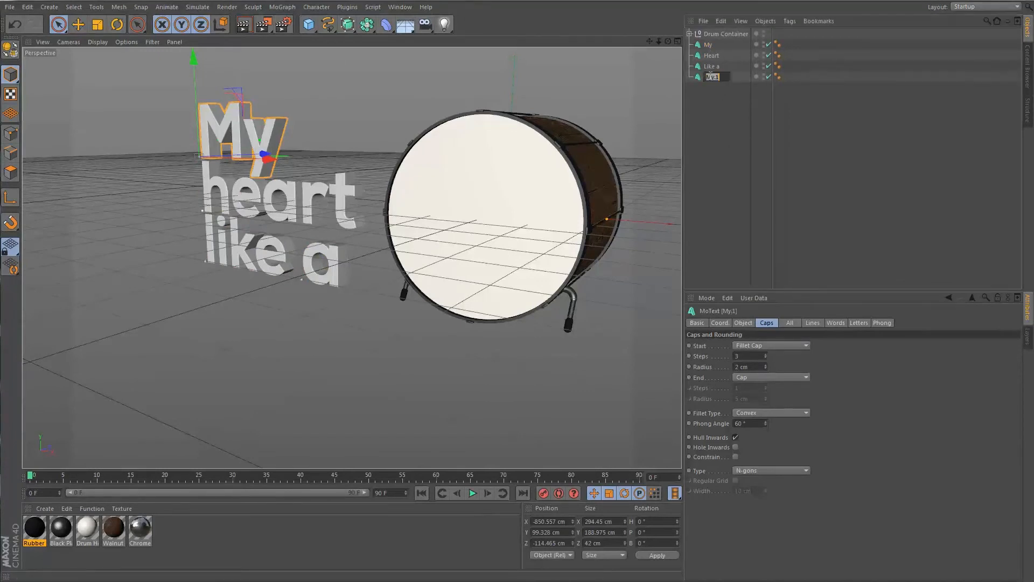
text(Kick)
key(Return)
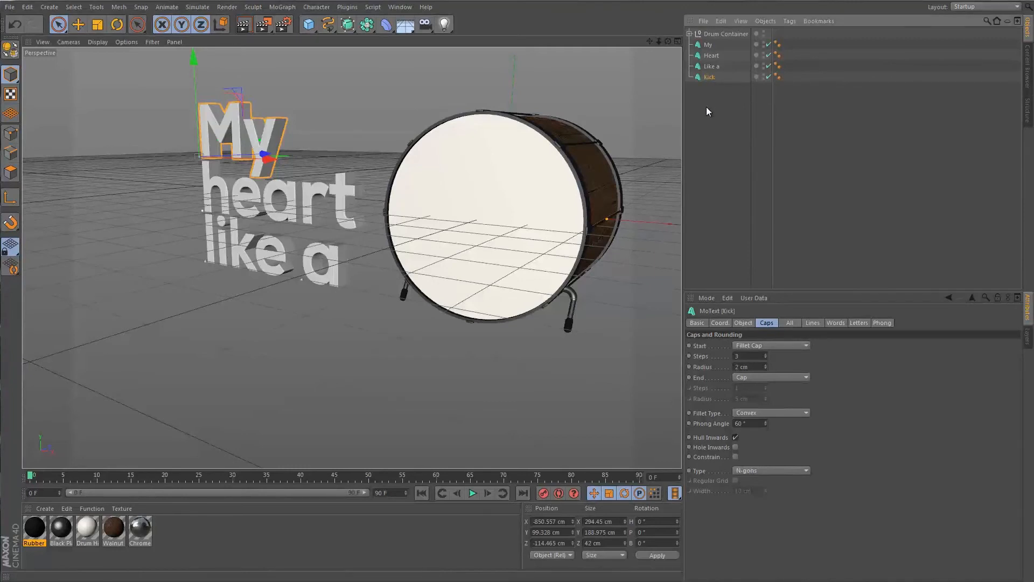
- Duplicate the Kick object below itself and rename the copy as Drum
mouse_move(711, 80)
ctrl+mouse_down()
mouse_move(711, 109)
mouse_move(712, 92)
ctrl+mouse_up()
double_click(712, 87)
text(D)
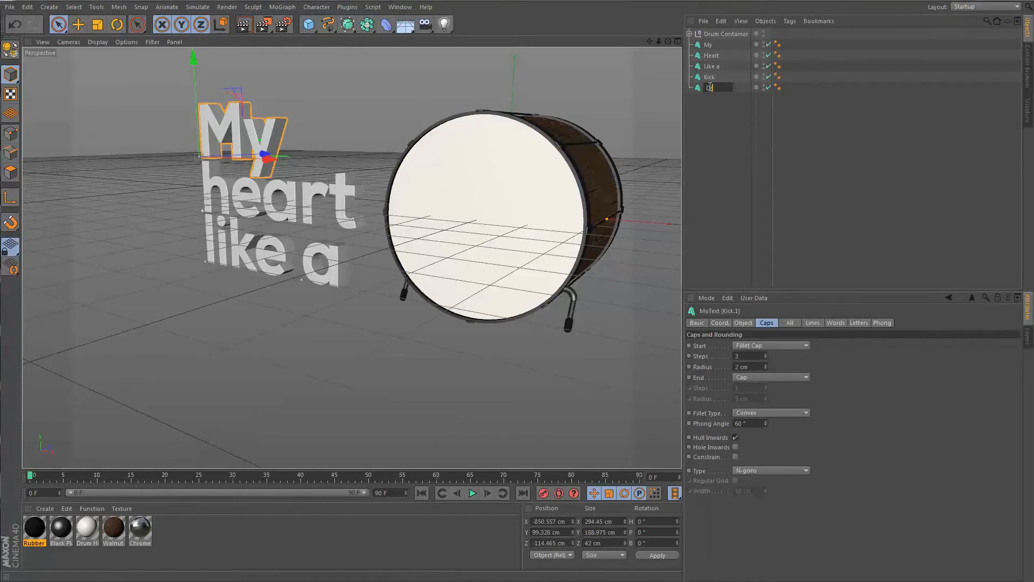
text(rum)
key(Return)
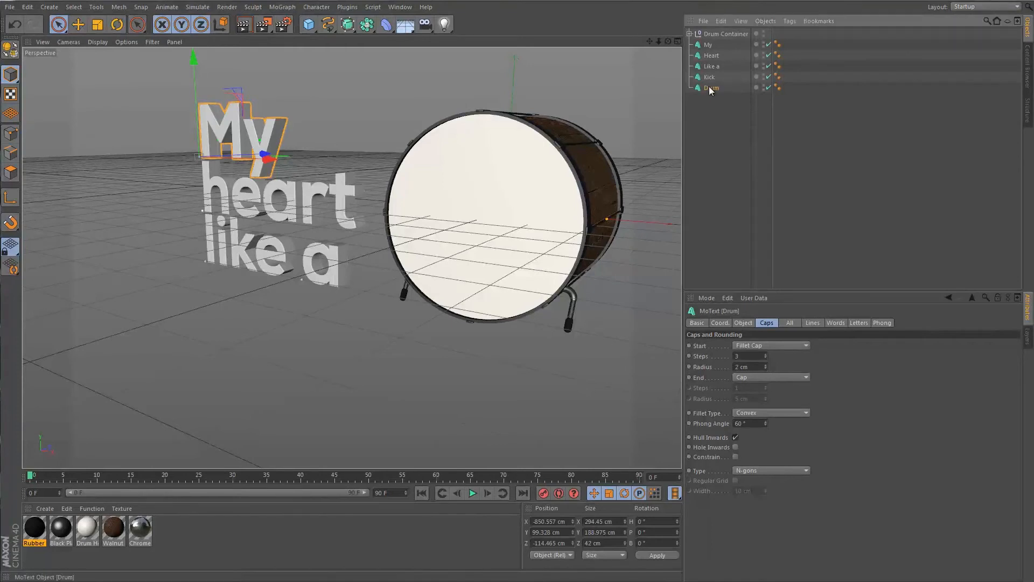
- Select Kick and Drum together and move them in front of the drum head to about X -84 cm, Z -197 cm
ctrl+click(709, 77)
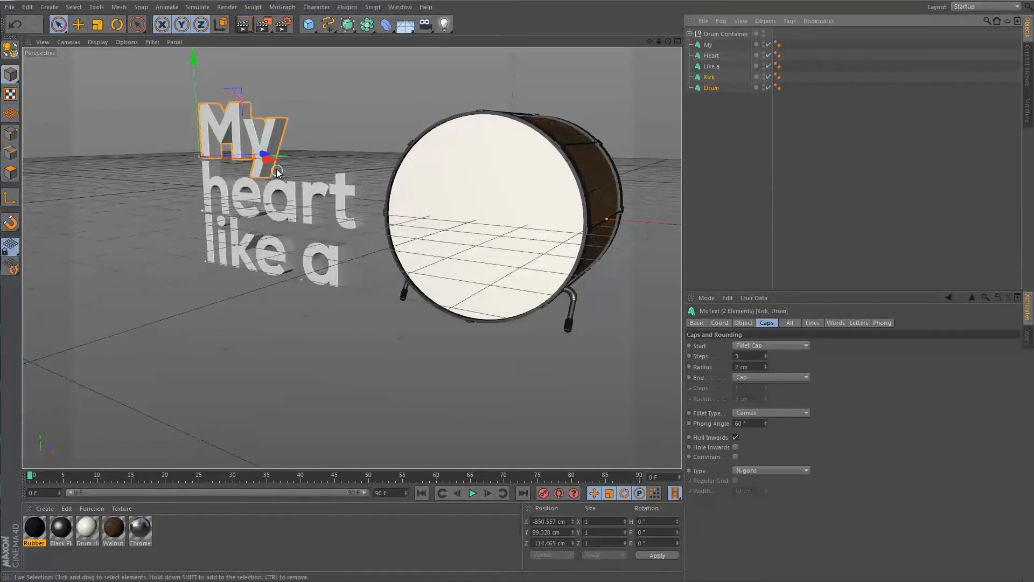
drag(270, 161, 546, 171)
mouse_move(484, 165)
mouse_down()
mouse_move(462, 170)
mouse_move(469, 165)
mouse_up()
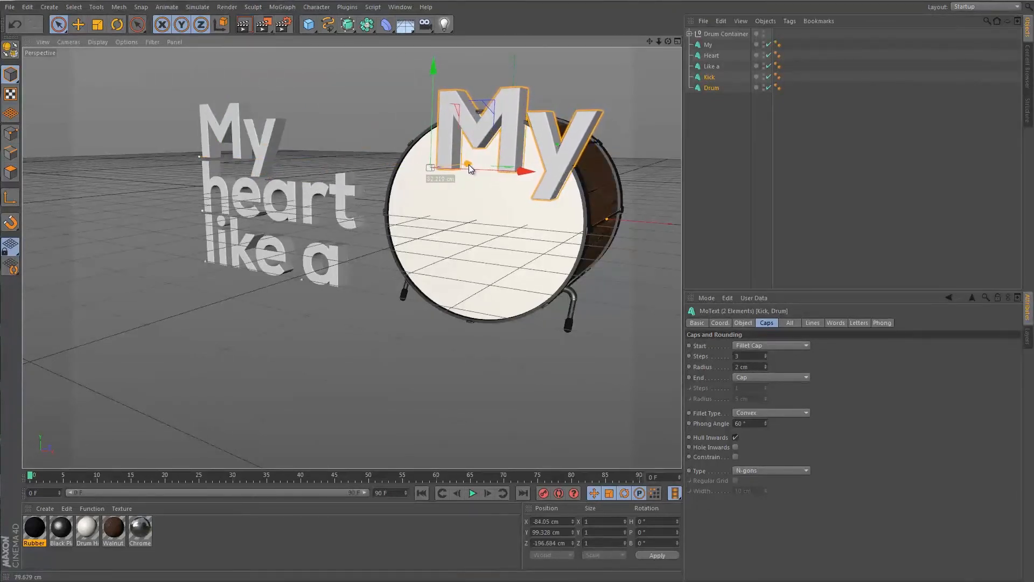
- Change the font of the My, Heart and Like a objects to Nexa Book and deselect them
drag(155, 105, 247, 287)
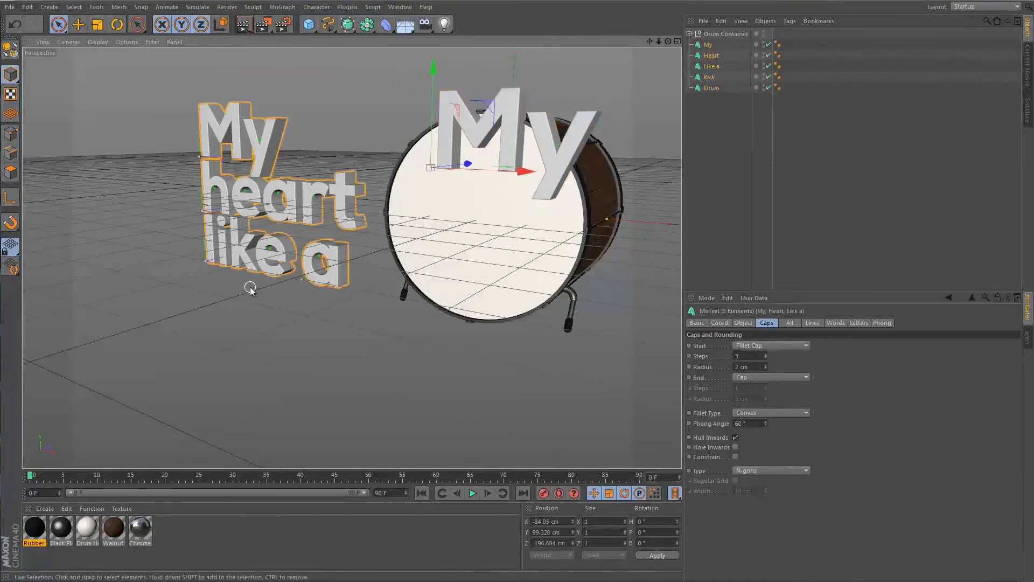
click(743, 322)
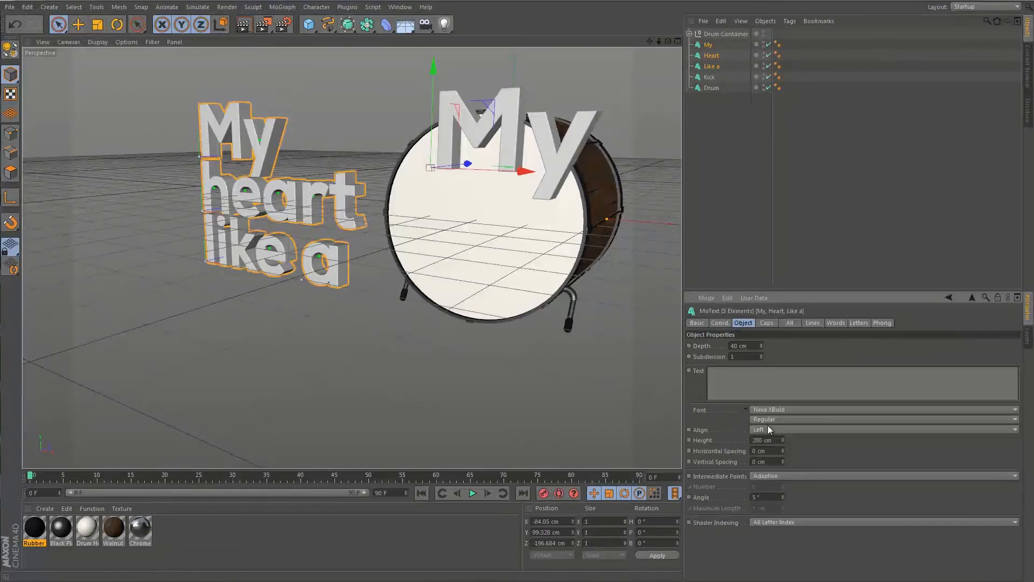
click(780, 411)
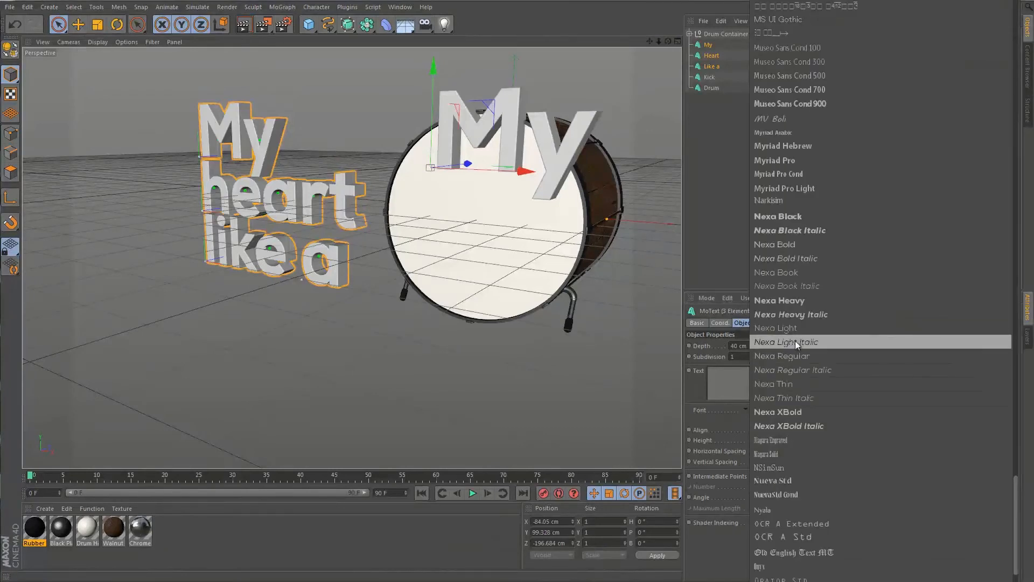
click(803, 277)
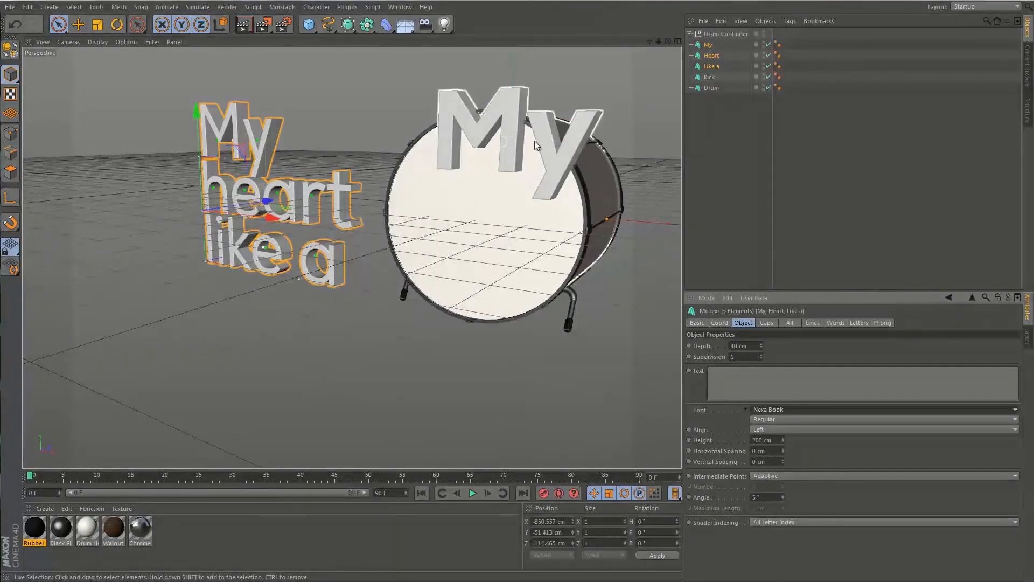
click(731, 102)
click(709, 78)
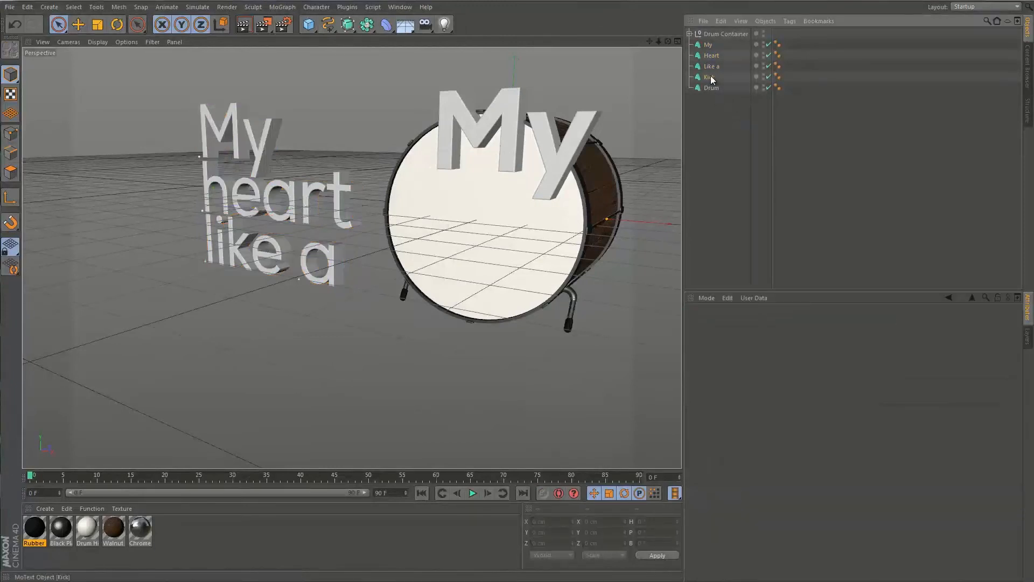
drag(731, 374, 681, 372)
text(K)
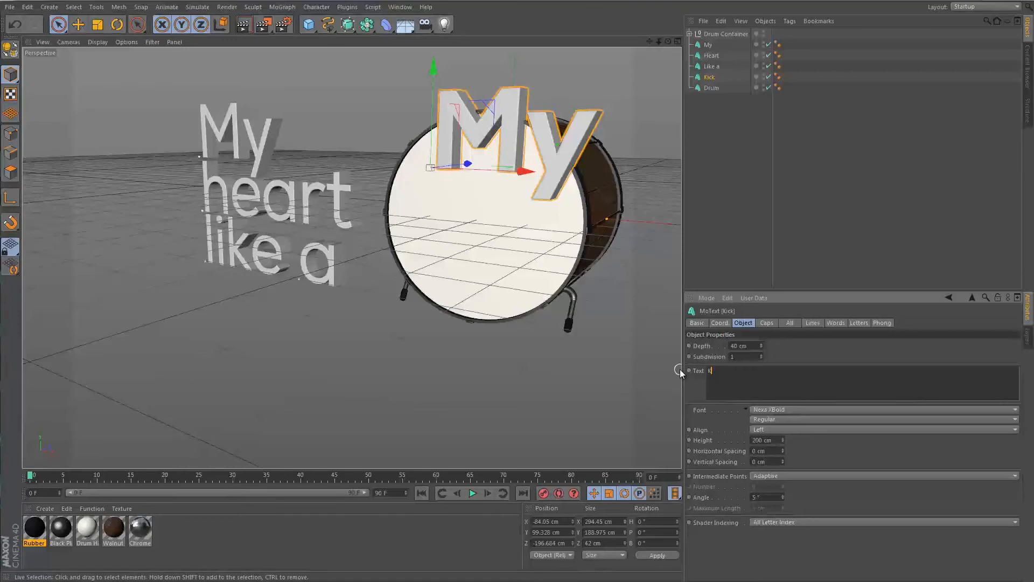
text(ic)
key(BackSpace)
key(BackSpace)
key(BackSpace)
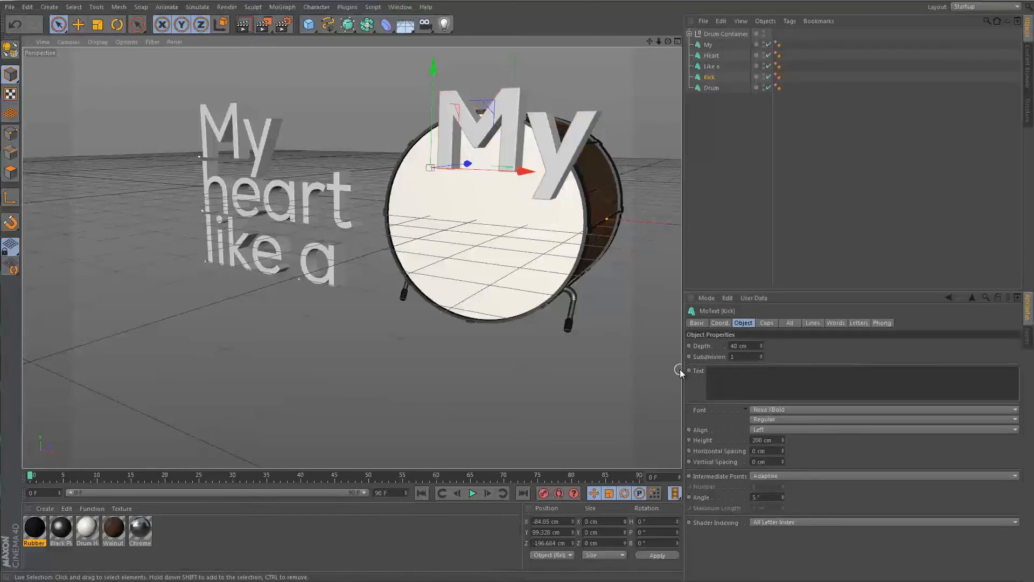
key(k)
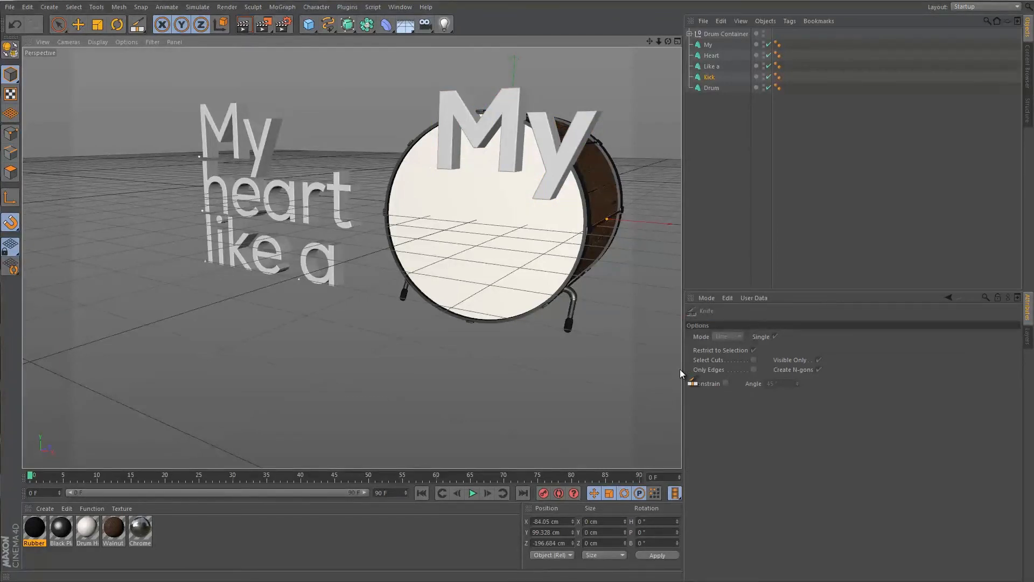
key(ctrl+z)
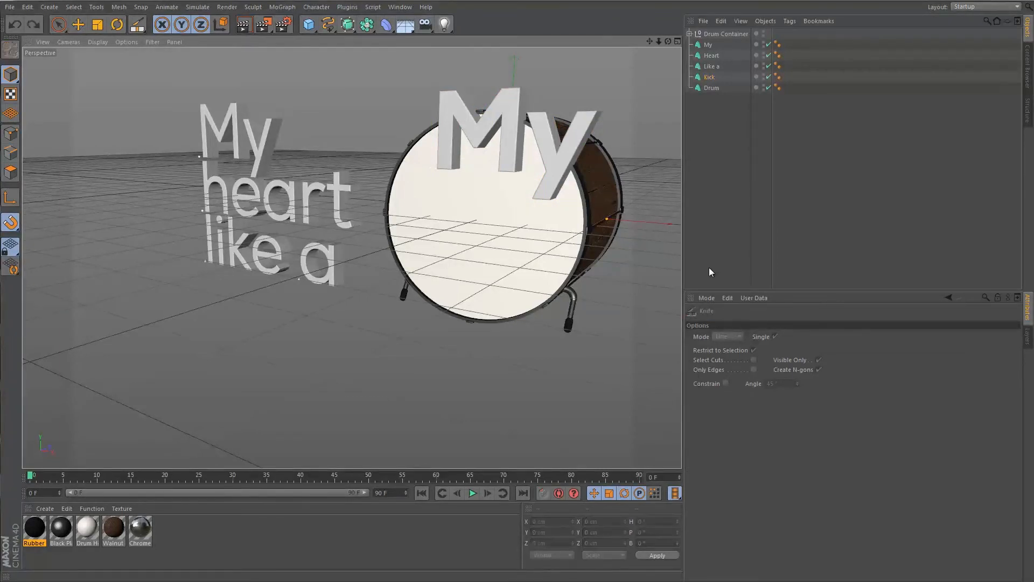
- Change the text of the Kick MoText object to KICK
click(709, 78)
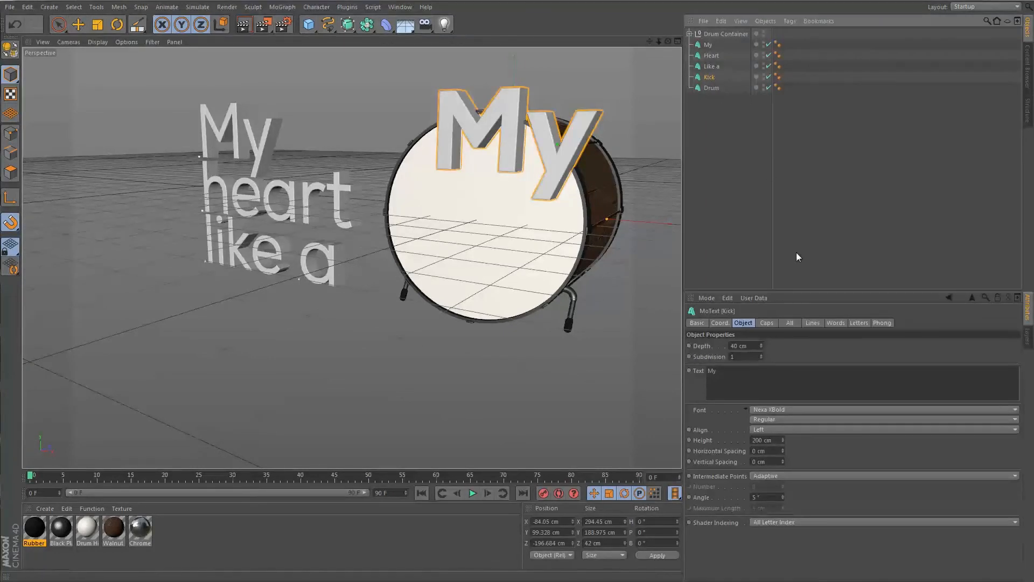
click(729, 374)
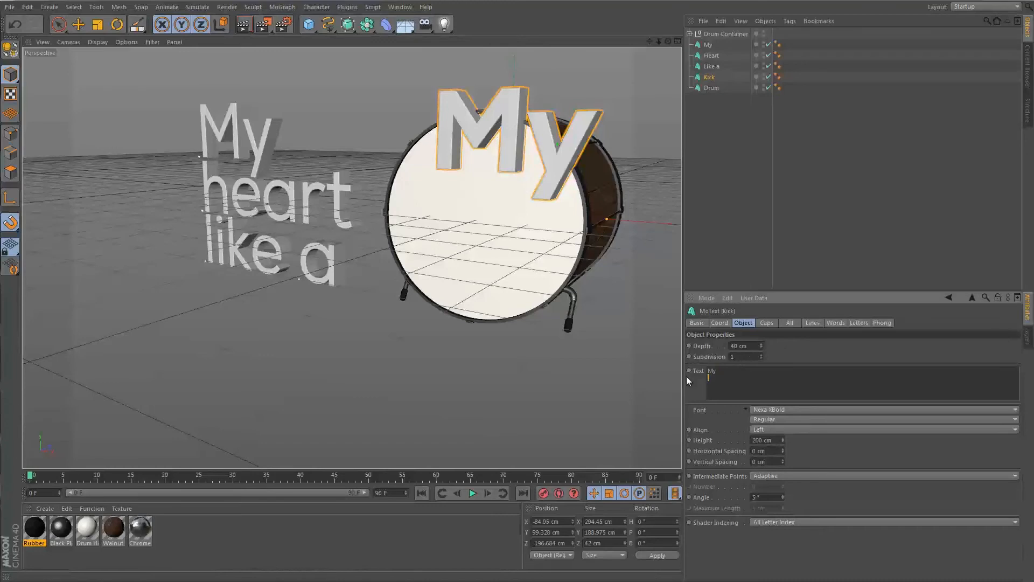
double_click(717, 371)
click(797, 357)
- Change the text of the Drum MoText object to DRUM
click(716, 89)
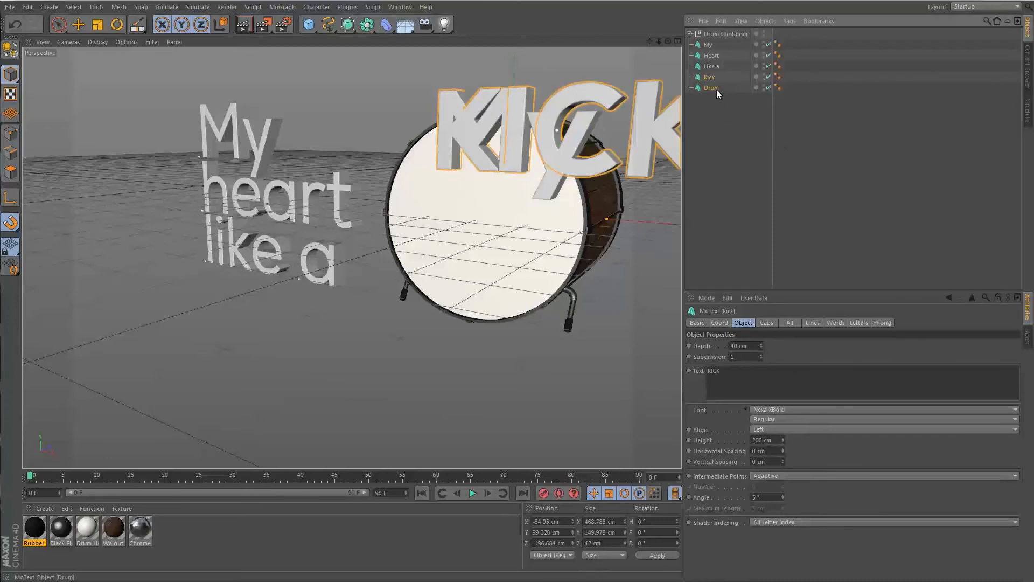
double_click(712, 371)
text(DRUM)
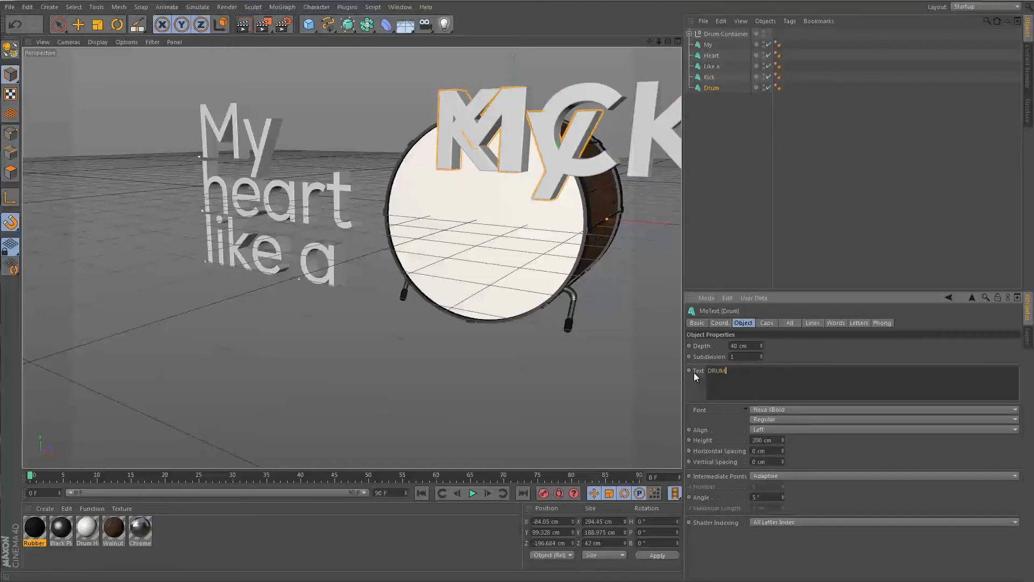
click(791, 352)
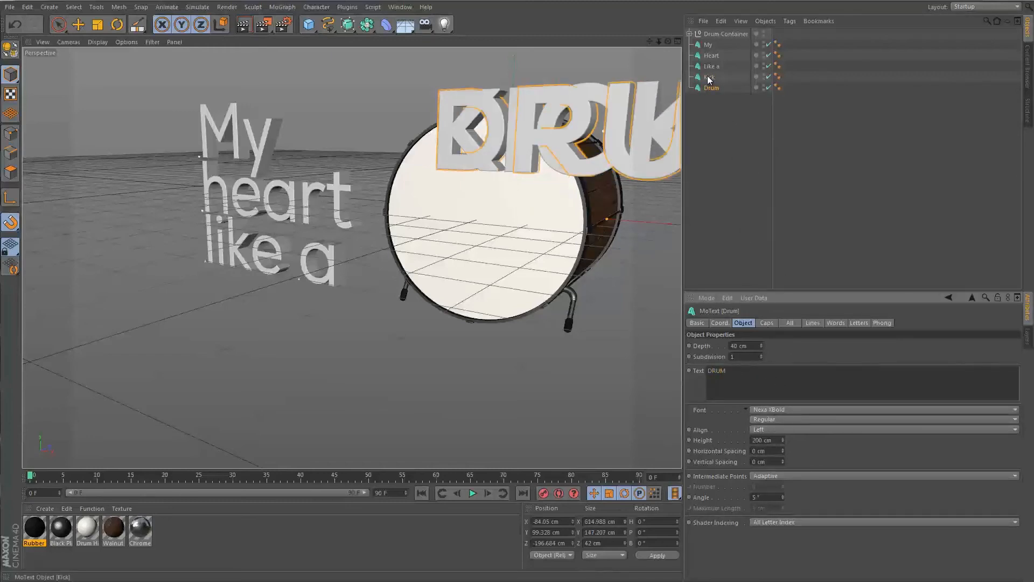
- Move the Drum text straight down beneath the KICK lettering, to about Y -47 cm
click(714, 96)
click(714, 91)
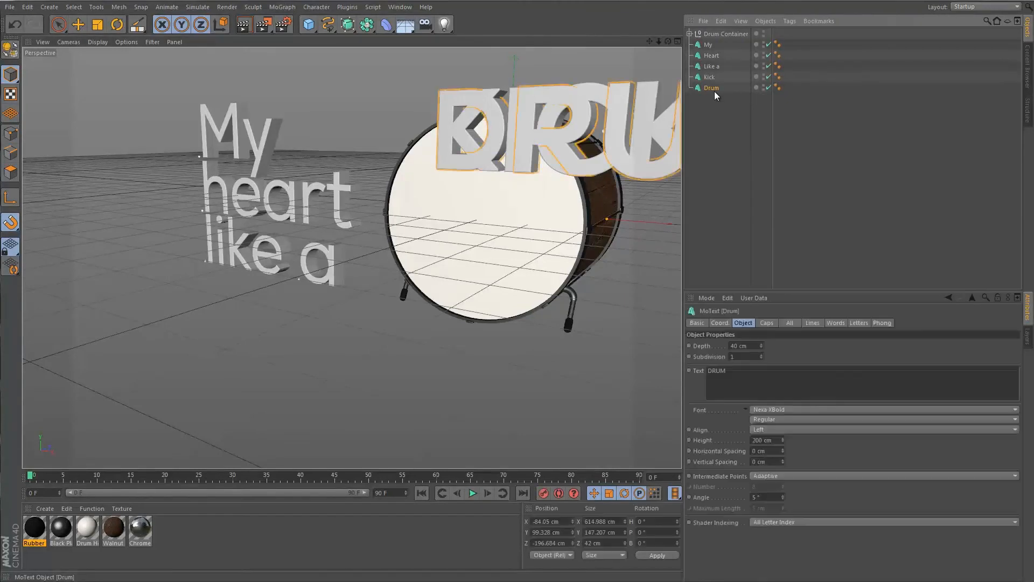
key(space)
drag(434, 69, 432, 146)
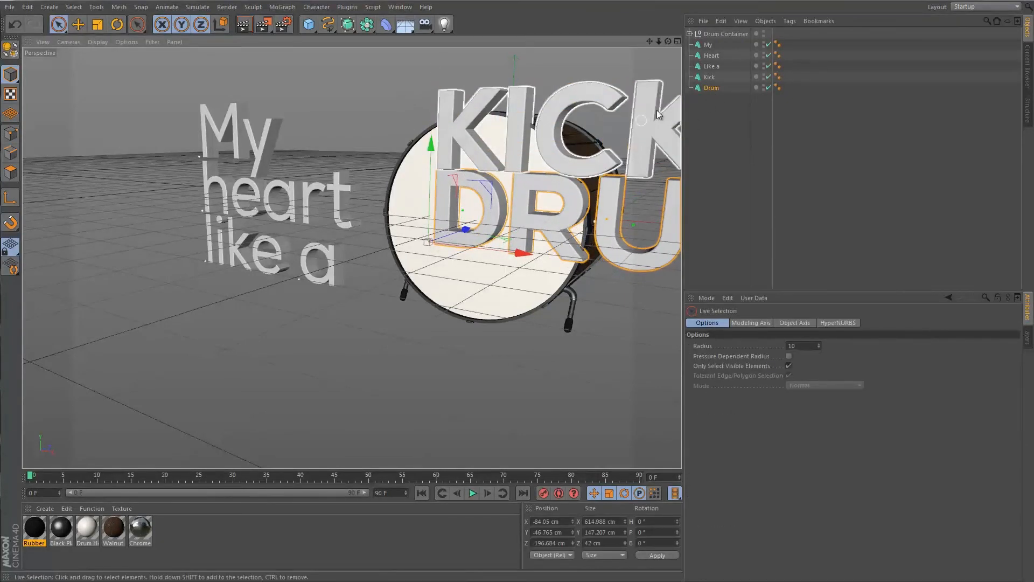
- Select Kick and Drum together and move them across the drum head to about X -180 cm, Y -67 cm
ctrl+click(717, 76)
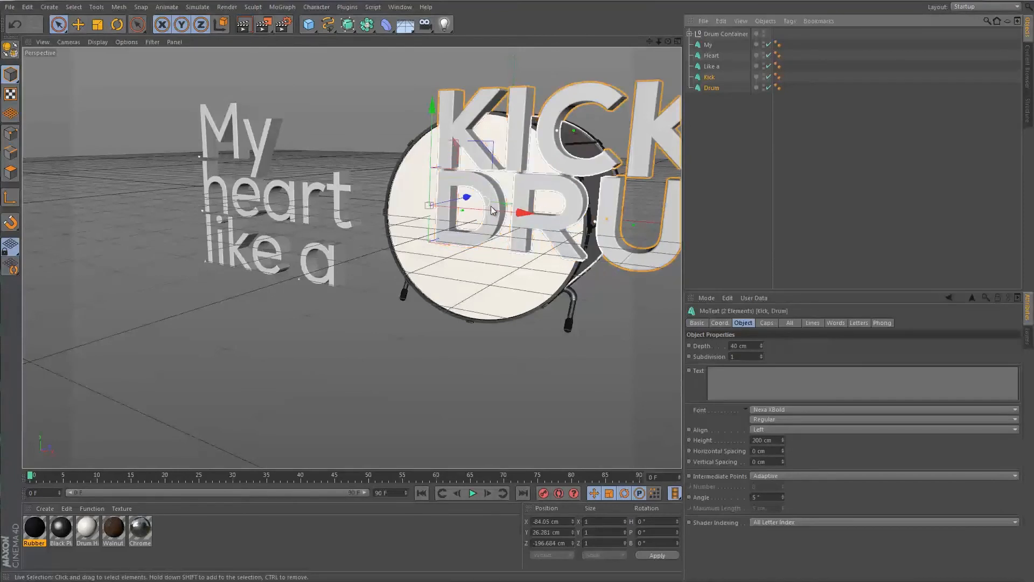
drag(519, 211, 476, 207)
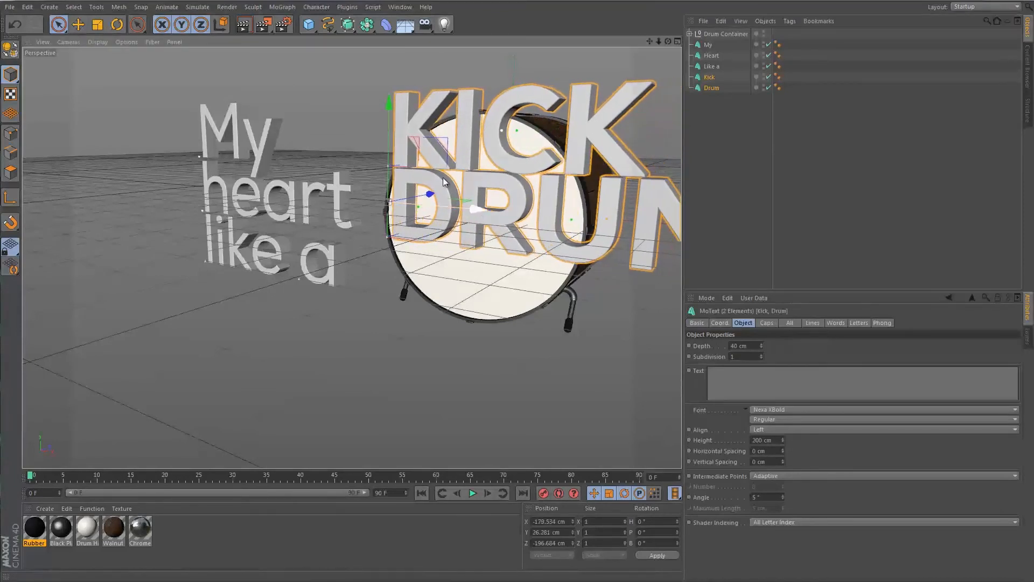
drag(394, 107, 390, 151)
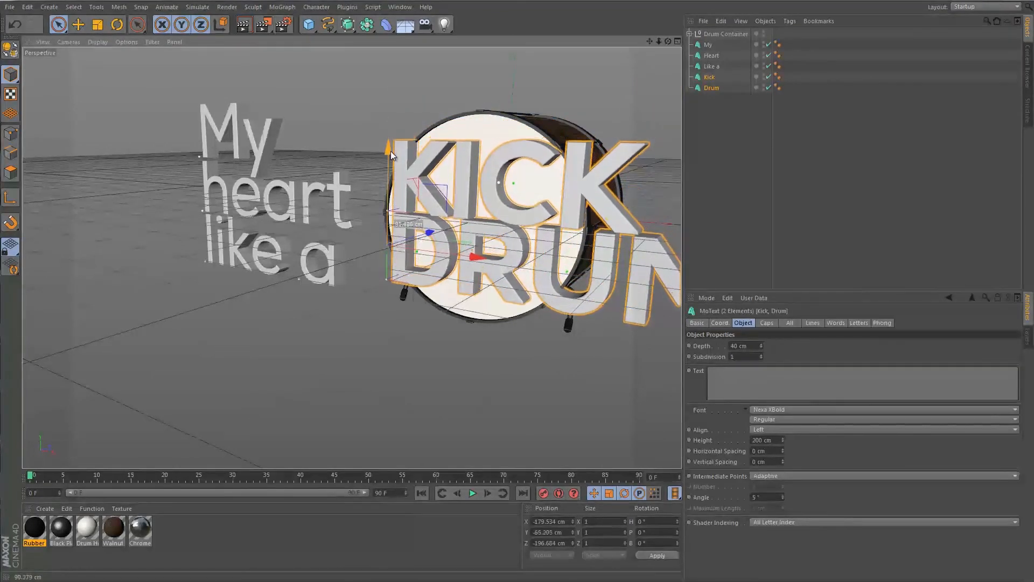
drag(474, 258, 477, 254)
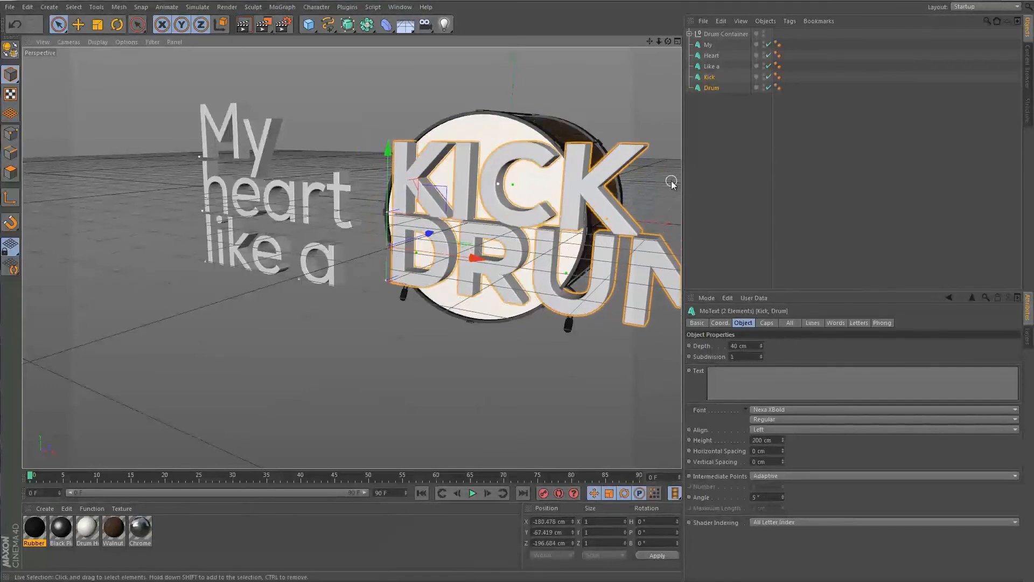
click(724, 110)
click(709, 77)
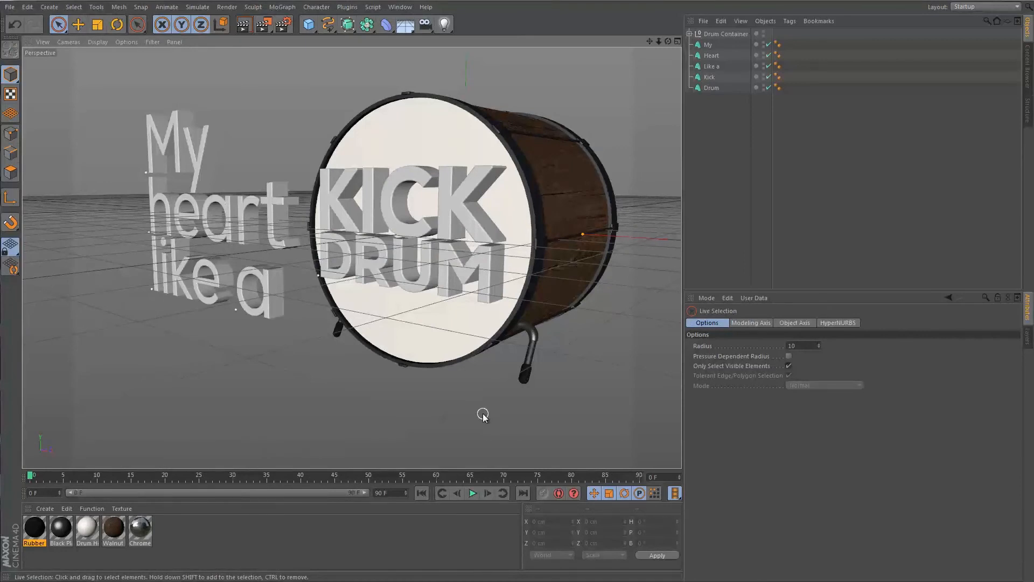
- Create a new material and set its color to a near-white grey of RGB 236, 236, 236
click(201, 521)
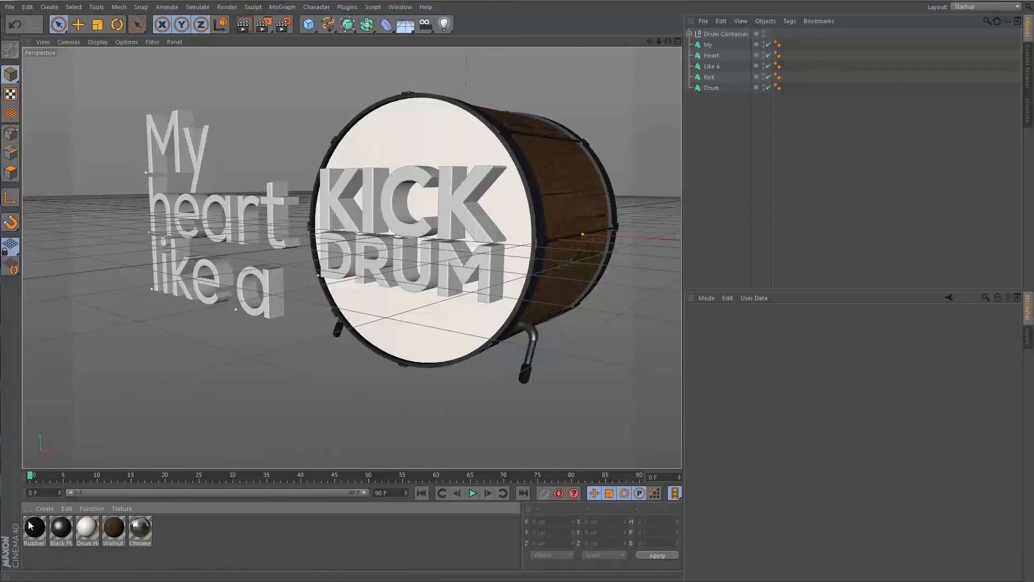
click(40, 509)
click(70, 529)
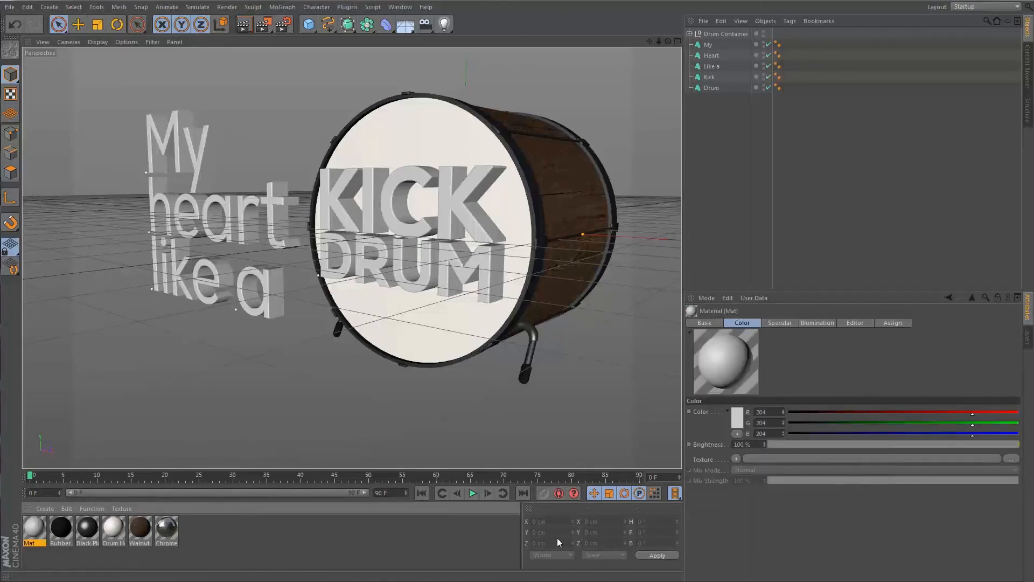
click(737, 420)
drag(680, 396, 671, 390)
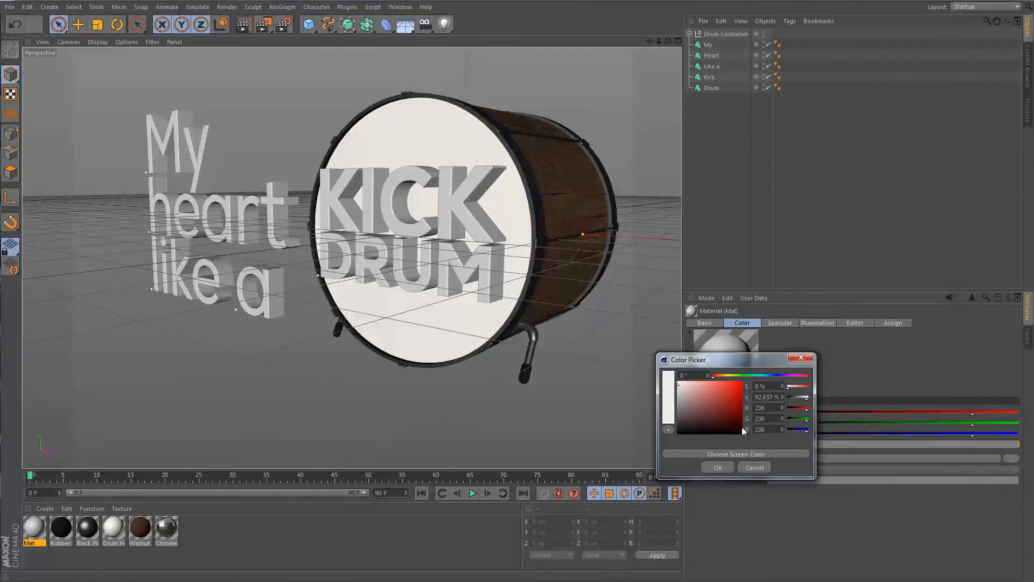
click(720, 467)
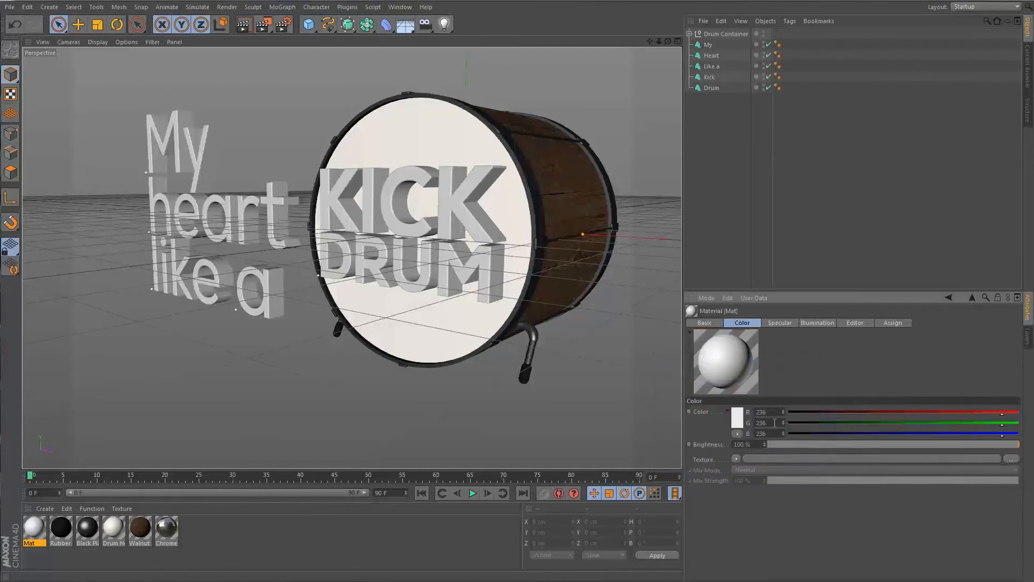
- Set the new material's specular width to 40 %, height to 100 % and inner width to 22 %
click(780, 322)
click(769, 554)
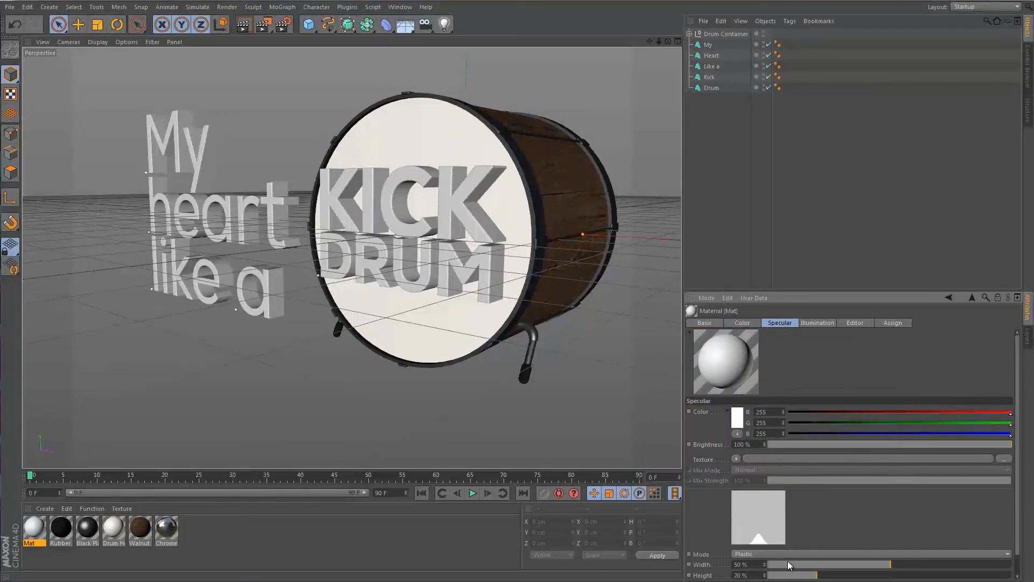
click(791, 536)
click(771, 533)
click(769, 529)
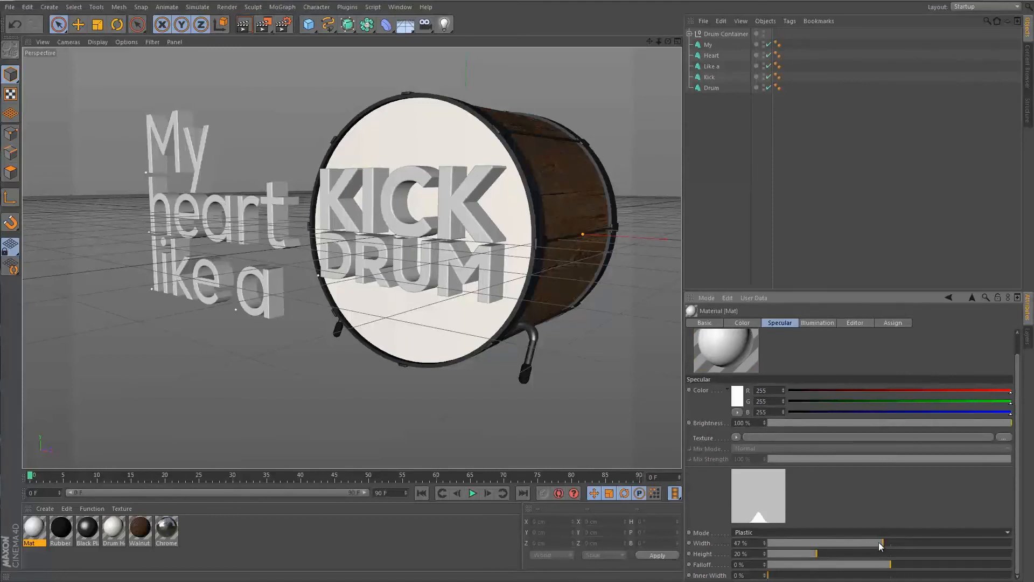
drag(884, 542, 865, 541)
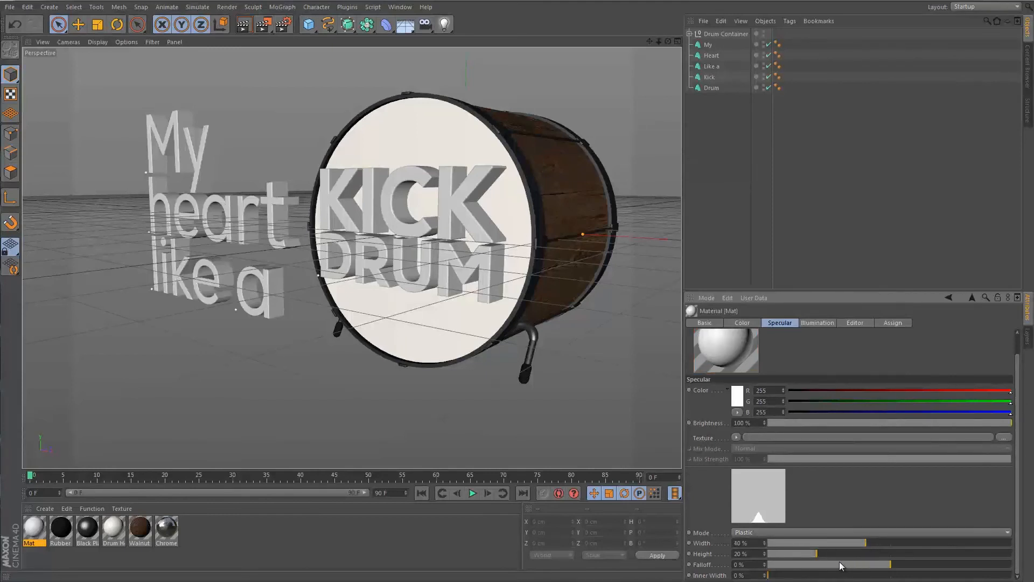
mouse_move(818, 554)
mouse_down()
mouse_move(1024, 555)
mouse_move(1010, 554)
mouse_up()
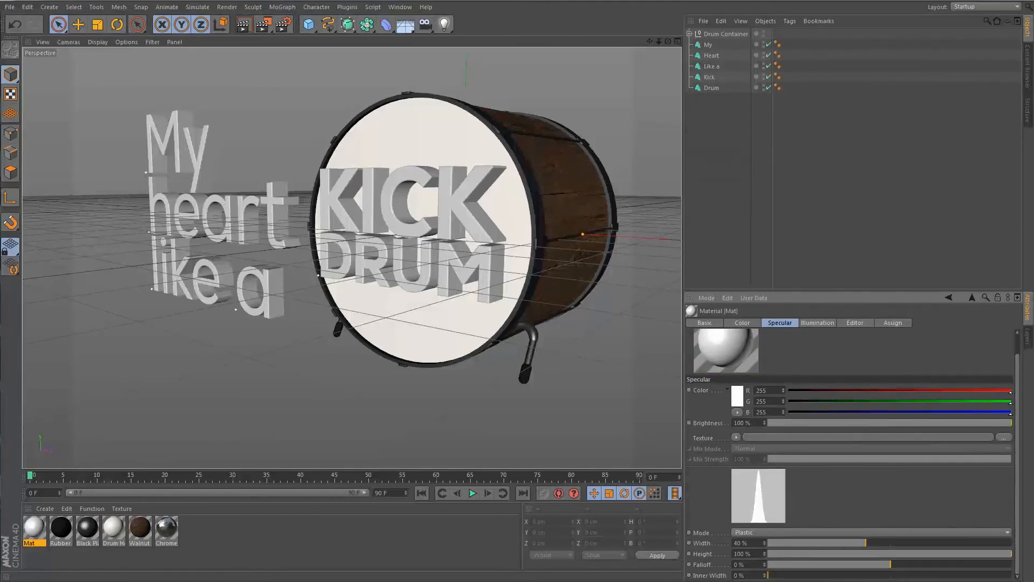
drag(820, 577, 822, 576)
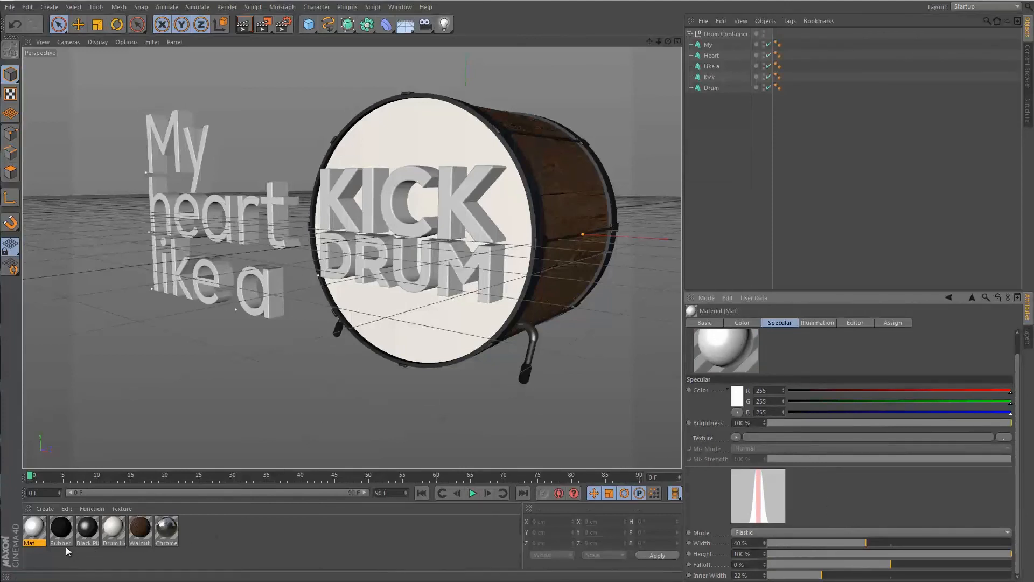
- Rename the new near-white material as White Text
double_click(31, 542)
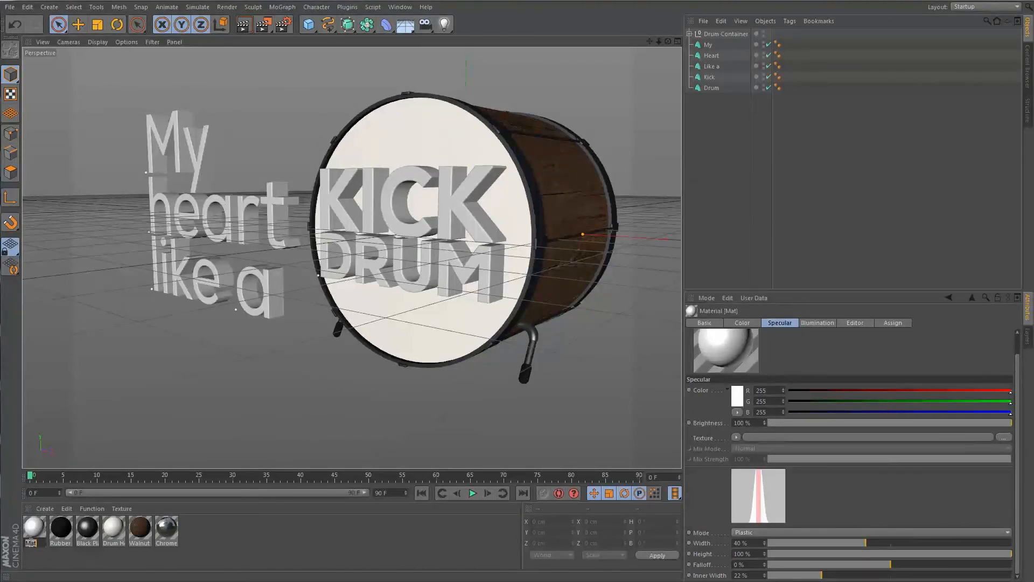
text(Wh)
key(BackSpace)
key(BackSpace)
key(BackSpace)
key(BackSpace)
key(BackSpace)
text(White)
key(Return)
- Apply the White Text material to the My, Heart, Like a, Kick and Drum text objects, and deselect the objects
drag(36, 535, 711, 46)
drag(731, 118, 707, 54)
drag(34, 530, 705, 107)
drag(715, 57, 713, 55)
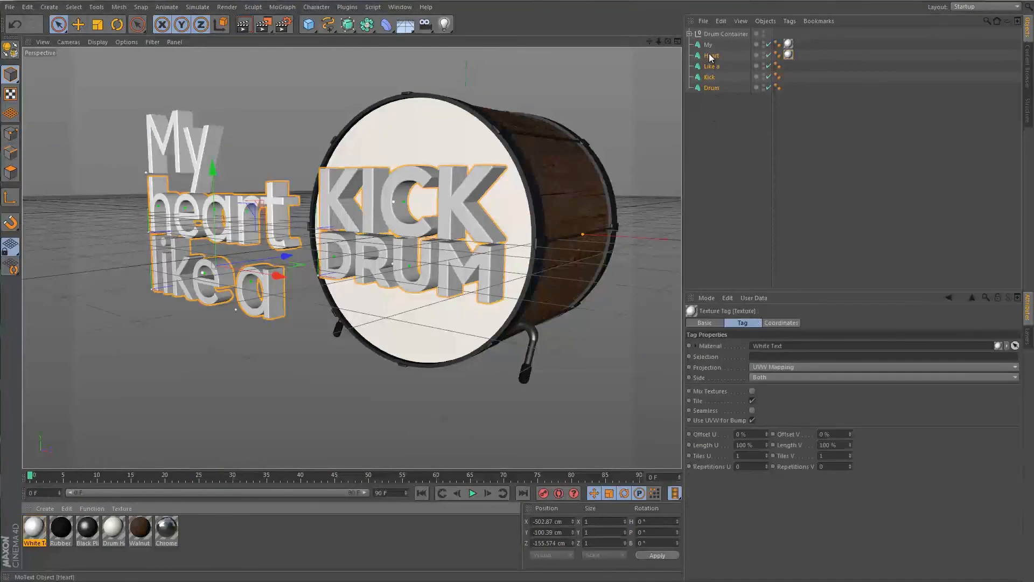
drag(35, 526, 715, 66)
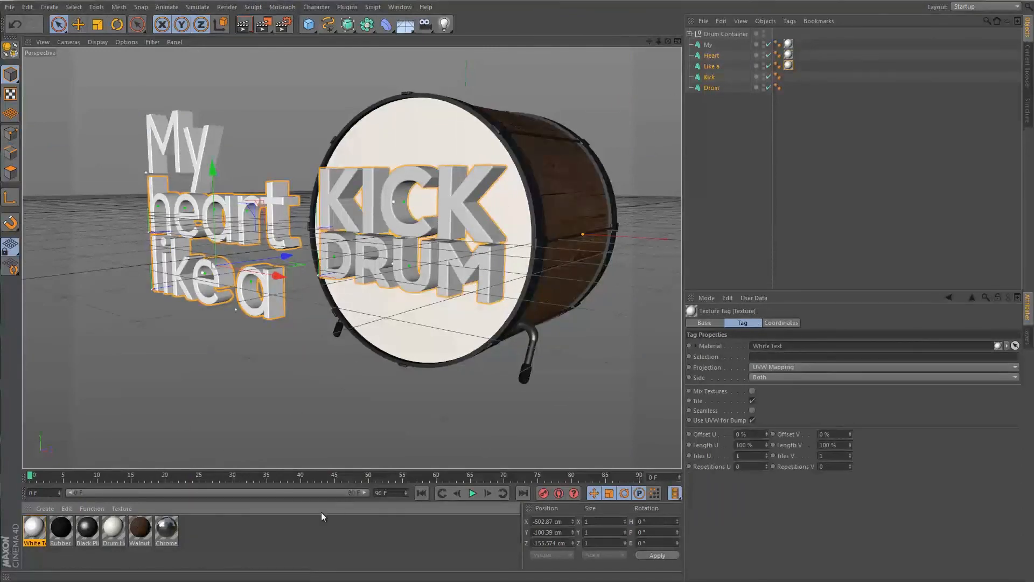
drag(34, 523, 715, 81)
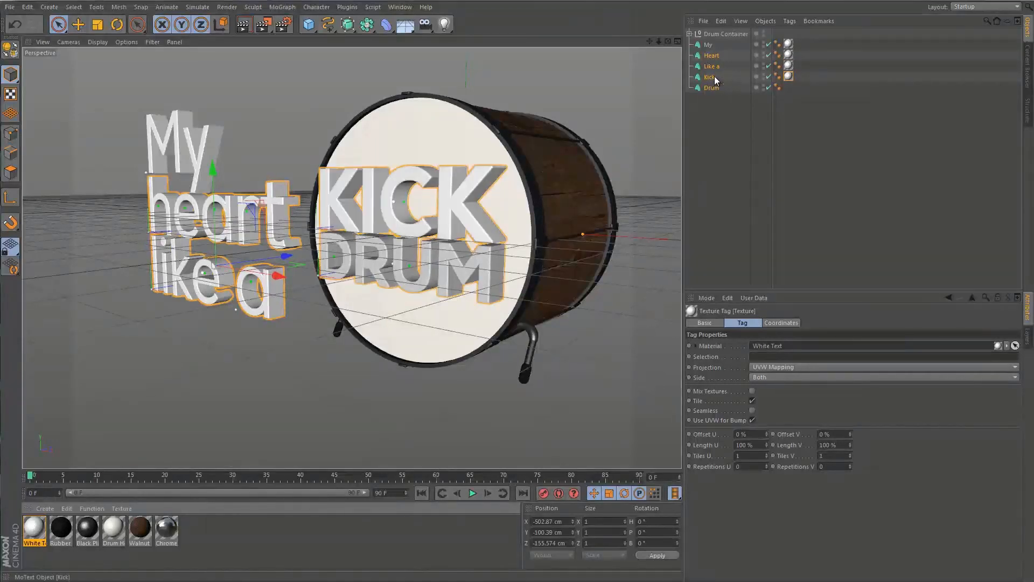
drag(30, 535, 712, 87)
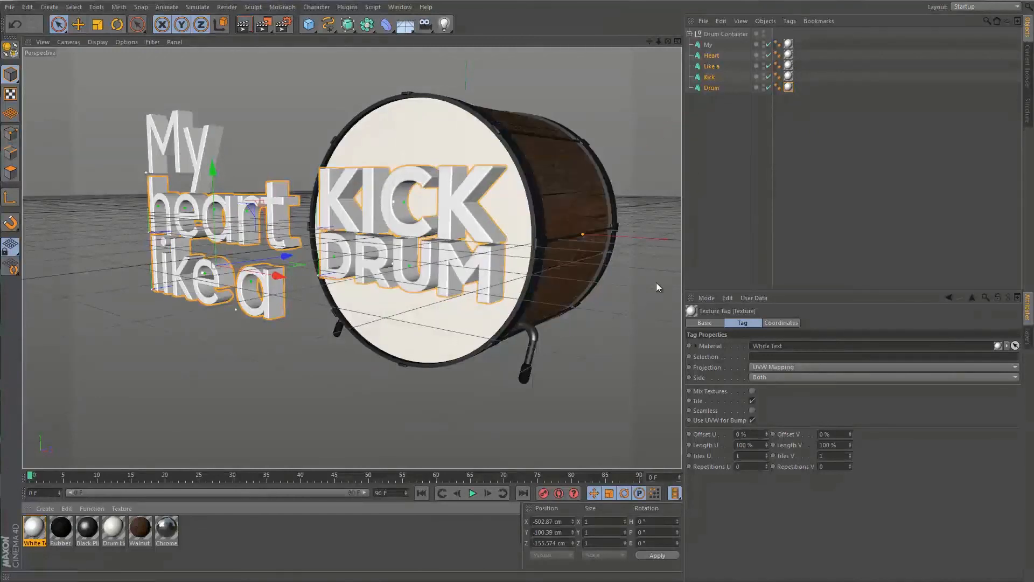
click(597, 345)
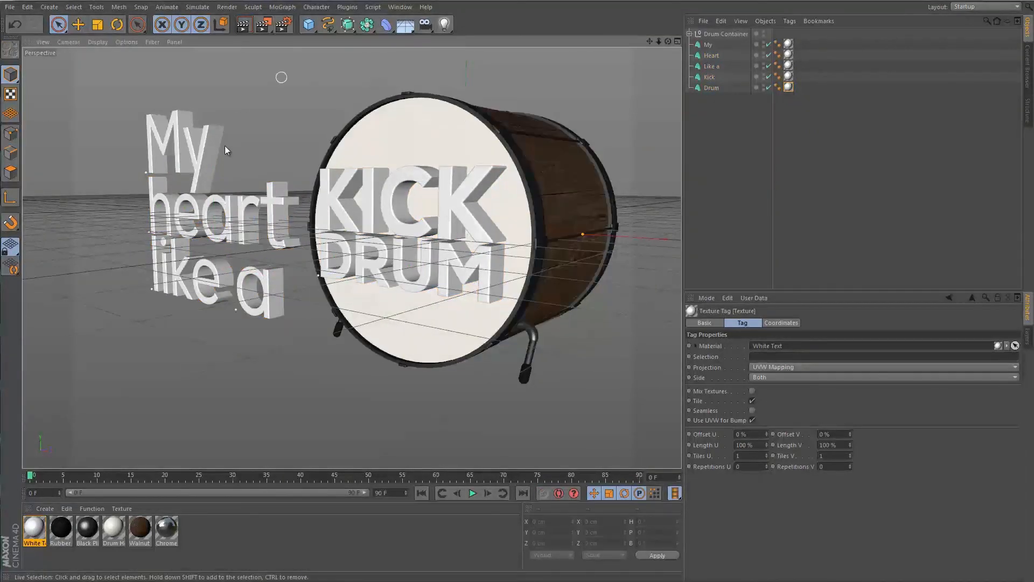